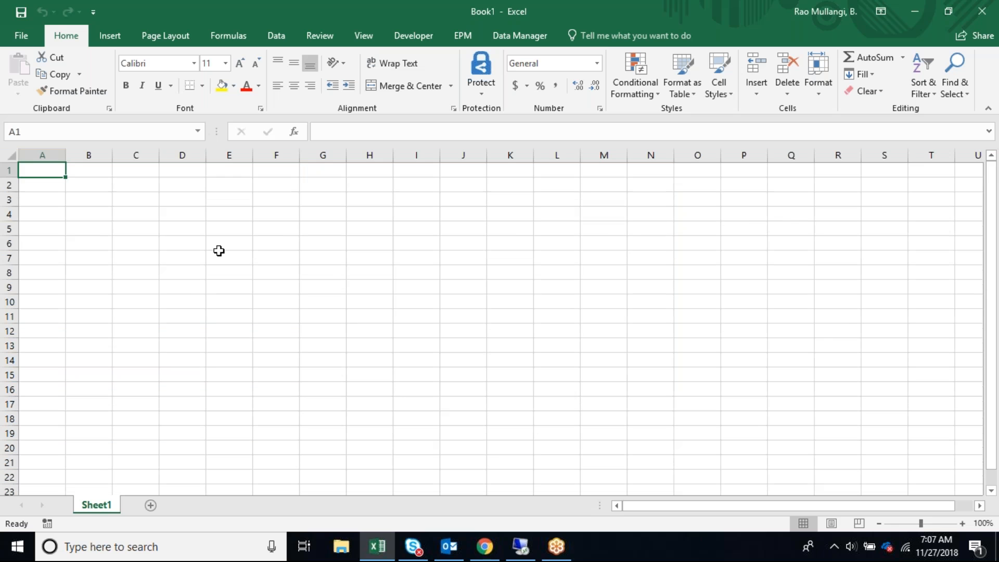
Step: Widen column D to about six times its width and enter EMPOLAPmemberO() in cell D6
click(197, 244)
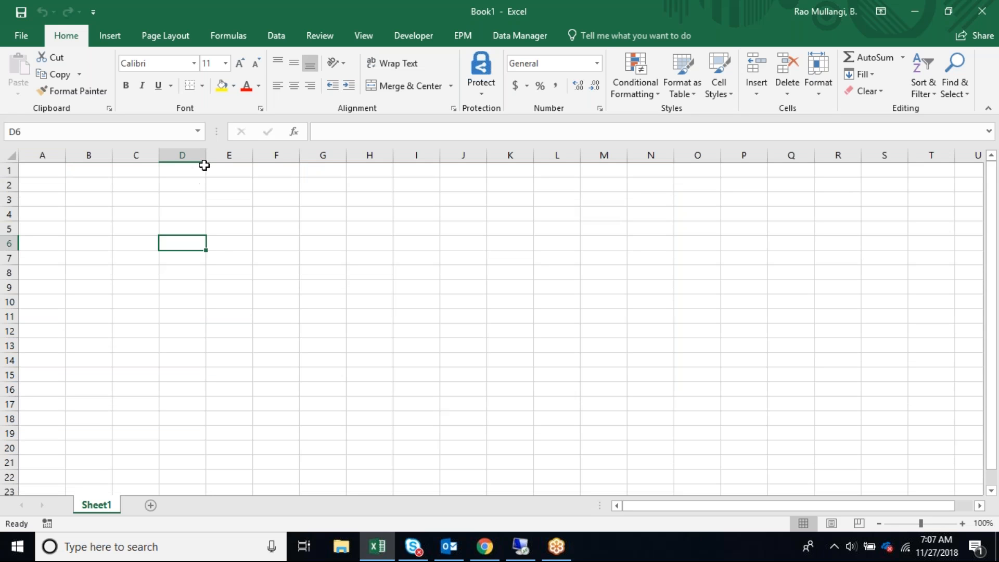
drag(225, 162, 456, 158)
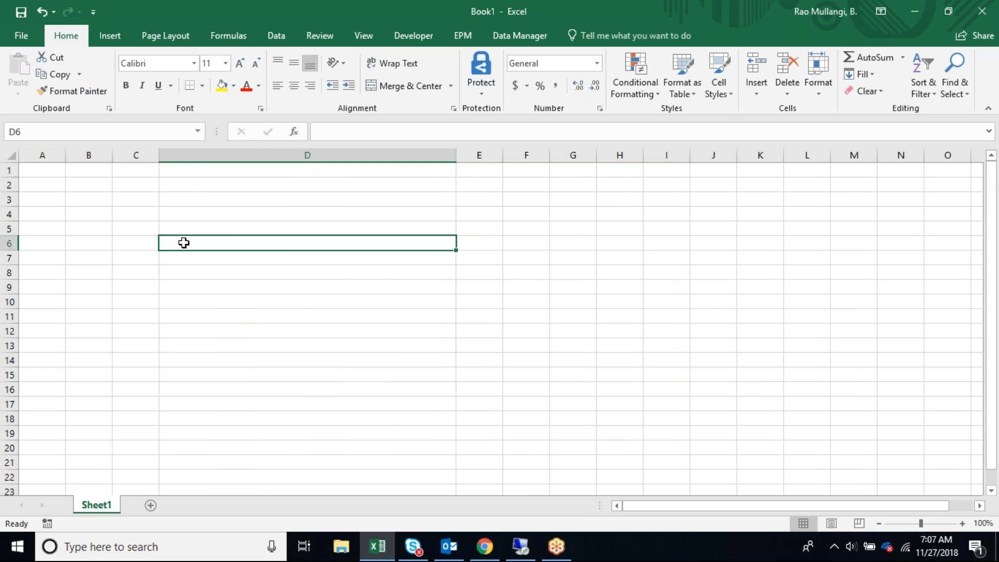
text(EMPOLAP)
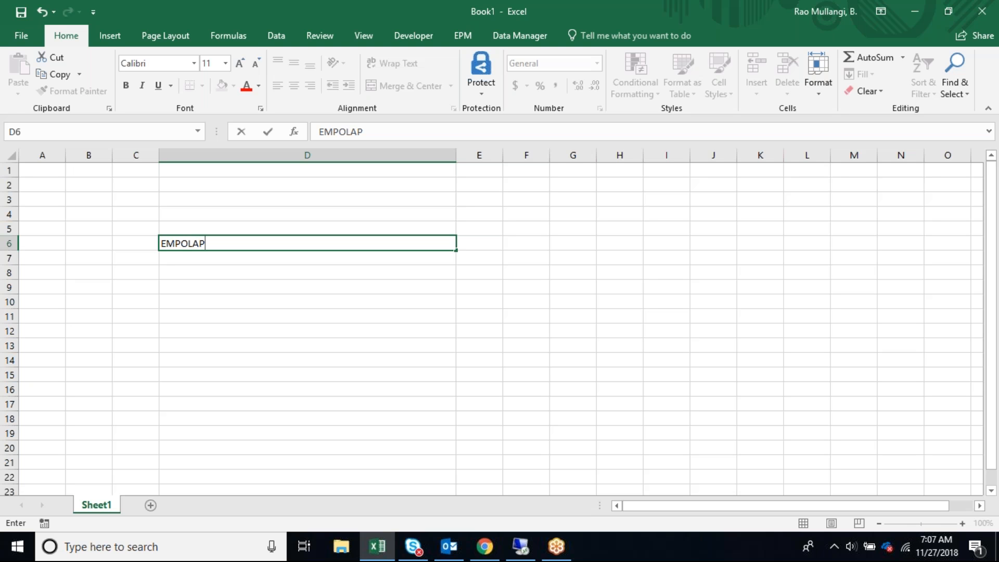
text(memberO)
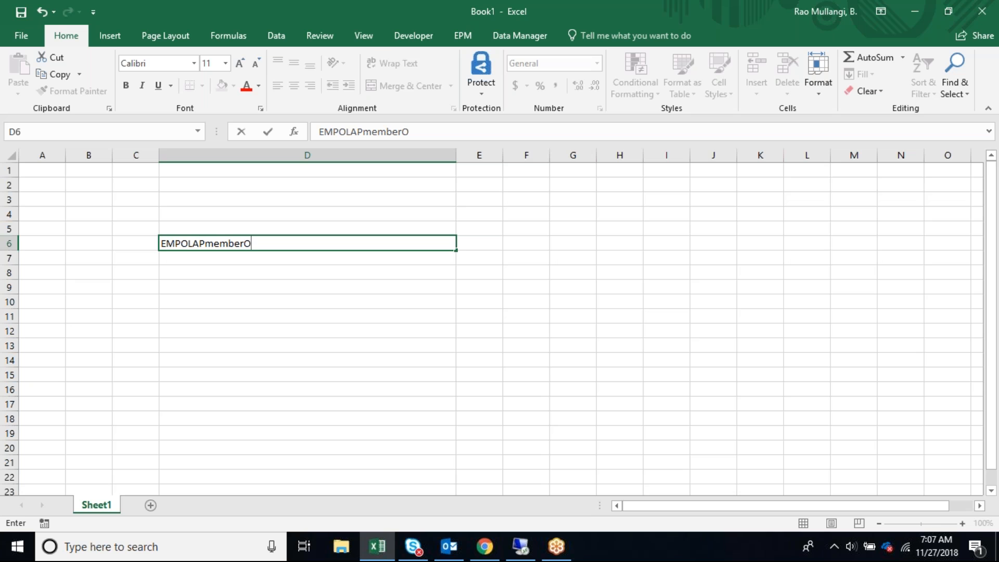
text(())
click(175, 301)
key(Up)
key(Up)
key(Up)
Step: Number the first two list rows by entering 1 in C6 and 2 in C7
click(146, 244)
text(1)
key(Return)
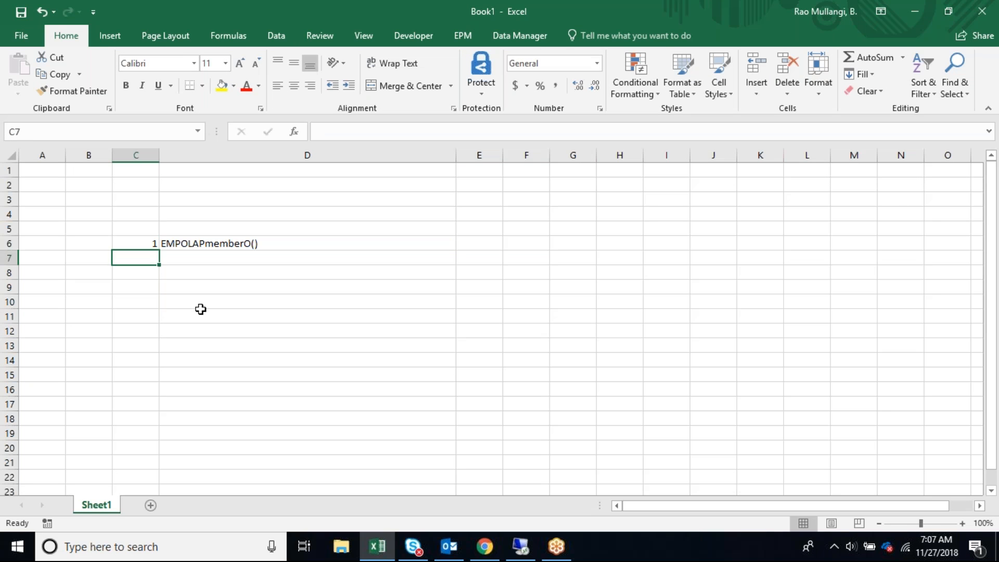
text(2)
click(183, 260)
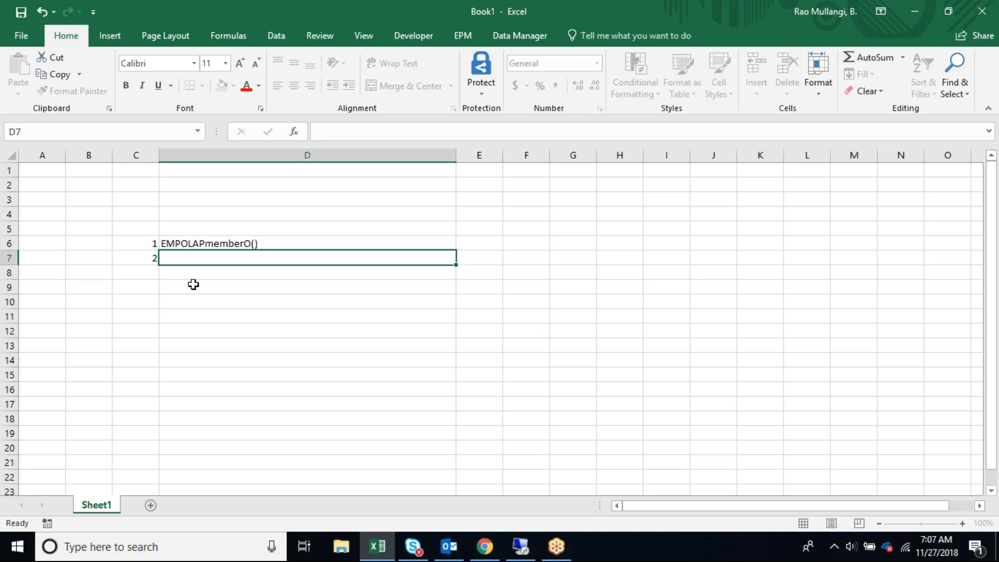
Step: Correct the function name's prefix in D6 so that it reads EPMOLAPmemberO()
click(183, 245)
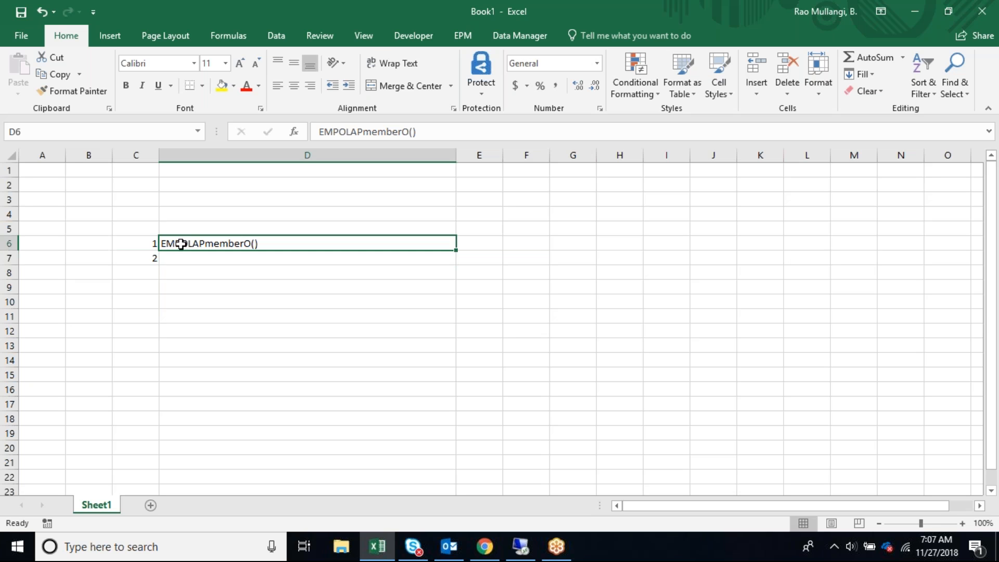
click(340, 131)
key(BackSpace)
key(BackSpace)
text(PM)
click(242, 342)
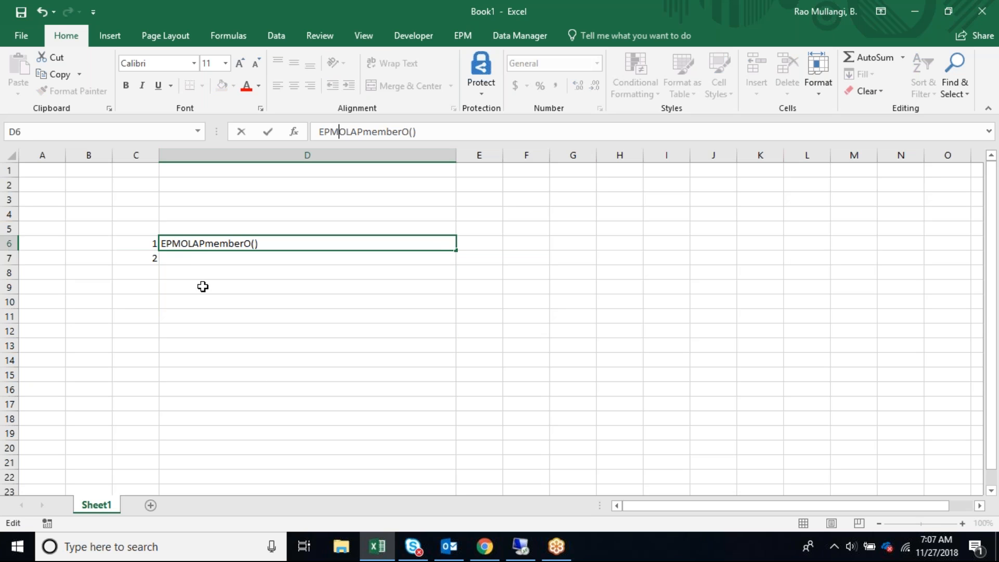
Step: Enter EPMCONTEXTmember() in D7 as the second function in the list
click(177, 258)
text(EPM)
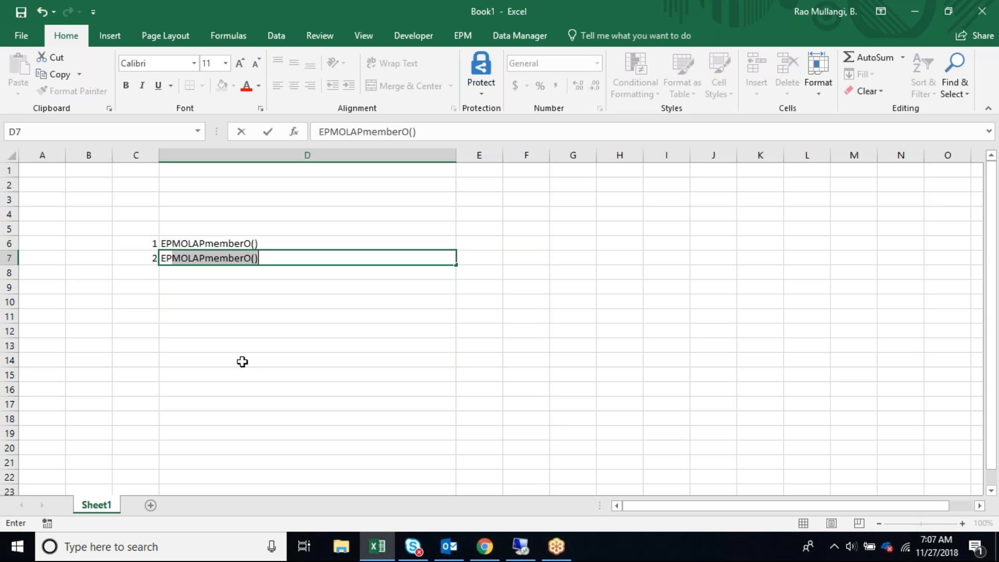
text(C)
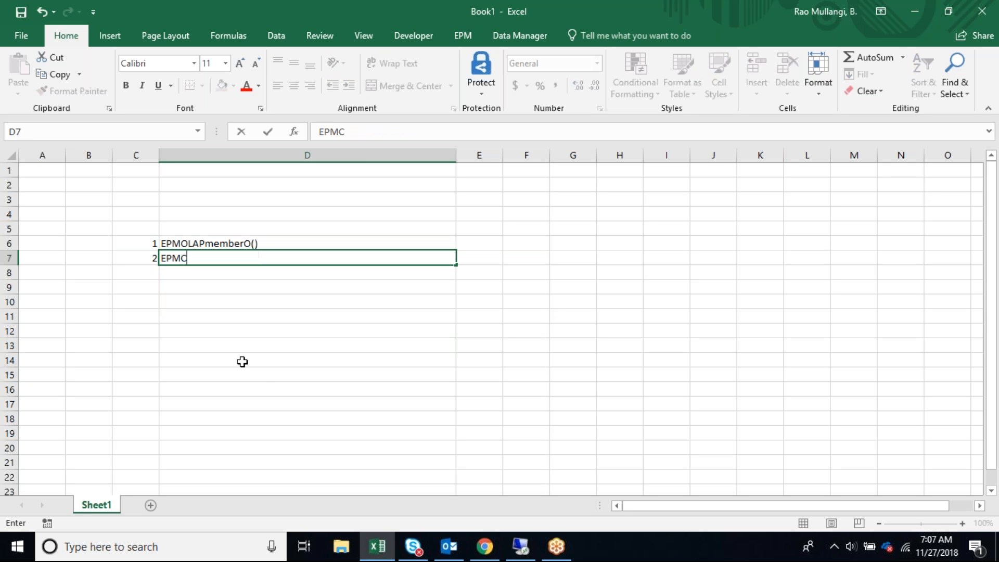
text(ONTEXTme)
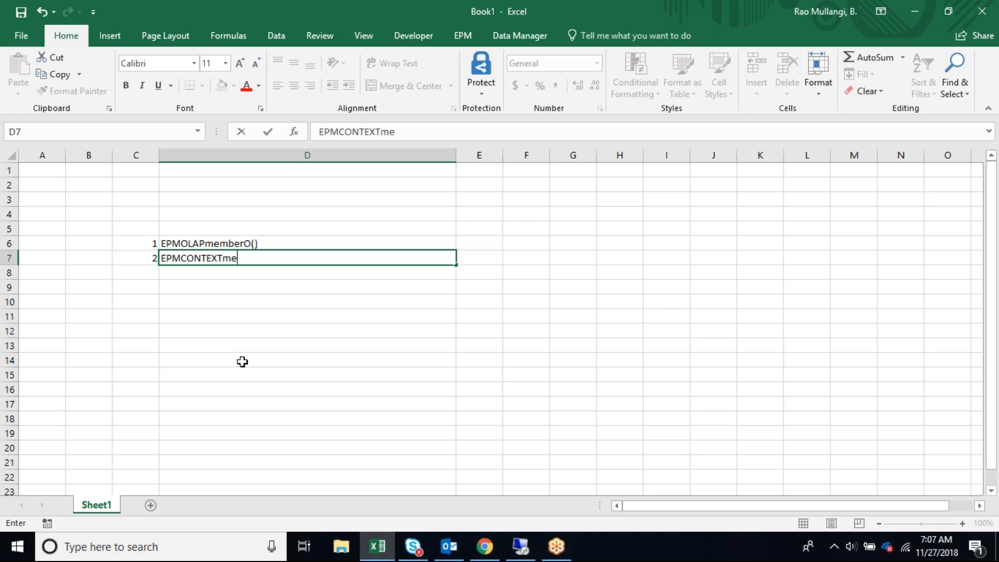
text(mber())
click(179, 328)
Step: Add the third list entry with 3 in C8 and EPMSELECTmember() in D8
click(151, 274)
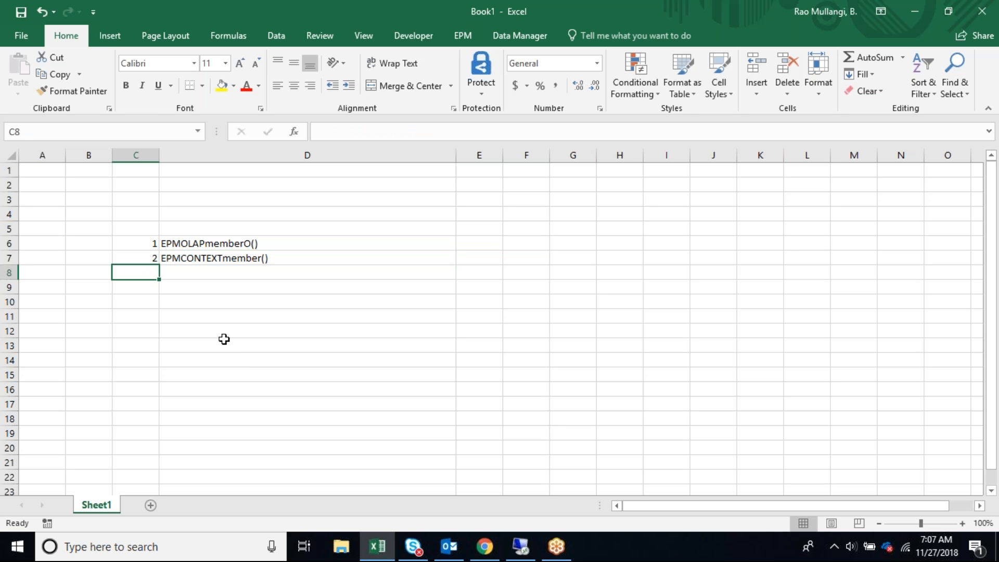
text(3)
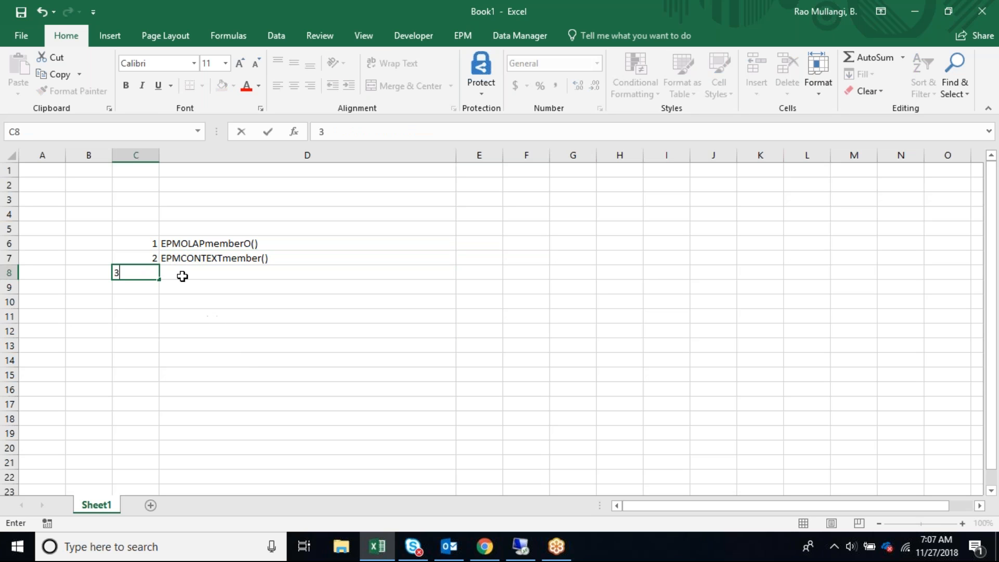
key(Tab)
text(EPMS)
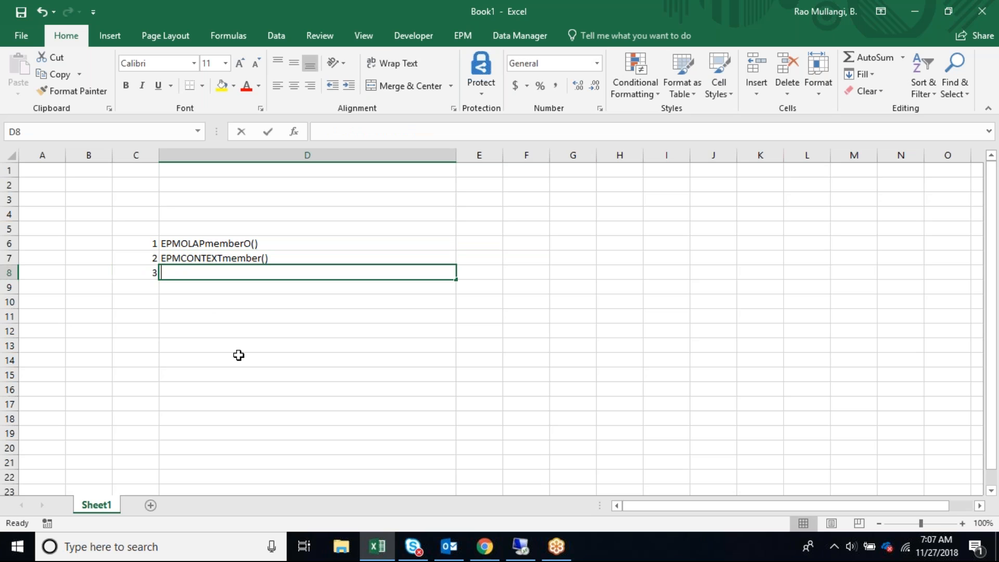
text(ELE)
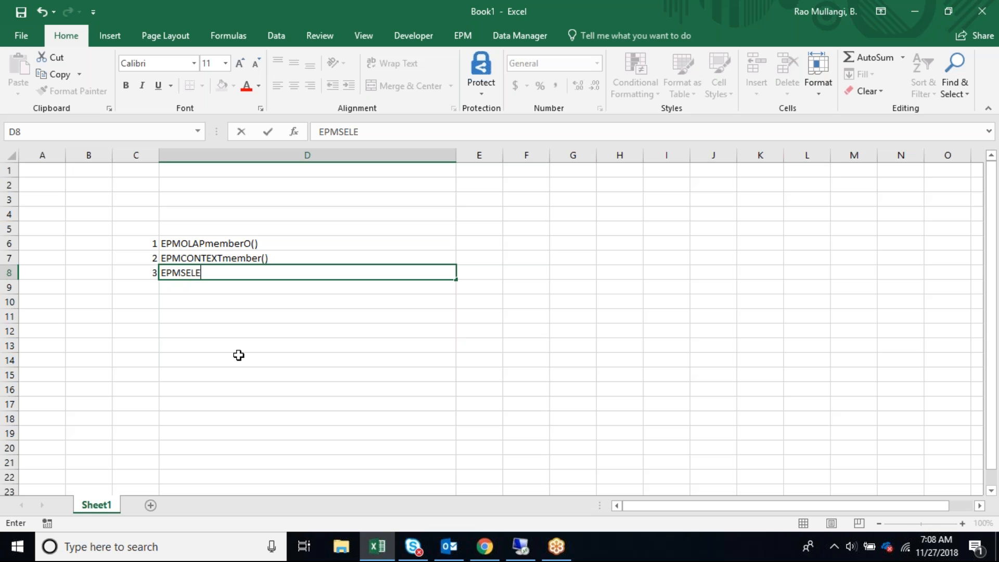
text(CTmember())
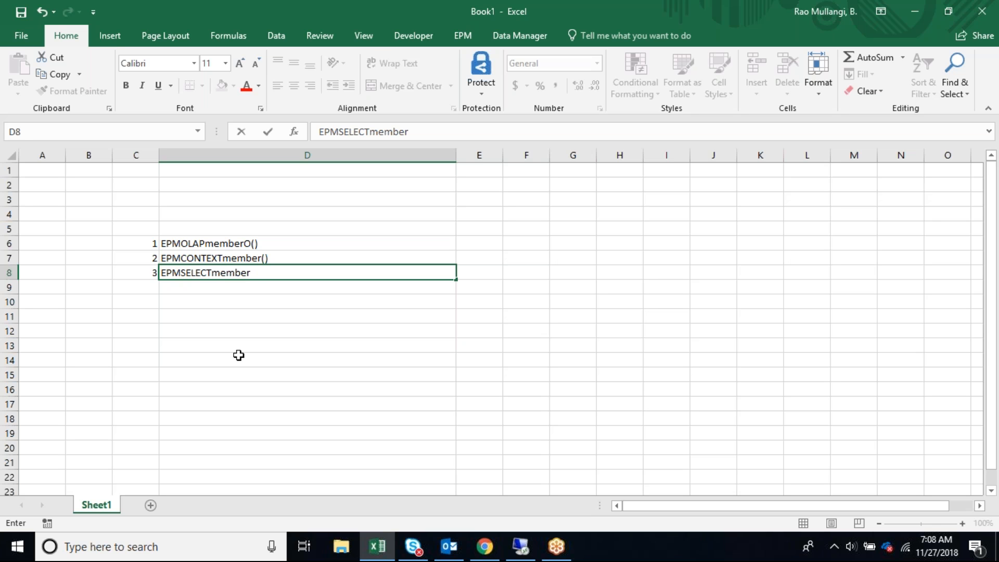
click(264, 361)
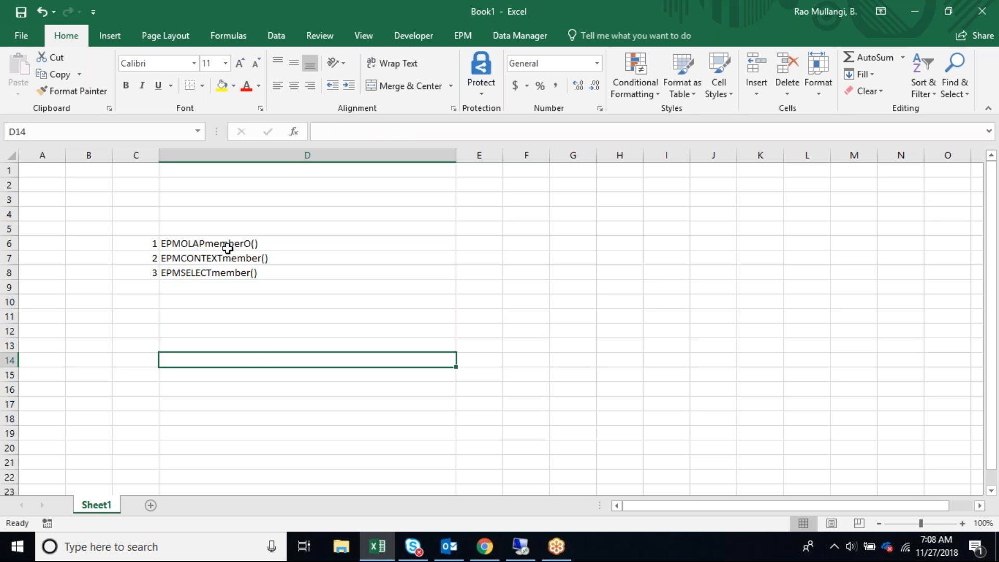
Step: Narrow column D so that it just fits the three function names
drag(229, 247, 229, 266)
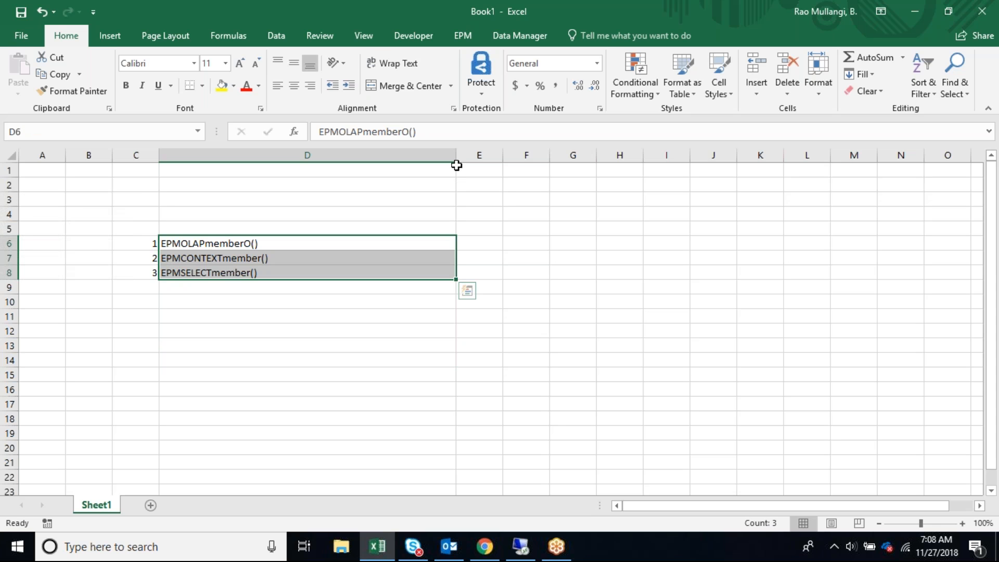
drag(456, 165, 290, 160)
click(257, 330)
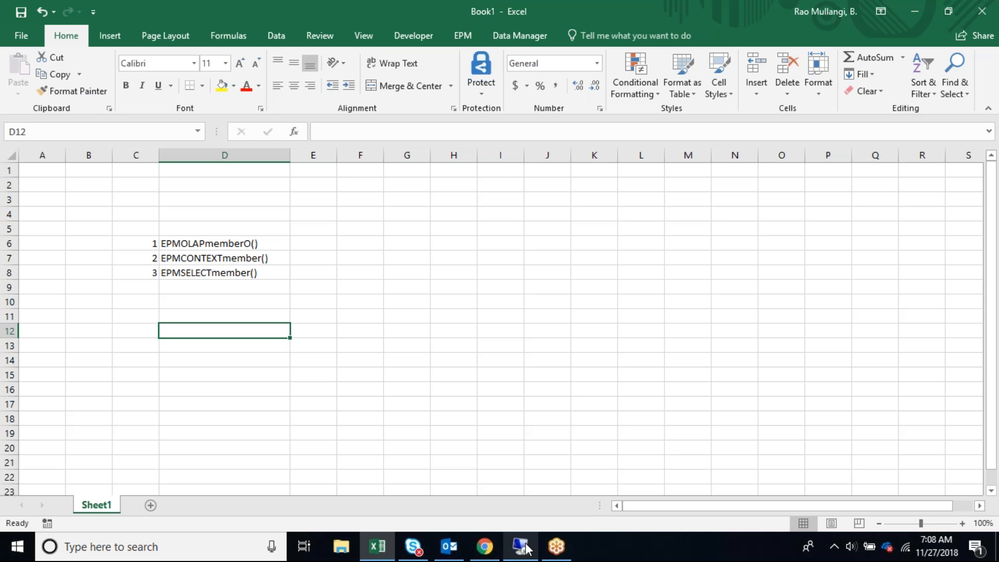
Step: Switch to the remote desktop session and bring up the TEST sales report workbook in Excel
mouse_move(527, 547)
click(459, 443)
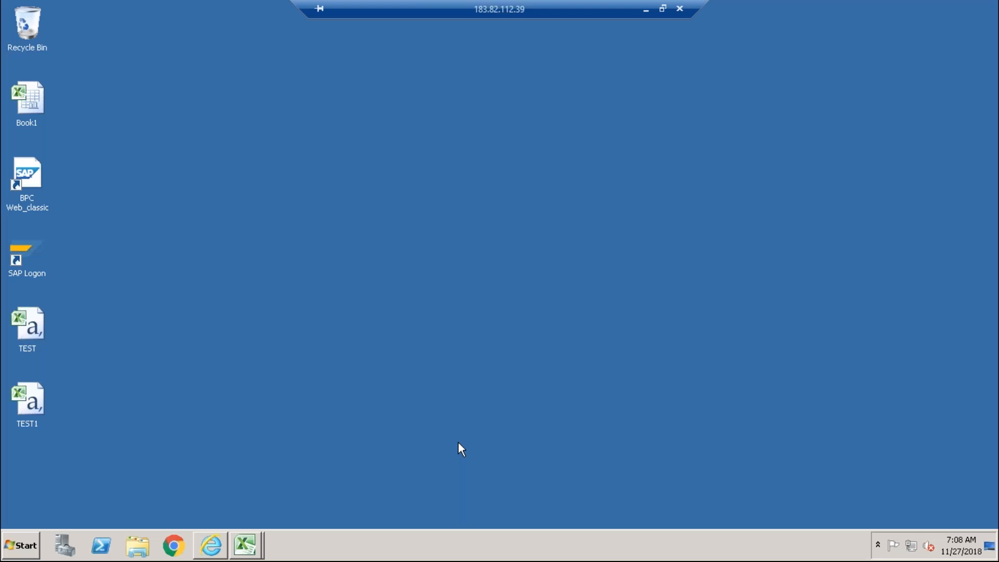
click(245, 544)
click(242, 514)
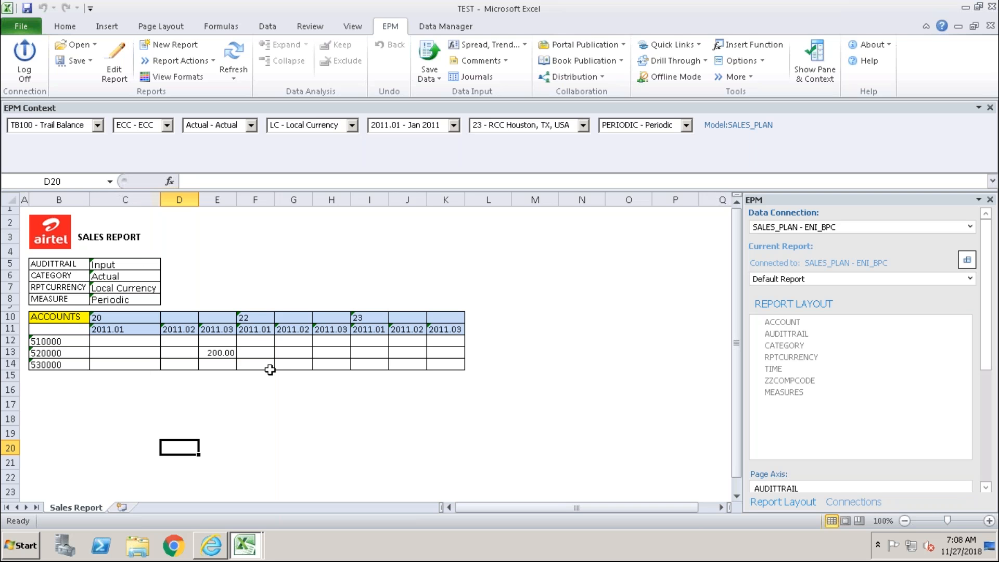
Step: Save the report to the server's REPORTS\SALES REPORTS folder as REPORT1.xlsm
click(91, 62)
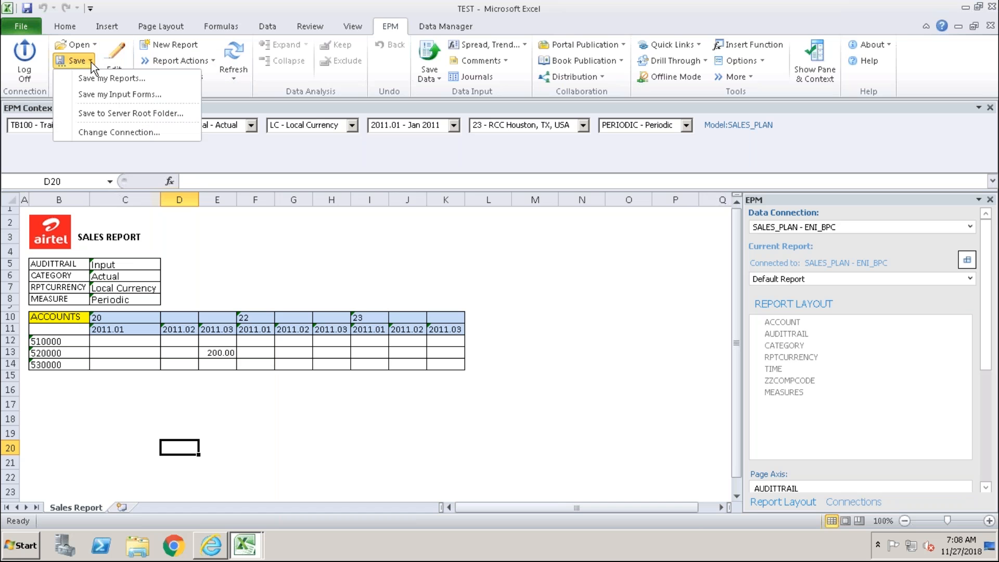
click(107, 114)
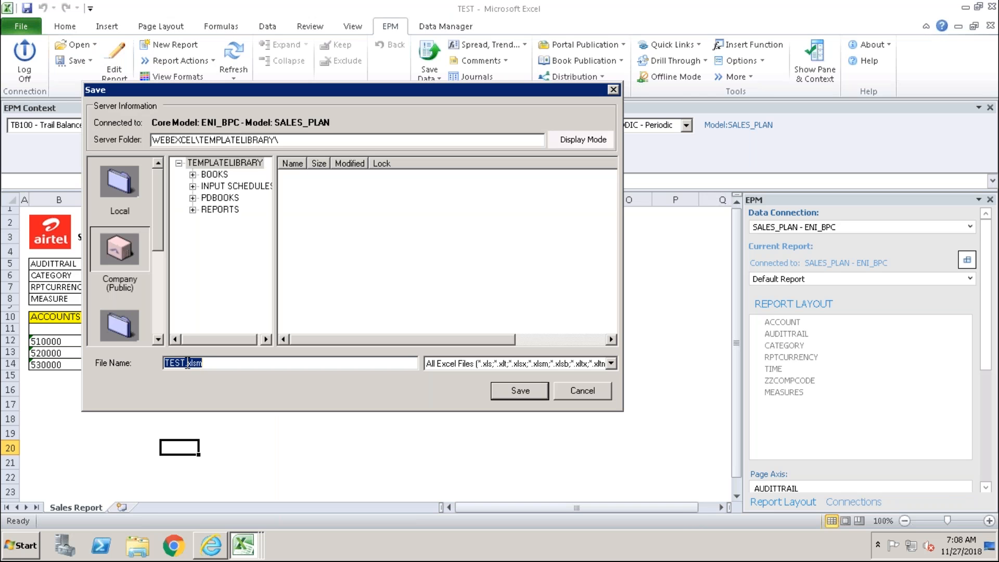
click(187, 363)
key(BackSpace)
key(BackSpace)
key(BackSpace)
key(BackSpace)
text(REPORT1)
click(193, 210)
click(241, 221)
click(515, 390)
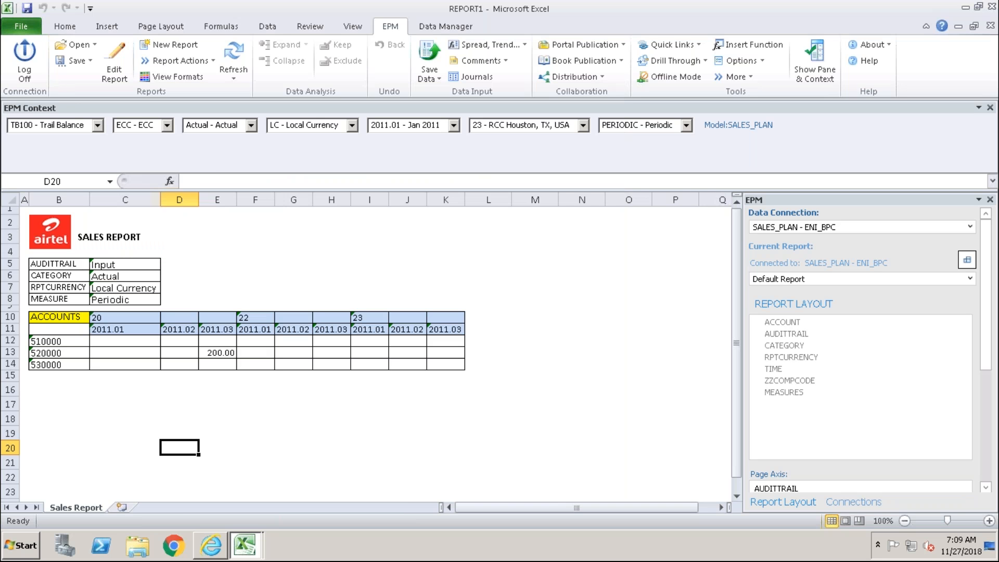
Step: Close the saved report, then reopen REPORT1.xlsm from the server's REPORTS\SALES REPORTS folder and refresh it
click(990, 25)
click(83, 45)
click(115, 133)
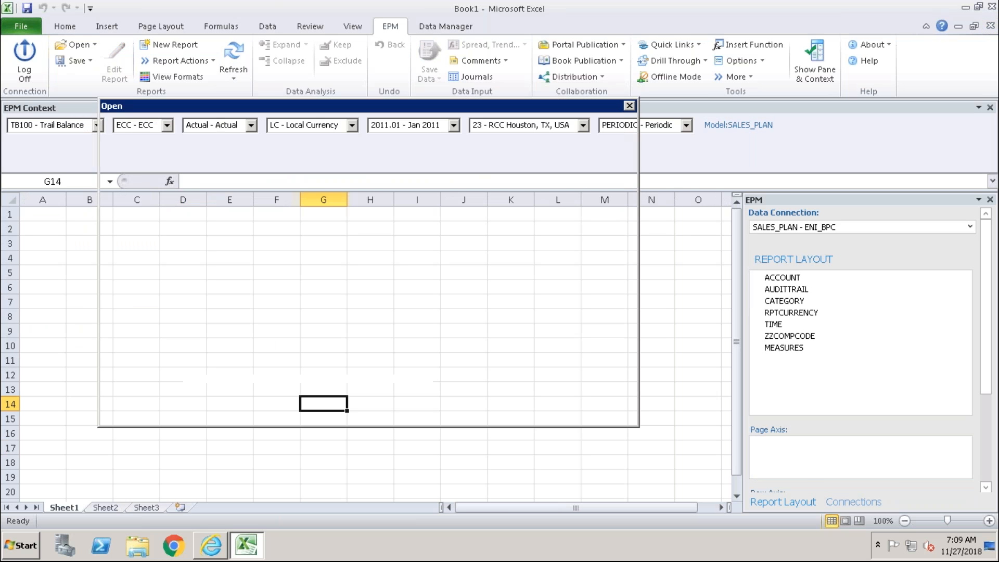
click(257, 237)
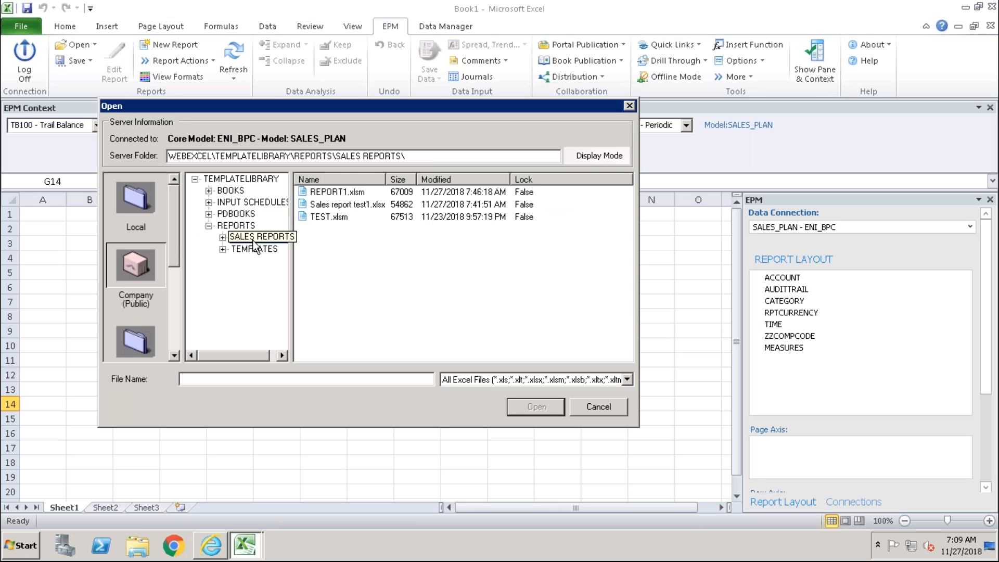
click(330, 192)
click(536, 407)
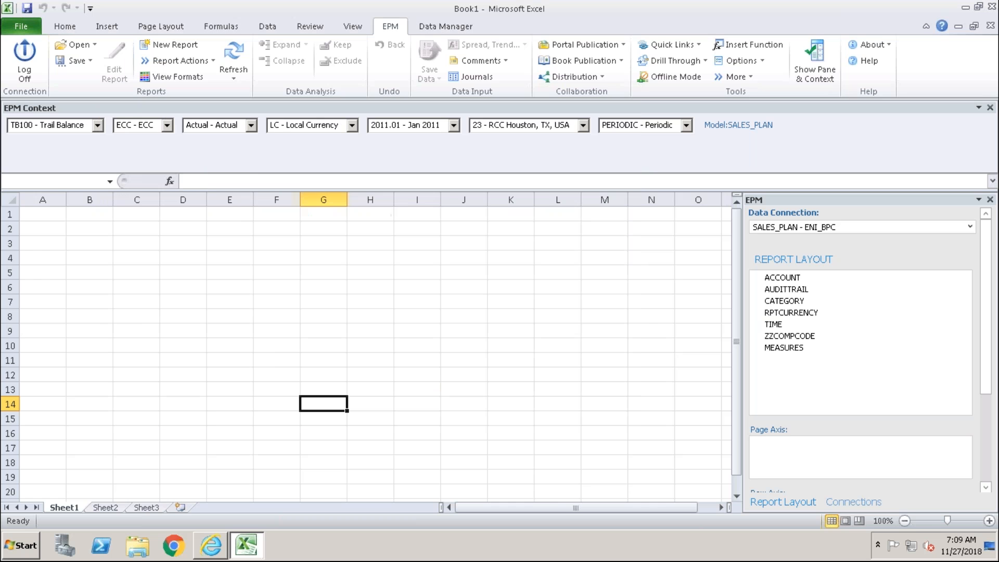
click(235, 58)
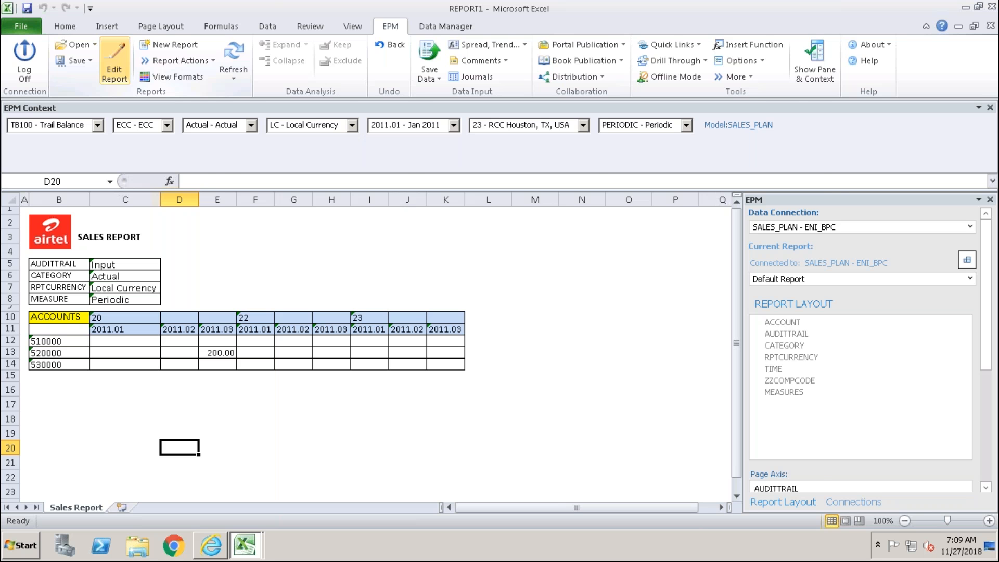
Step: Review the Default Report's page, row and column axis dimensions in the Report Editor and accept the layout
click(114, 61)
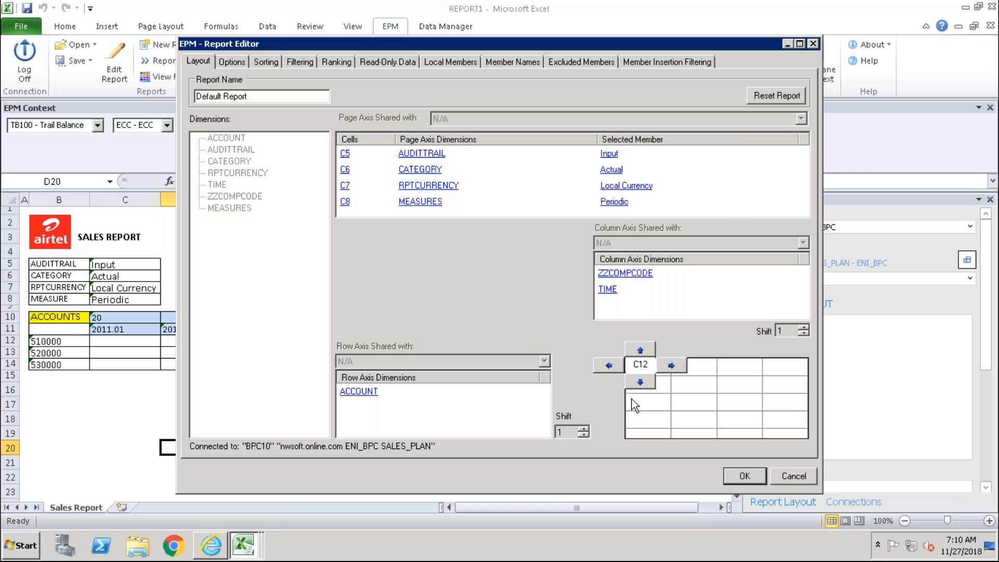
click(752, 479)
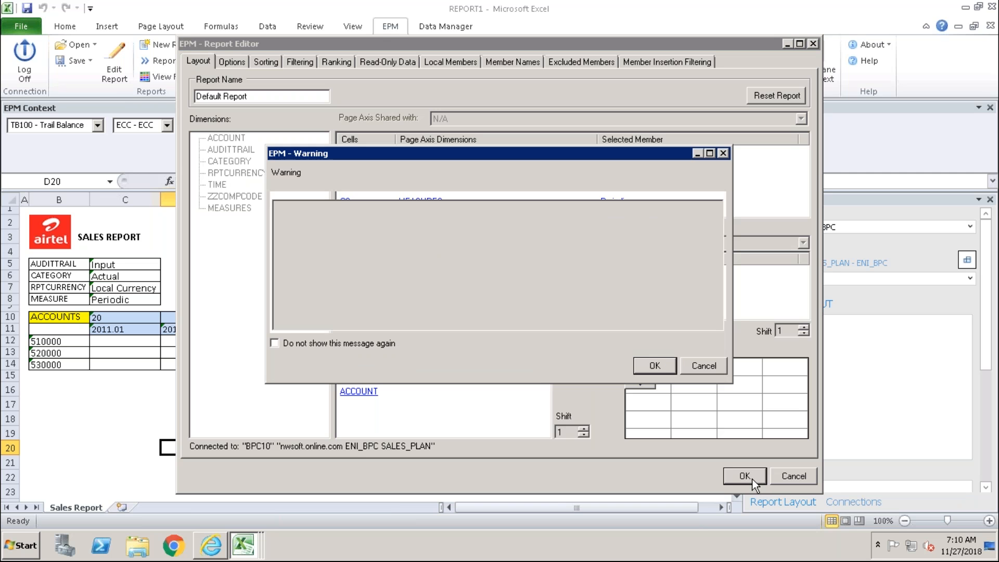
click(655, 371)
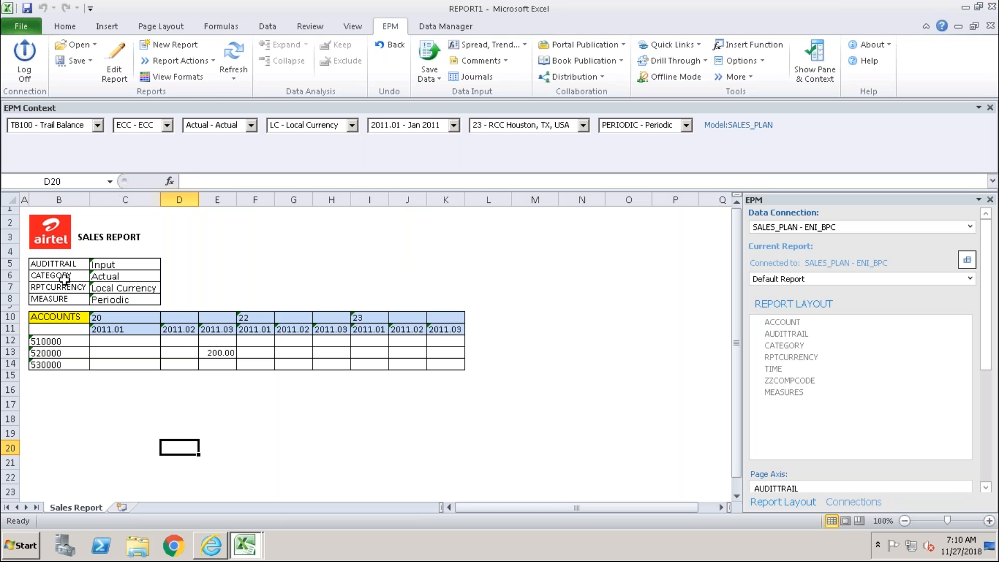
Step: Examine the EPMOlapMemberO formulas behind the AUDITTRAIL, CATEGORY, RPTCURRENCY and MEASURE members in C5 to C8
click(105, 264)
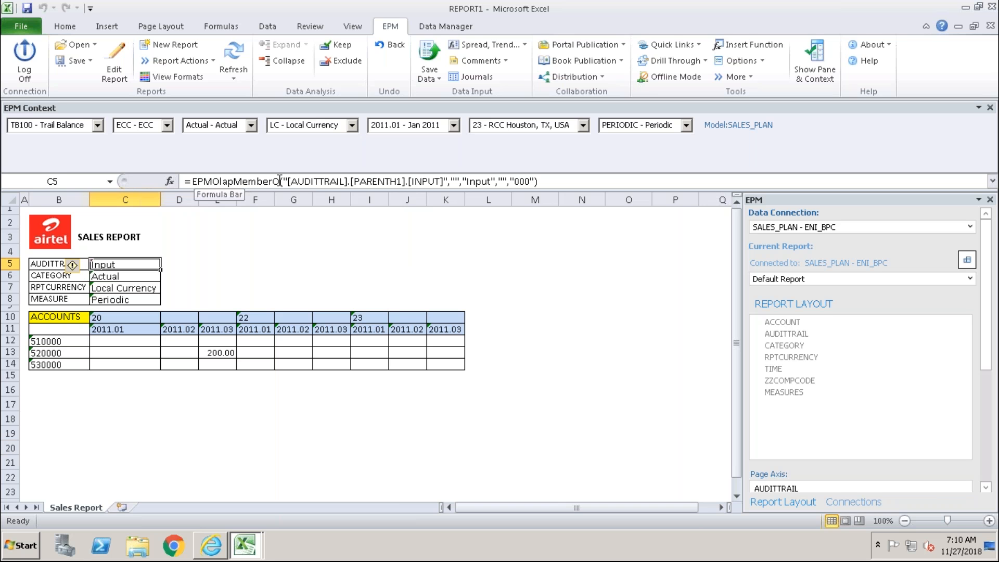
drag(280, 181, 193, 181)
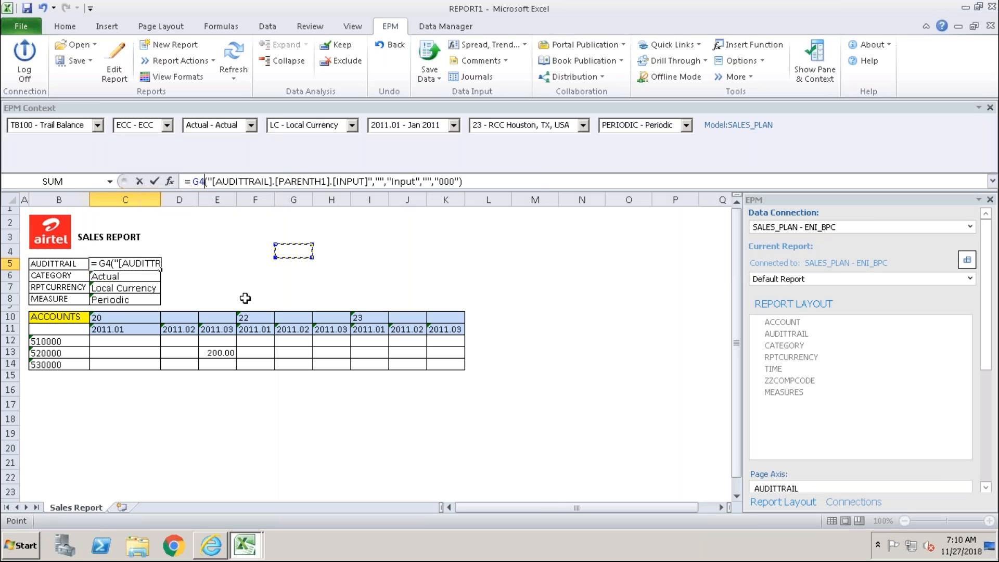
key(Escape)
click(172, 401)
click(126, 279)
click(126, 285)
click(125, 300)
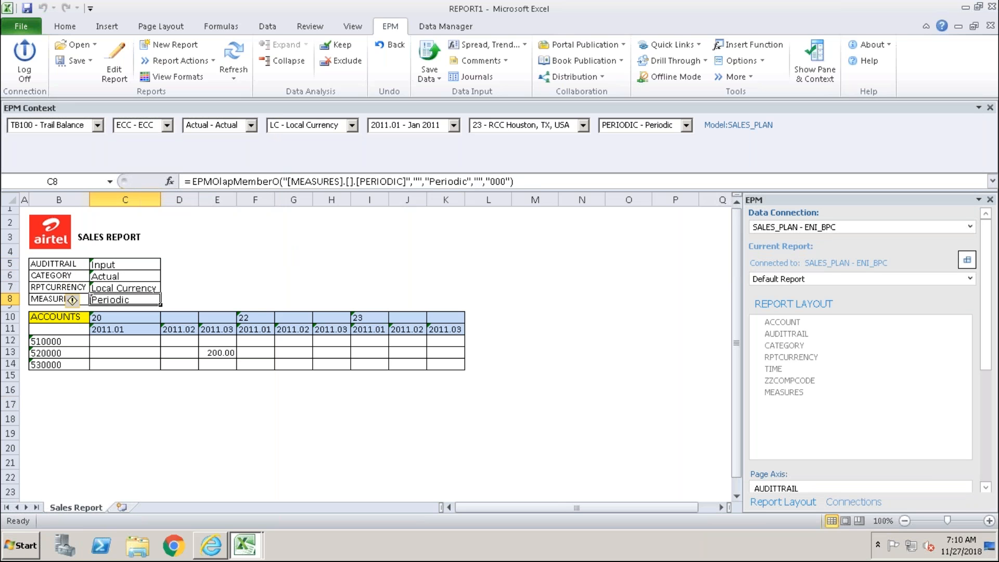
click(99, 390)
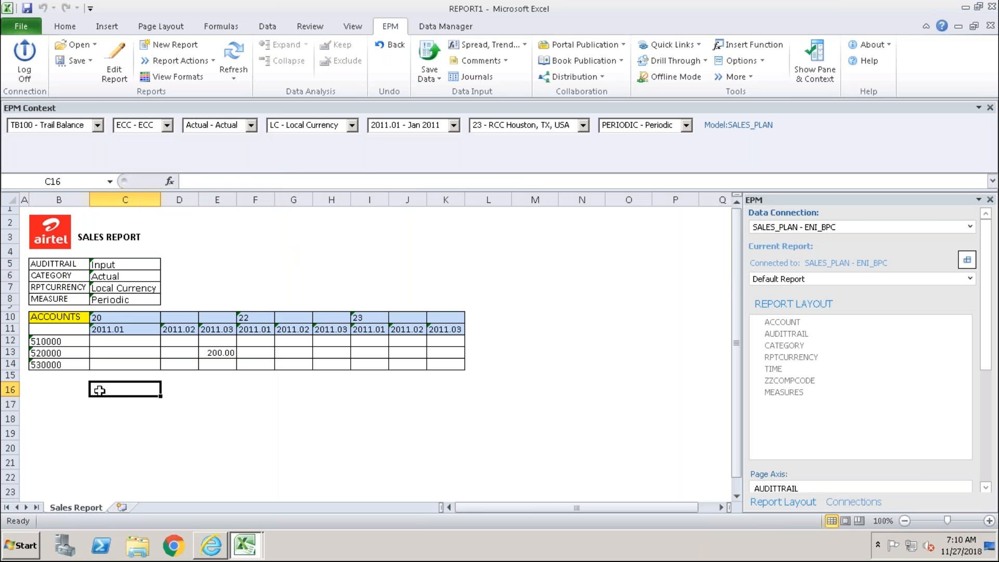
Step: Examine the EPMOlapMemberO formulas behind account 510000 in B12, time 2011.01 in C11 and company code 20 in C10
click(52, 342)
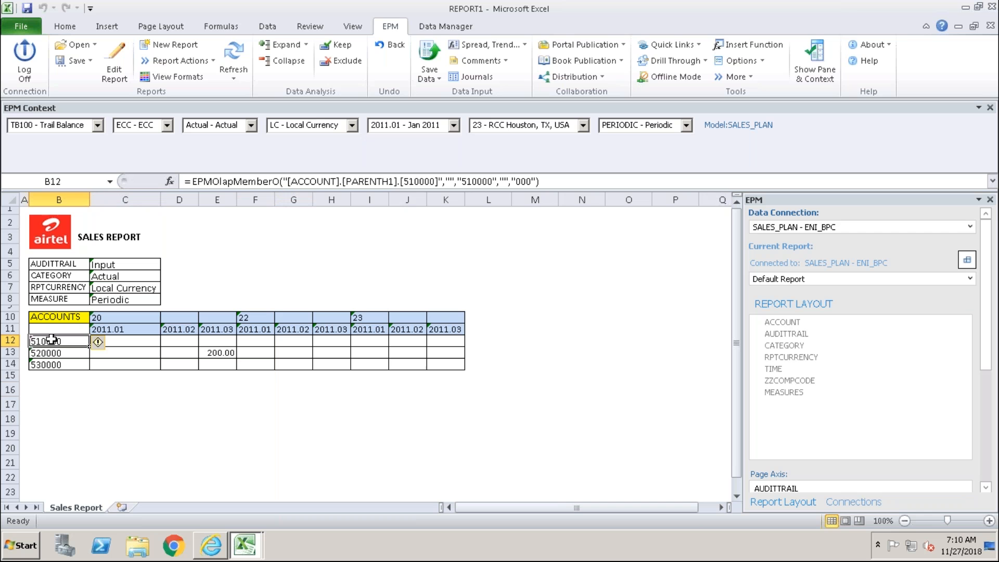
click(175, 415)
click(123, 330)
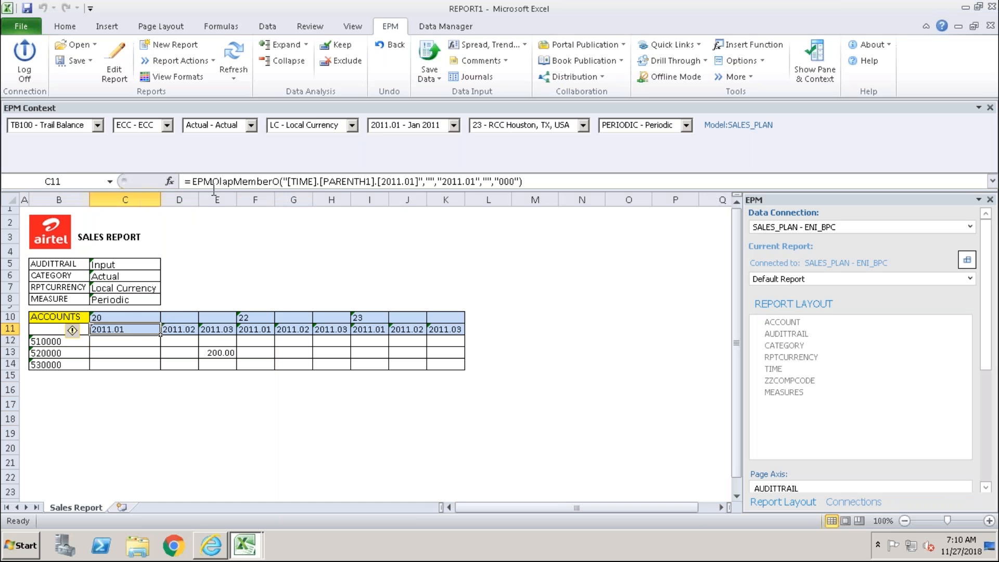
click(109, 322)
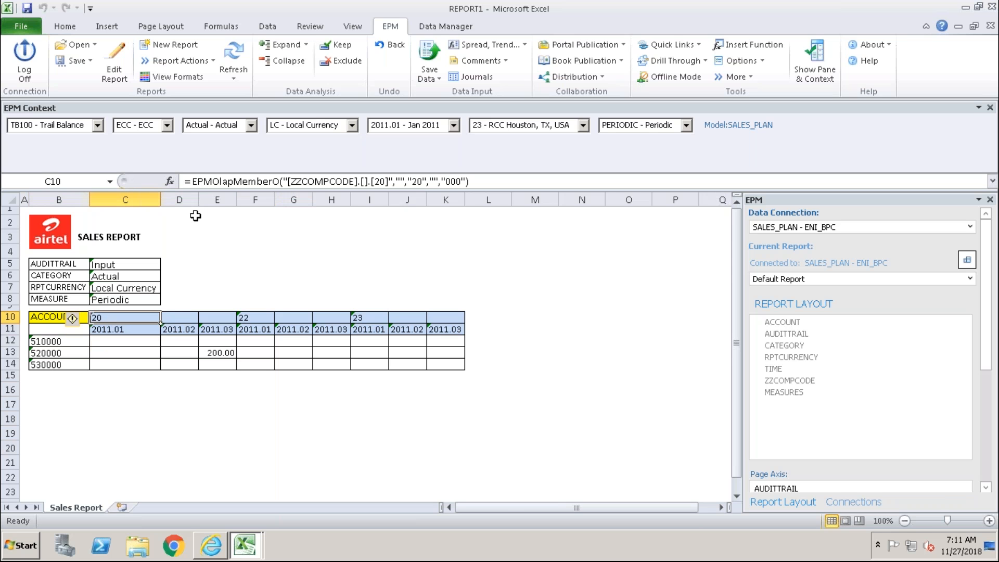
click(200, 402)
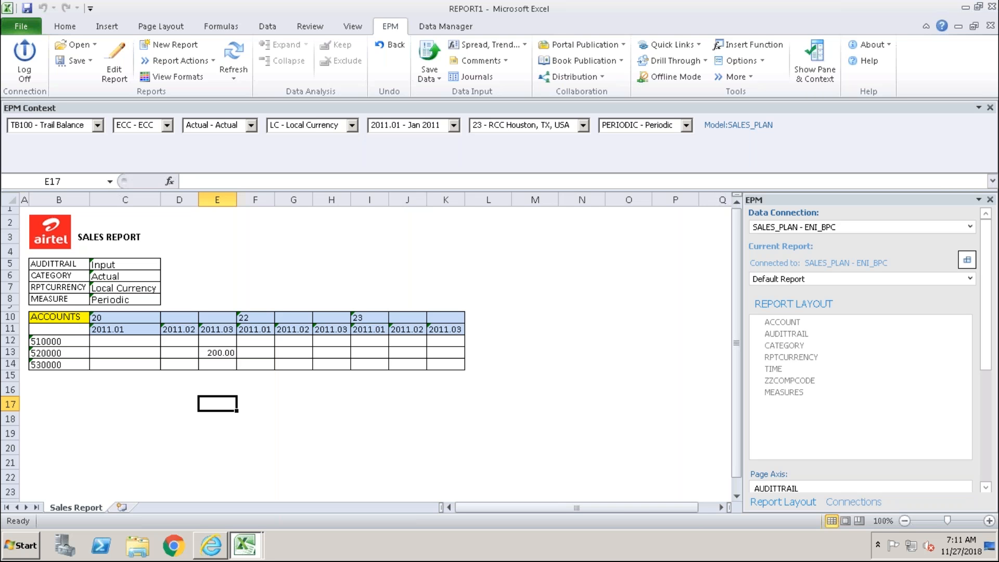
click(150, 416)
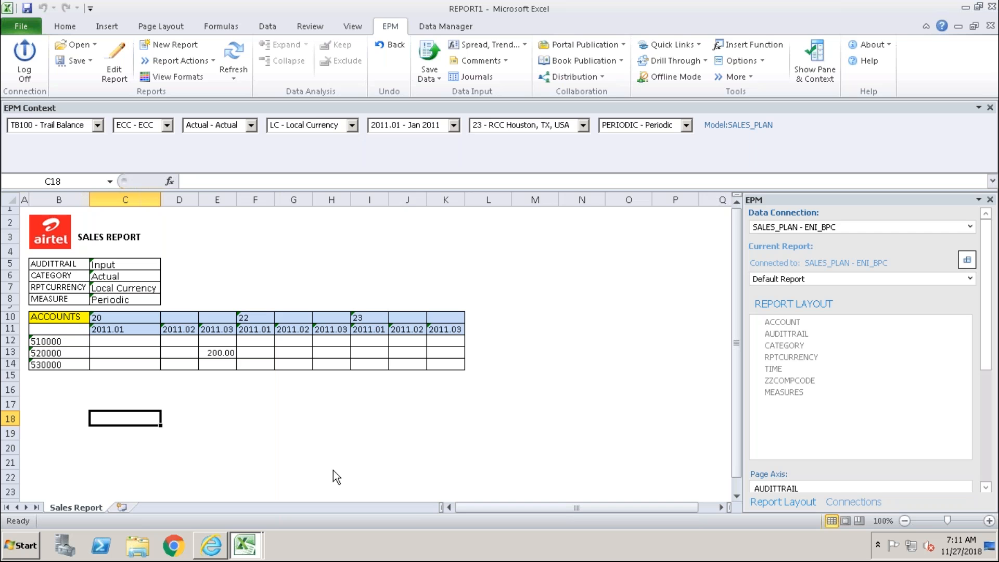
click(298, 459)
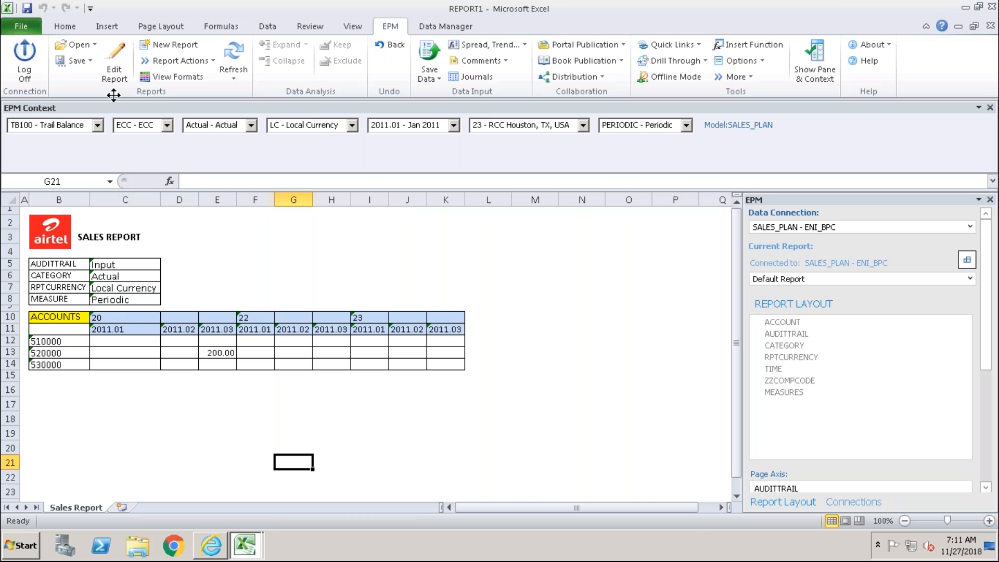
Step: Open the member selection of the report's ACCOUNT row axis and search for member 540000
click(115, 66)
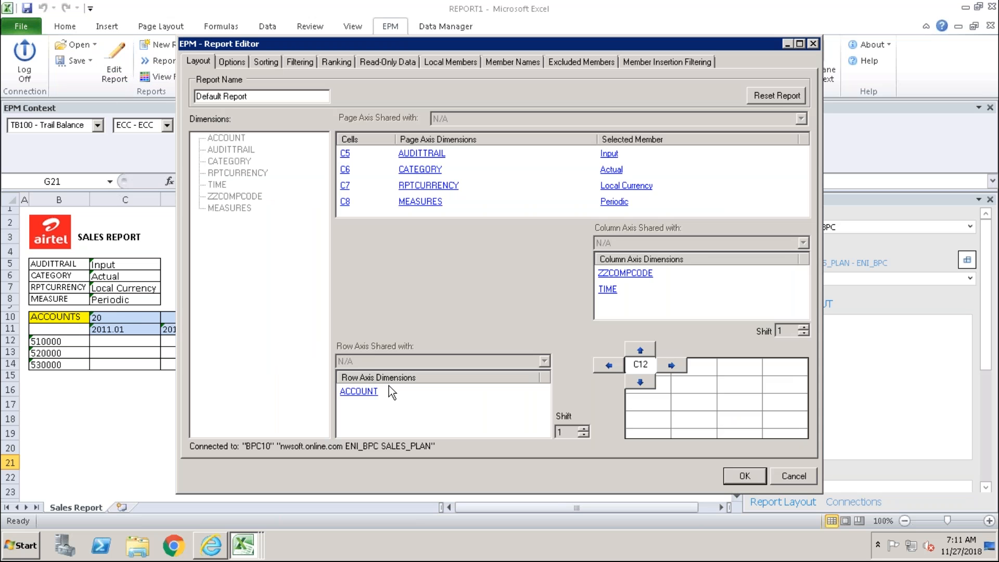
click(364, 392)
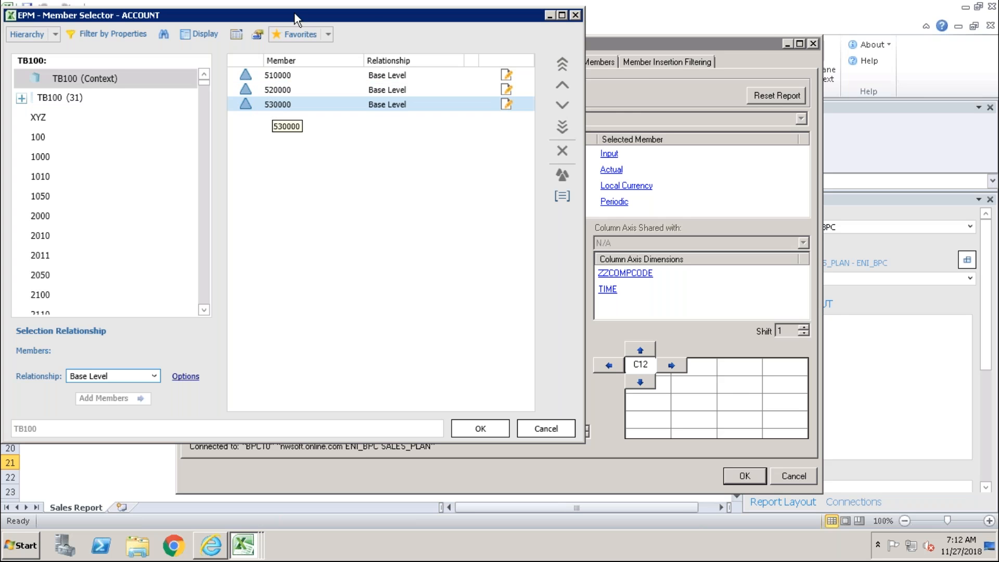
drag(296, 13, 541, 31)
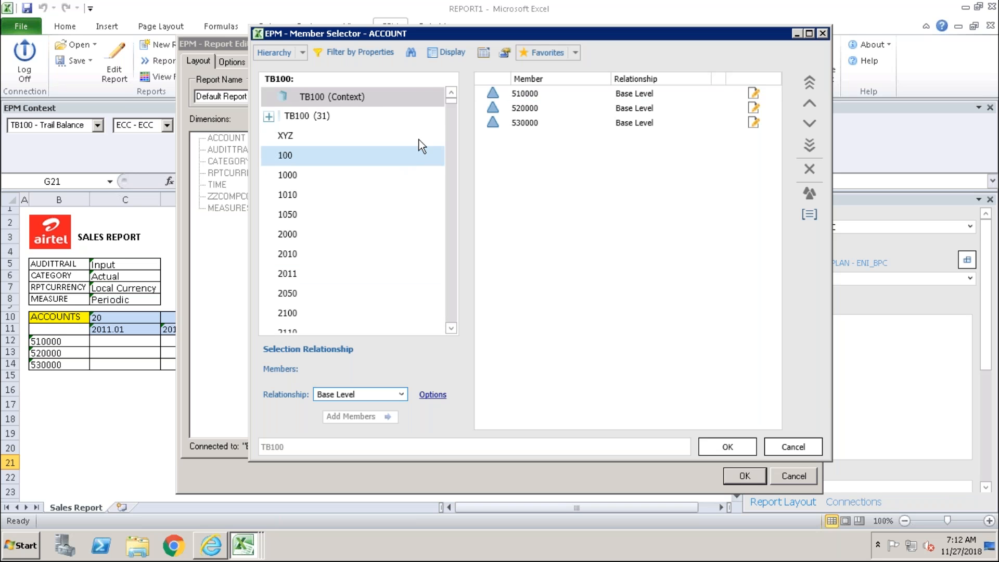
click(410, 53)
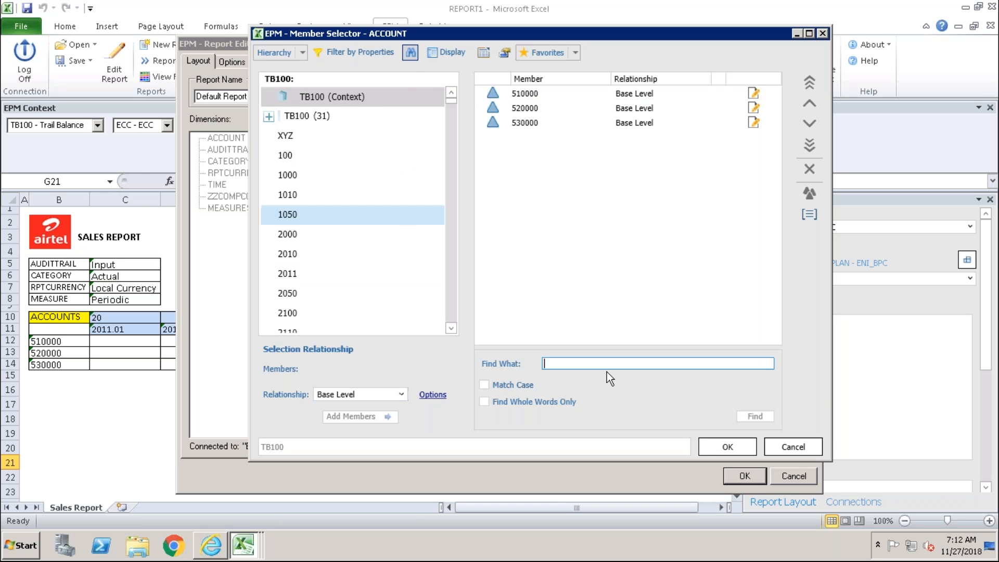
text(540000)
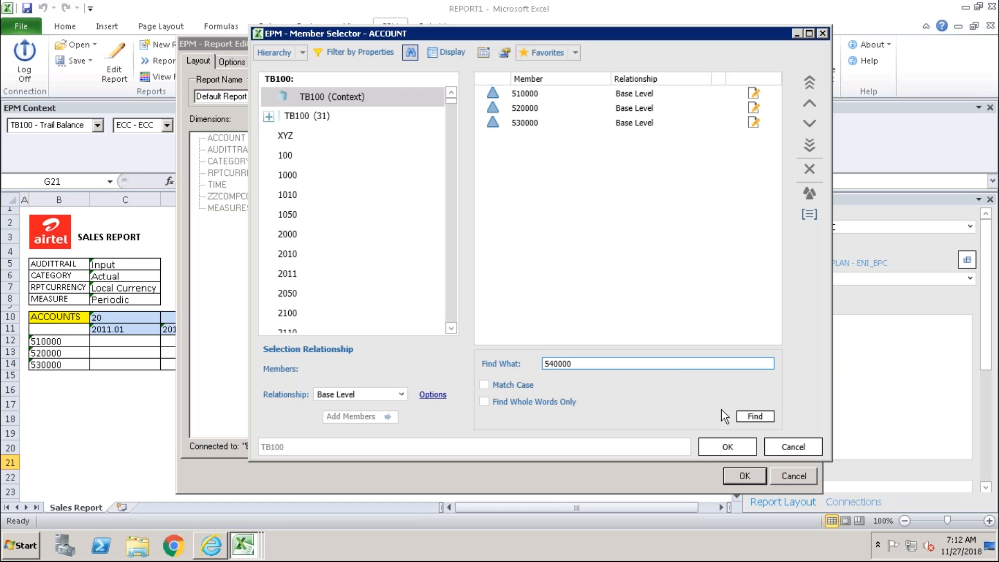
click(754, 416)
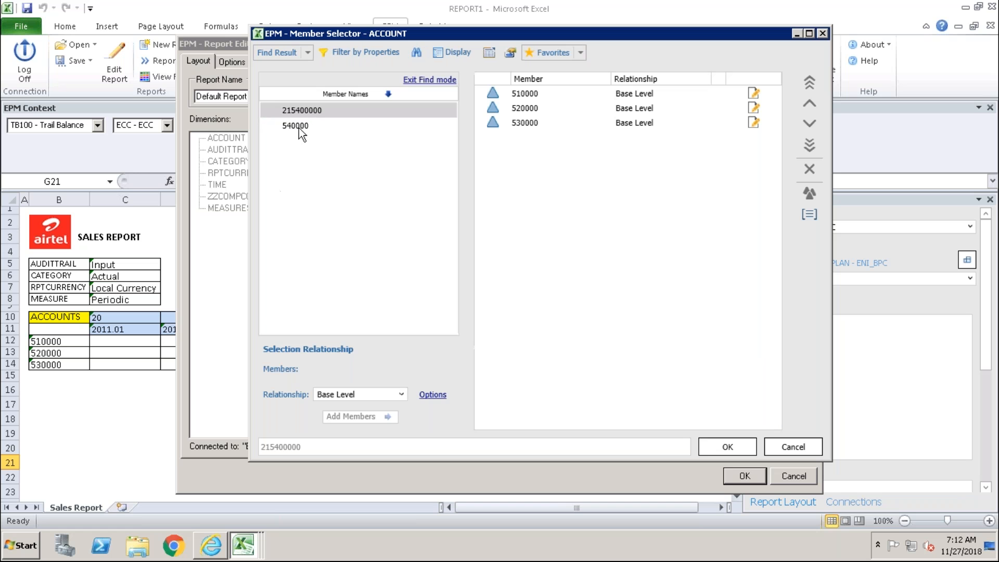
Step: Add account 540000 with the Base Level relationship to the ACCOUNT rows and apply the edited report
click(299, 126)
click(356, 417)
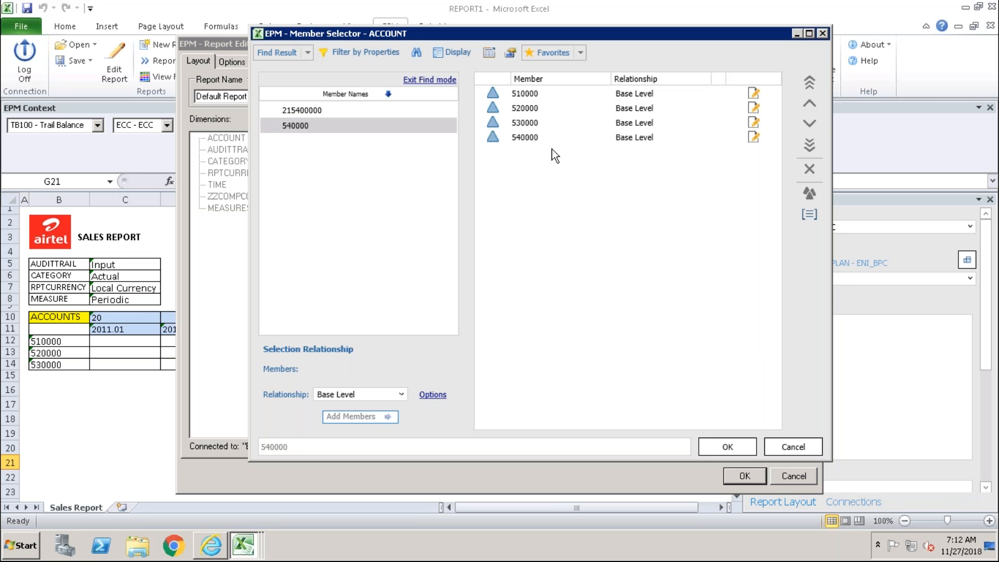
click(733, 445)
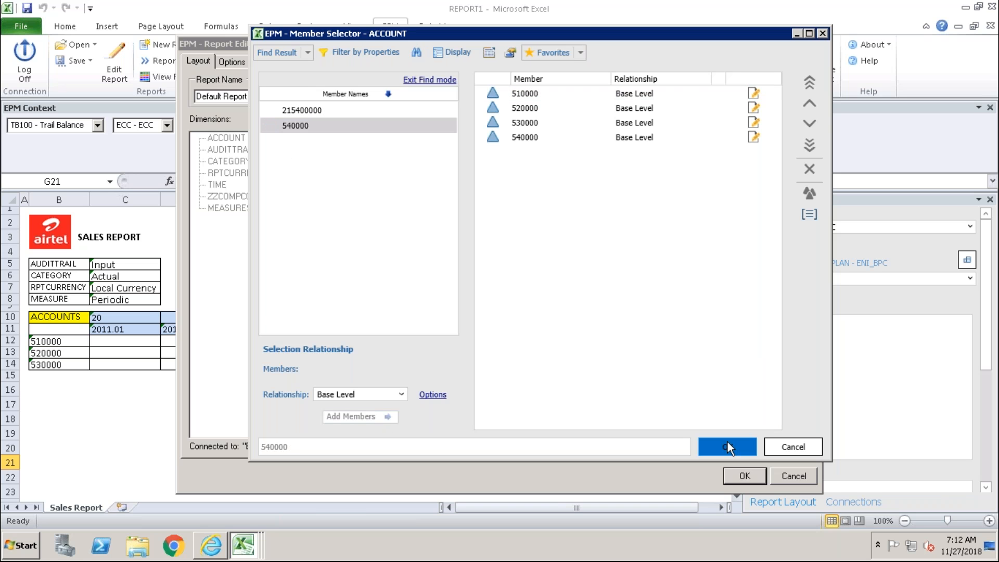
click(747, 481)
click(655, 366)
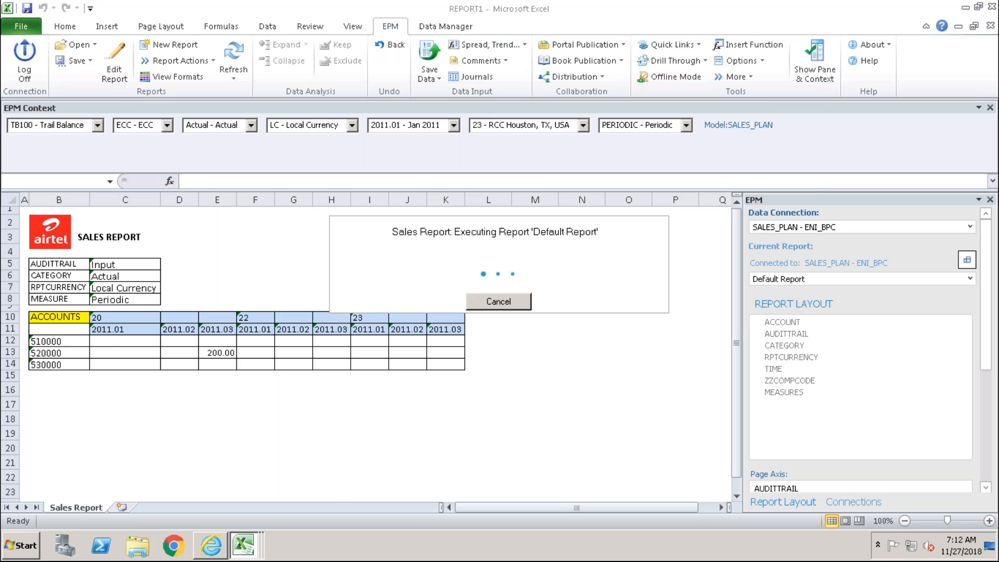
Step: Reopen the ACCOUNT row axis selection in the Report Editor and remove all of its selected members
click(114, 63)
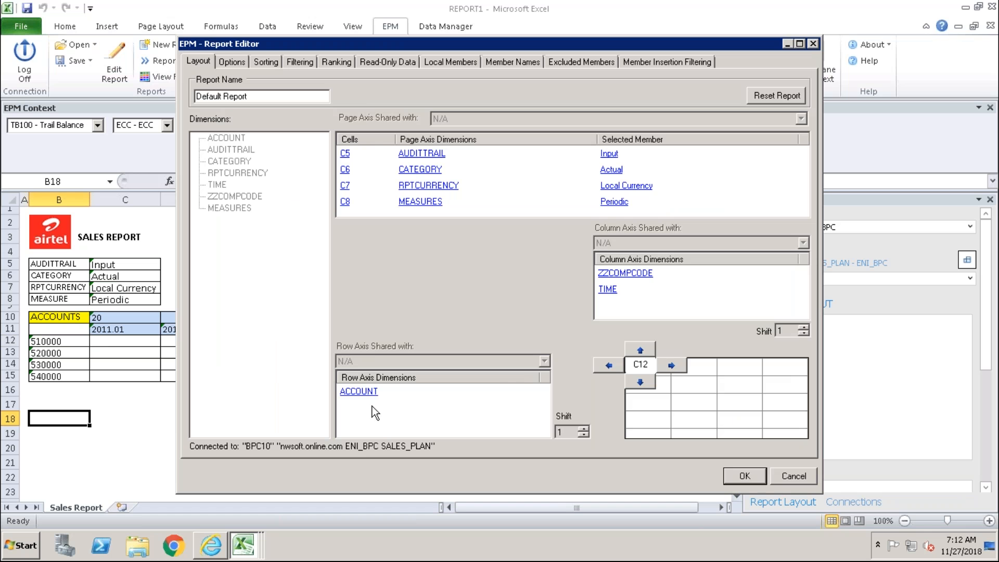
click(365, 392)
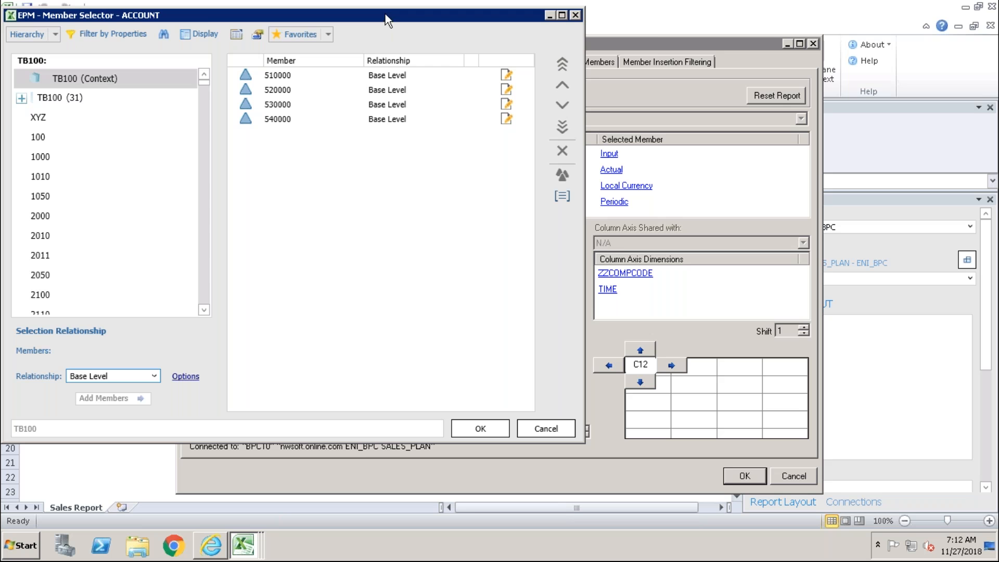
drag(425, 23, 500, 35)
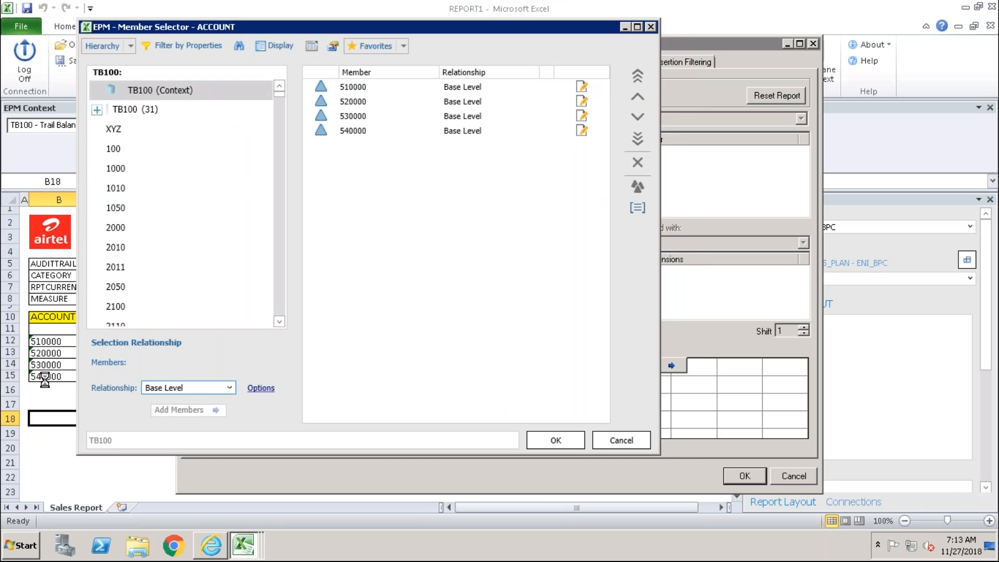
click(360, 87)
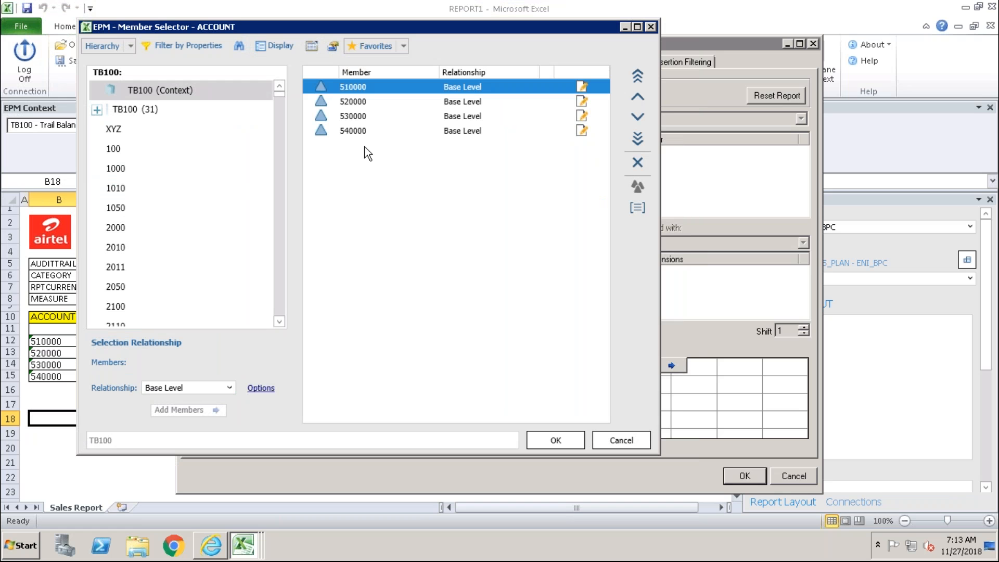
key(ctrl+a)
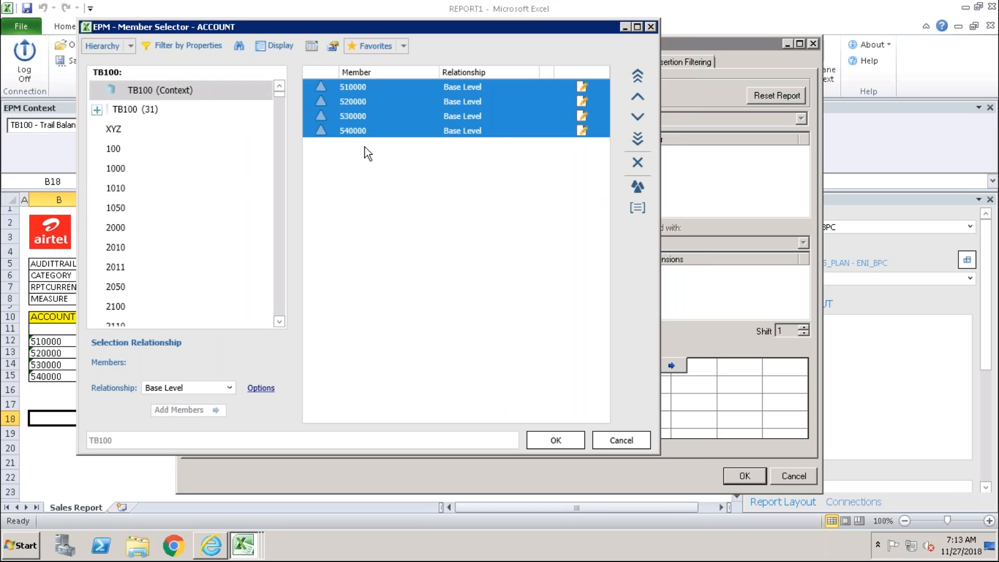
click(637, 163)
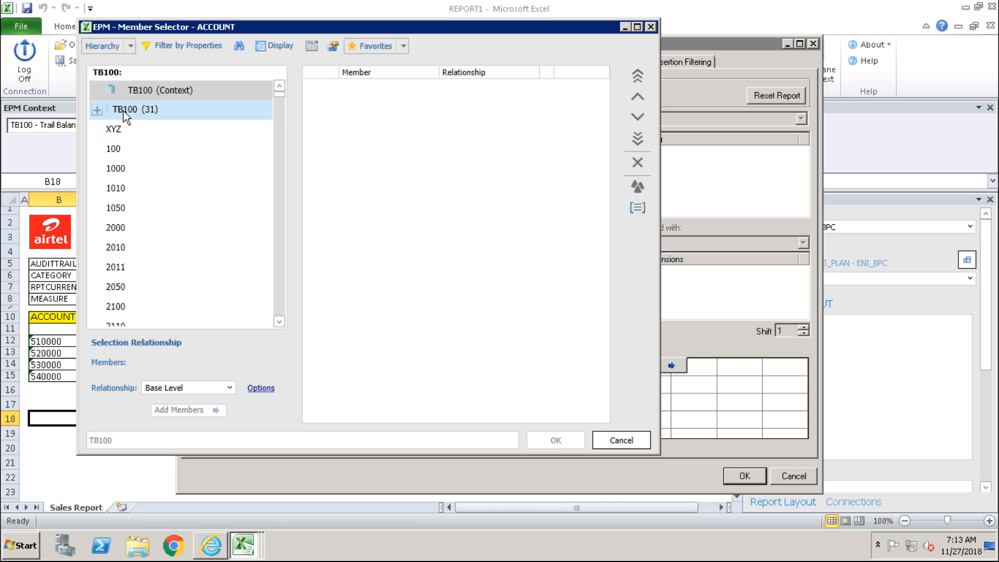
Step: Add the TB100 context member with the Base Level relationship to the ACCOUNT rows and apply the edited report
click(97, 110)
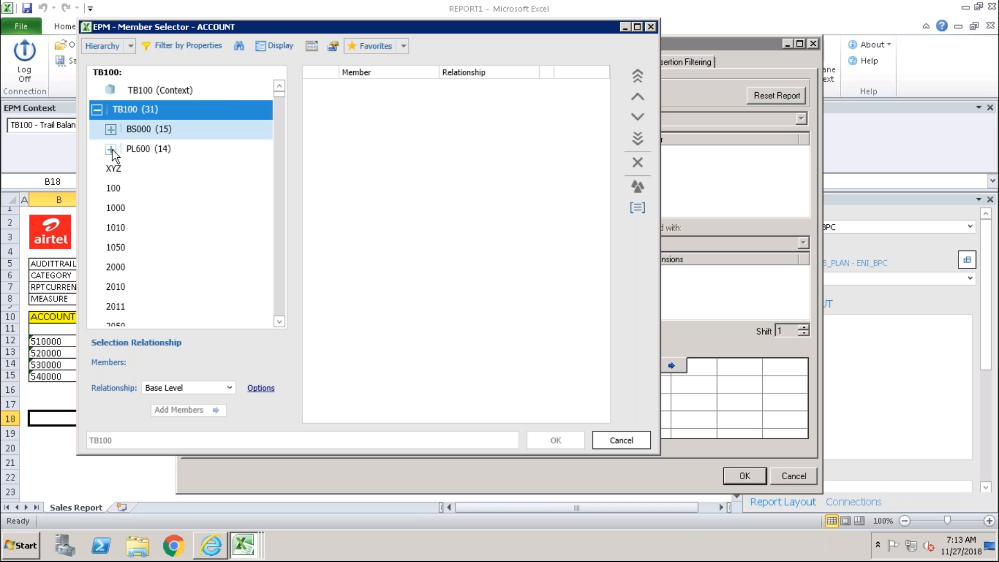
click(111, 130)
click(97, 110)
click(140, 90)
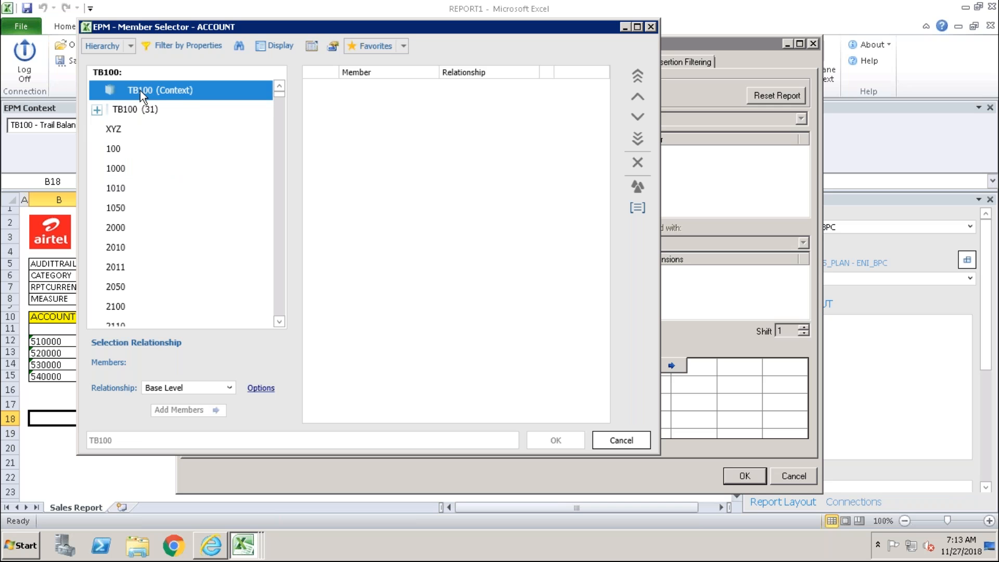
click(139, 91)
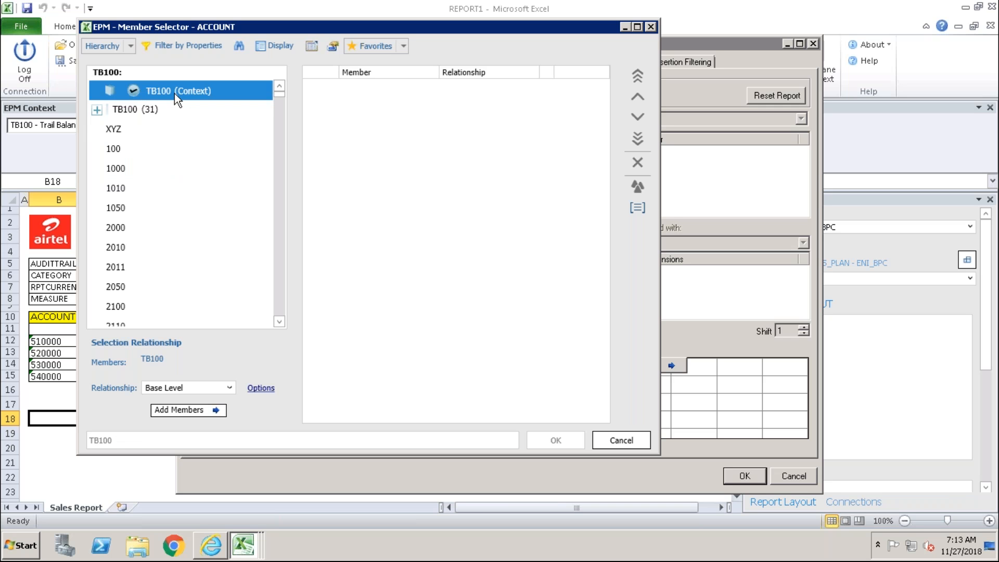
click(178, 411)
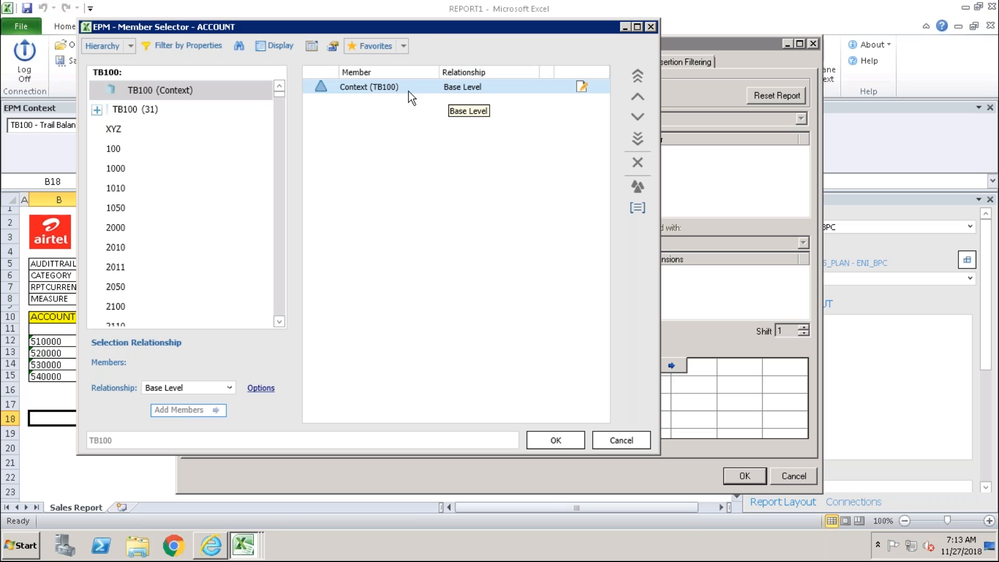
click(561, 439)
click(744, 478)
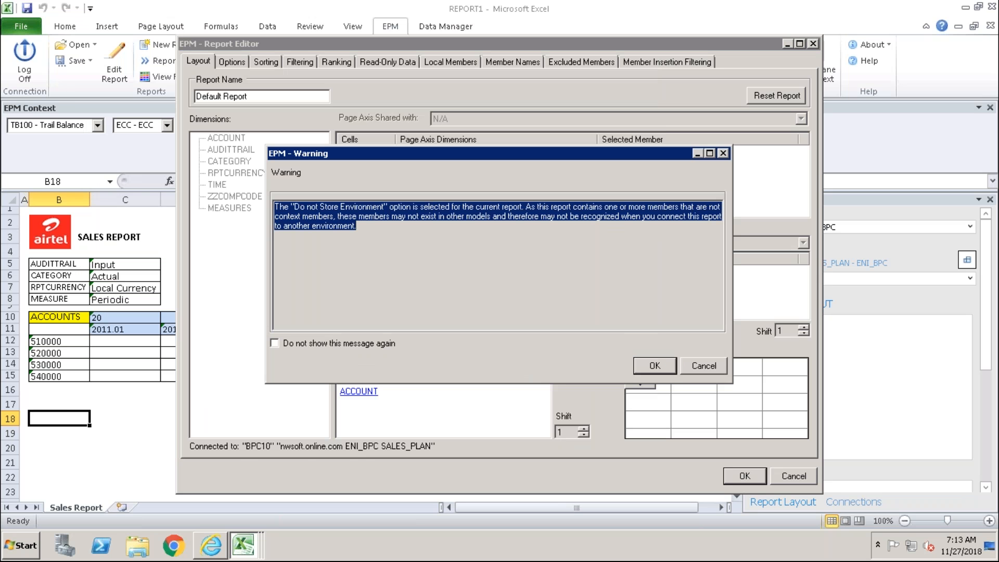
click(658, 367)
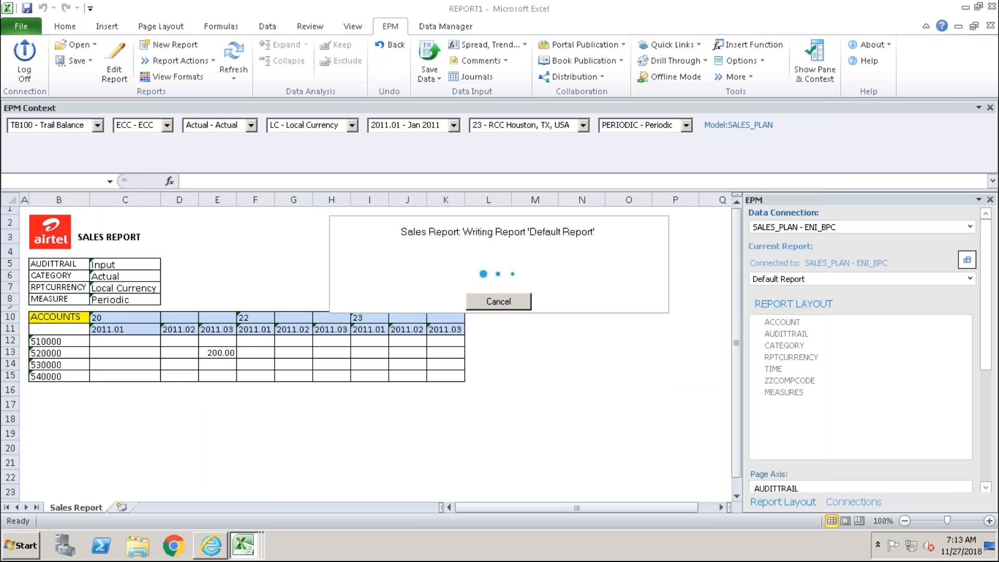
Step: Review the TB100 base-level account rows and reopen the ACCOUNT row axis selection in the Report Editor
drag(735, 361, 732, 395)
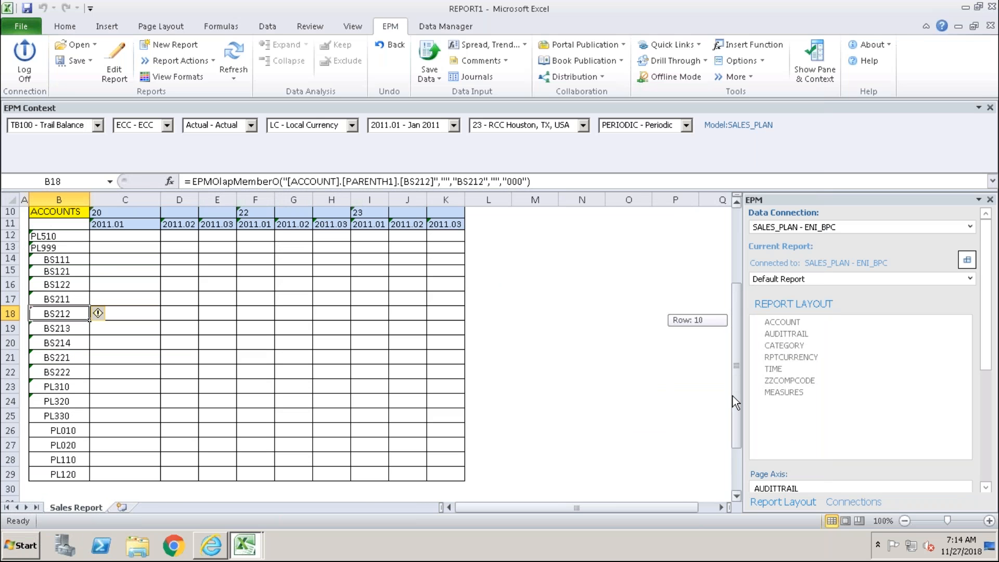
drag(732, 401, 732, 400)
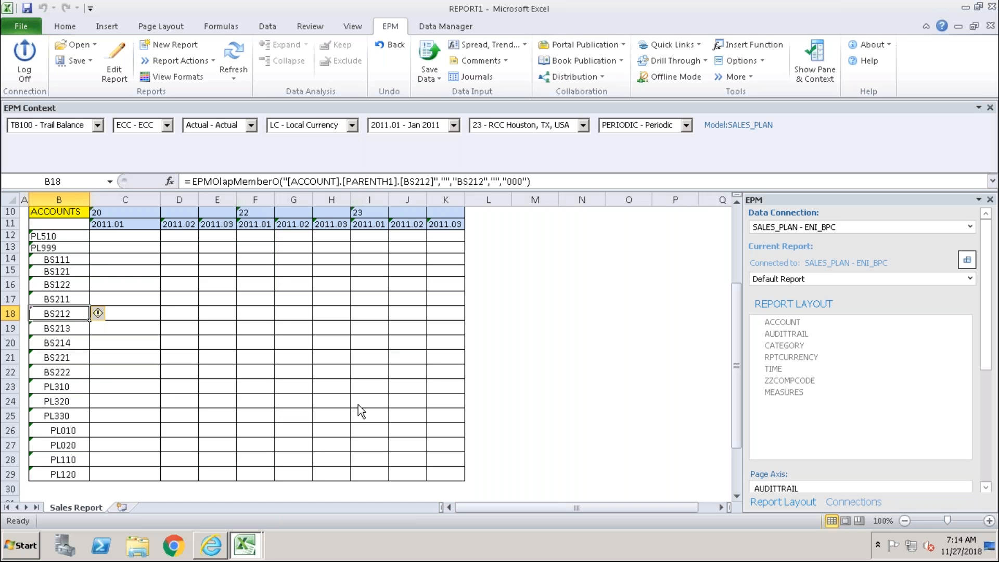
click(118, 67)
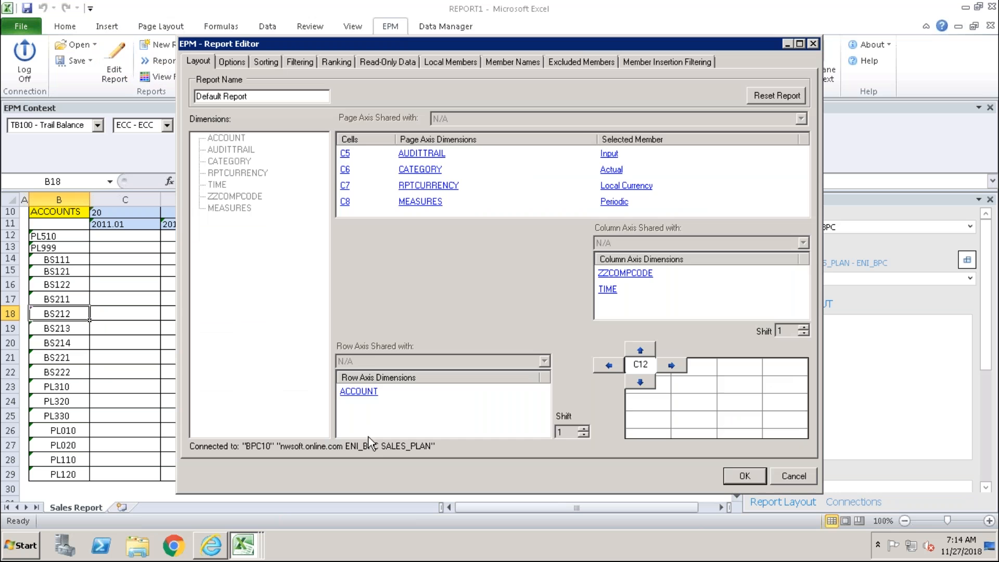
click(359, 393)
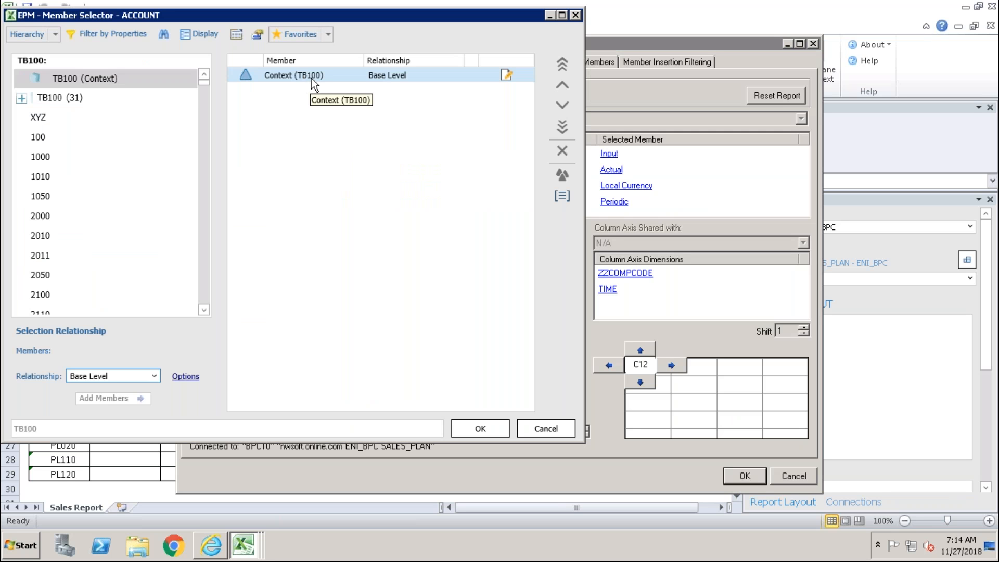
Step: Expand the TB100 hierarchy through BS000, BS100, BS110, BS120, BS200 and BS210 to compare its base members with the report rows
click(22, 98)
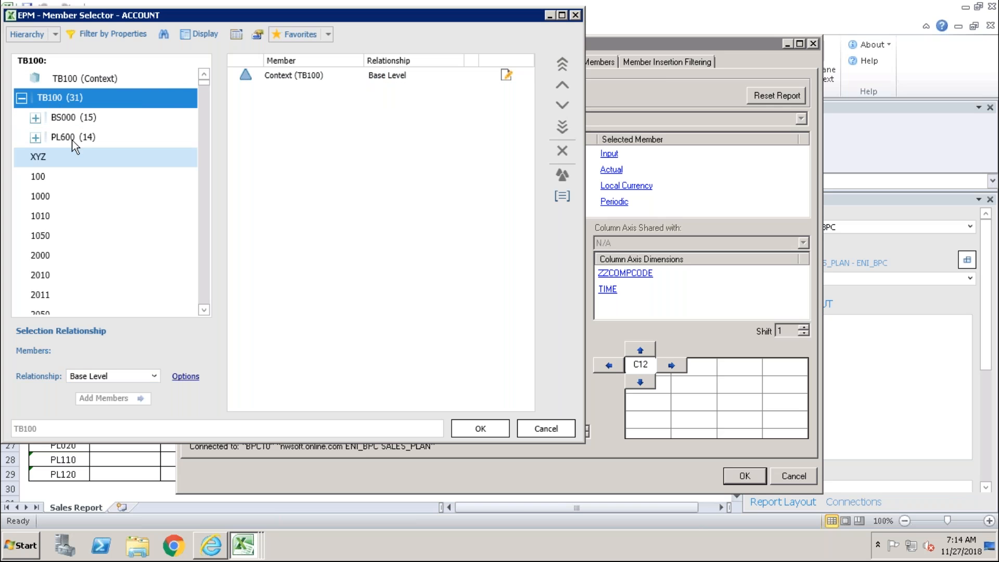
drag(209, 14, 438, 37)
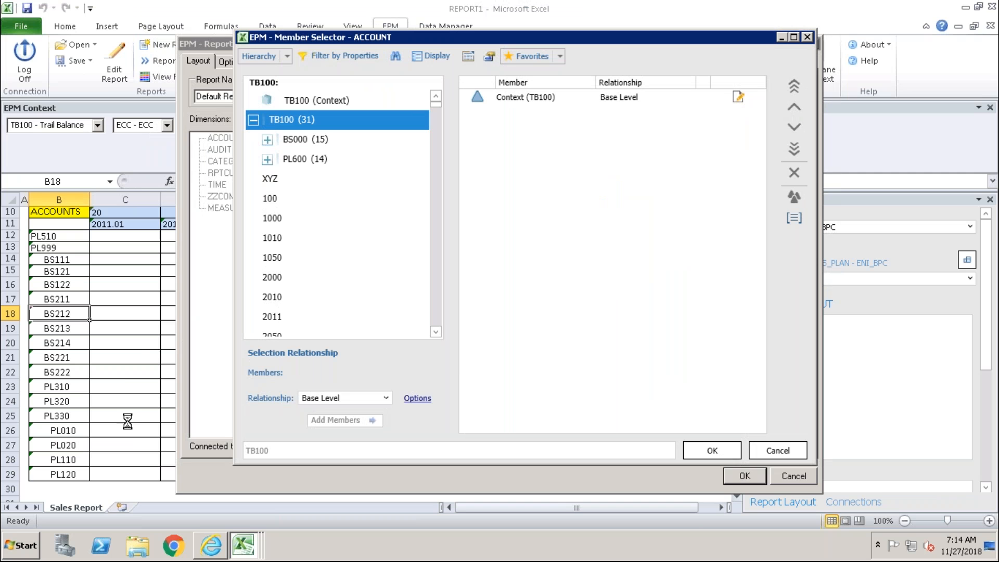
click(267, 140)
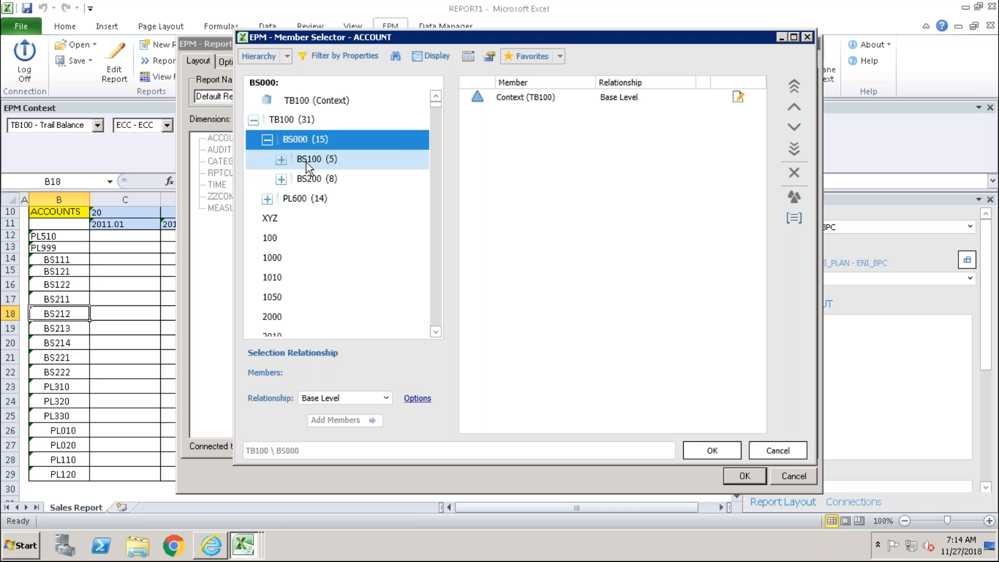
click(285, 160)
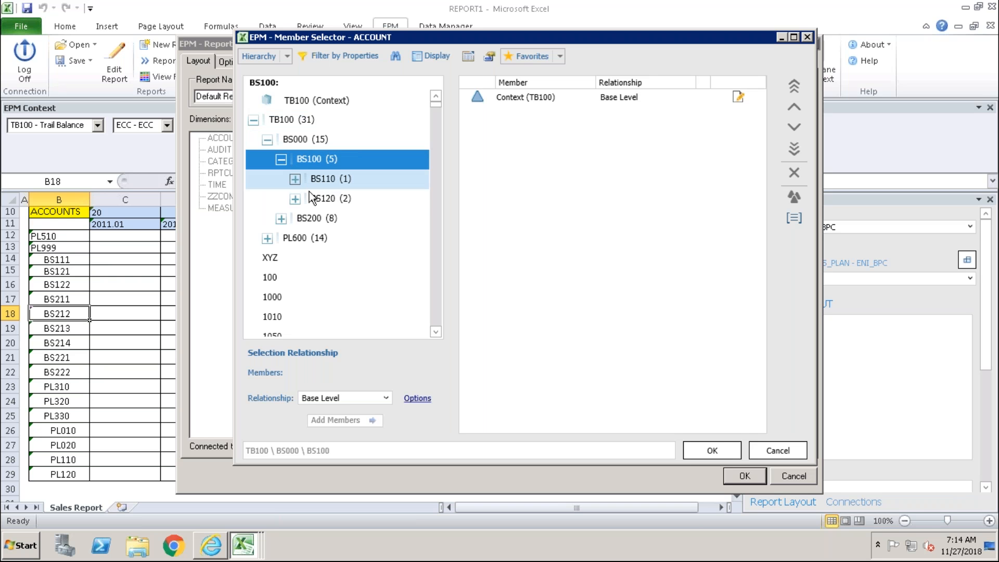
click(309, 190)
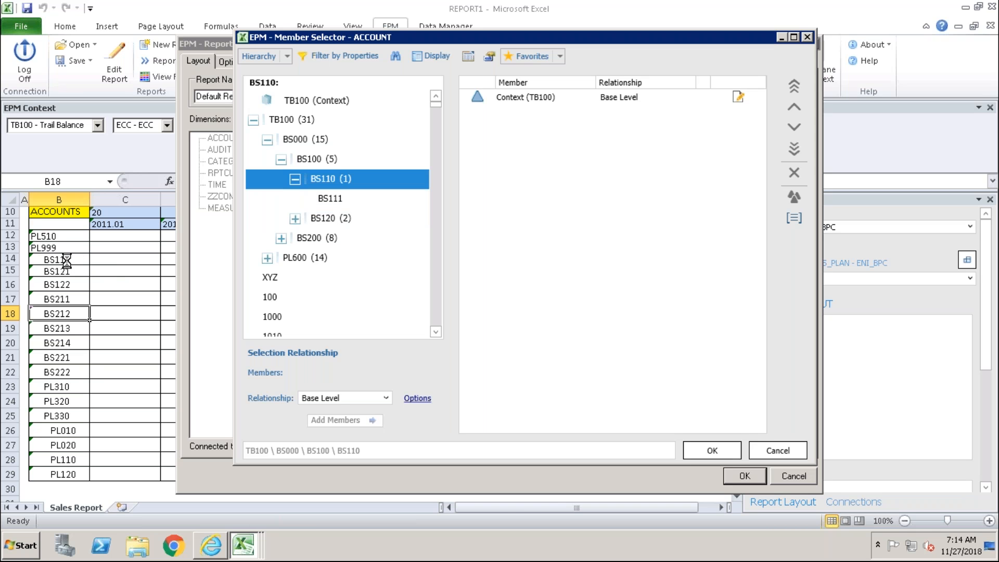
click(292, 219)
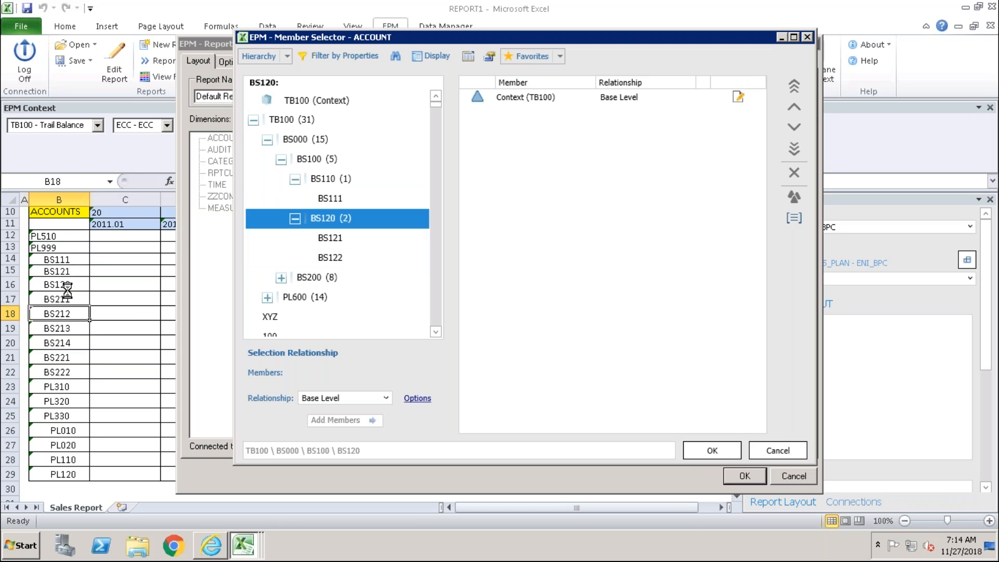
click(281, 277)
click(296, 297)
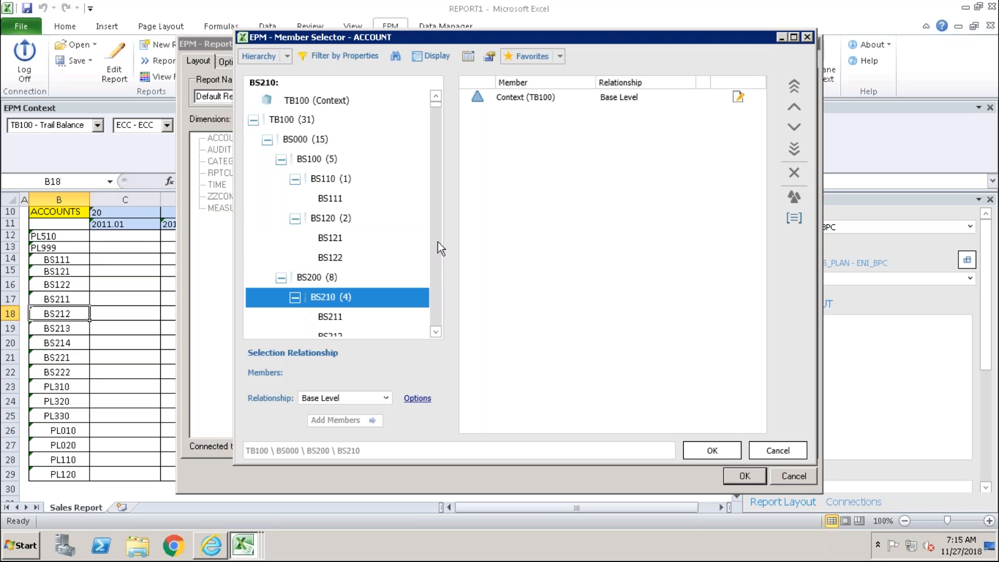
Step: Examine the members under BS210, BS220 and PL600 to trace the remaining base-level accounts of TB100
scroll(436, 331, down, 4)
scroll(433, 94, up, 4)
click(435, 333)
click(435, 333)
scroll(435, 338, down, 1)
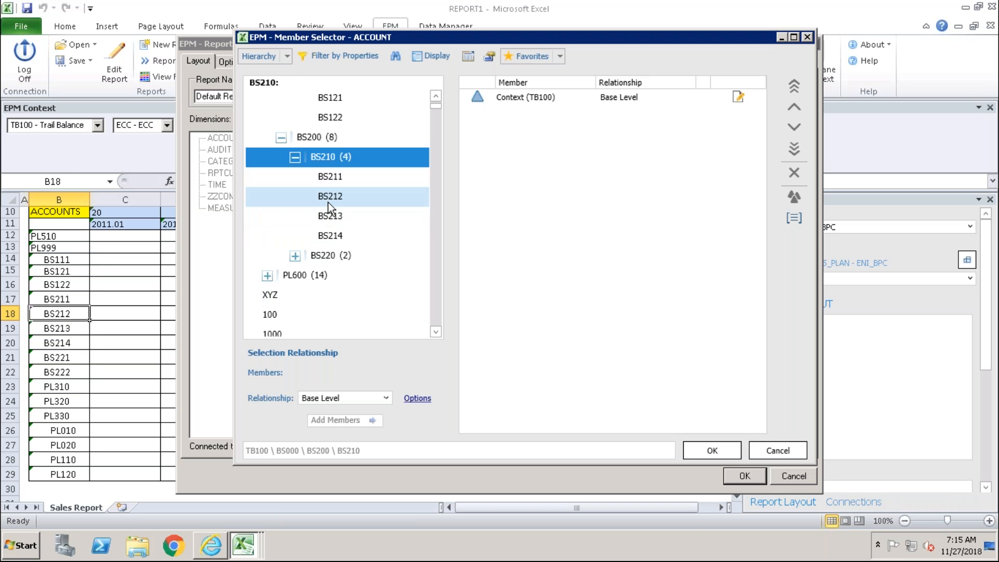
click(295, 256)
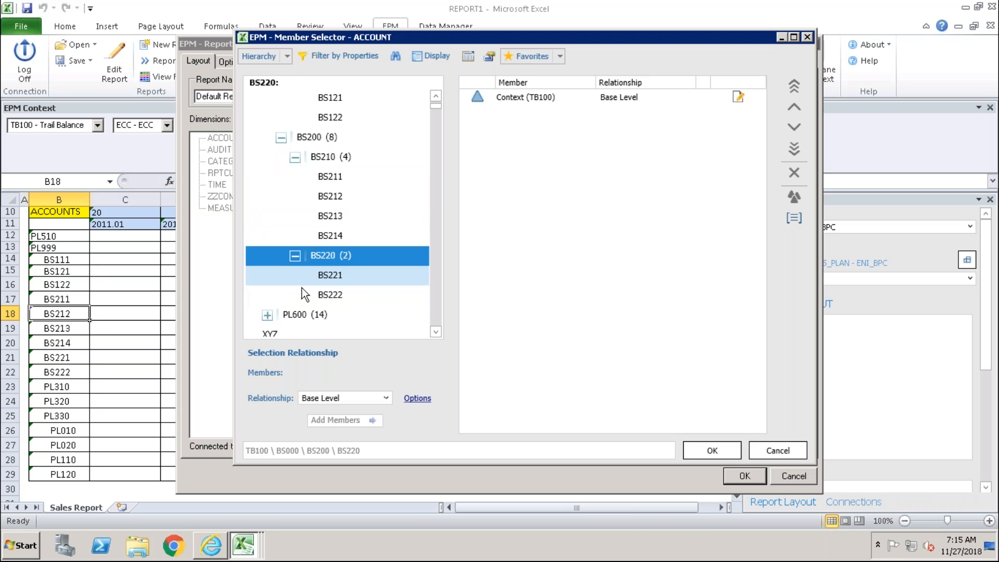
click(266, 315)
scroll(433, 335, down, 1)
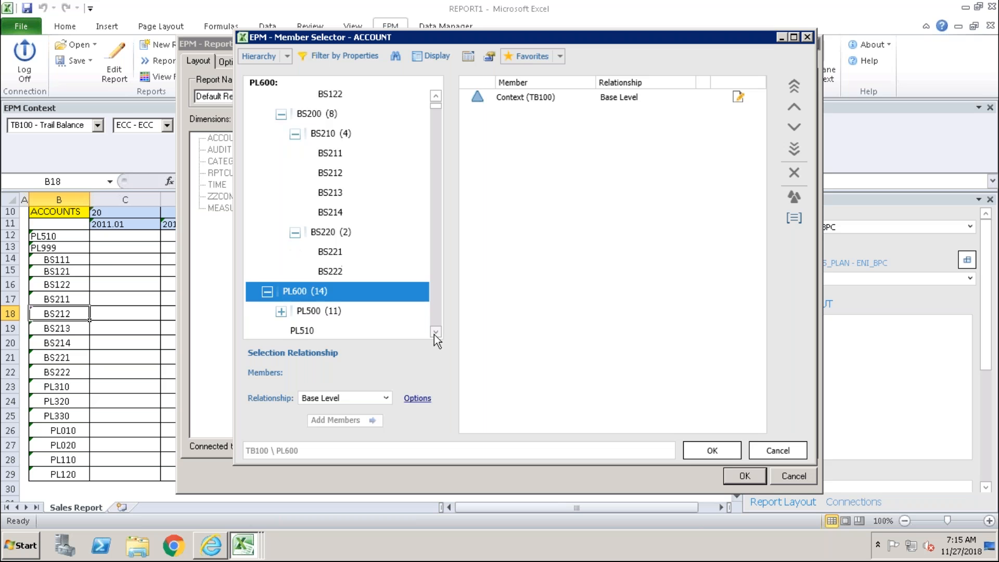
scroll(434, 335, down, 2)
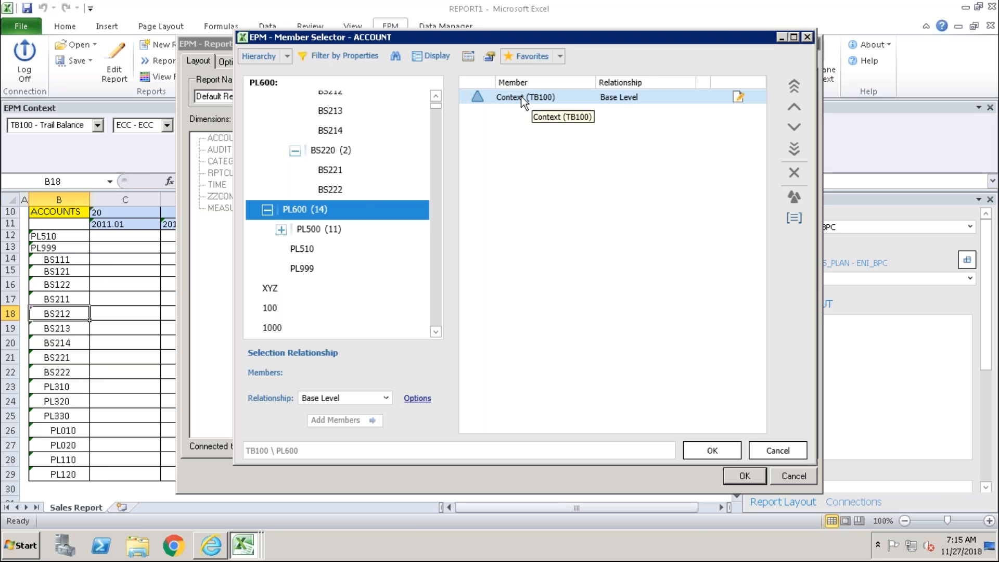
Step: Replace the ACCOUNT row selection with the TB100 context member using the Member Only relationship and apply the edited report
click(794, 172)
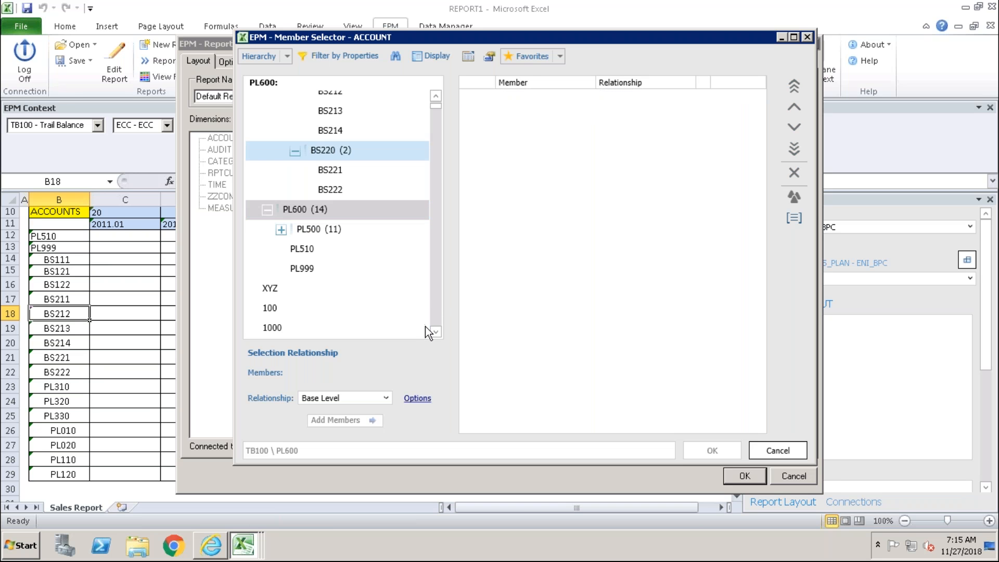
drag(437, 103, 437, 94)
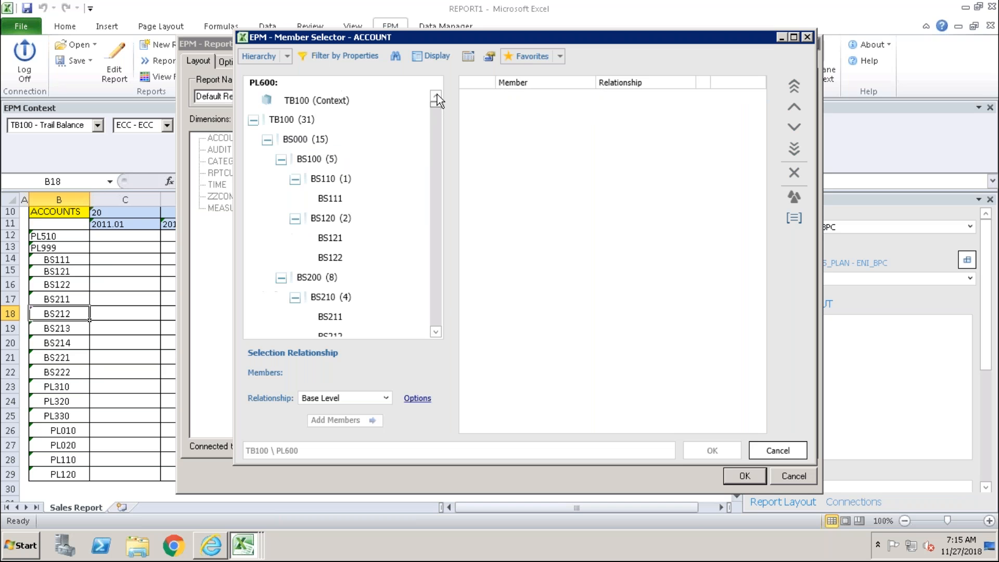
click(293, 98)
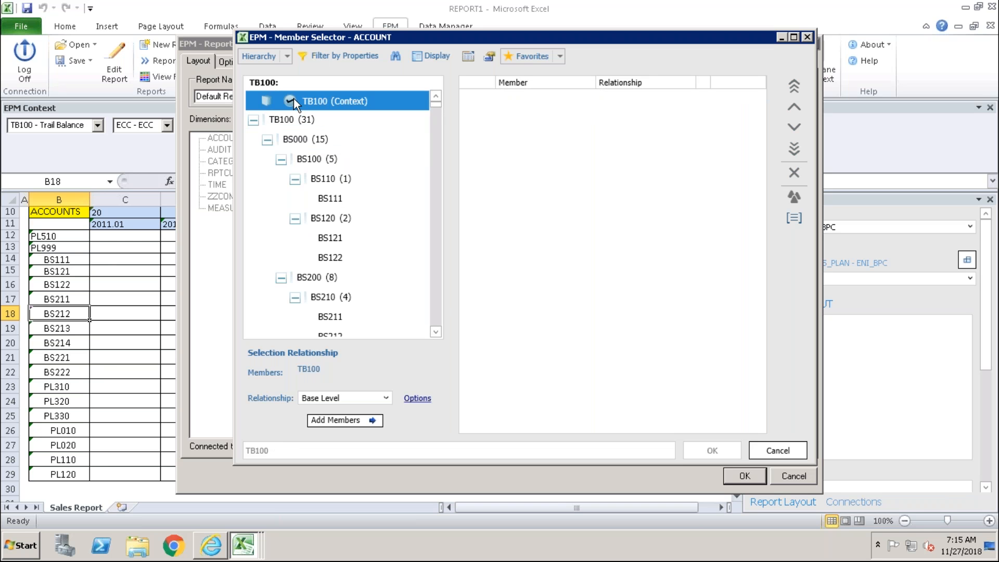
click(385, 399)
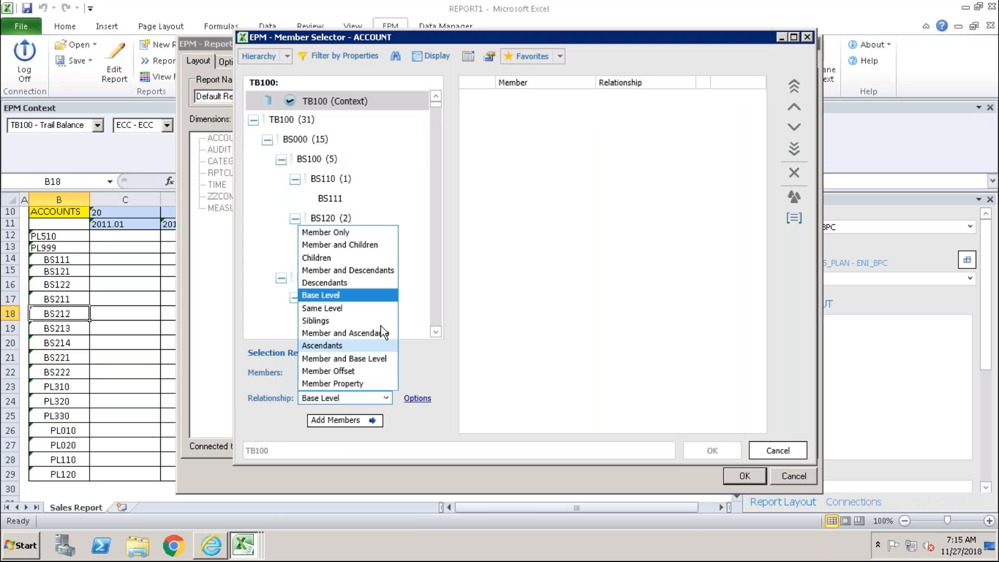
click(353, 232)
click(336, 420)
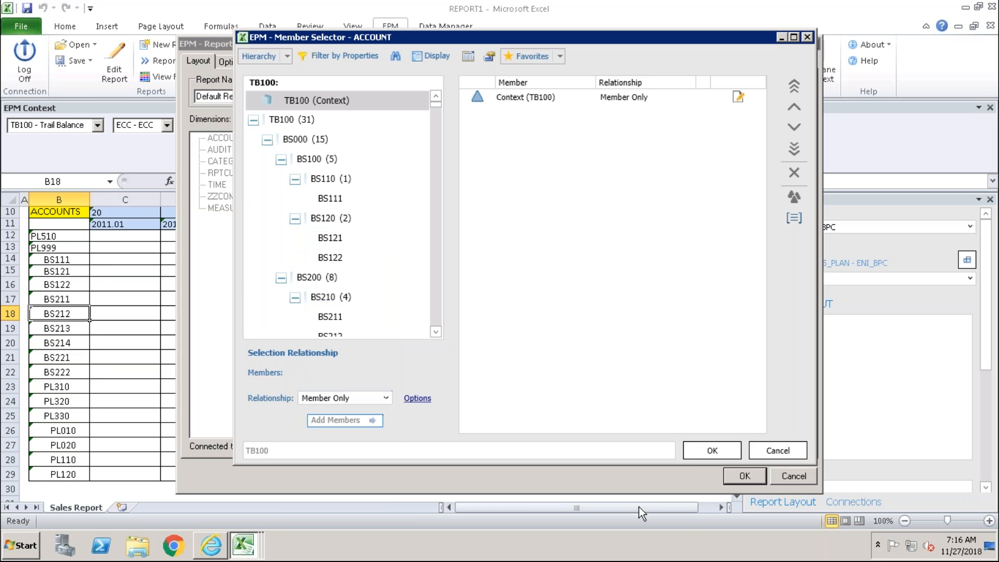
click(716, 452)
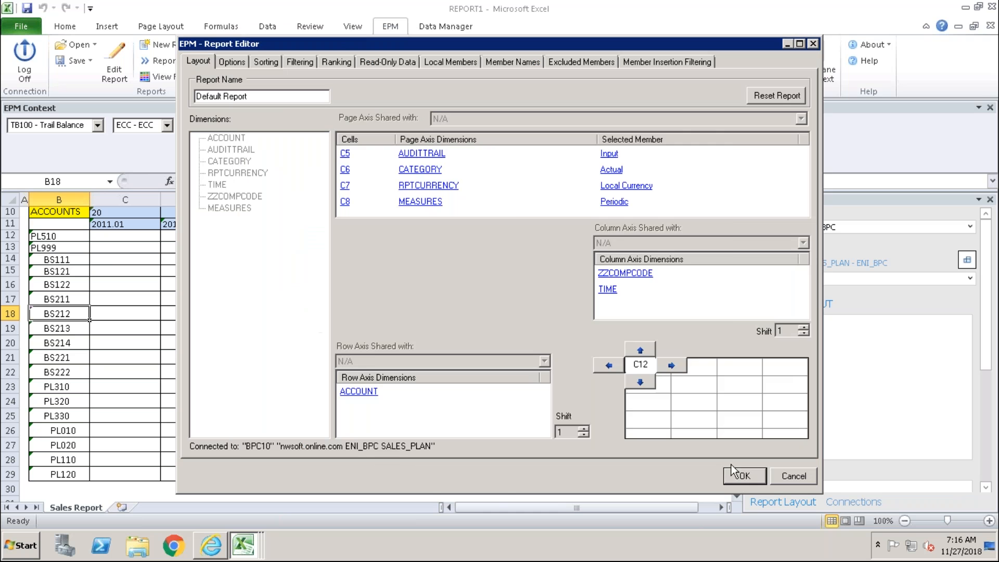
click(744, 475)
click(656, 365)
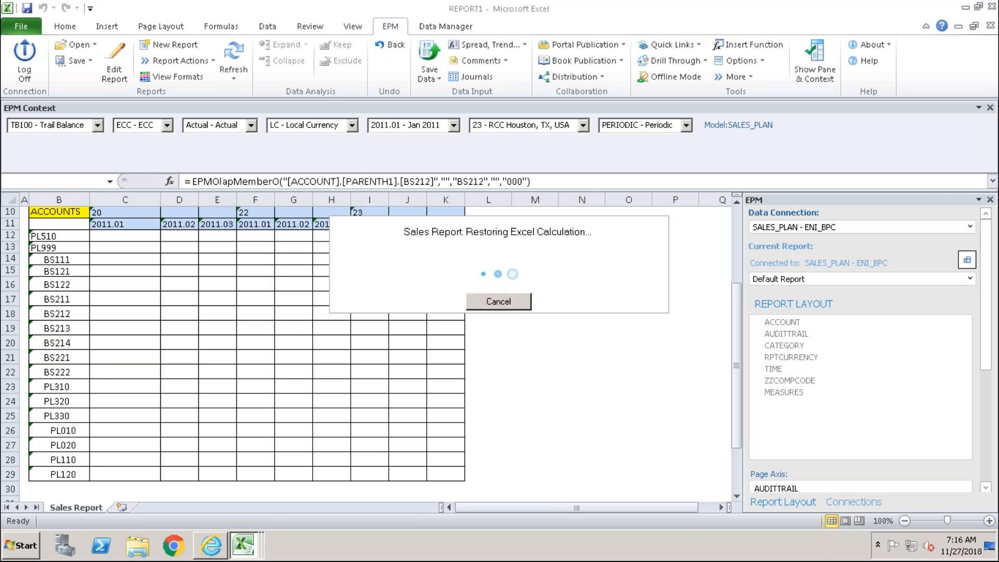
Step: Inspect the formula behind the TB100 row label in the refreshed report
click(214, 345)
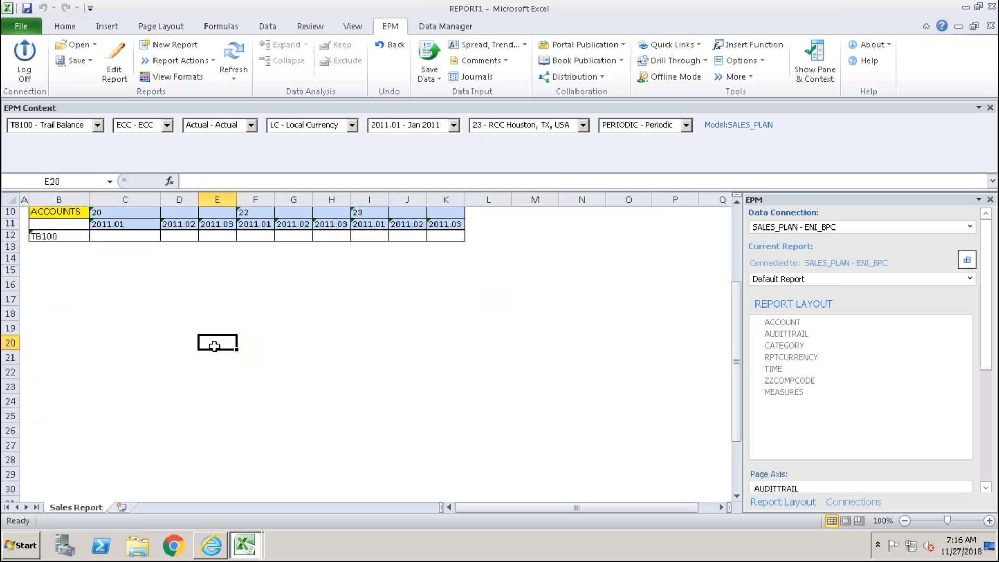
click(47, 237)
click(293, 386)
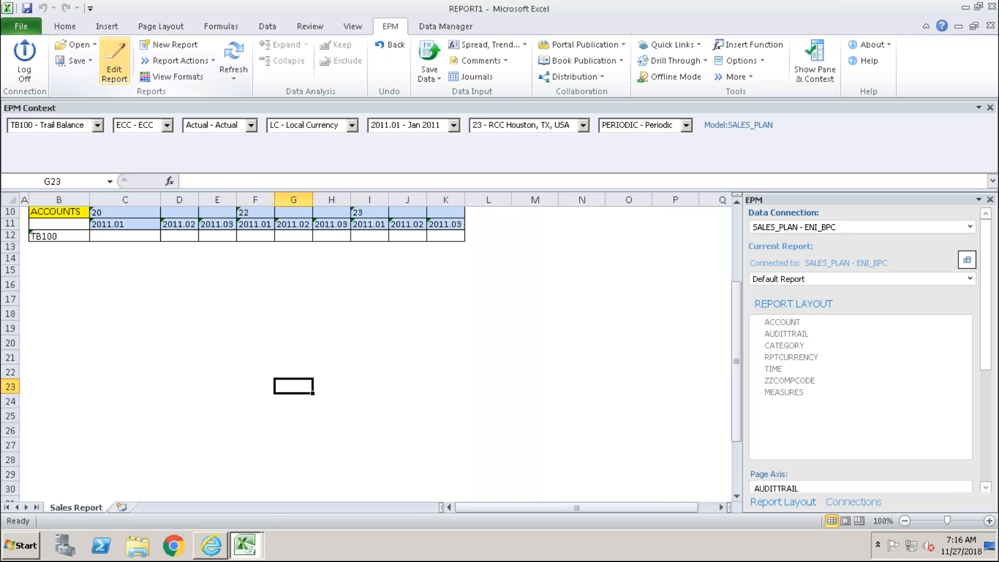
Step: Check the context member selected for the ACCOUNT row axis and reapply the report with the same selection
click(114, 61)
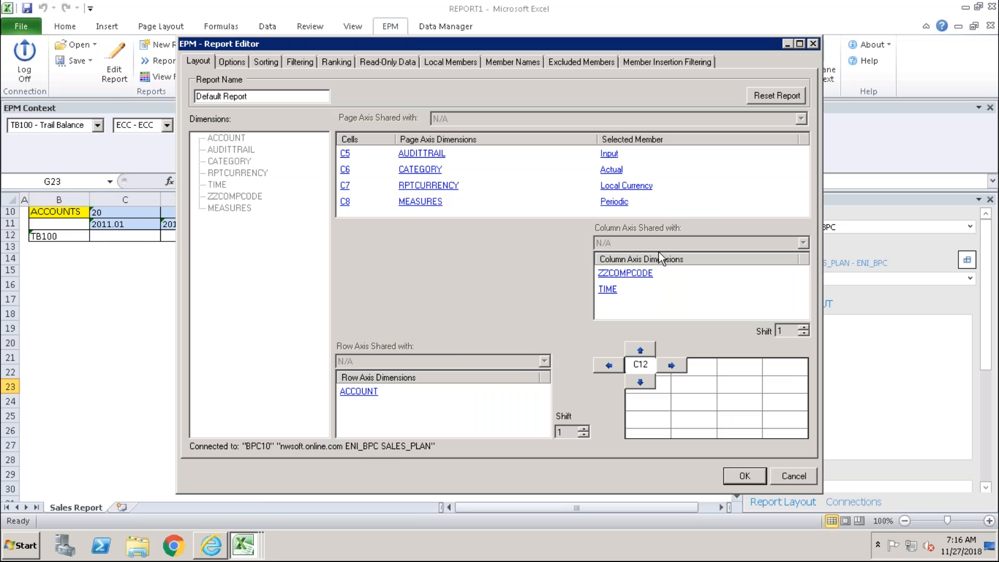
click(364, 394)
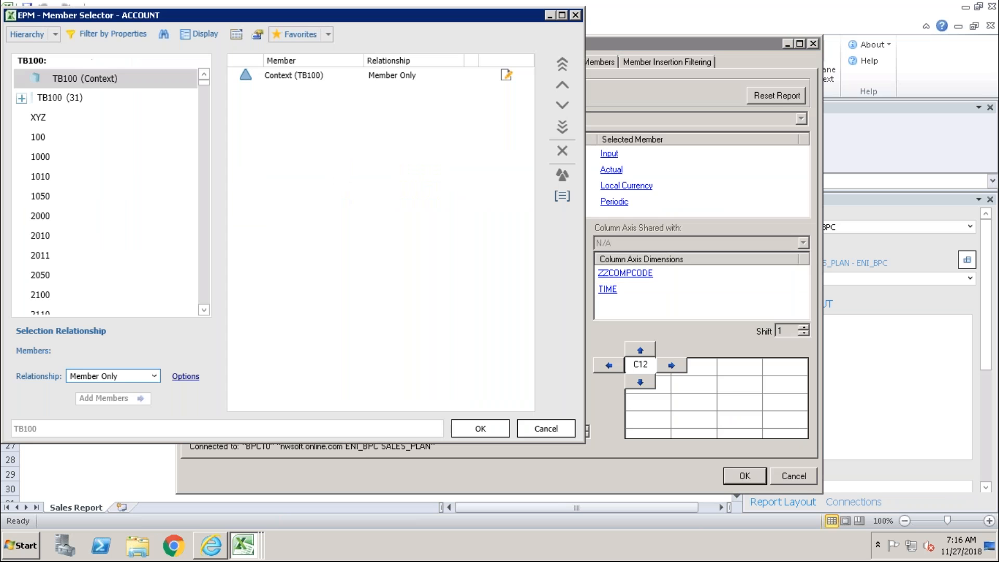
click(291, 75)
click(276, 76)
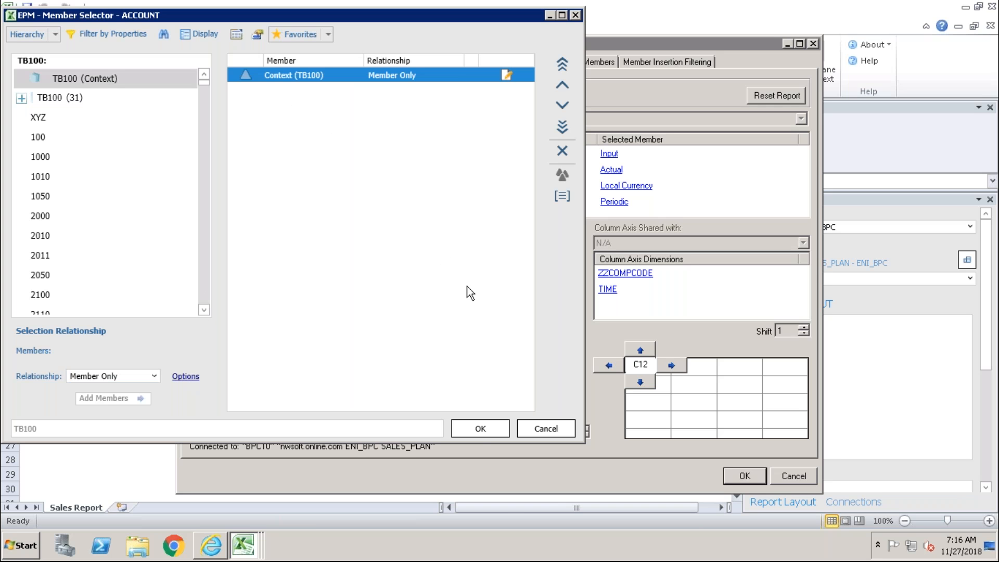
click(479, 429)
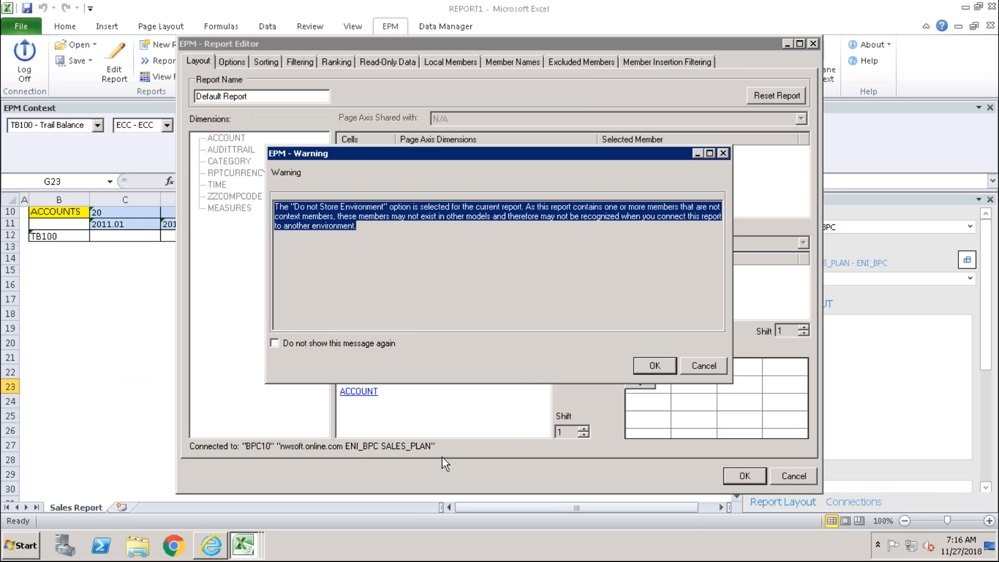
click(665, 366)
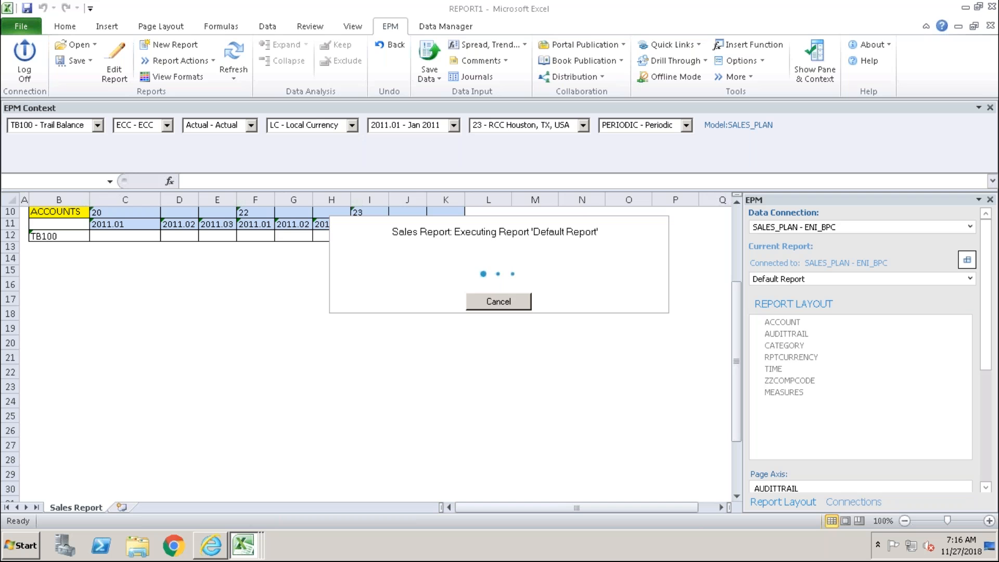
Step: Open the Default Report for editing and remove the AUDITTRAIL and CATEGORY dimensions from its page axis
drag(738, 260, 738, 242)
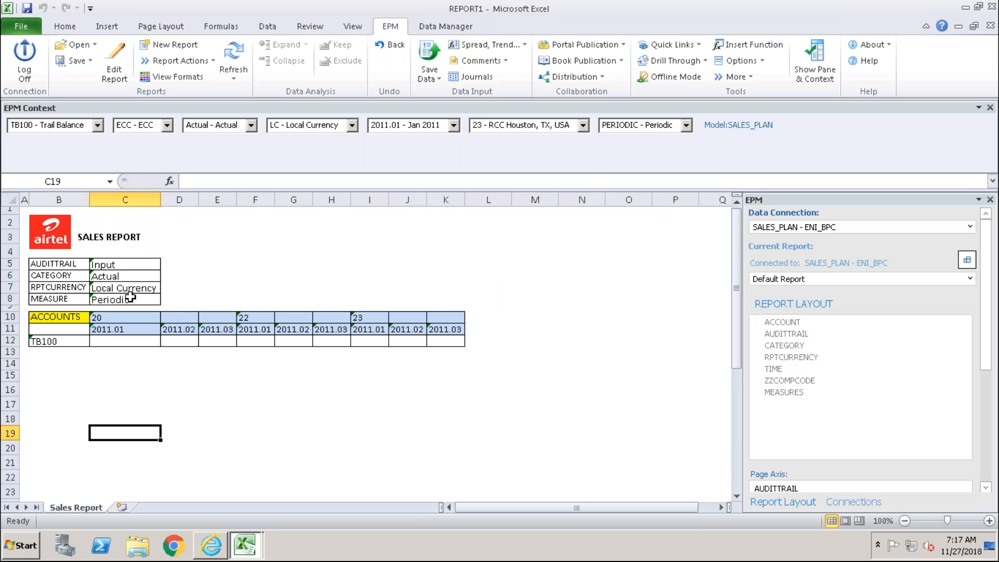
click(114, 62)
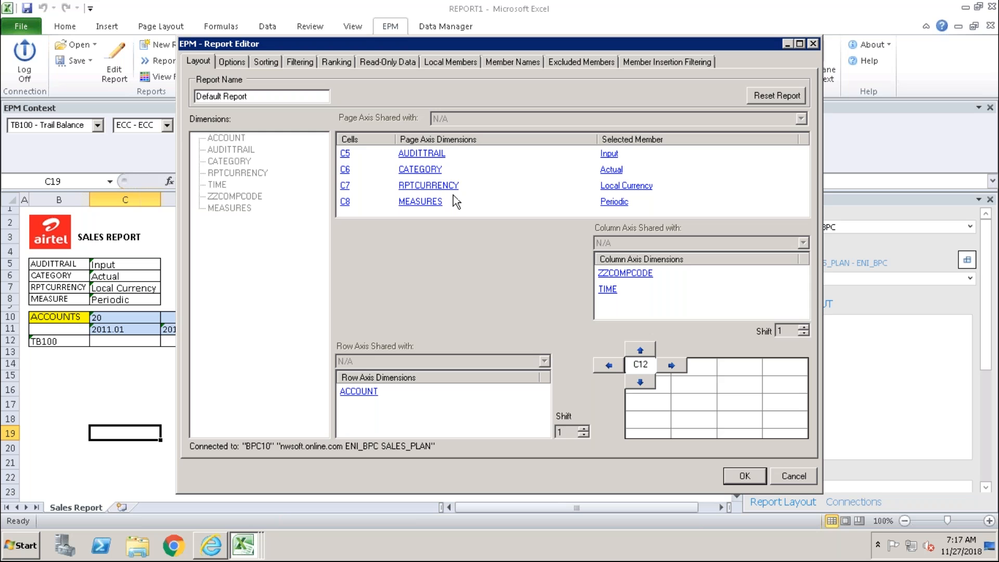
click(420, 169)
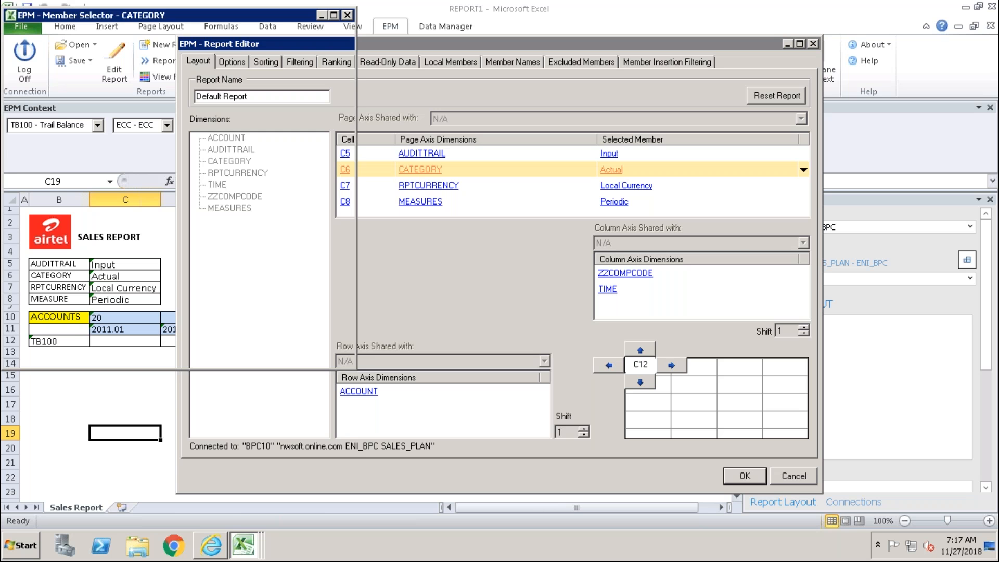
click(349, 16)
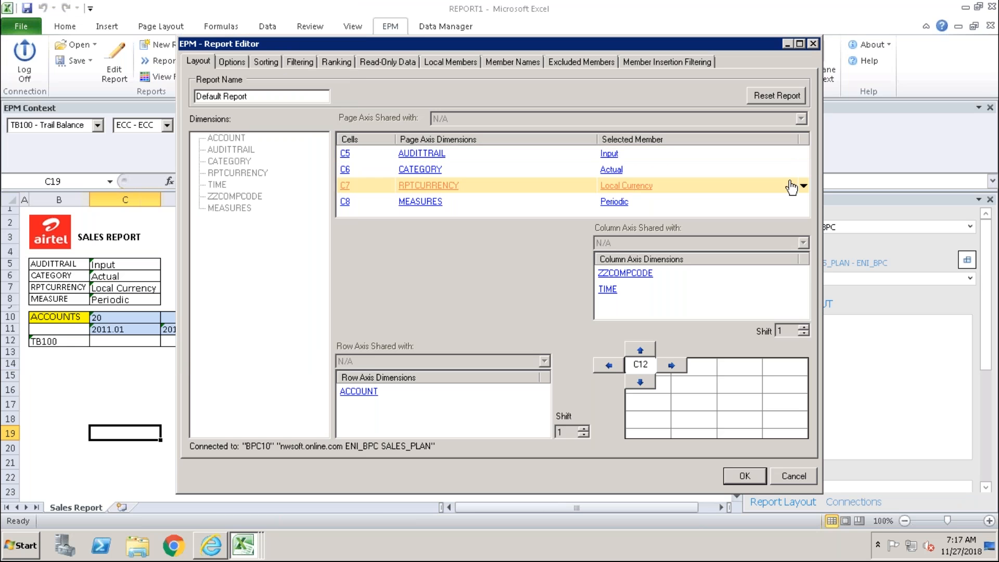
click(467, 151)
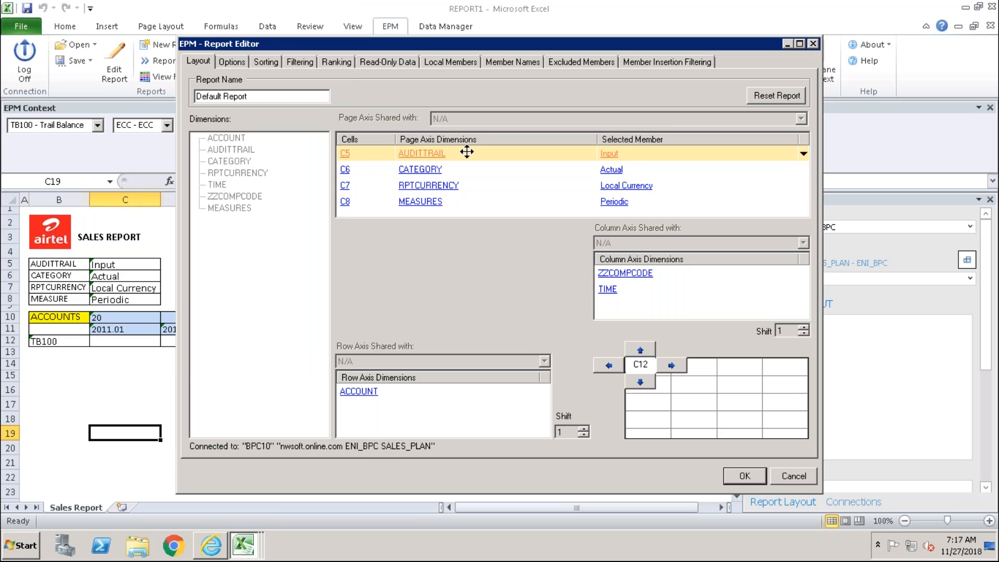
right_click(466, 151)
click(506, 229)
right_click(453, 153)
click(504, 169)
click(463, 153)
right_click(463, 153)
click(503, 231)
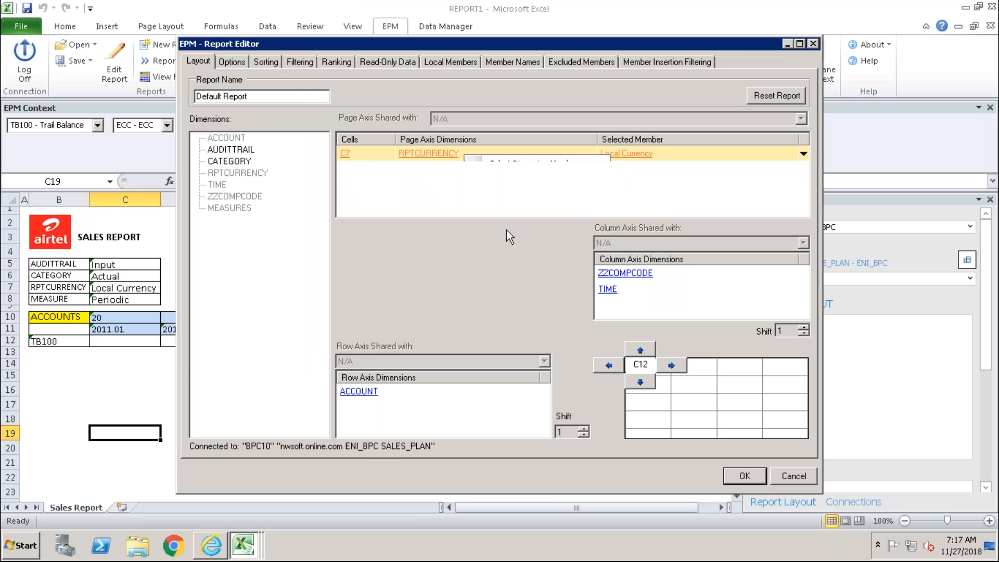
Step: Remove RPTCURRENCY and MEASURES from the page axis, apply the edited report and accept the environment warning
right_click(461, 152)
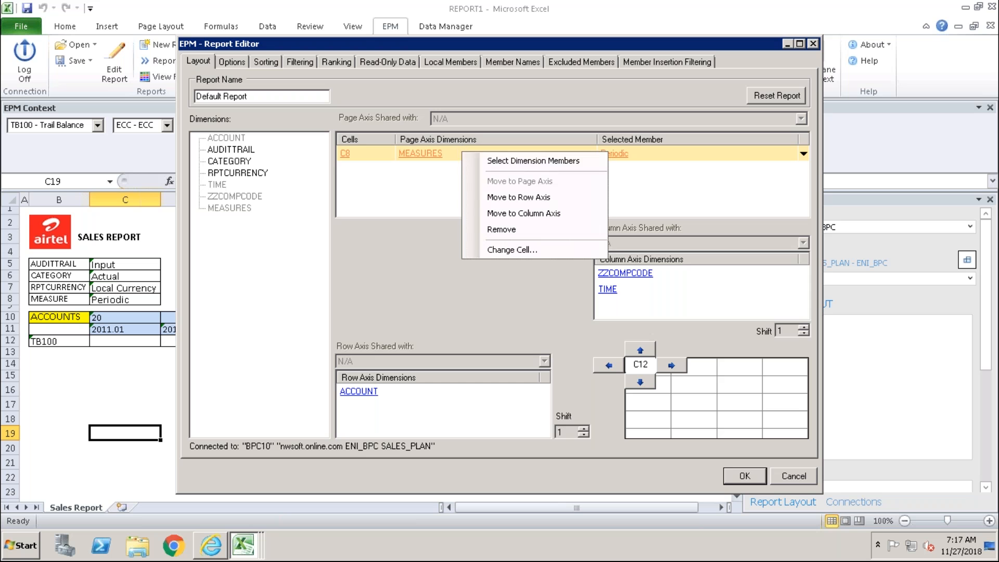
click(508, 230)
click(744, 475)
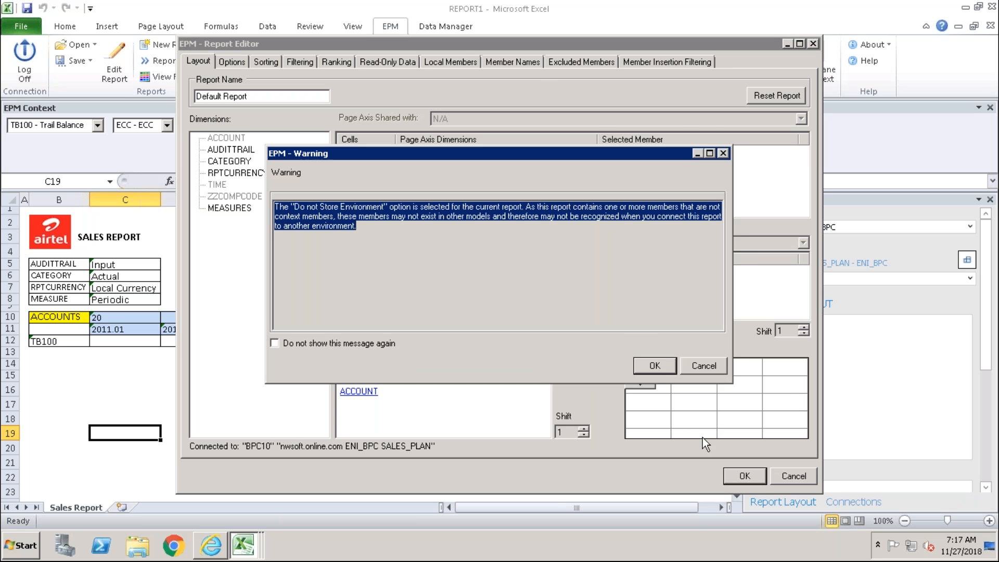
click(654, 365)
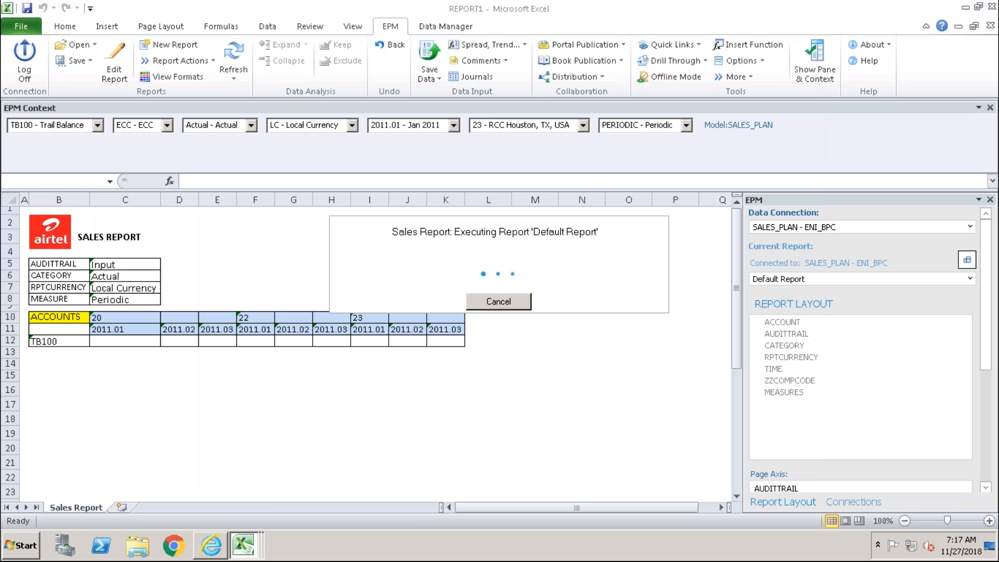
drag(59, 253, 61, 301)
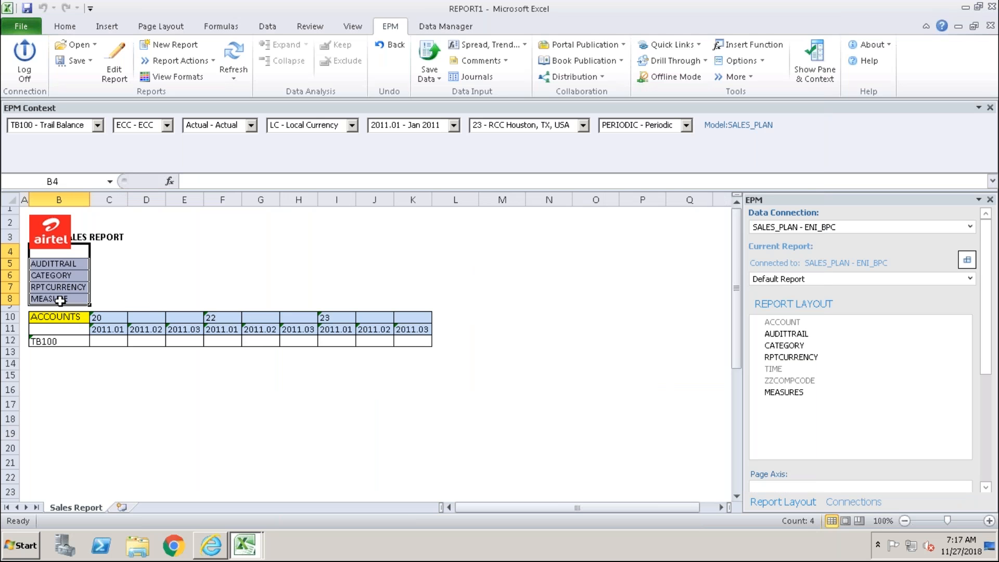
click(10, 251)
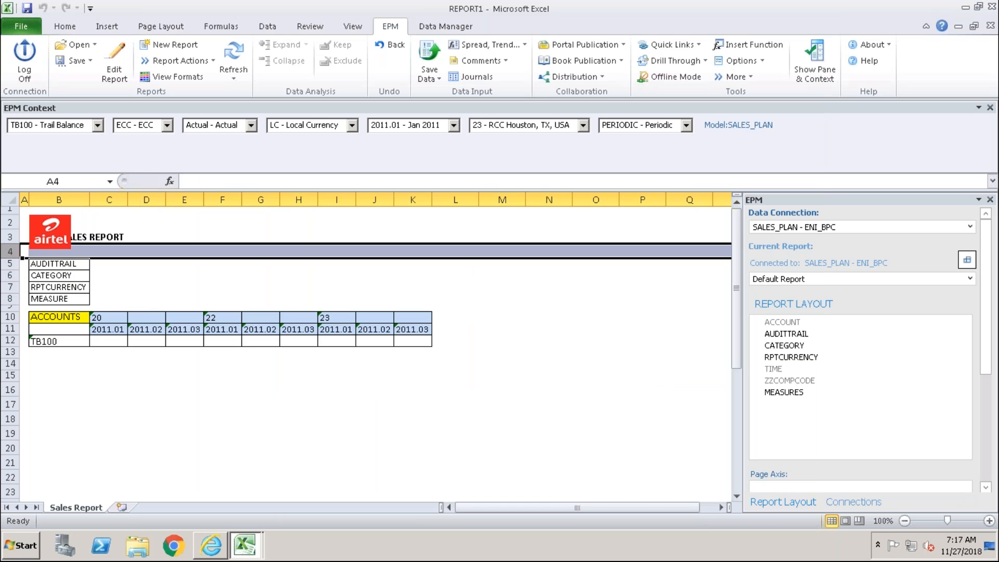
drag(10, 251, 11, 299)
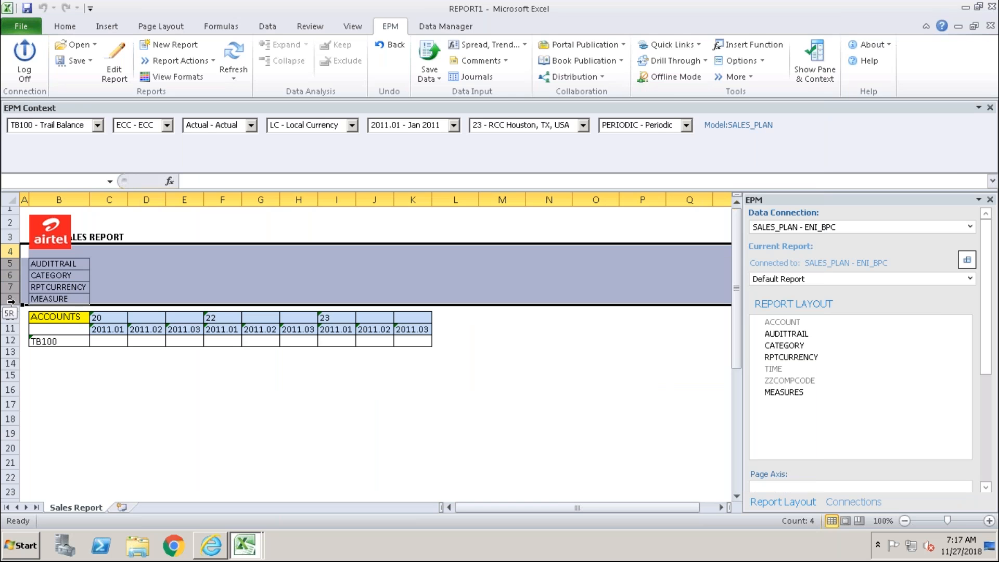
right_click(11, 256)
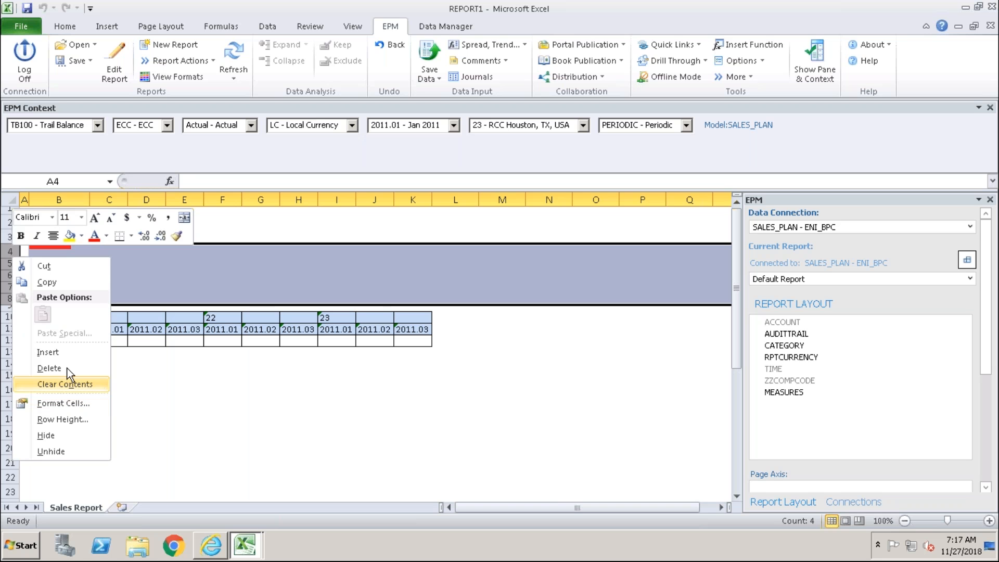
key(Escape)
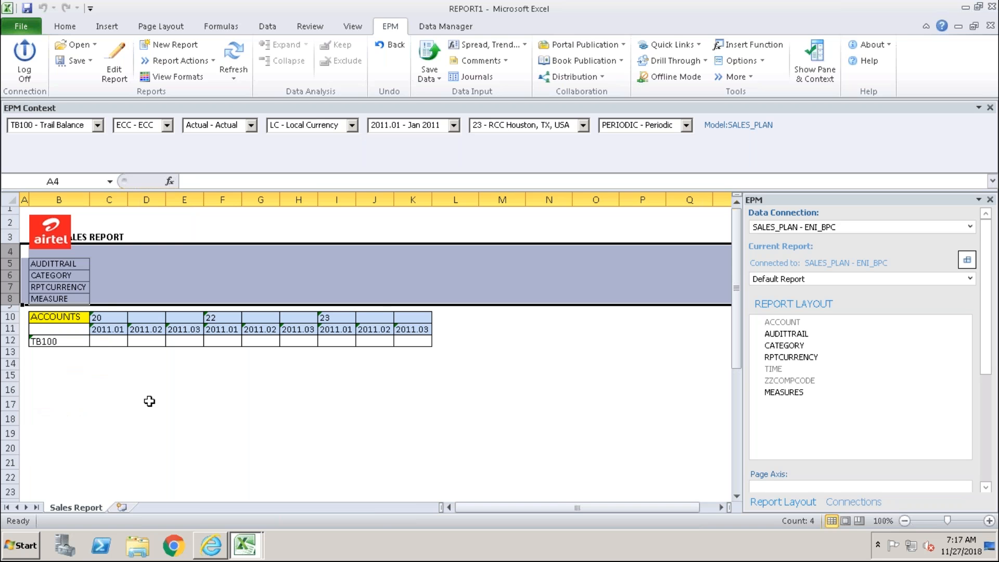
click(70, 265)
click(70, 285)
click(69, 299)
click(67, 275)
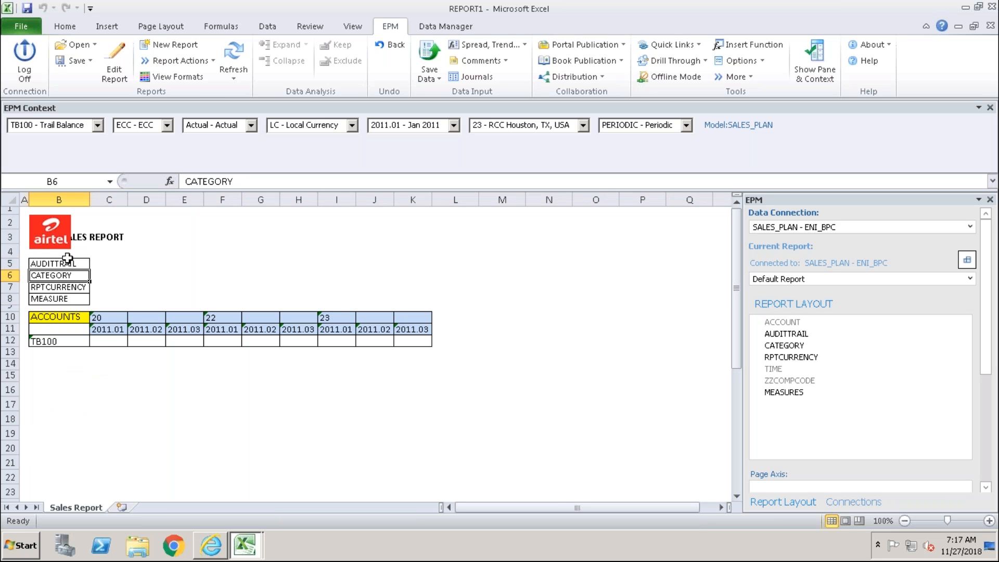
click(136, 392)
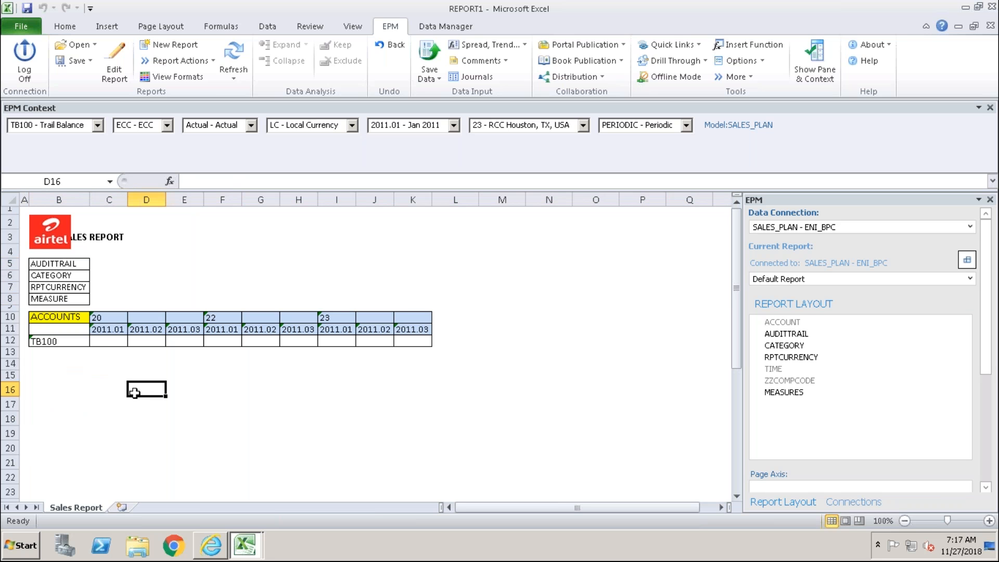
Step: Start an EPMContextMember formula in cell C5 beside the AUDITTRAIL label and bring up its function arguments
click(72, 265)
click(110, 268)
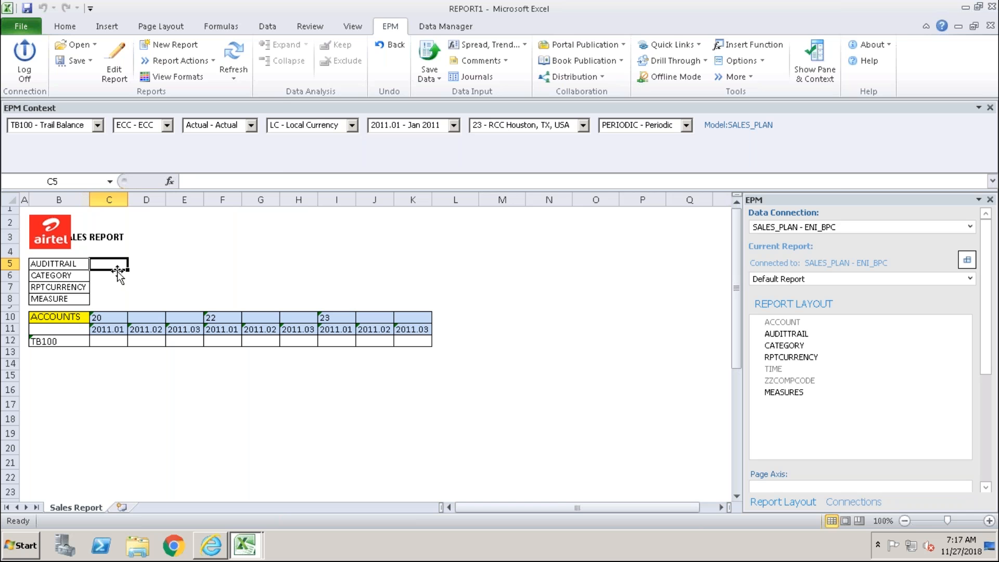
text(=)
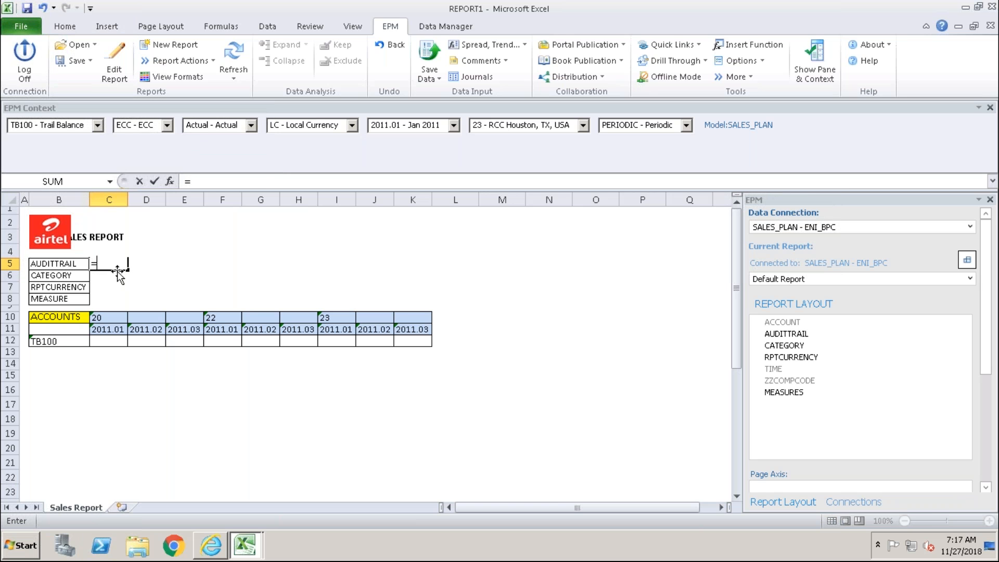
text(epm)
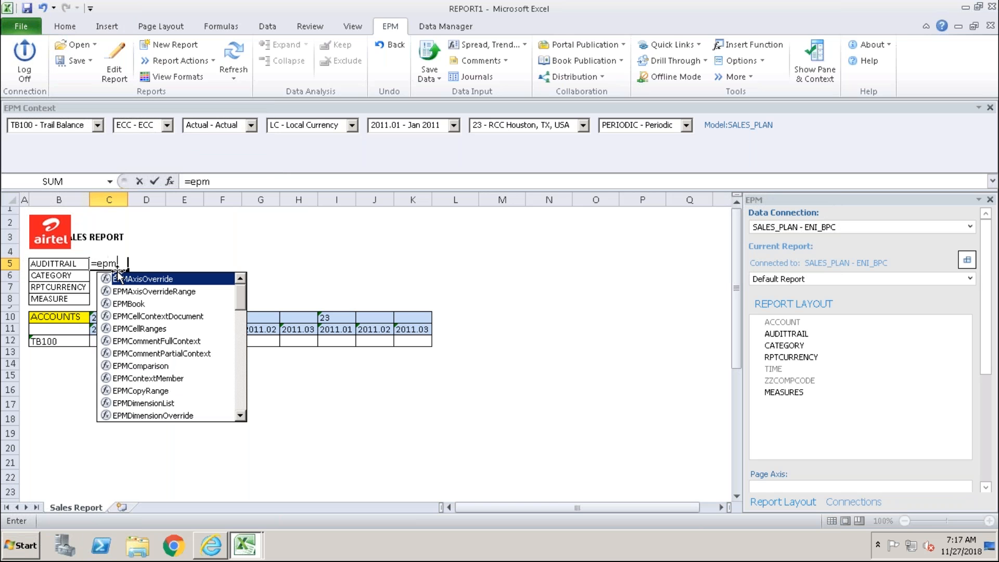
text(conte)
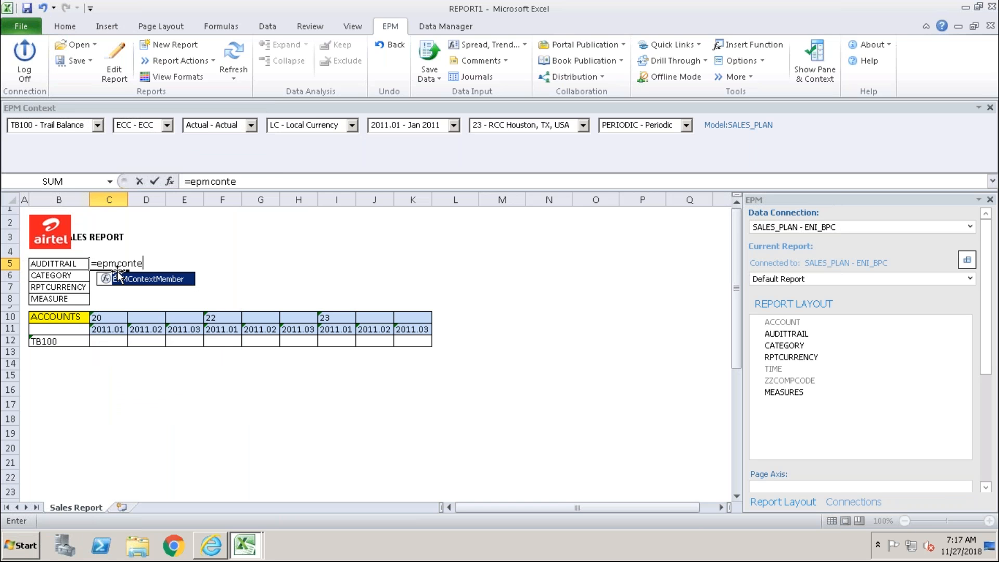
text(xt)
double_click(105, 278)
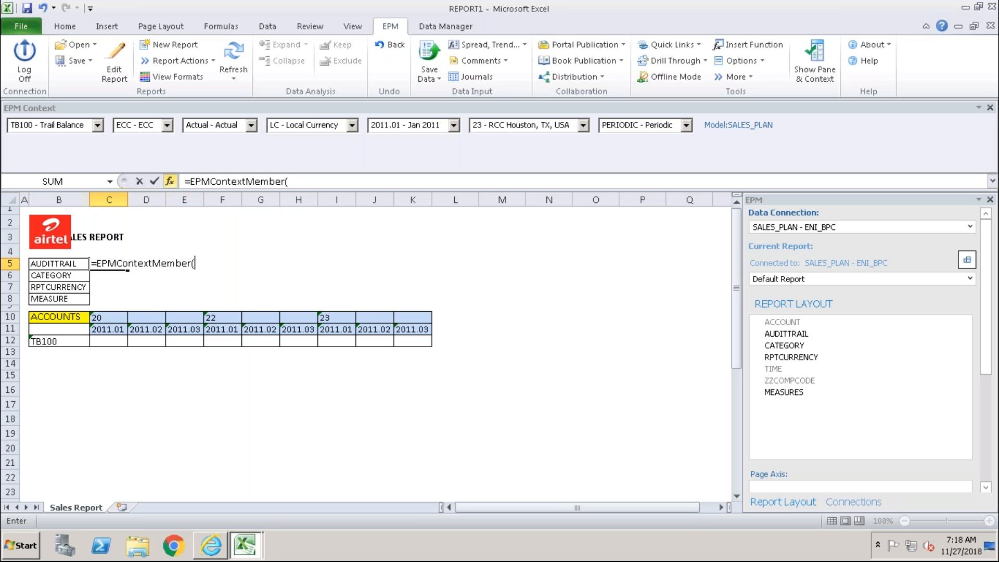
click(170, 181)
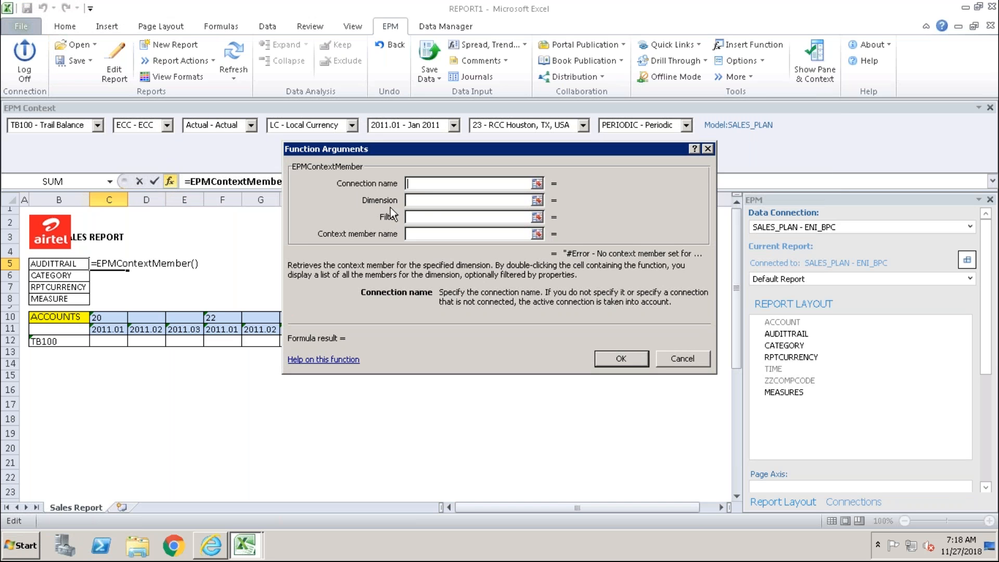
Step: Set the function's Dimension argument to AUDITTRAIL and leave the Filter argument empty
click(415, 201)
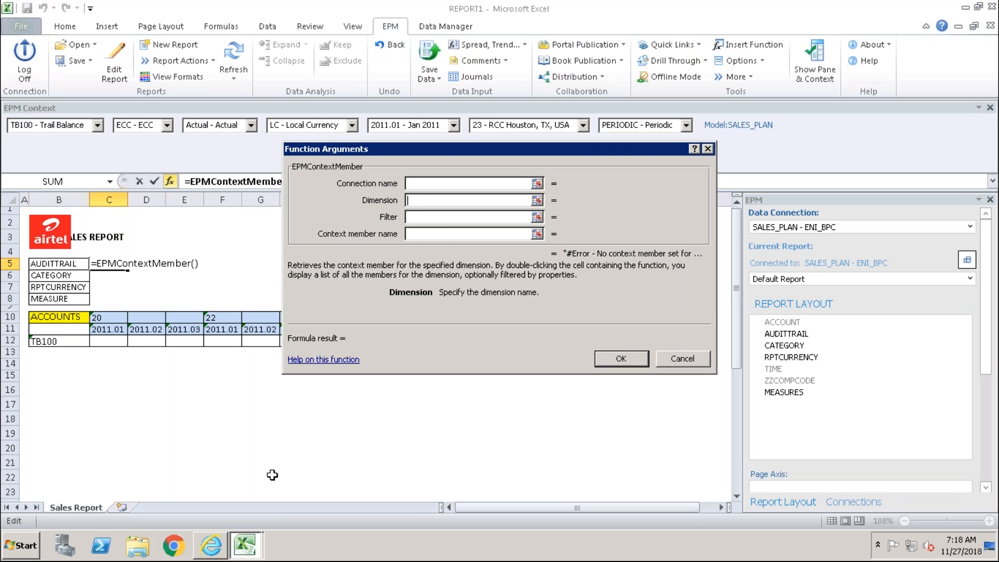
text(AUD)
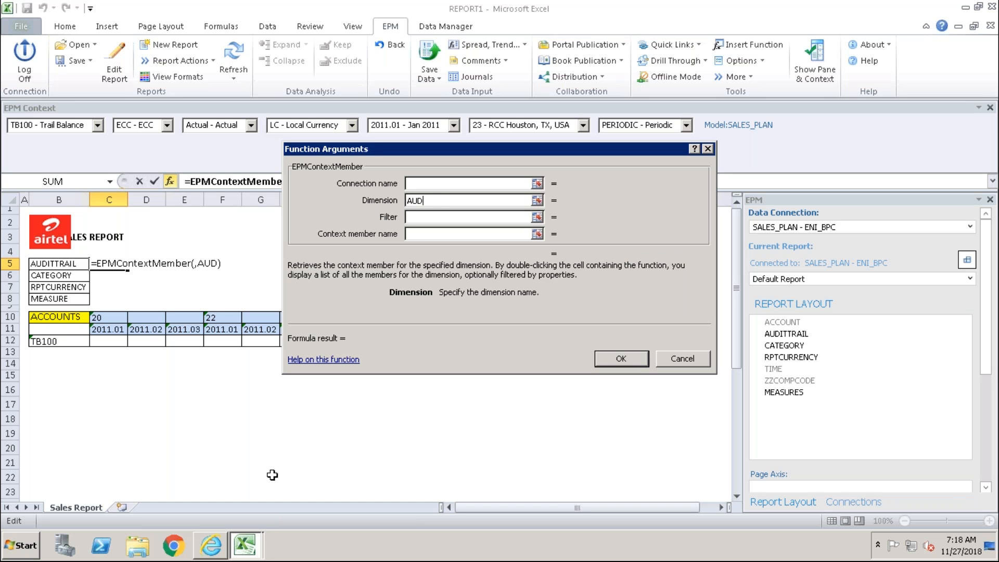
text(ITTRAIL)
key(Tab)
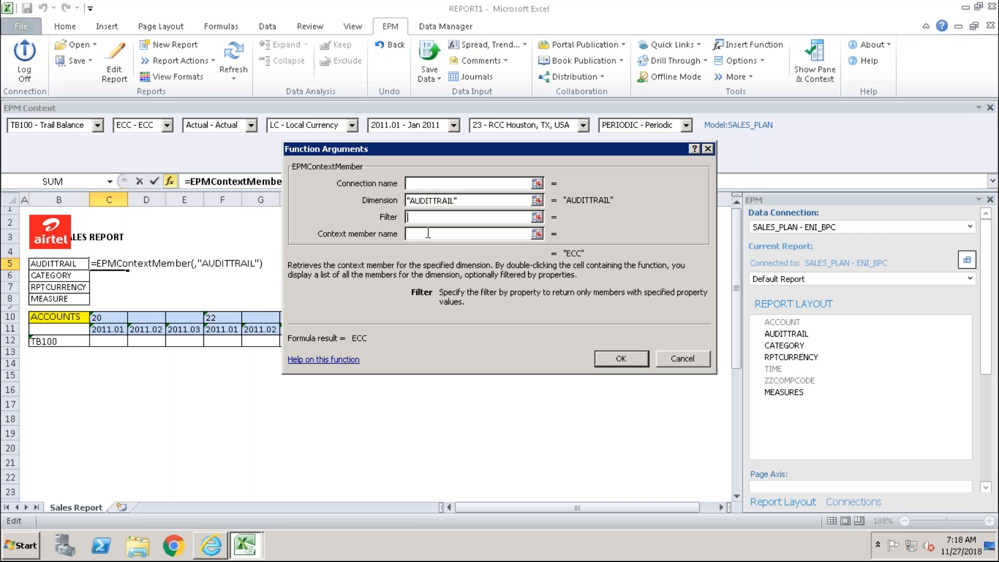
key(Tab)
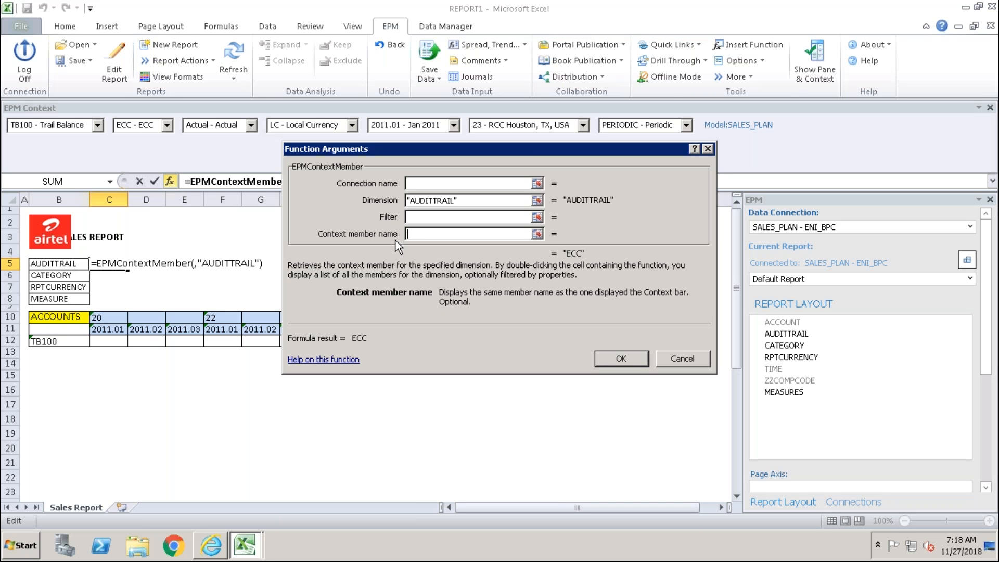
Step: Try 1, 0 and 2 in turn as the Context member name argument, clearing each entry
text(1)
key(BackSpace)
text(0)
key(BackSpace)
text(2)
key(BackSpace)
Step: Confirm the EPMContextMember arguments and inspect the resulting formula in cell C5
click(617, 357)
click(180, 389)
click(97, 263)
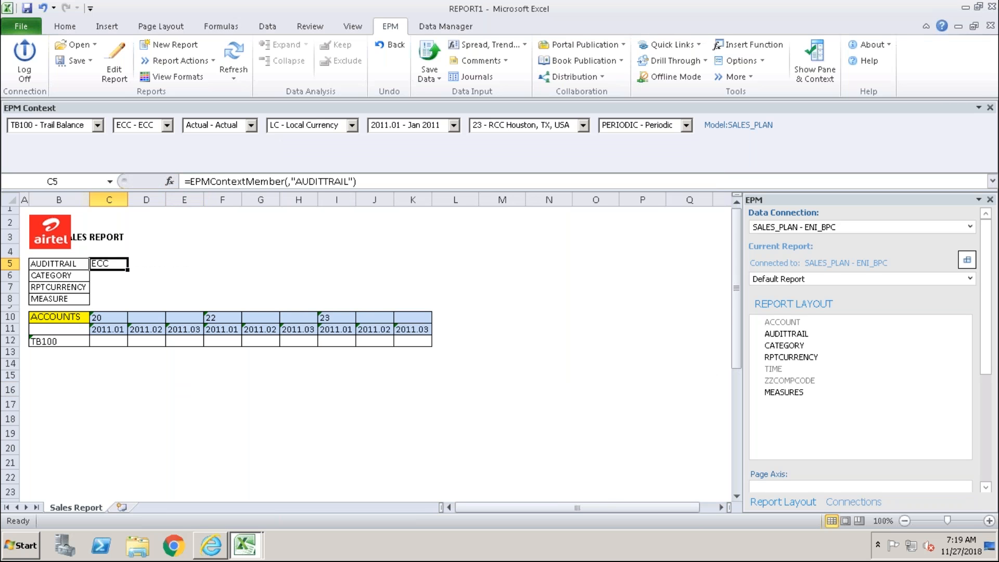
Step: Open the member selector from the AUDITTRAIL context cell, browse AuditTotal, and choose Input_FF - FlatFile upload as the member
double_click(107, 264)
drag(208, 15, 474, 108)
click(334, 211)
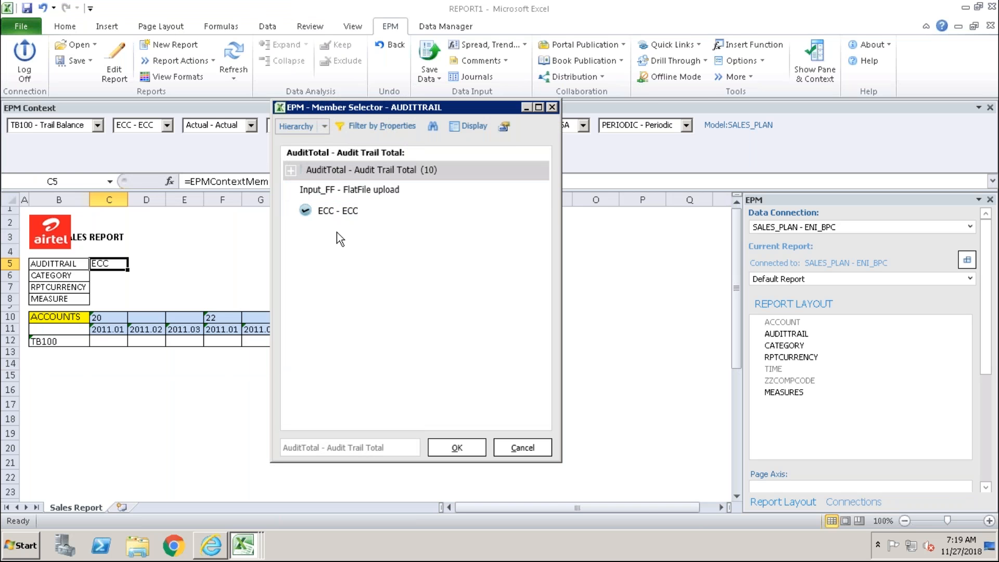
drag(446, 126, 454, 227)
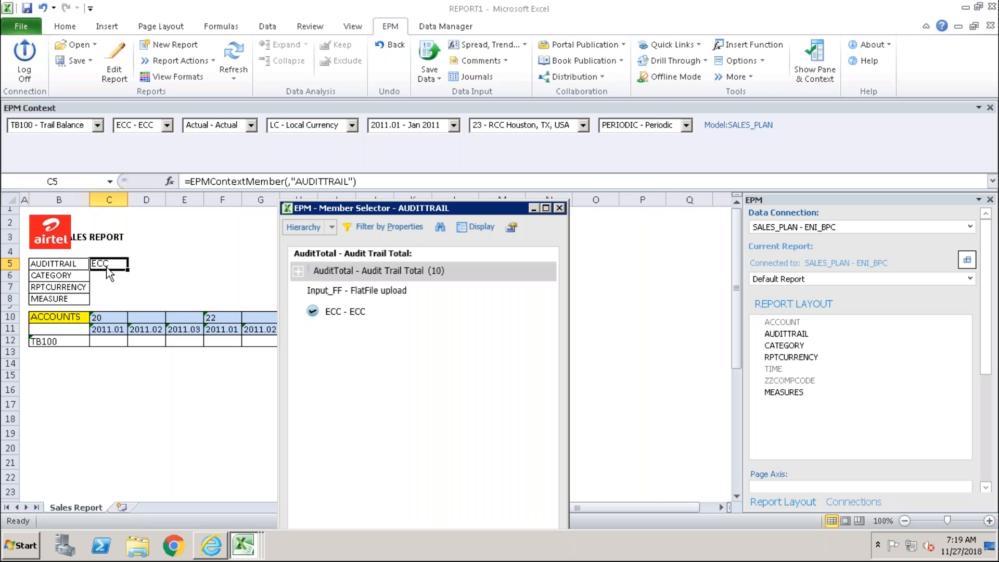
click(299, 271)
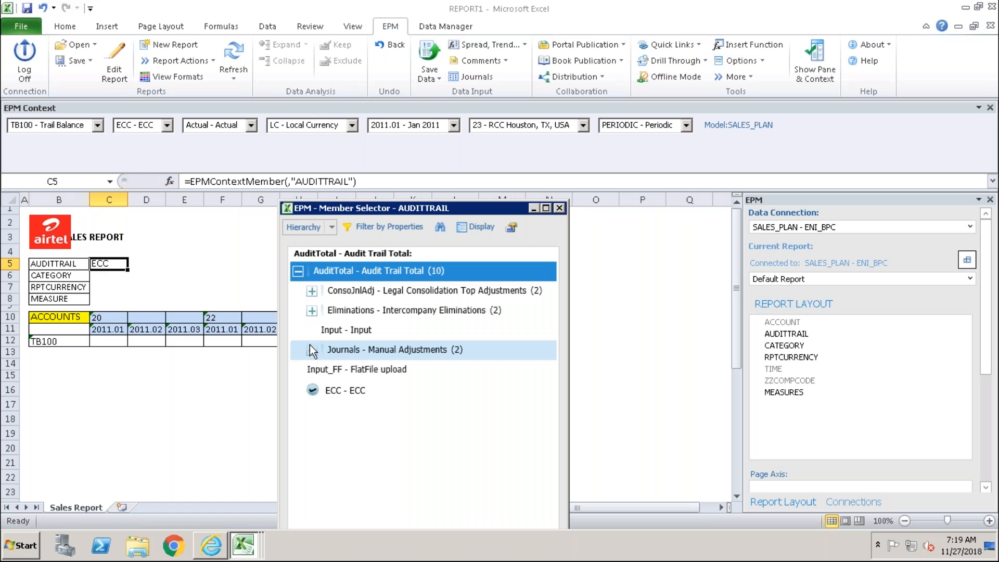
click(298, 270)
click(328, 292)
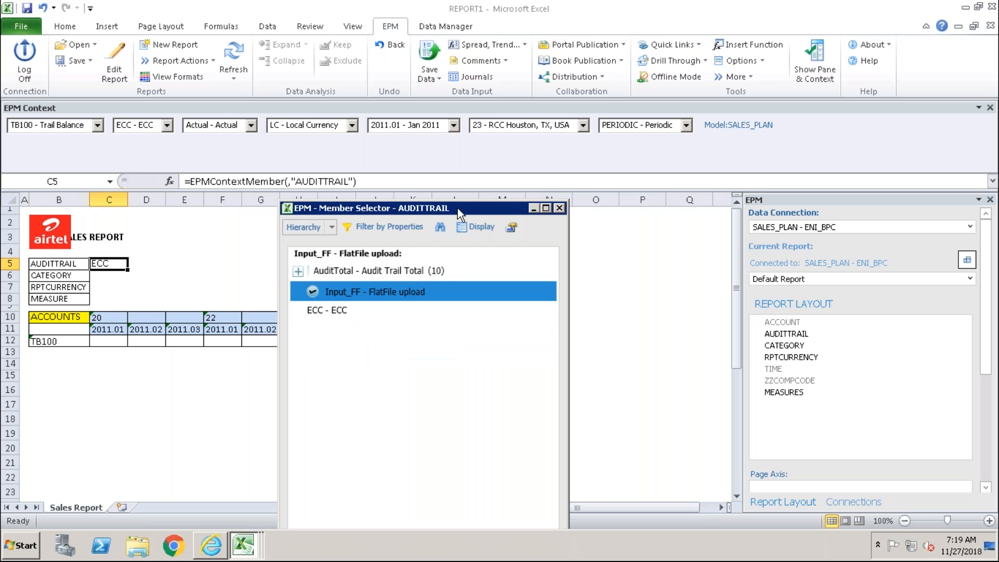
click(441, 379)
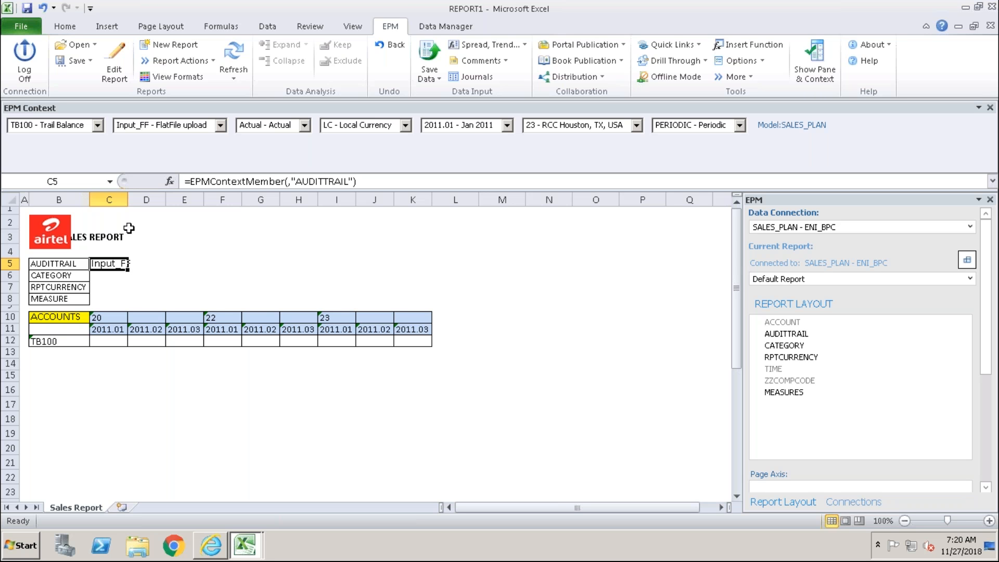
Step: Fit column C to its contents and check the formula in the AUDITTRAIL member cell
double_click(128, 199)
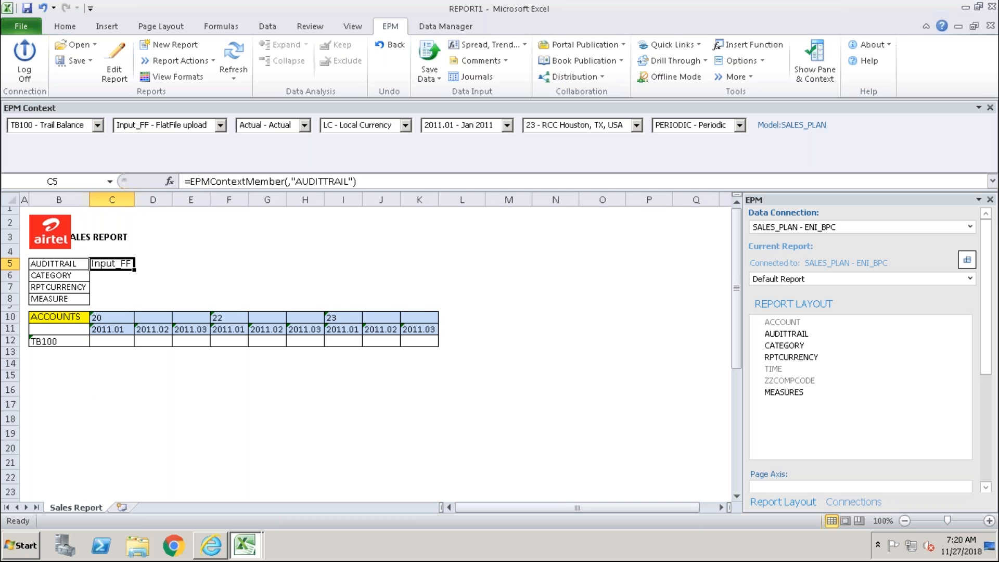
click(165, 416)
click(123, 252)
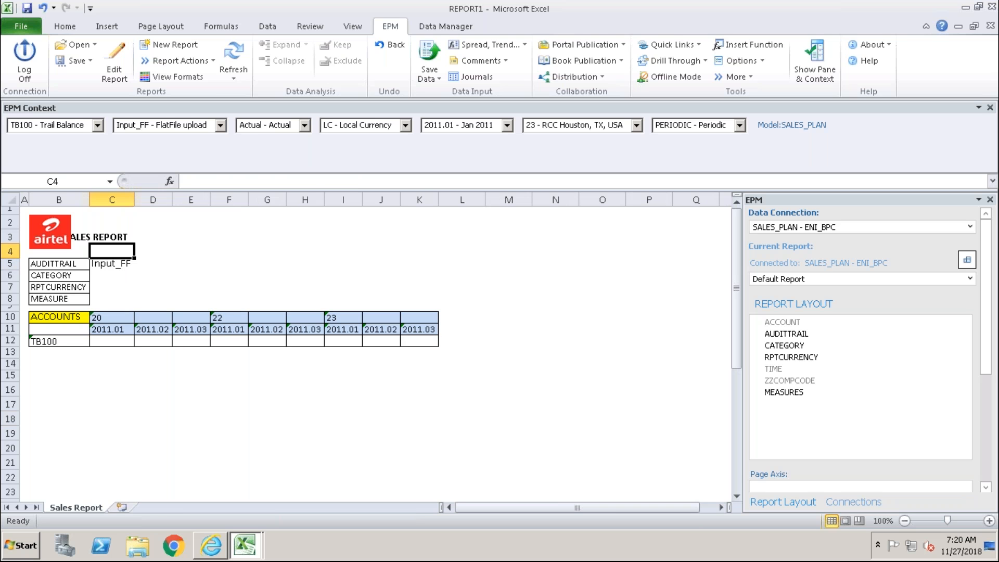
click(119, 266)
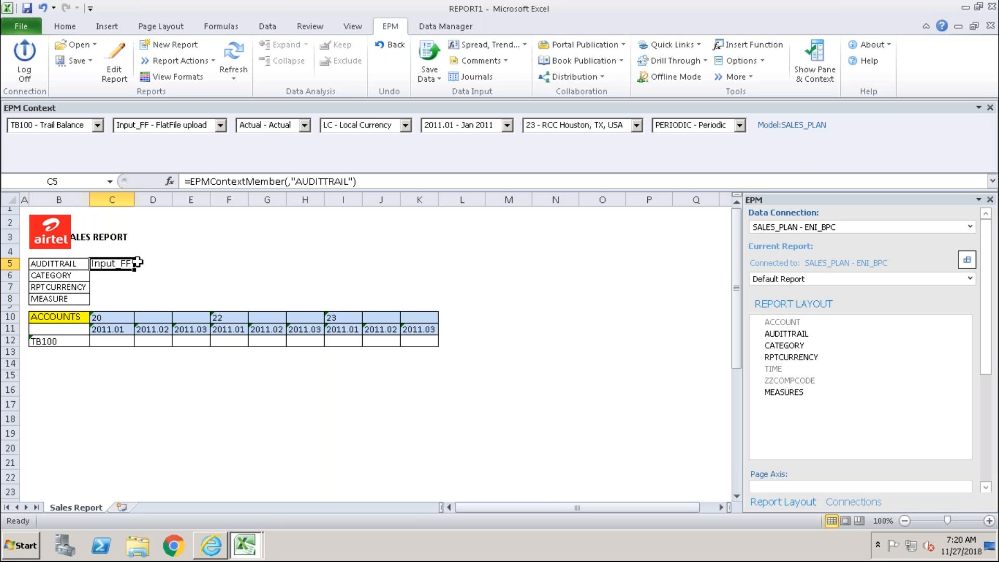
Step: Open TEST.xlsm from the server's REPORTS > SALES REPORTS folder
click(232, 59)
click(90, 45)
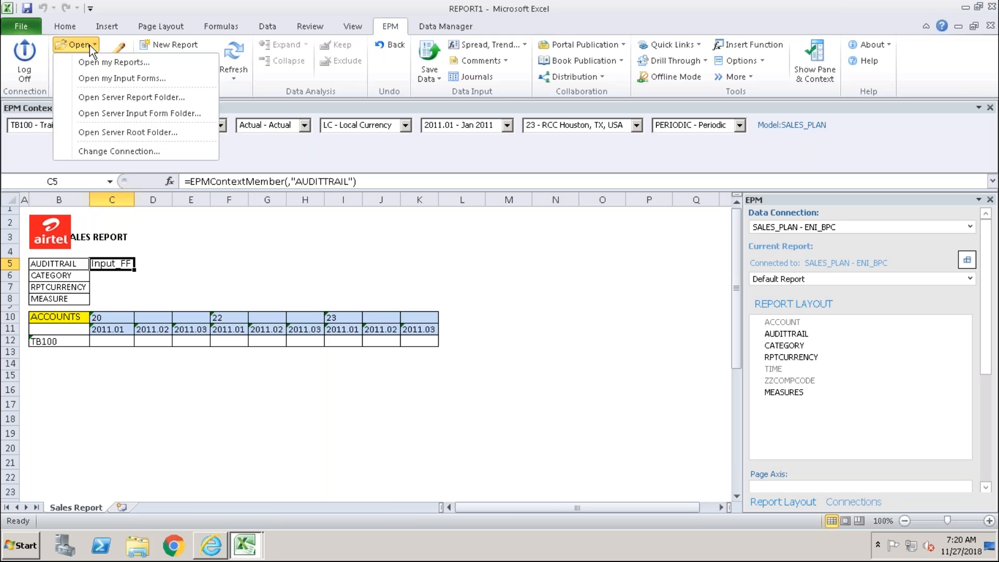
click(107, 131)
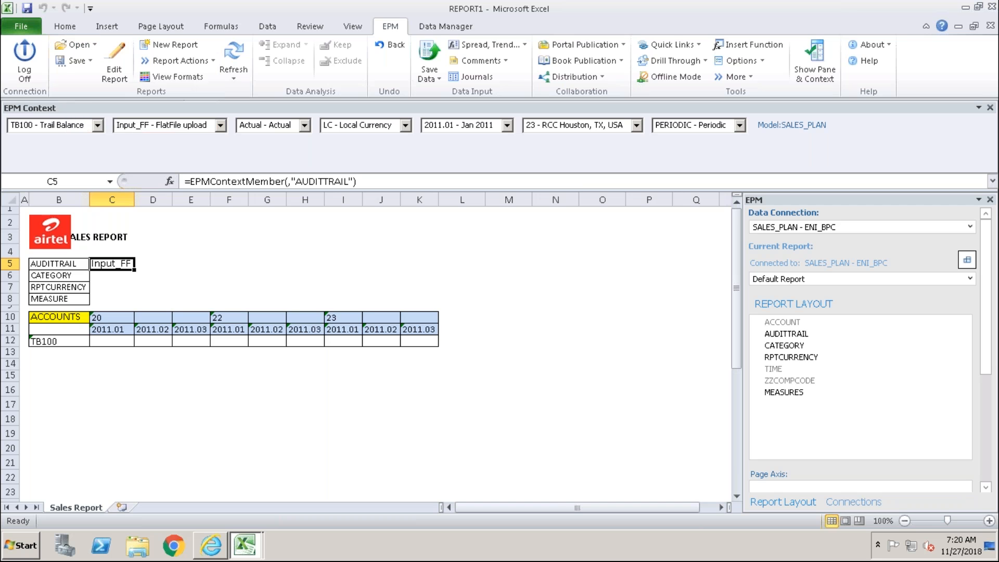
click(144, 161)
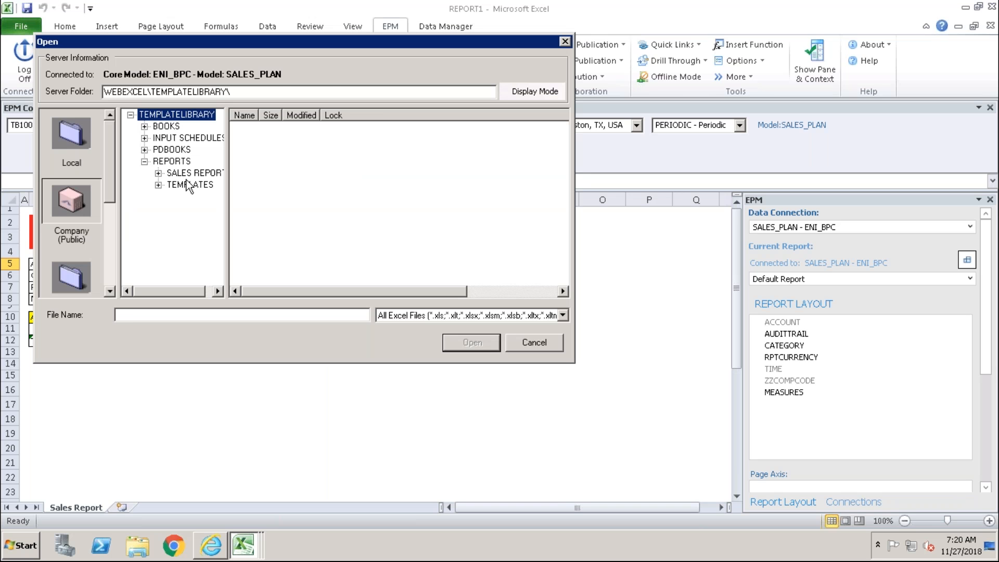
click(192, 173)
click(264, 152)
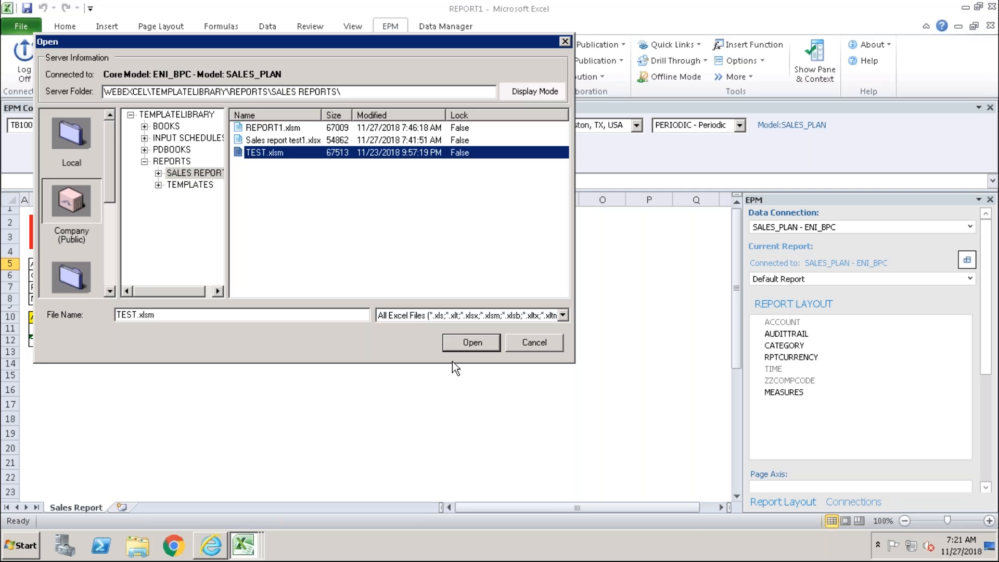
click(471, 342)
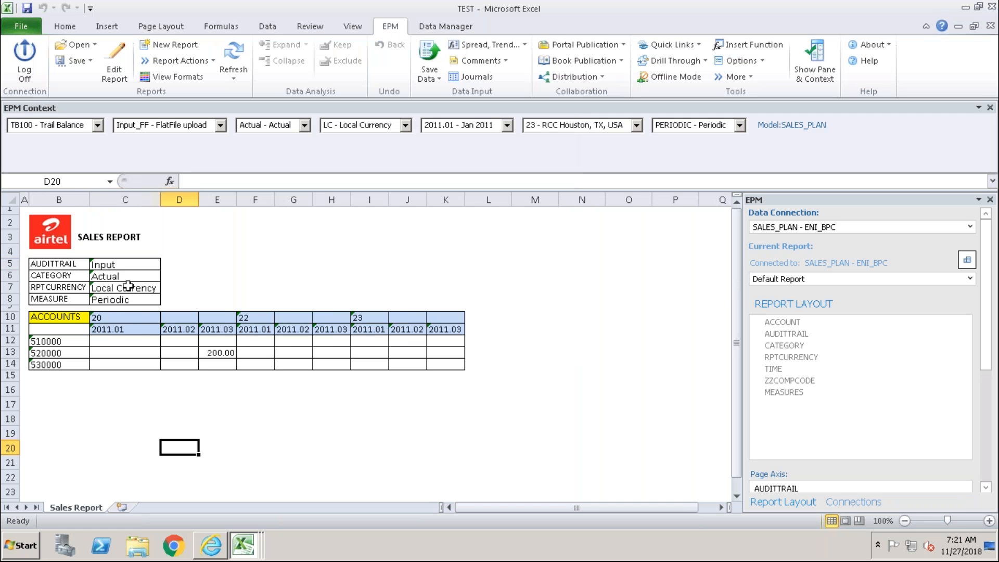
Step: Set the CATEGORY member in cell C6 of the TEST report to Plan, refresh the data, and close that workbook
click(104, 277)
double_click(104, 278)
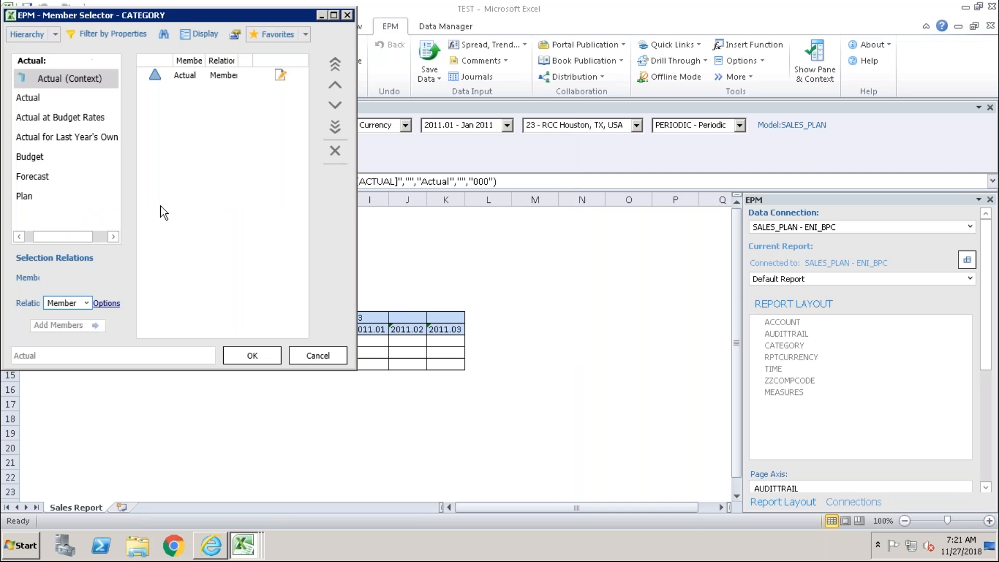
drag(184, 15, 310, 79)
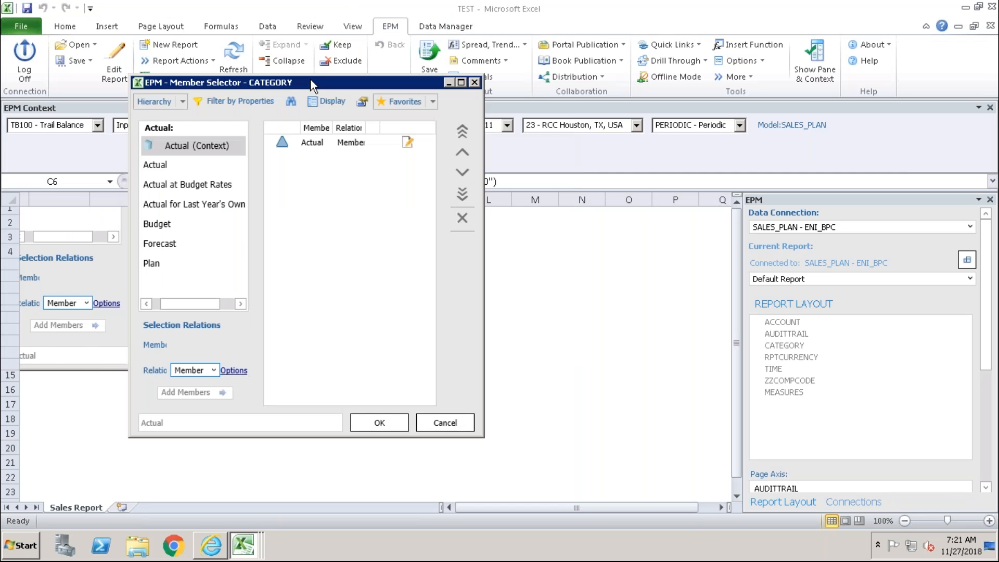
click(301, 145)
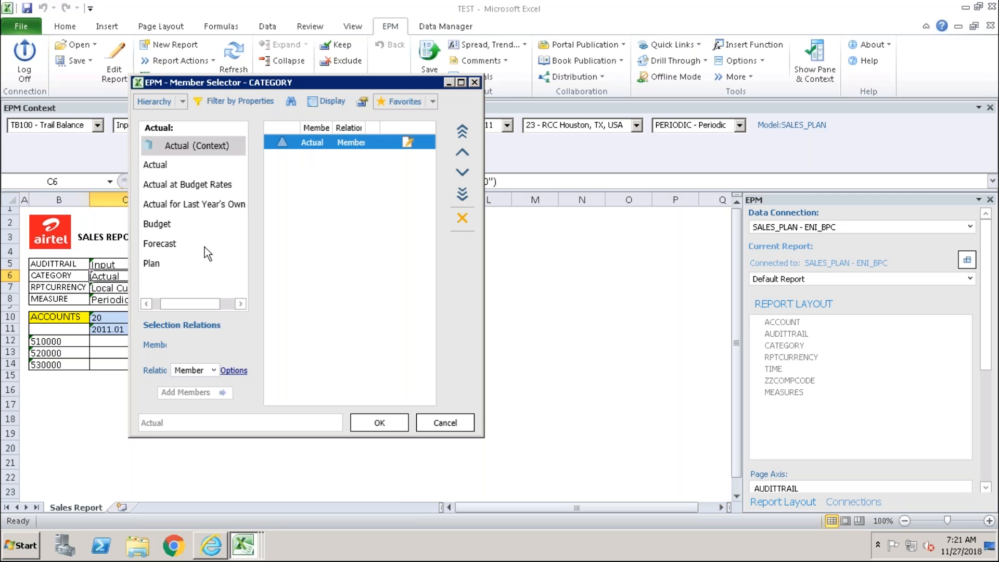
click(205, 263)
click(192, 393)
click(366, 426)
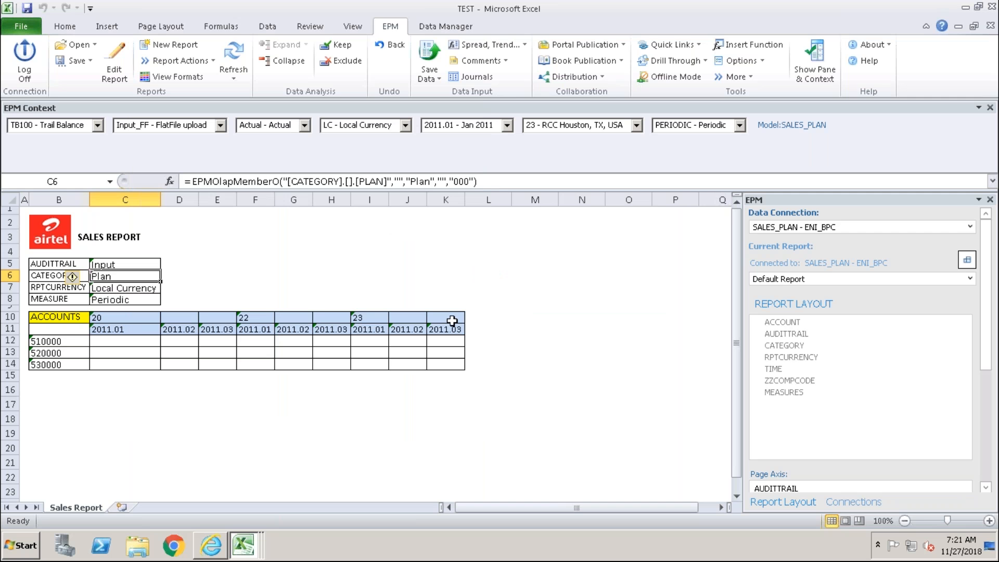
click(235, 73)
click(960, 27)
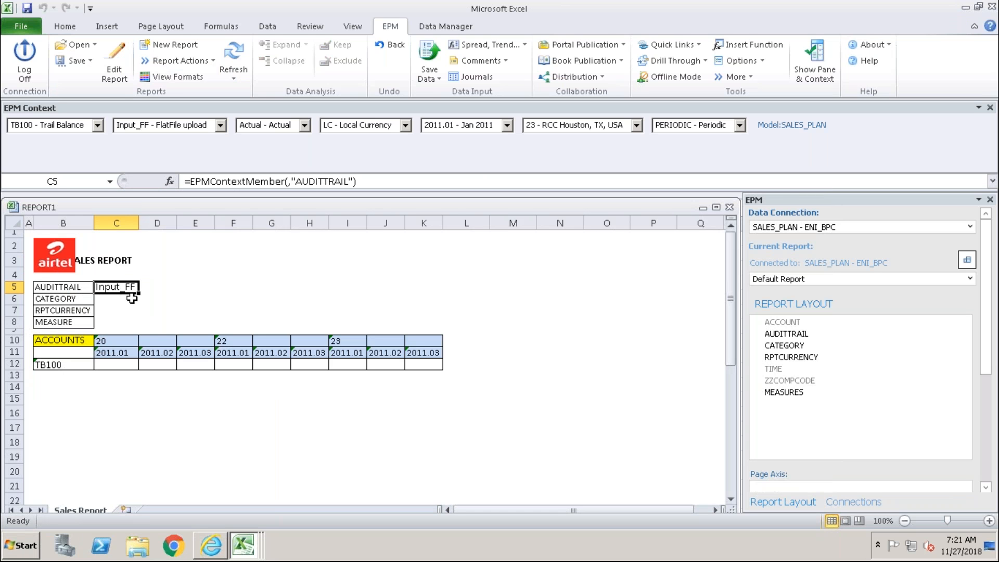
Step: Enter an EPMContextMember formula in C6 of REPORT1 with CATEGORY as its Dimension and the other arguments empty
click(116, 300)
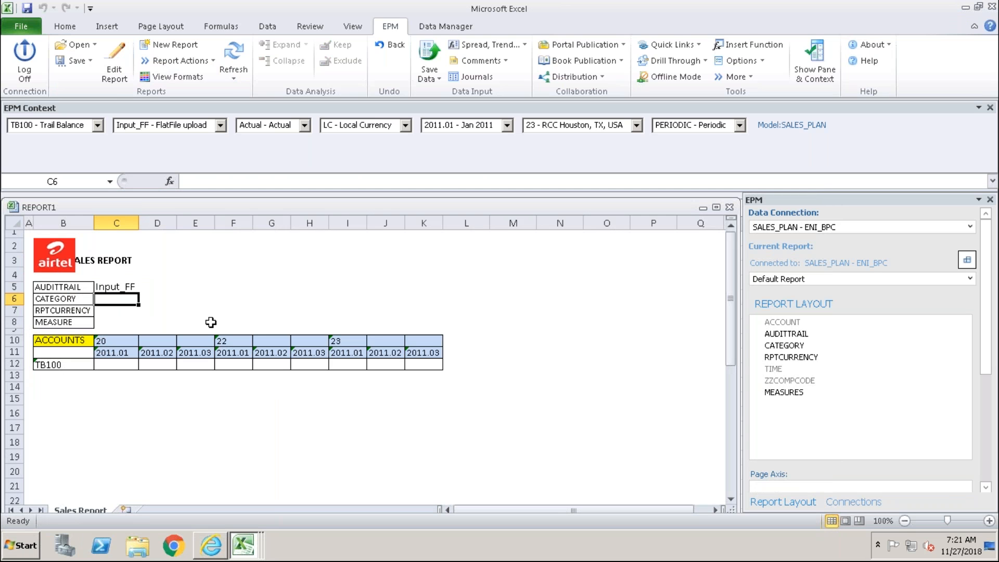
text(=ep)
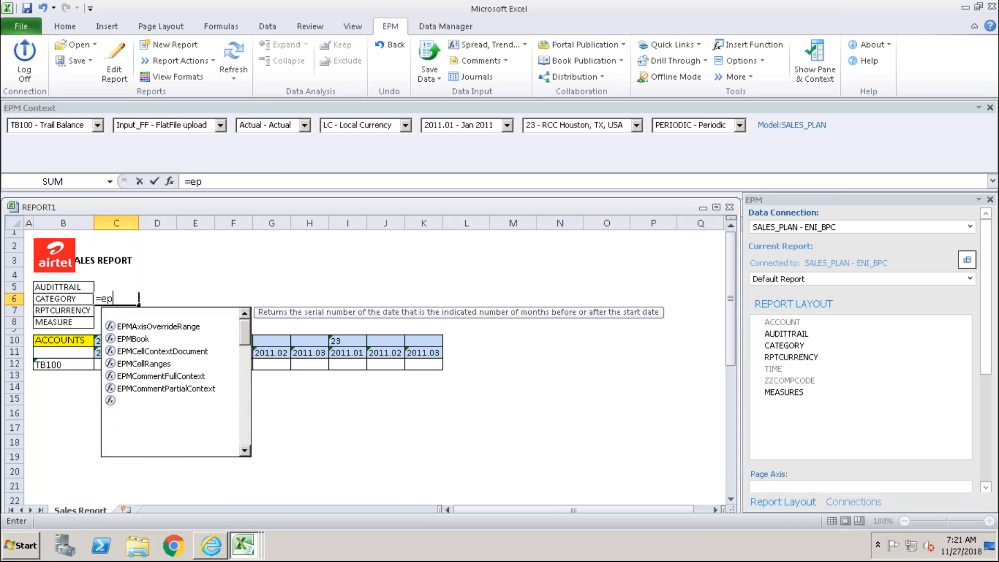
text(mcontext)
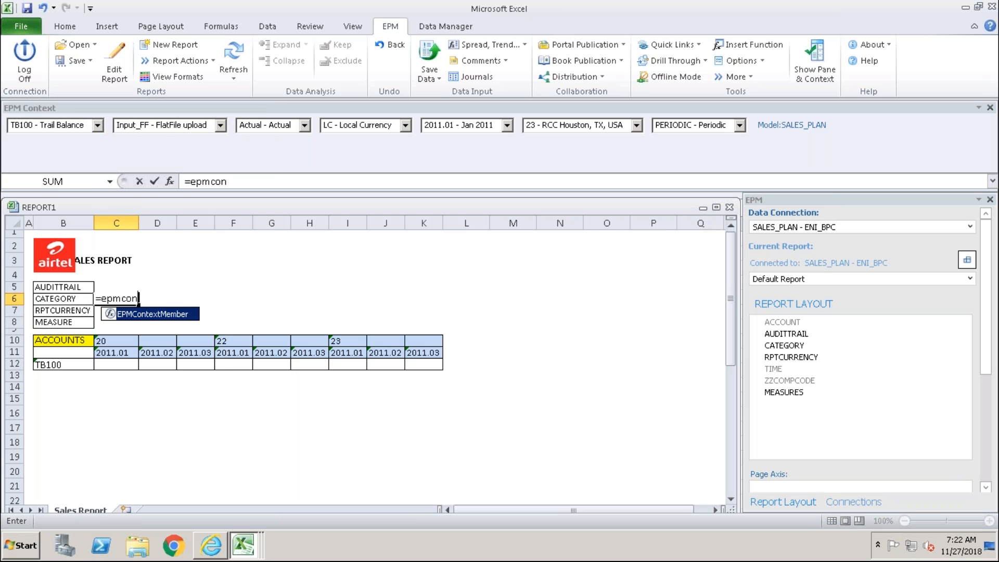
double_click(145, 314)
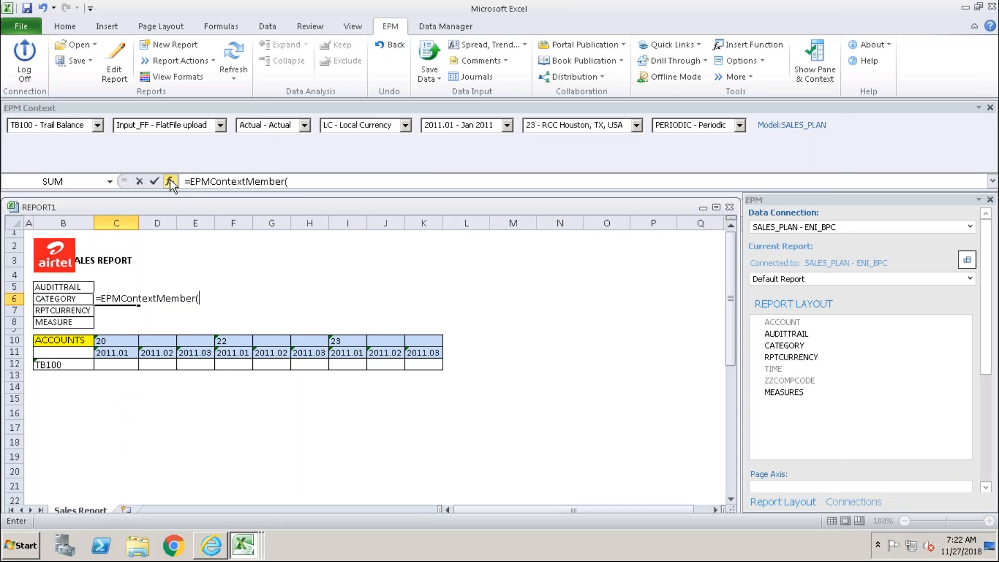
click(170, 179)
click(434, 200)
text(CATEGORY)
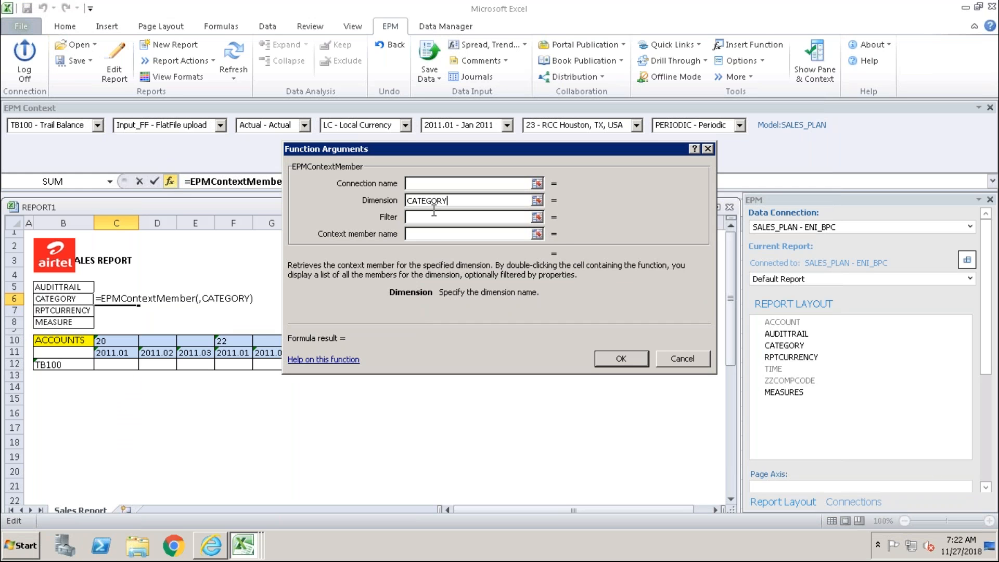
click(443, 217)
click(621, 359)
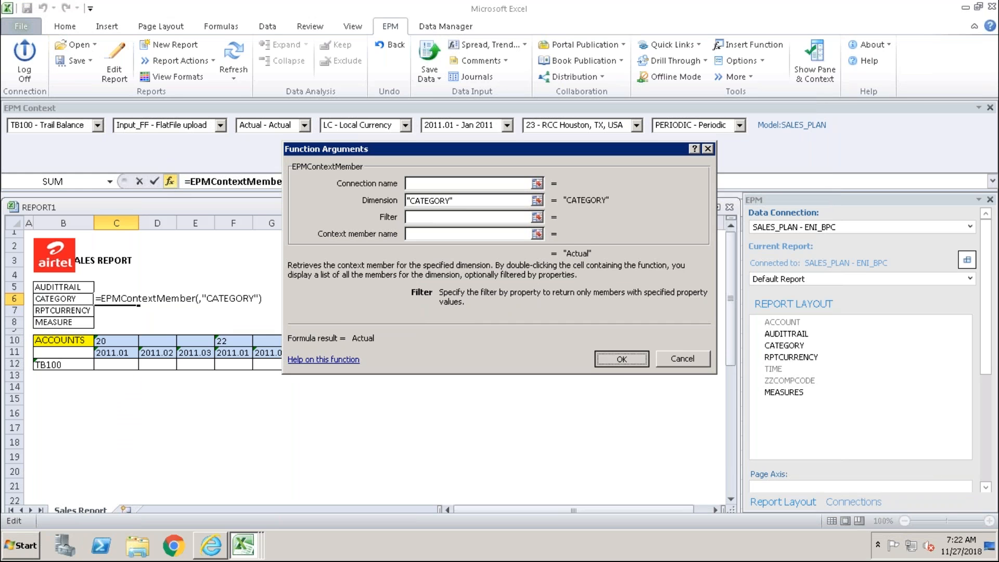
click(129, 409)
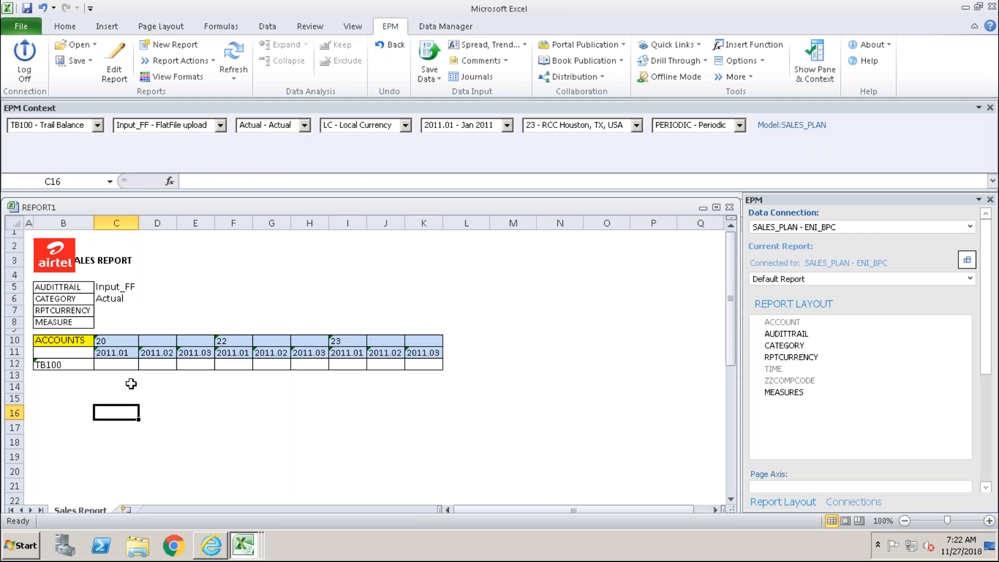
Step: Check the formula in C6, and choose Plan - Plan as the CATEGORY context member through that cell's member selector
click(118, 298)
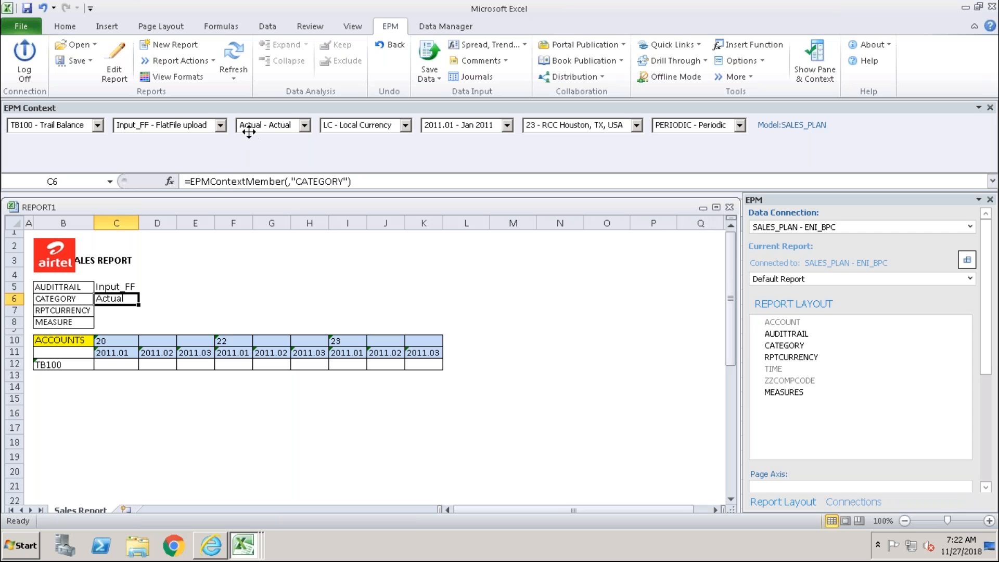
double_click(109, 301)
click(35, 177)
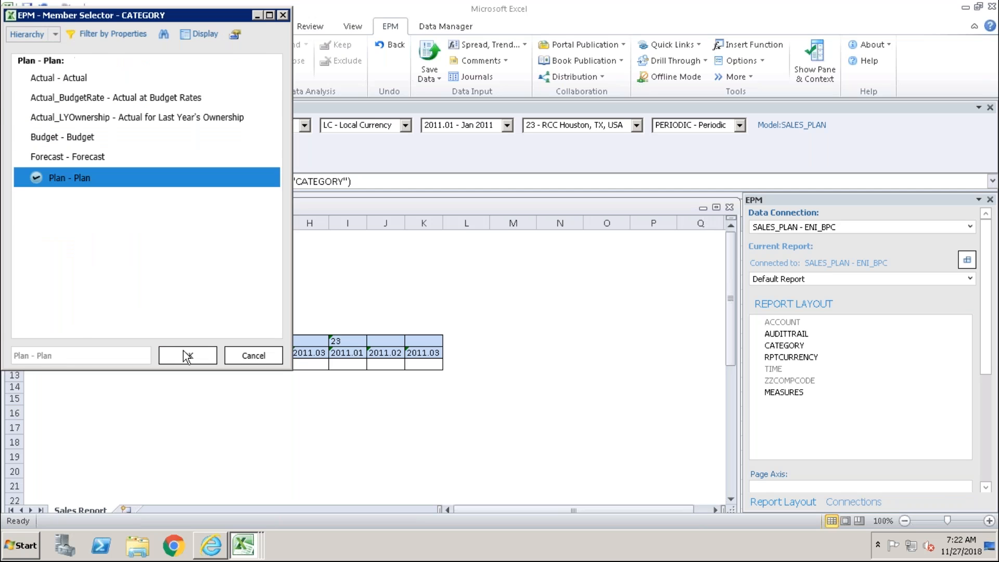
click(183, 350)
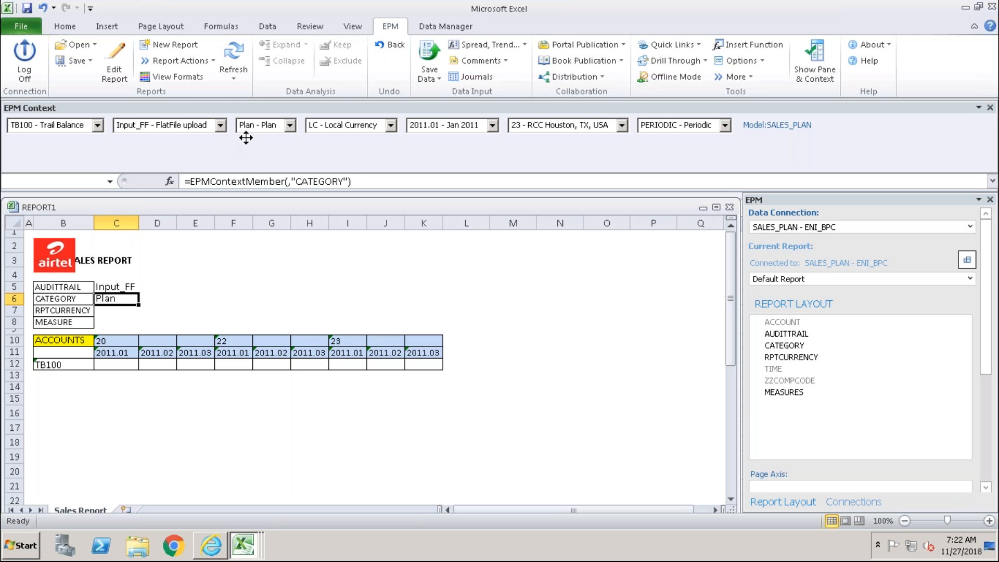
Step: Refresh the report and examine the page, row and column axis dimensions in the report editor
click(234, 55)
click(117, 61)
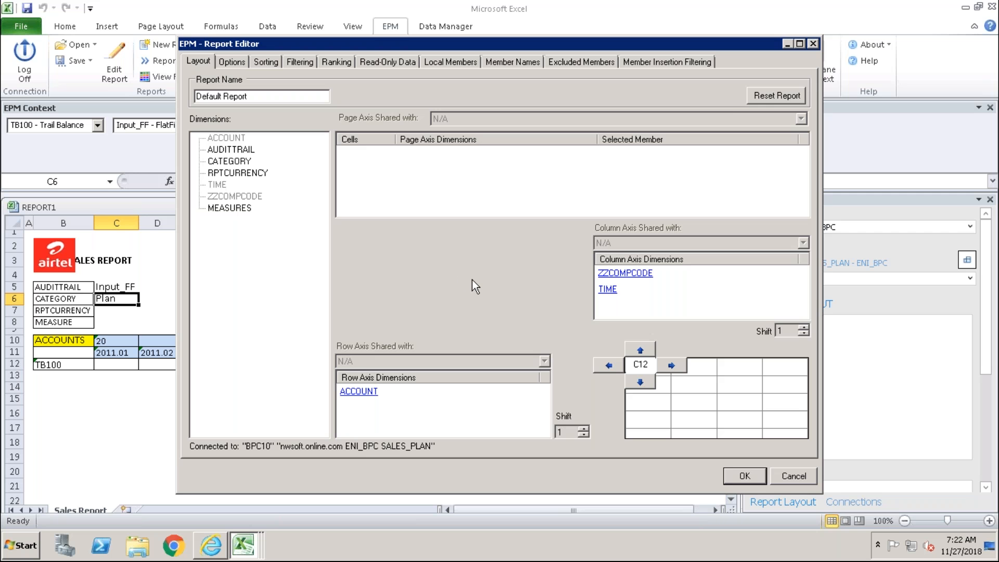
click(810, 45)
Step: Insert one blank row above MEASURE and another above RPTCURRENCY
right_click(12, 322)
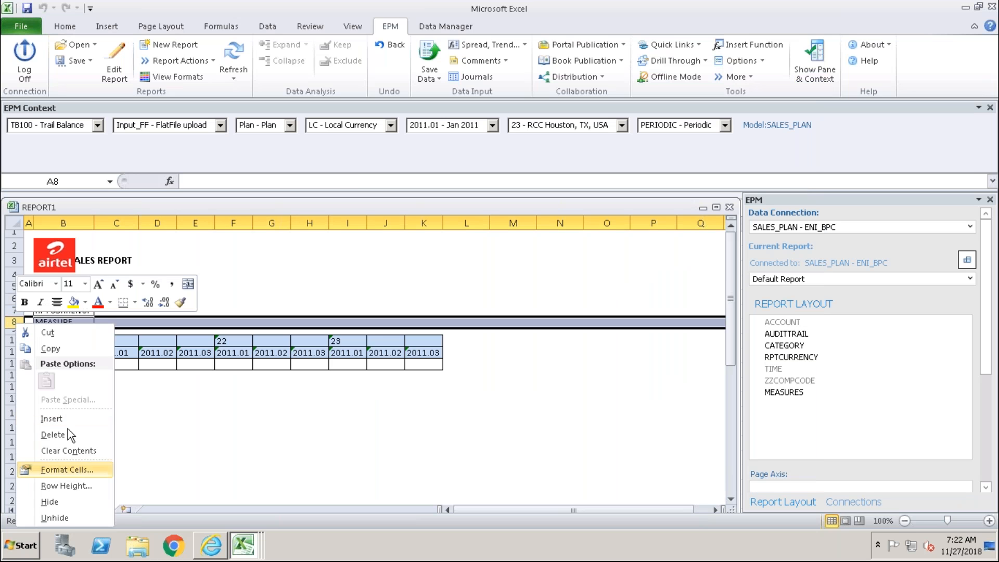
click(51, 418)
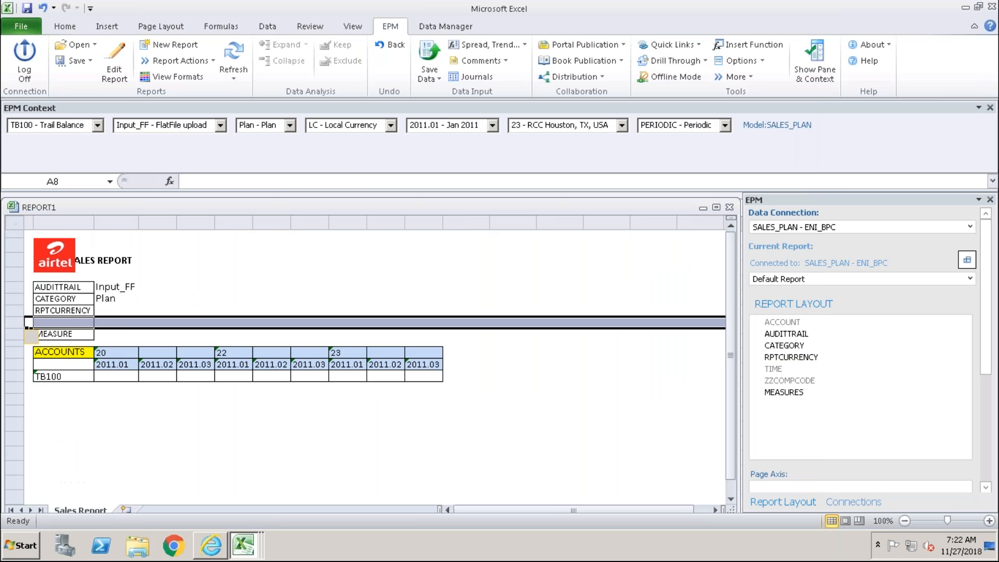
right_click(13, 314)
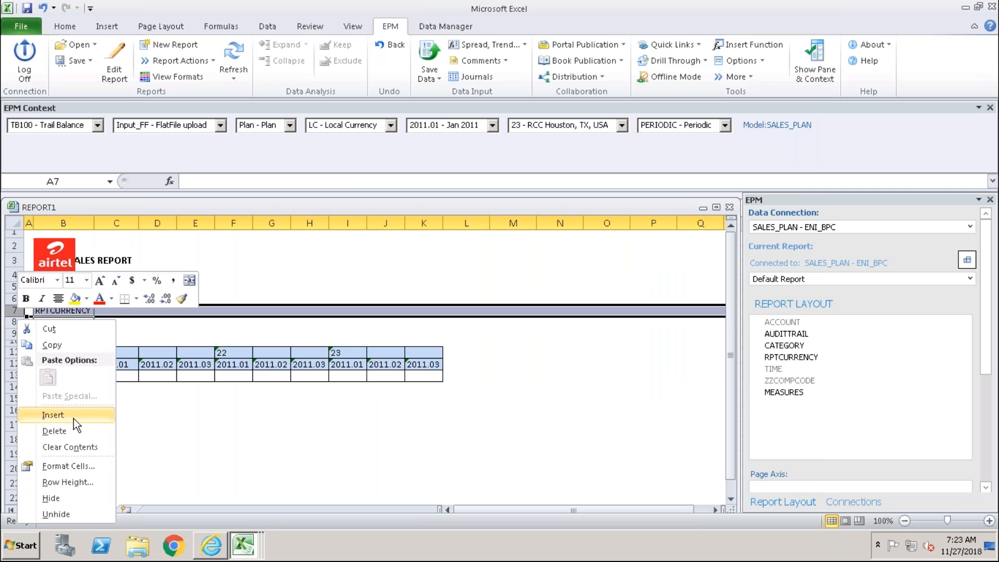
click(52, 414)
click(195, 435)
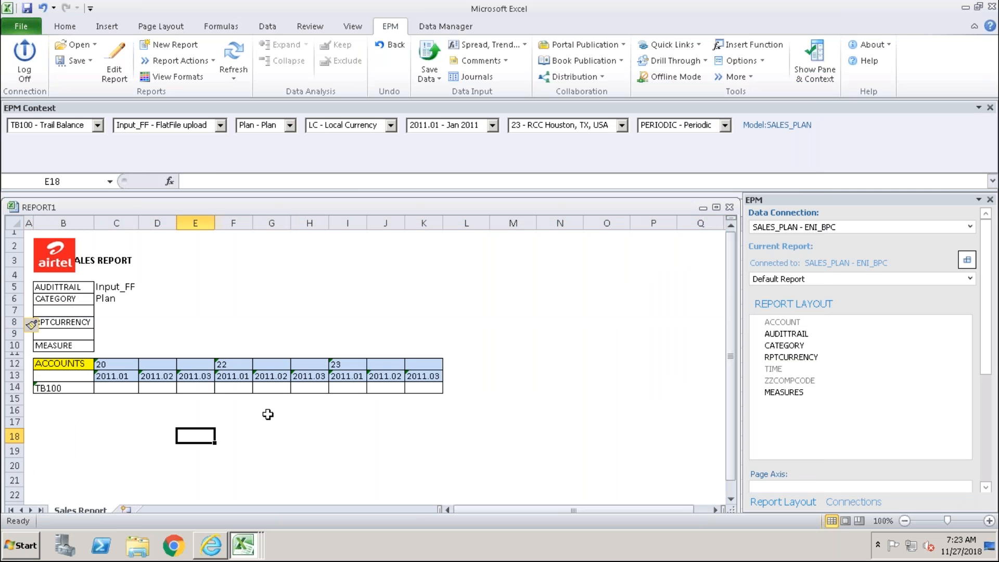
Step: Label the blank row below CATEGORY in column B as ACCOUNT
click(64, 311)
text(ACCOUNT)
click(247, 466)
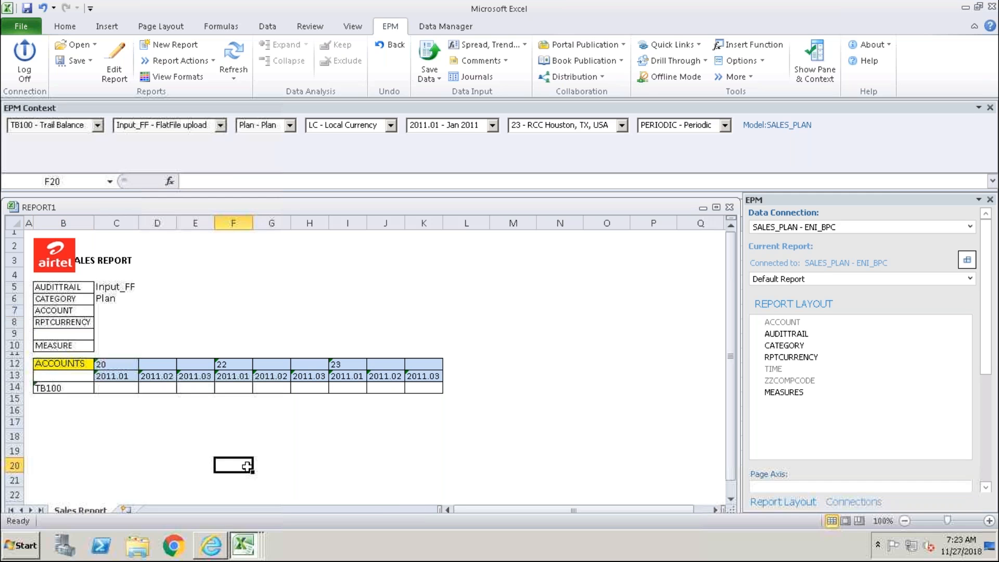
Step: Enter an EPMContextMember formula in C7 with ACCOUNT as its Dimension, and check it against the account in the context bar
click(103, 309)
text(=)
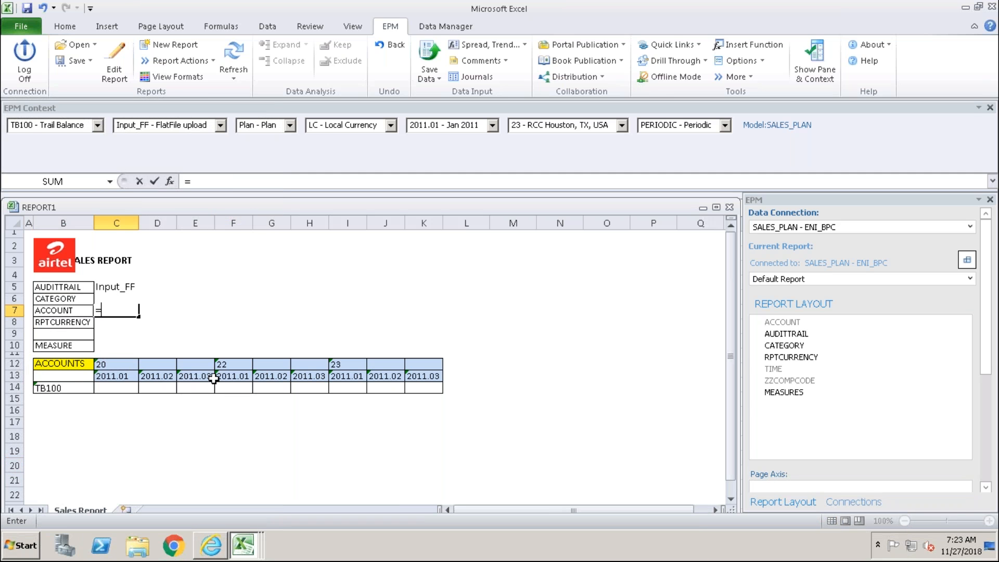
text(epmconte)
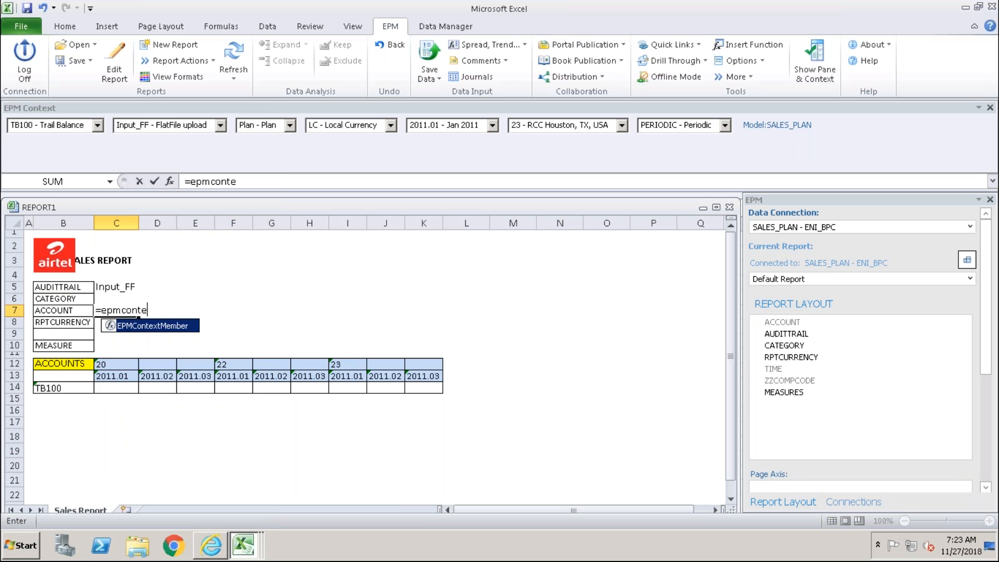
double_click(120, 326)
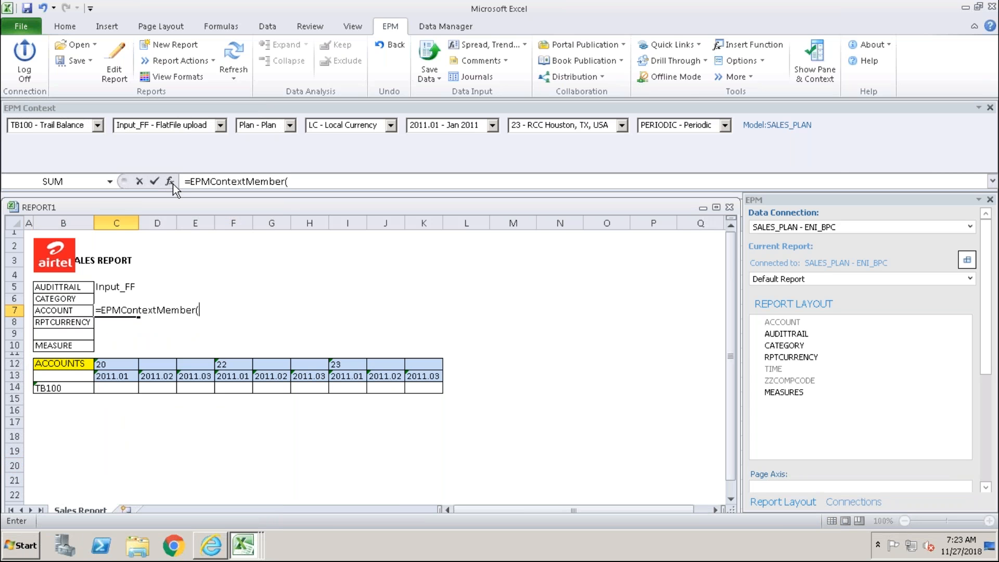
click(170, 181)
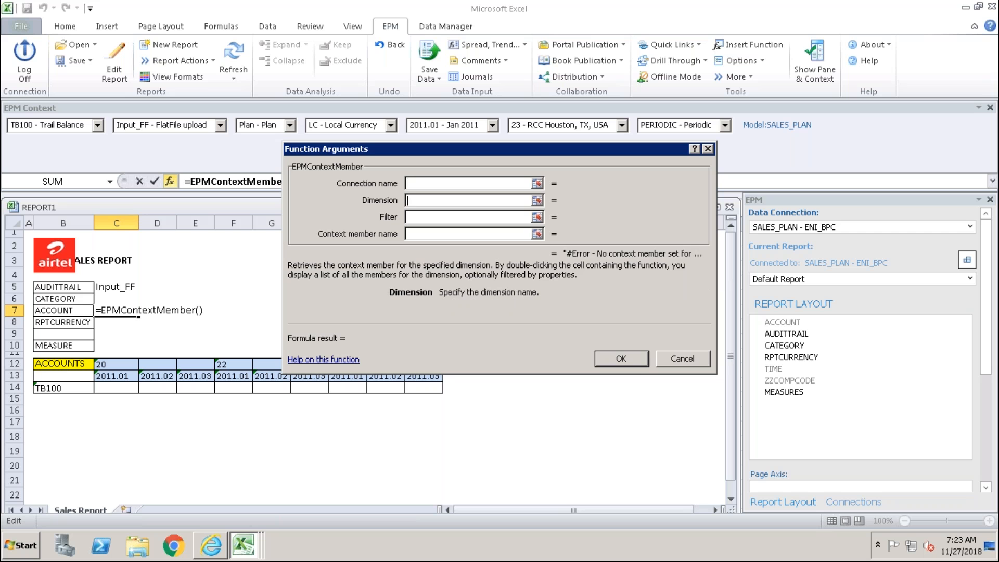
text(ACCO)
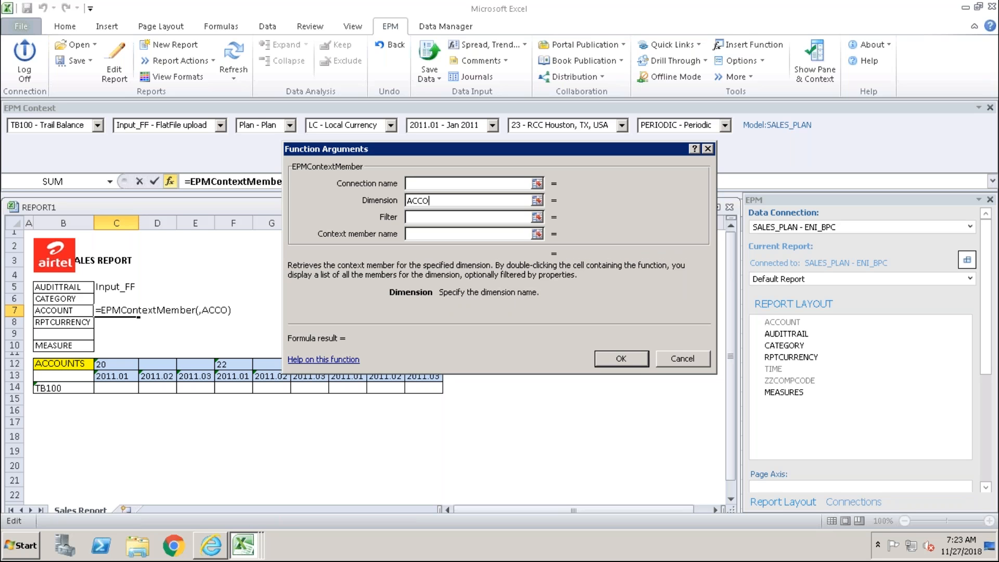
text(UNT)
key(Tab)
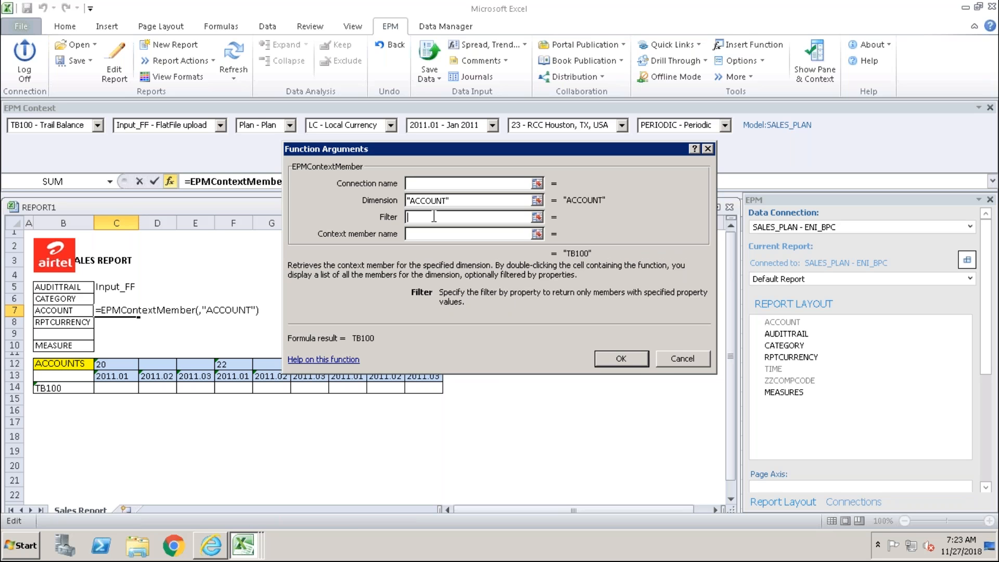
click(620, 359)
click(116, 450)
click(108, 313)
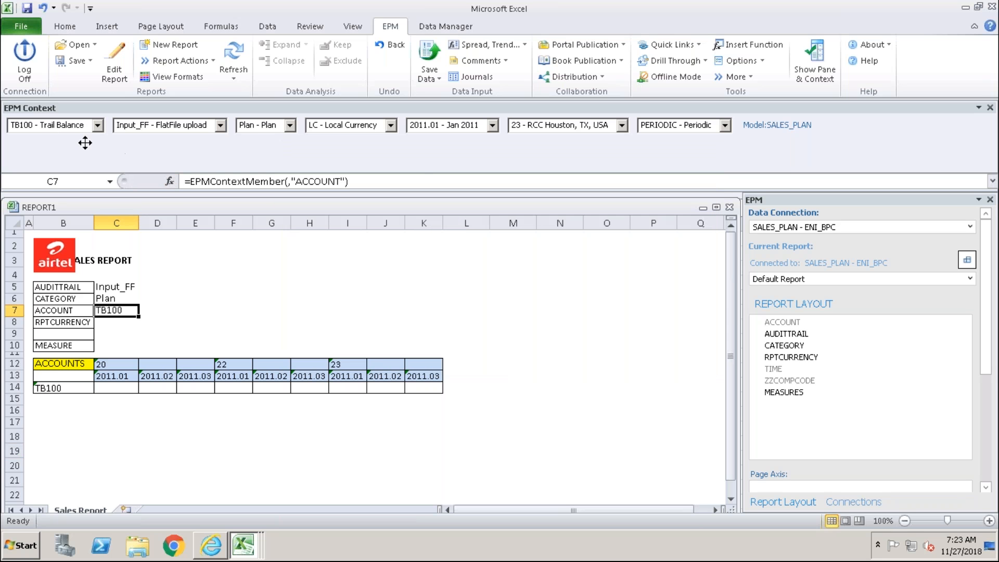
click(128, 322)
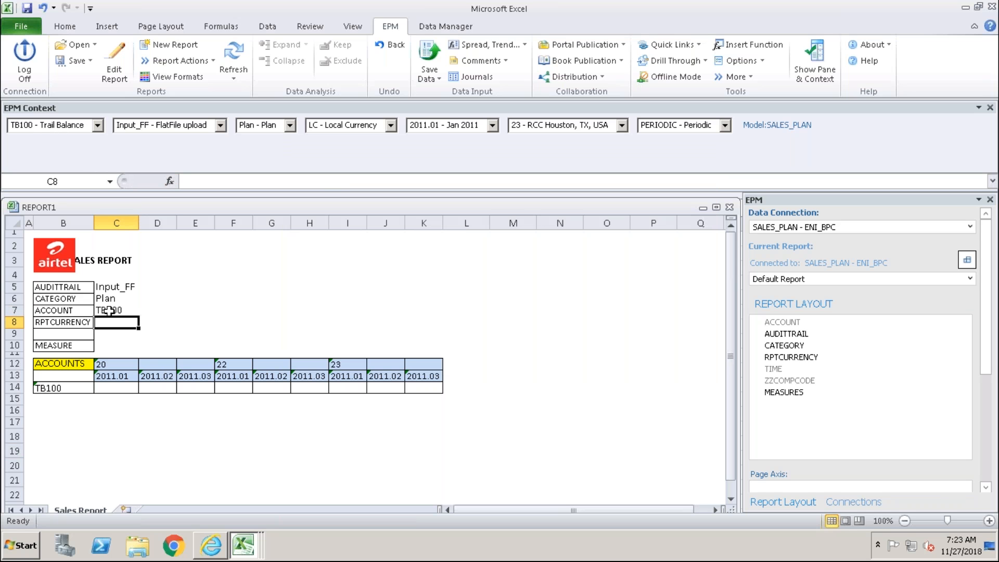
click(114, 312)
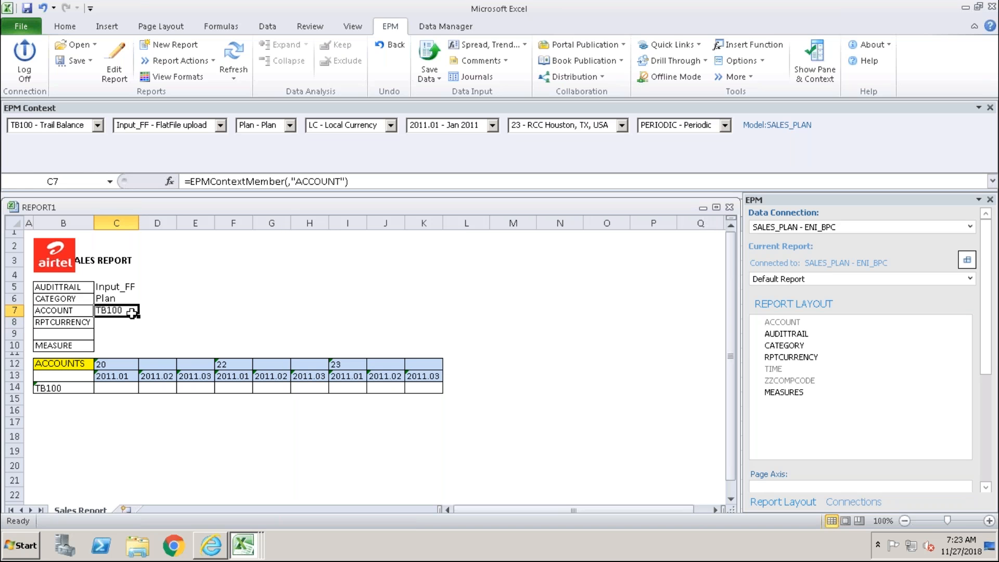
Step: Check which member the ACCOUNT row axis dimension uses in the report editor
click(114, 67)
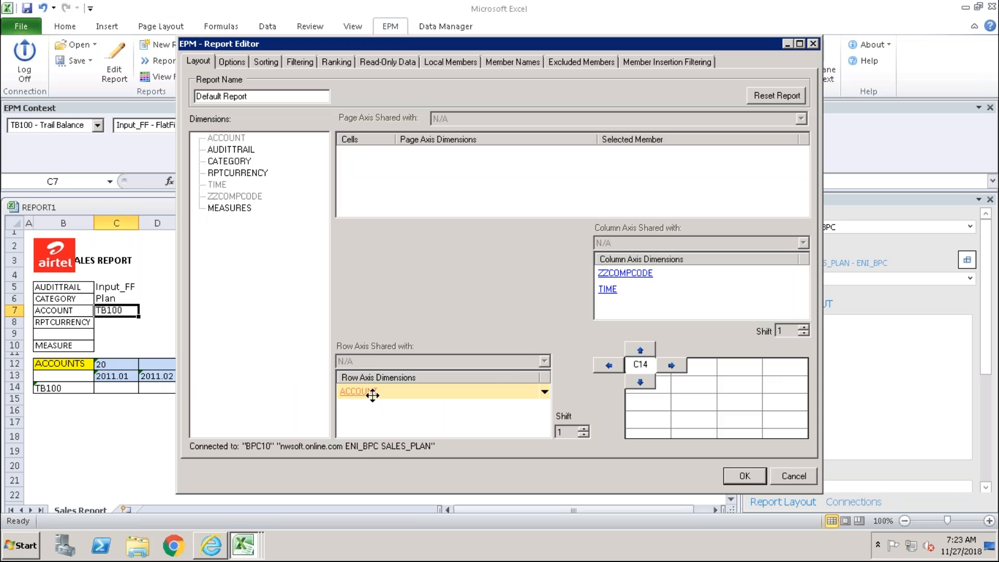
click(359, 391)
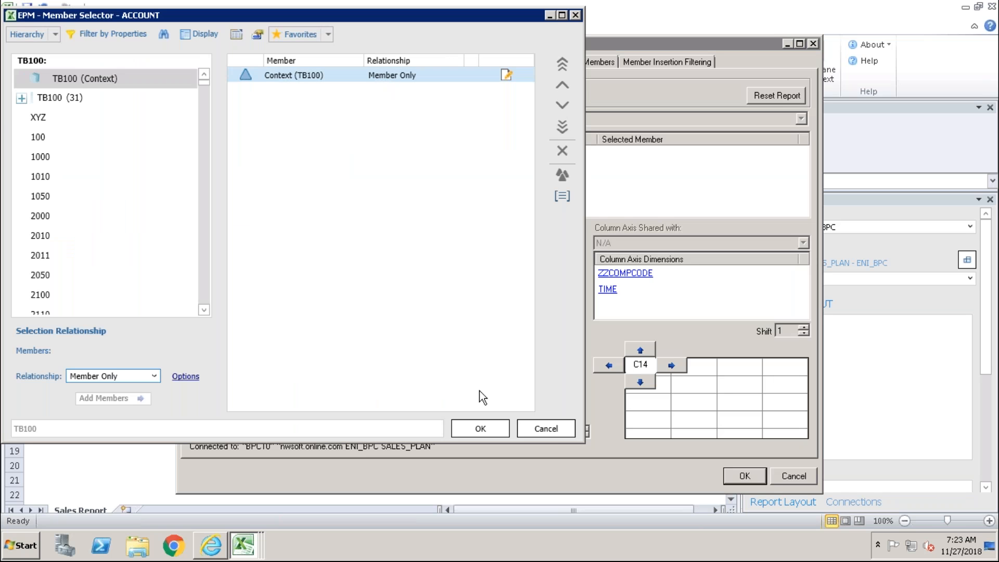
click(542, 432)
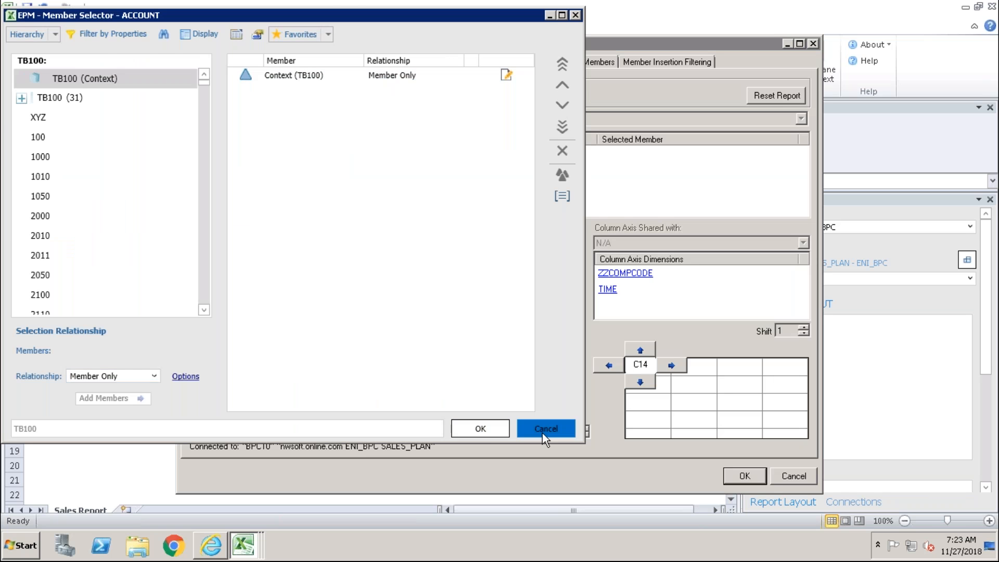
click(744, 476)
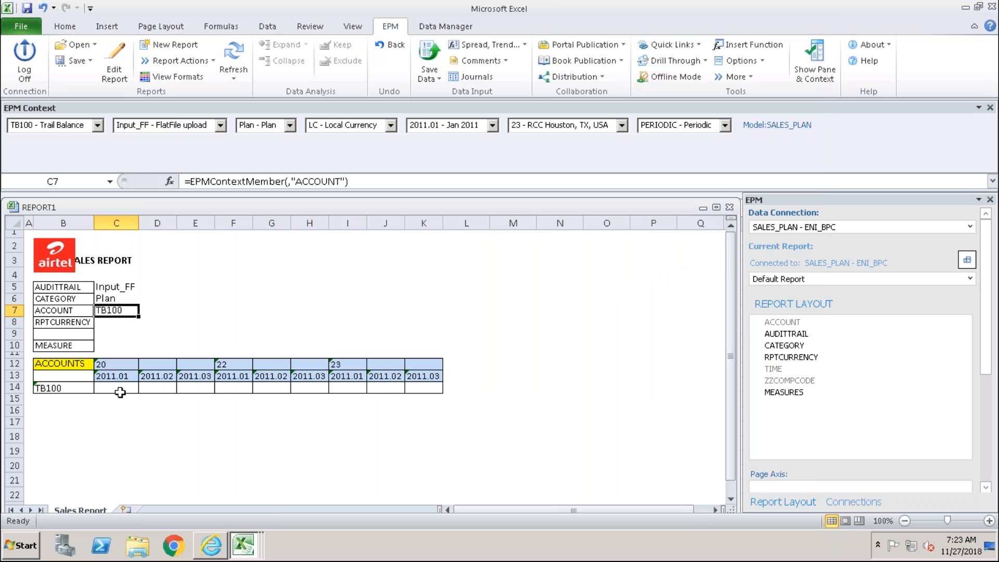
double_click(113, 310)
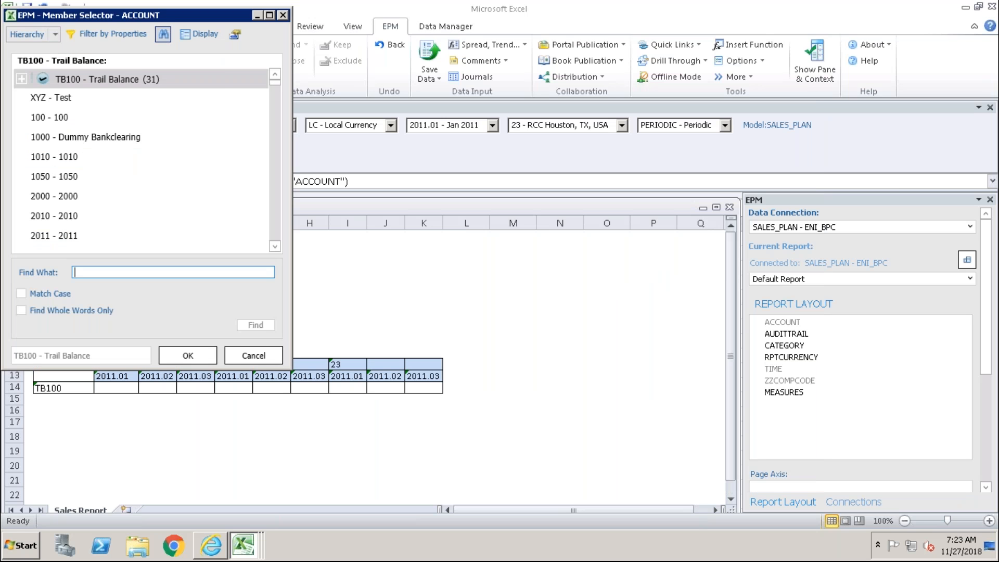
text(510000)
click(200, 355)
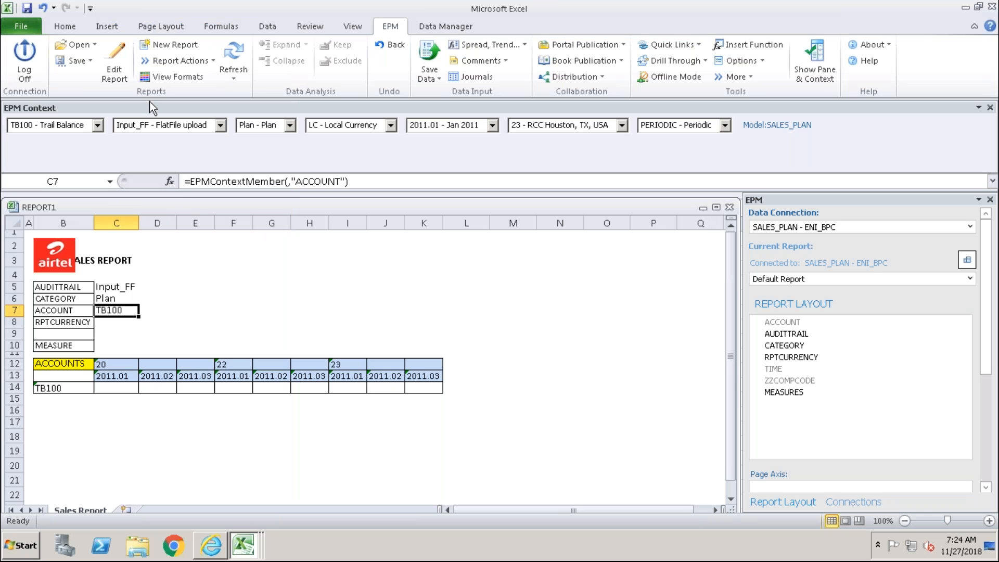
double_click(123, 310)
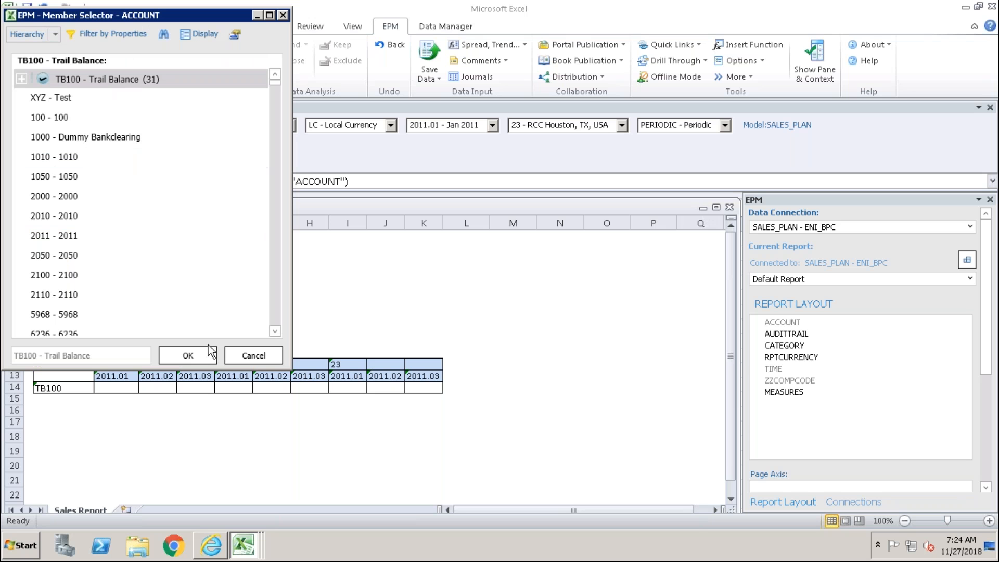
click(251, 357)
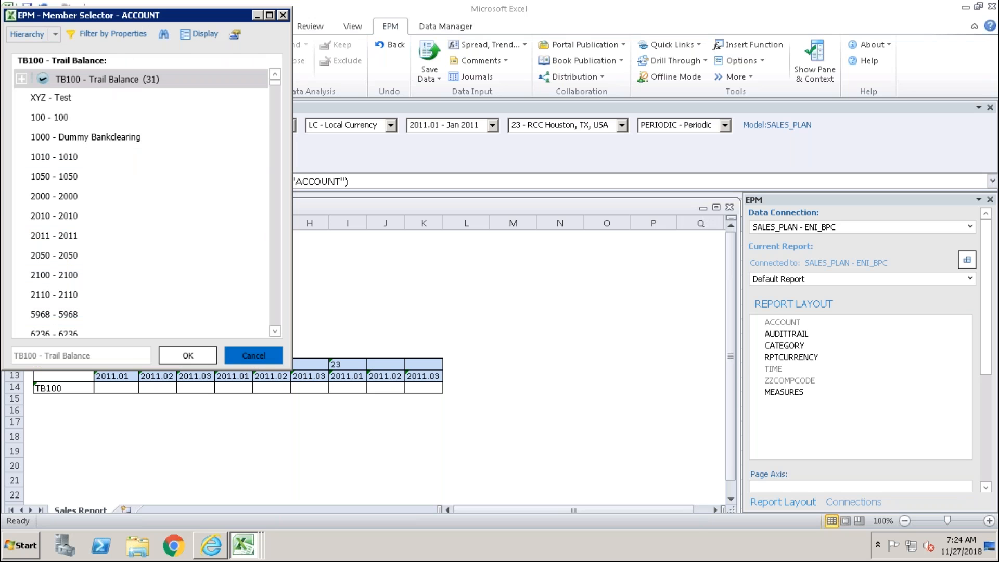
click(113, 443)
Step: Find 510000 in the member selector for C7 and set it as the ACCOUNT context member
click(104, 311)
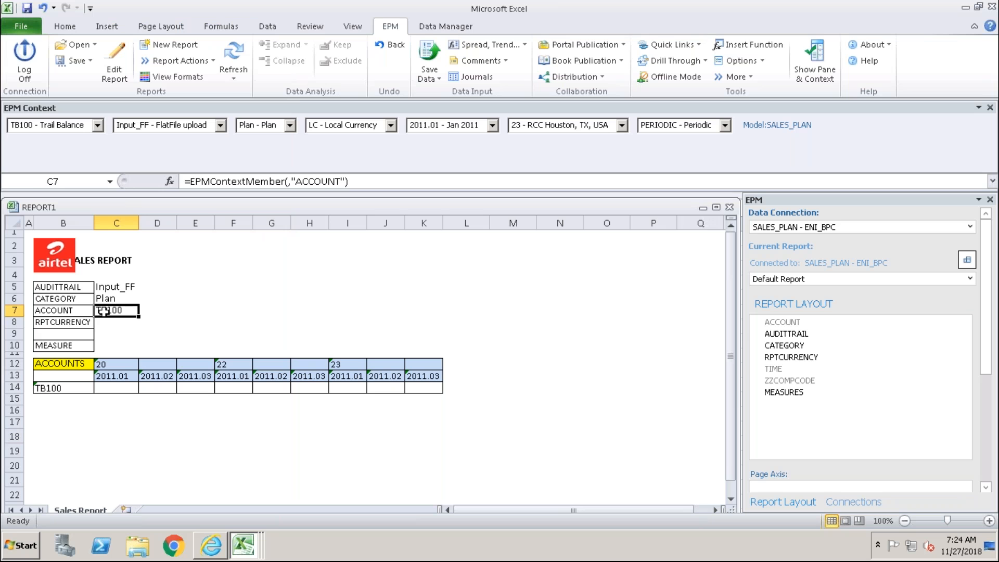
double_click(104, 311)
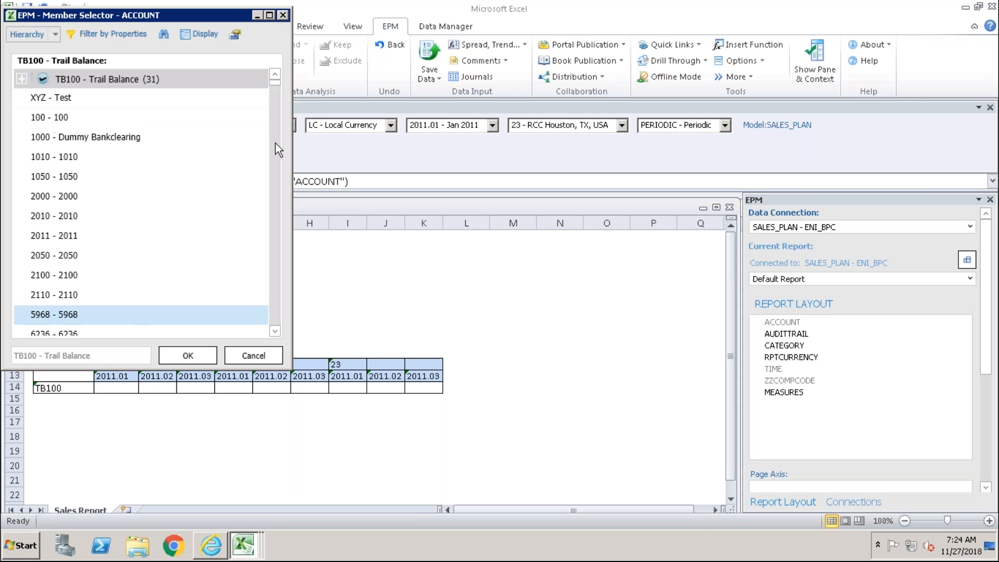
click(163, 34)
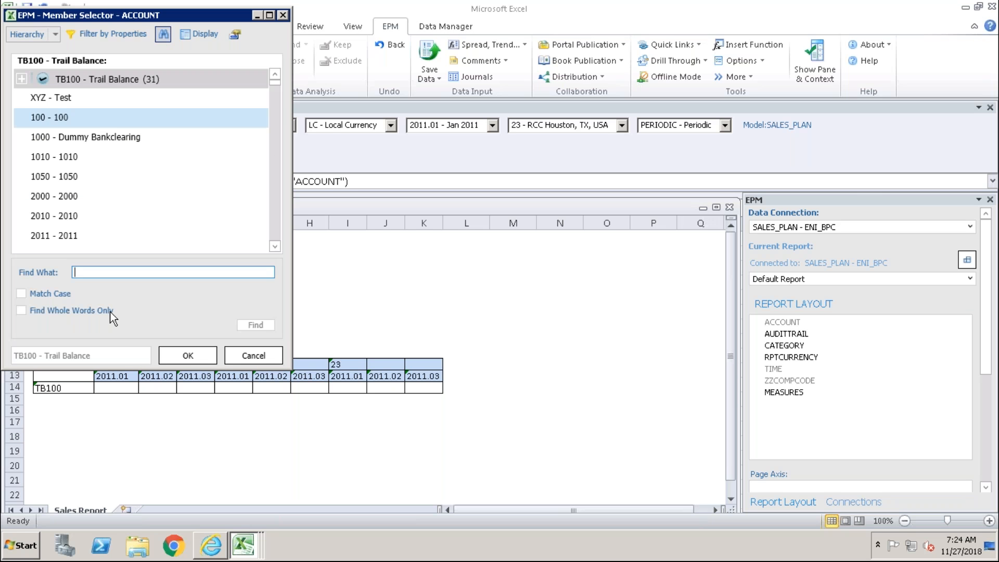
text(510000)
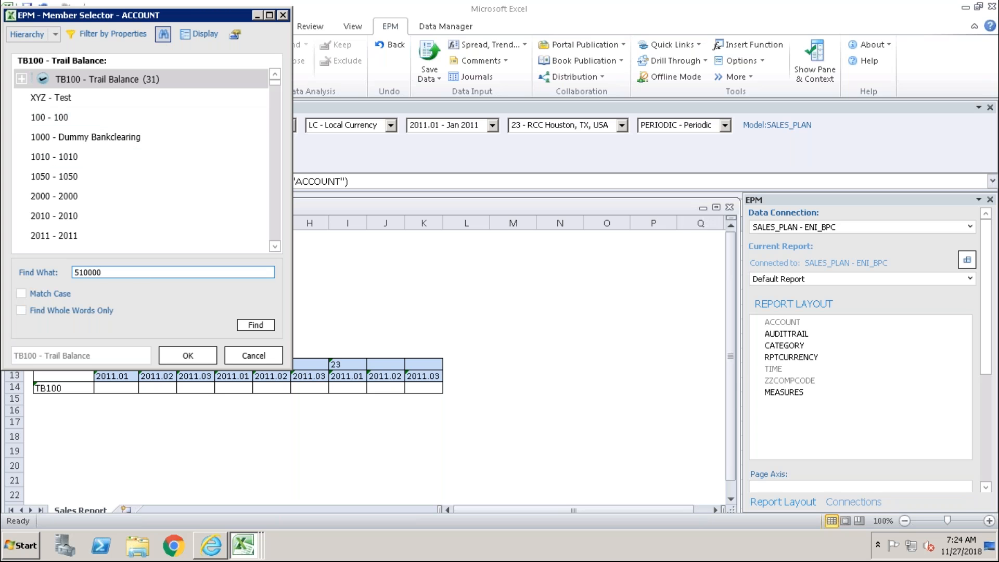
click(255, 325)
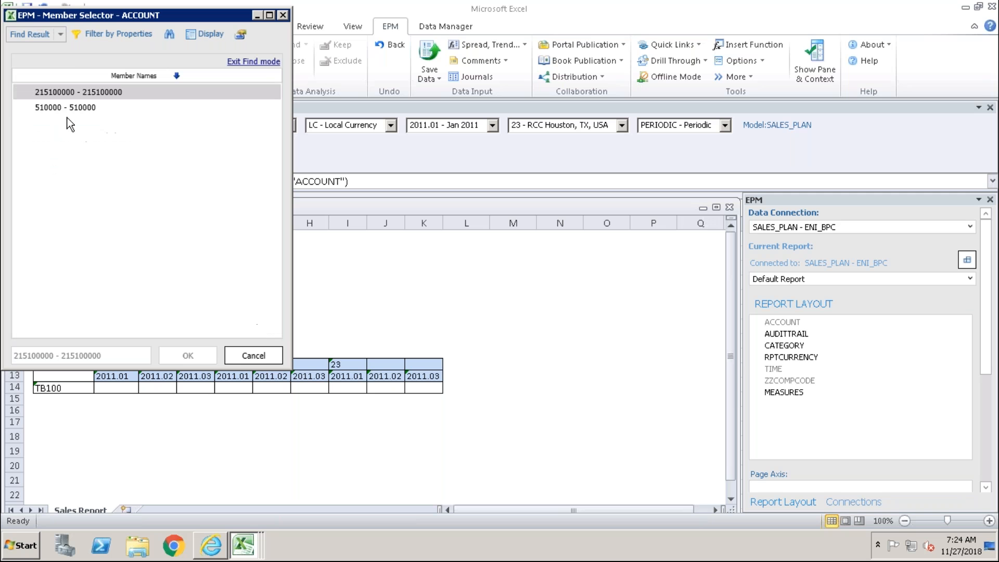
click(38, 107)
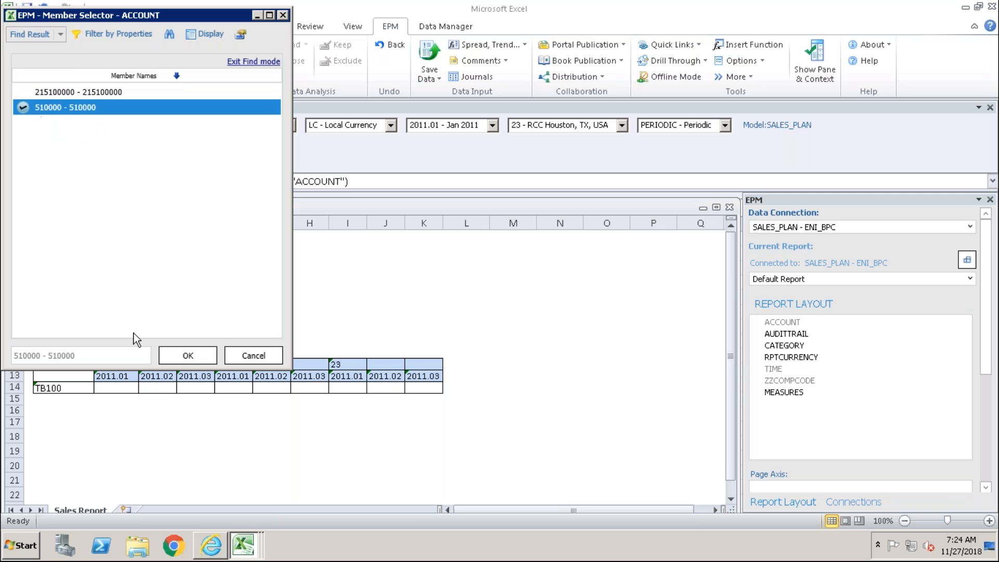
click(194, 354)
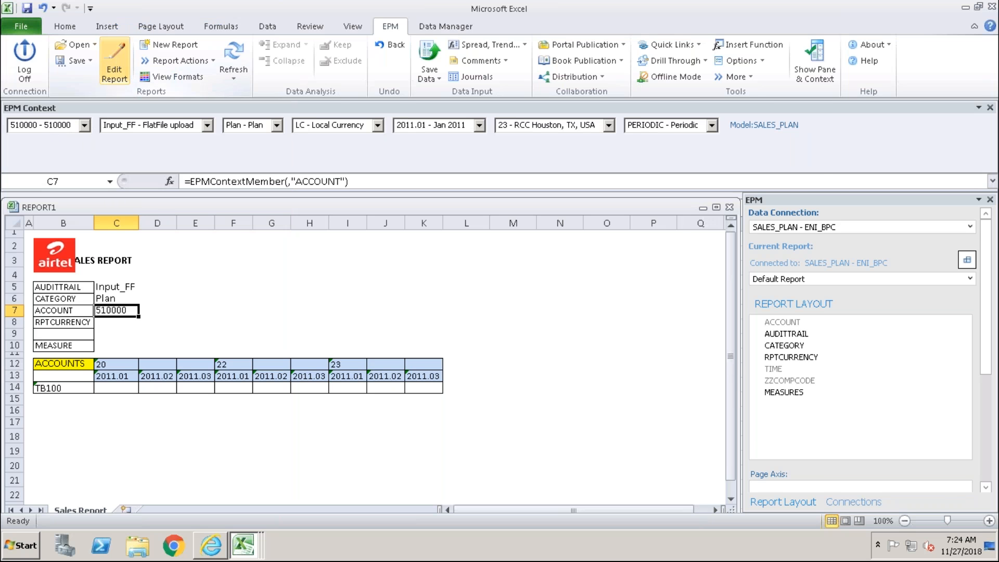
Step: Review the context member behind the ACCOUNT row axis in the report editor, and refresh the report
click(115, 62)
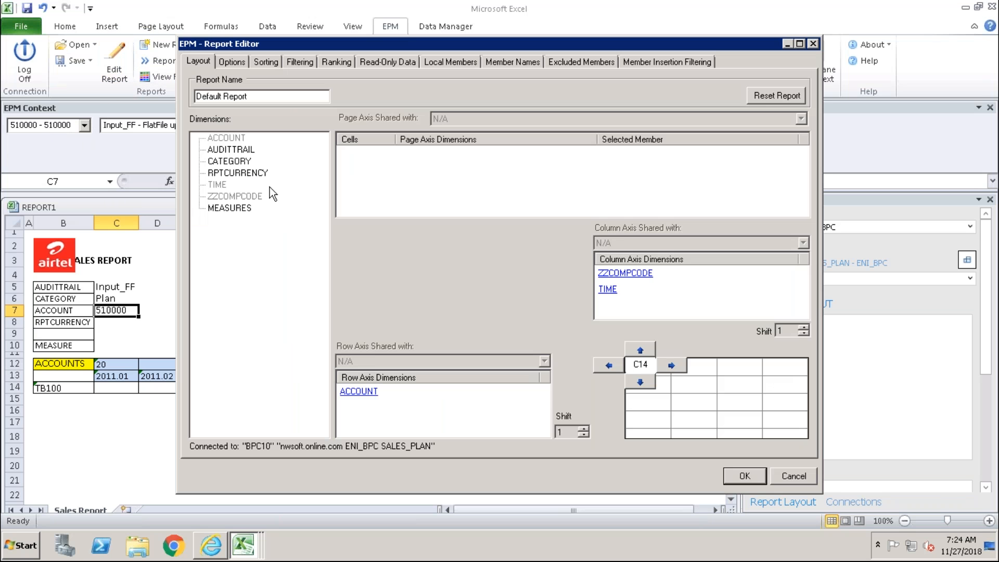
click(372, 398)
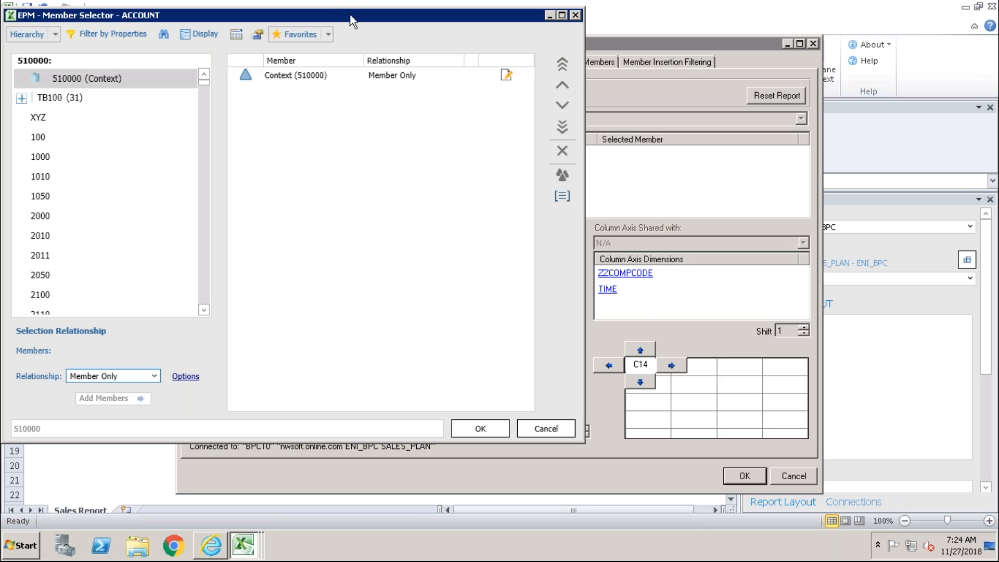
drag(351, 15, 450, 73)
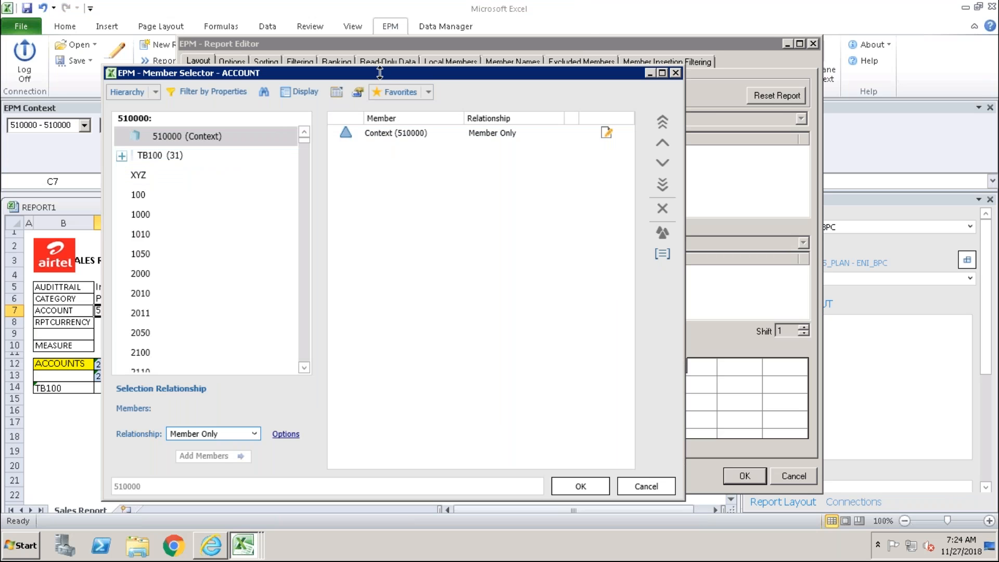
drag(394, 78, 394, 80)
drag(462, 90, 578, 103)
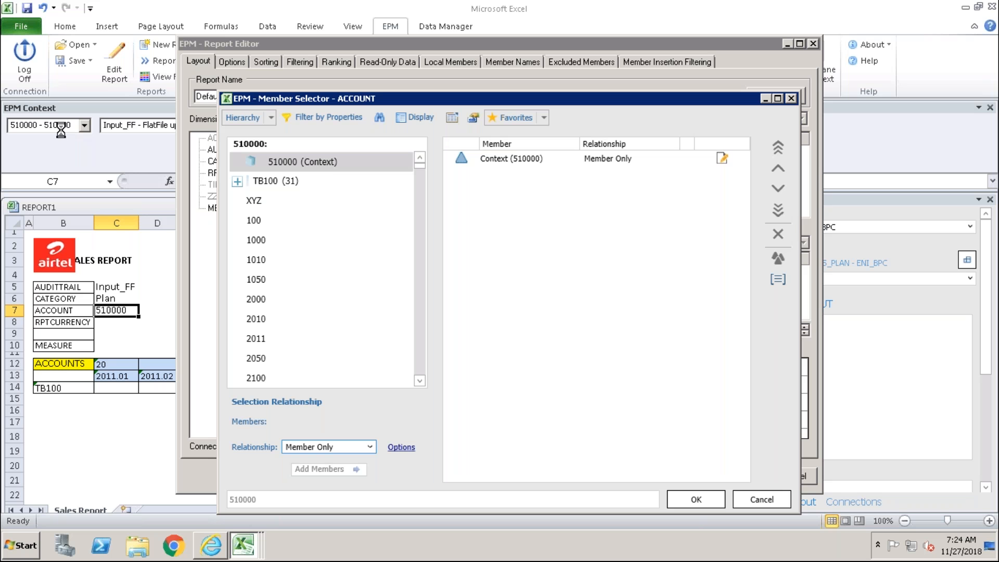
click(782, 500)
click(794, 476)
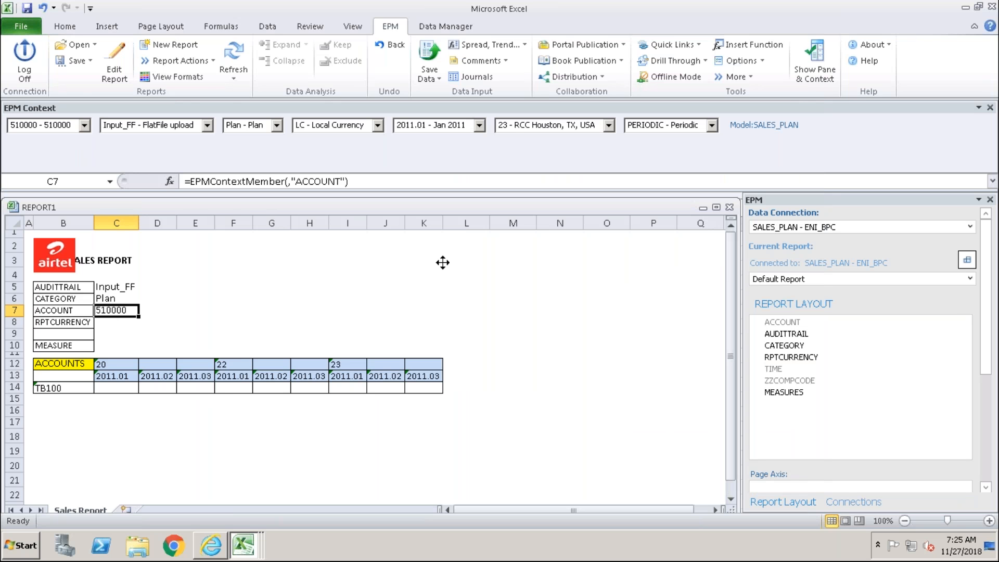
click(235, 51)
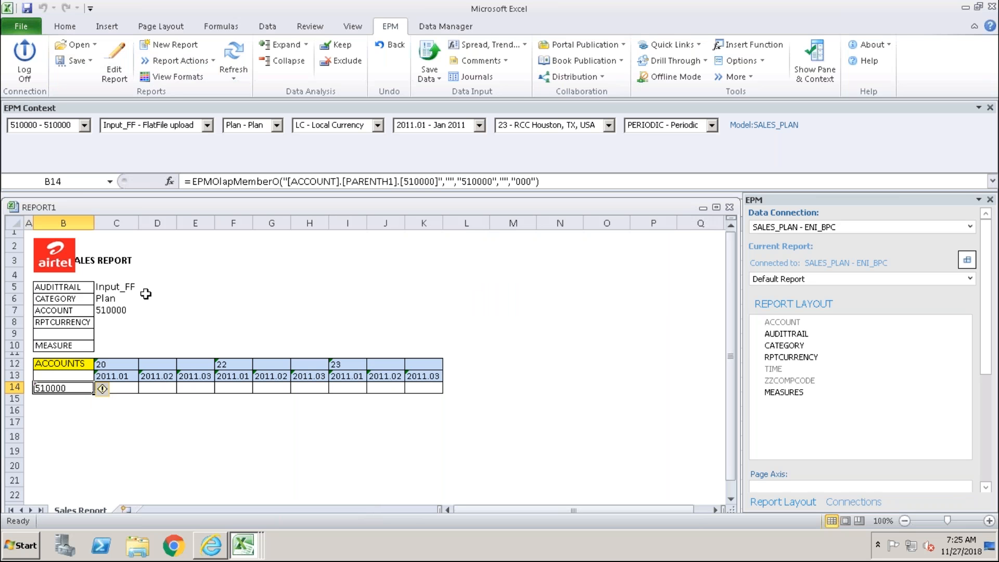
Step: Set the CATEGORY context member in C6 to Actual and refresh the report
click(104, 298)
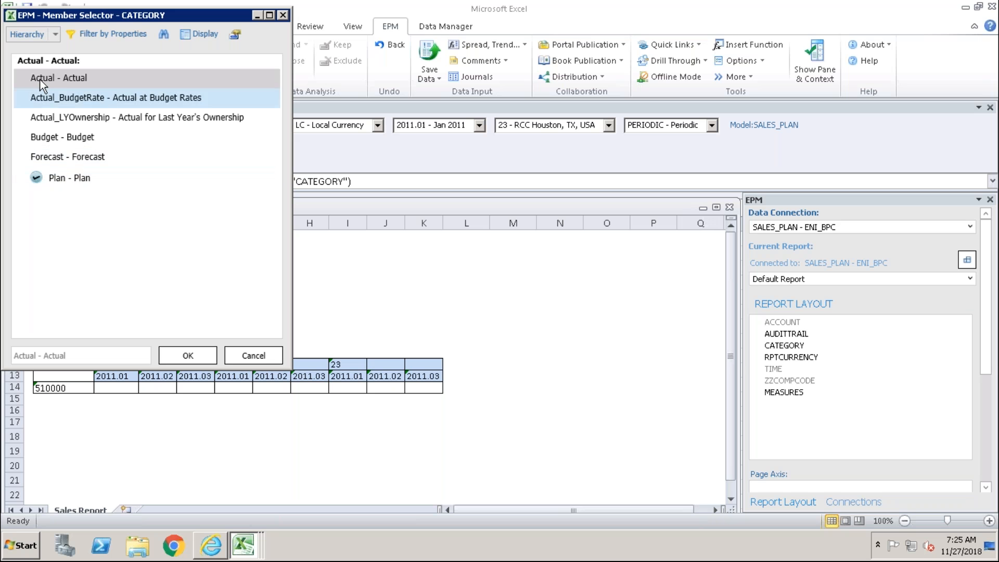
click(39, 79)
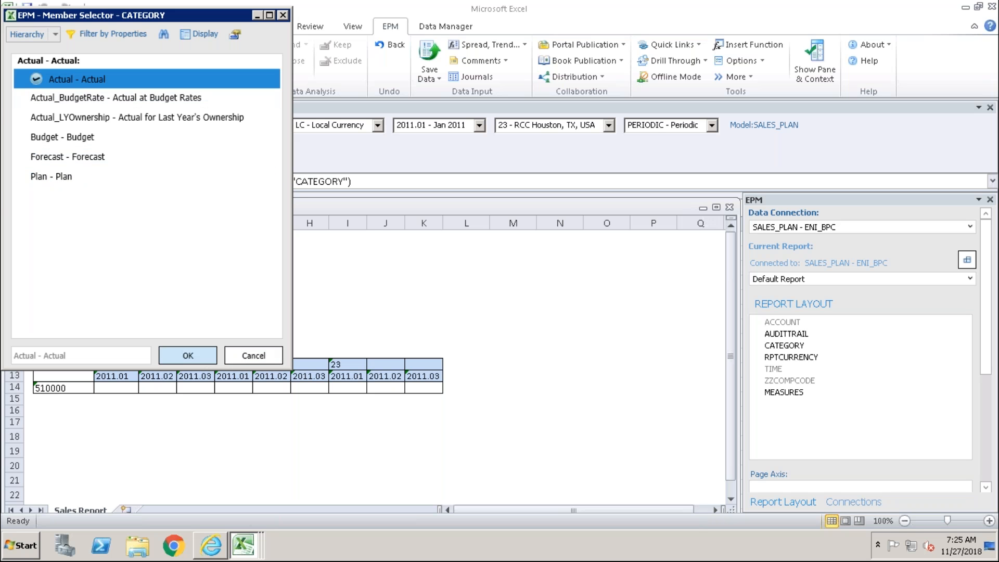
click(188, 355)
click(237, 59)
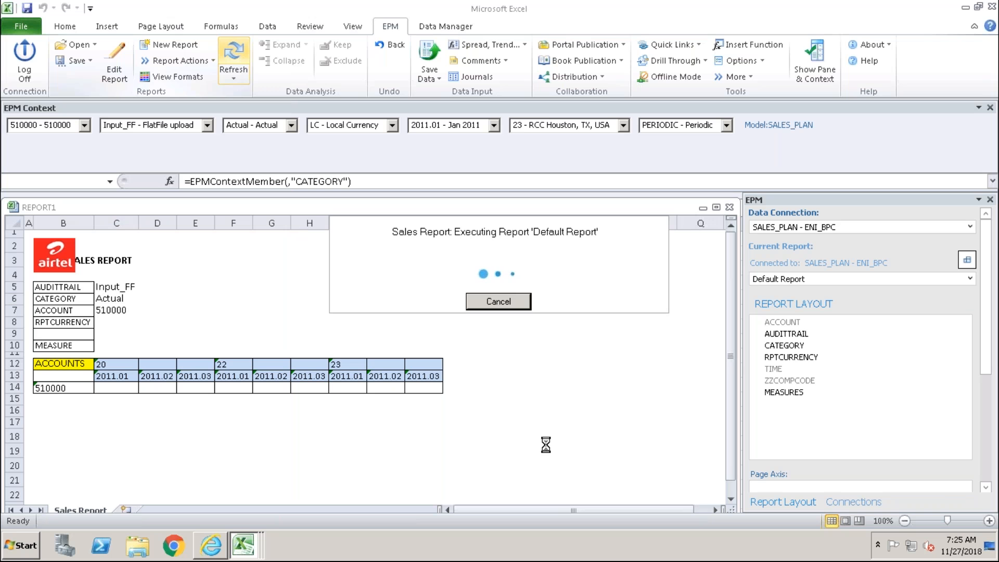
Step: Enter an EPMContextMember formula in C8 with RPTCURRENCY as its Dimension
click(102, 323)
text(=)
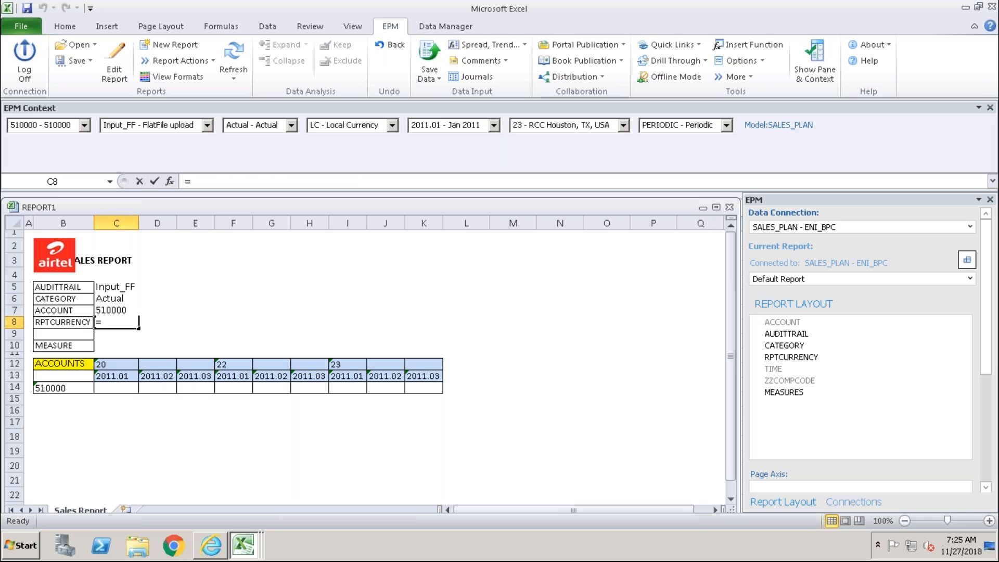
text(epmc)
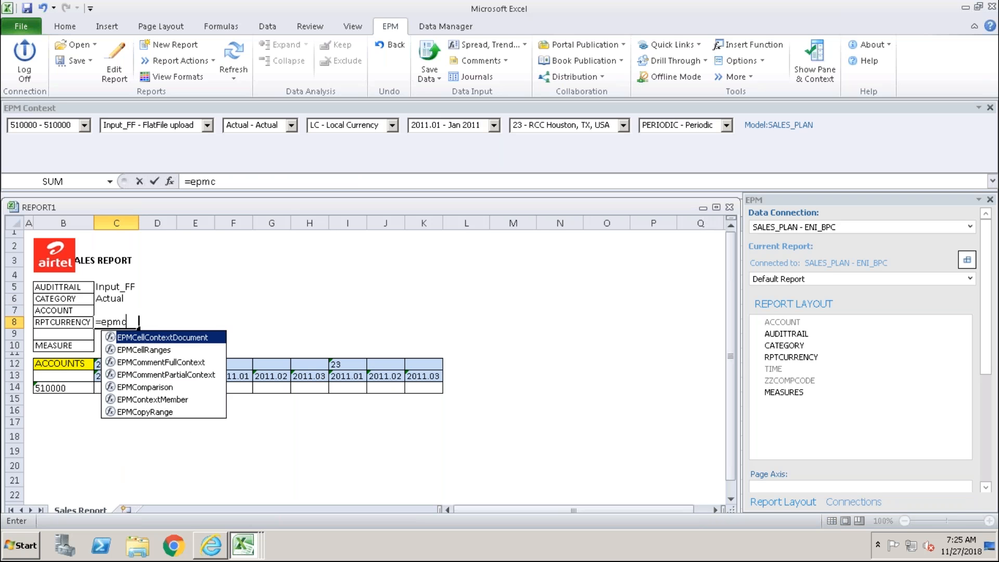
text(ontext)
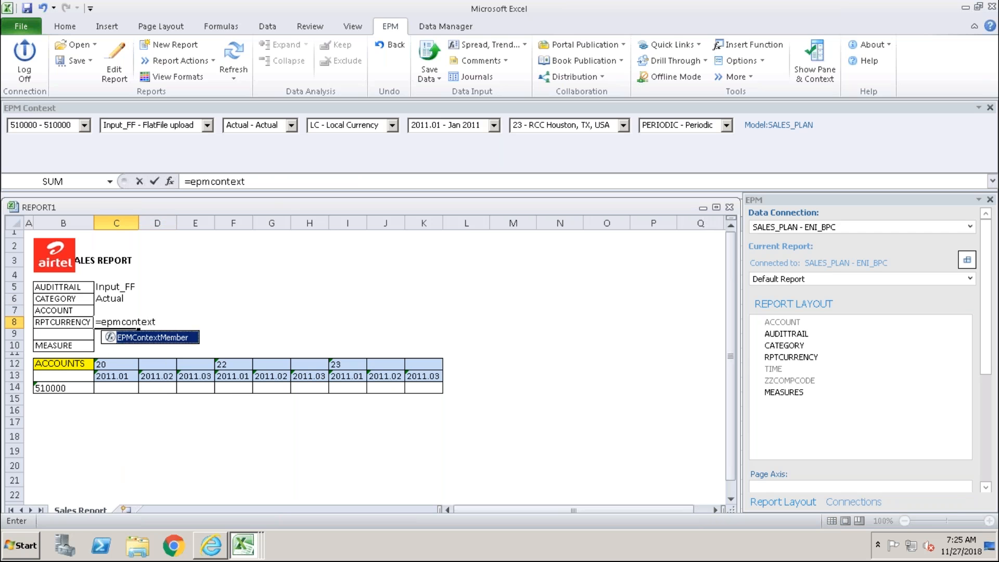
double_click(141, 337)
click(167, 181)
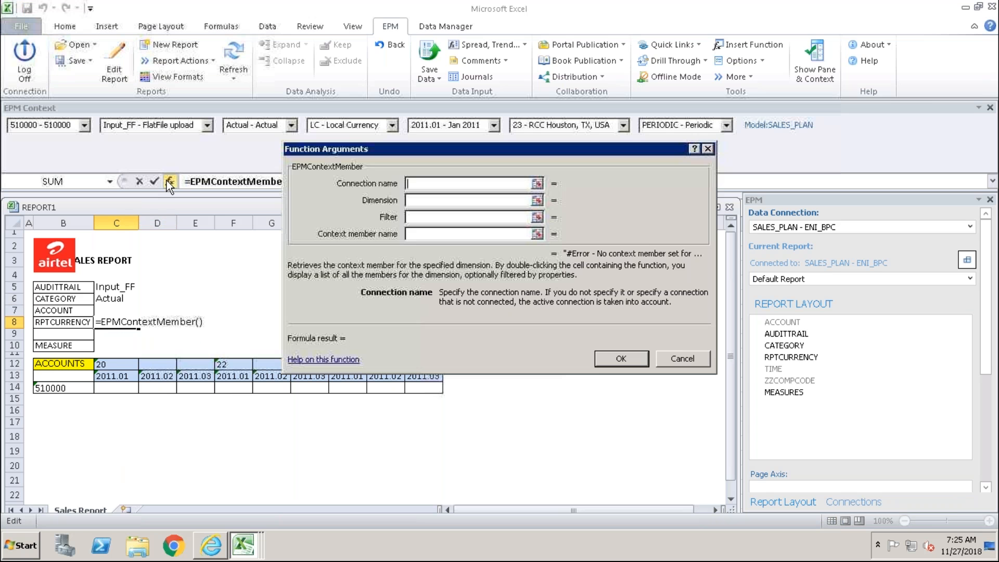
click(418, 200)
text(R)
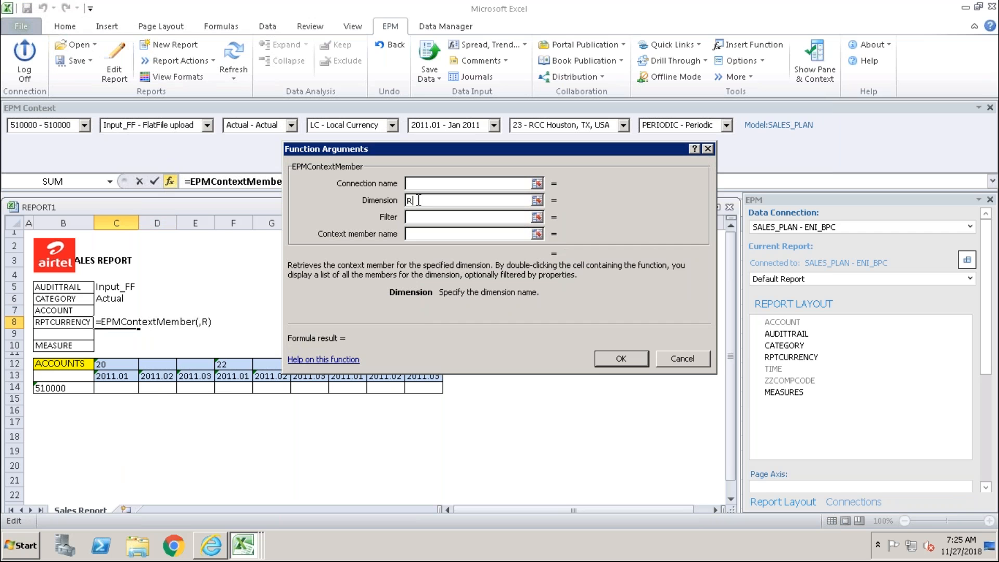
text(PTCURRENCY)
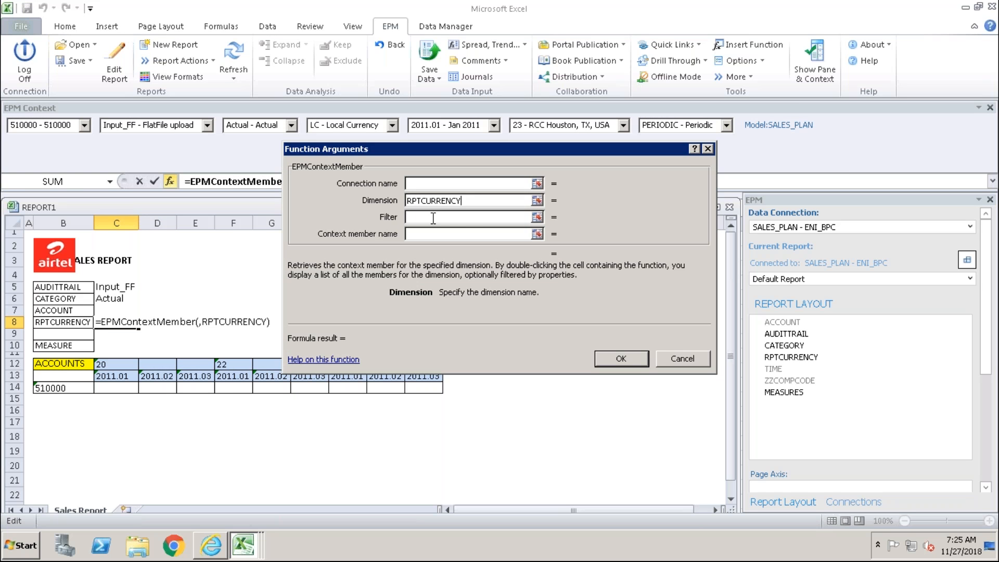
click(429, 218)
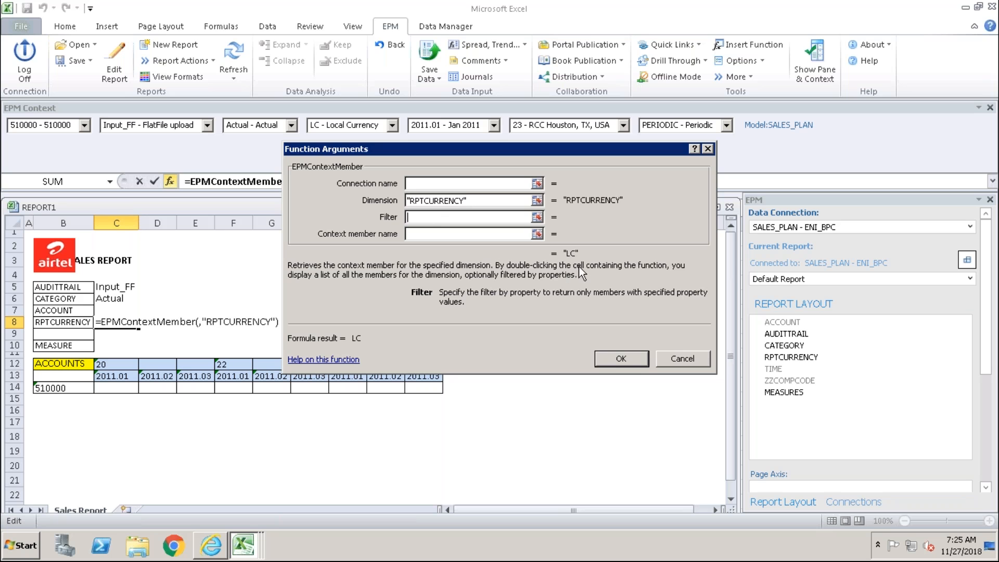
click(612, 361)
click(101, 419)
Step: Label the blank cell B9 below RPTCURRENCY as TIME
click(68, 334)
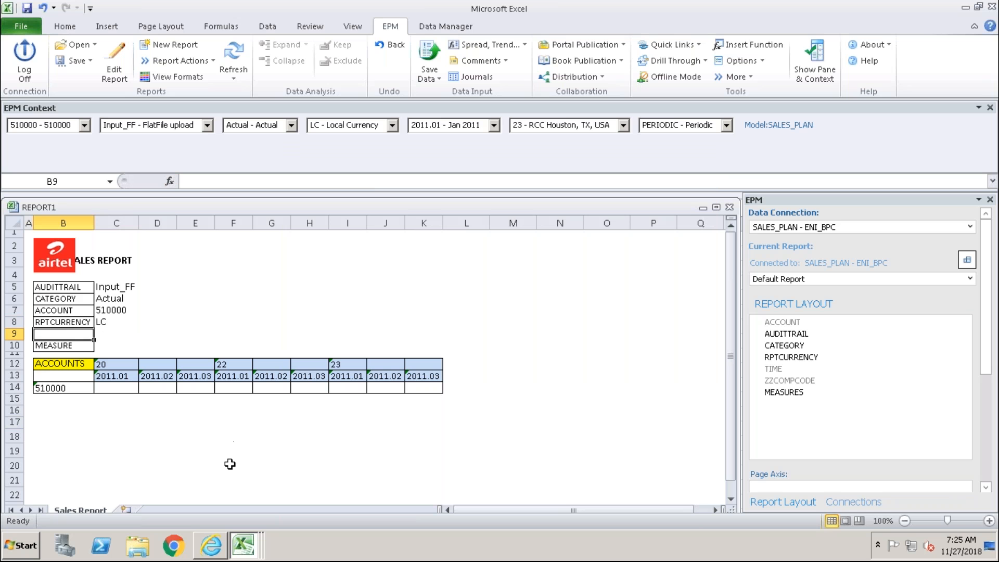
text(TI)
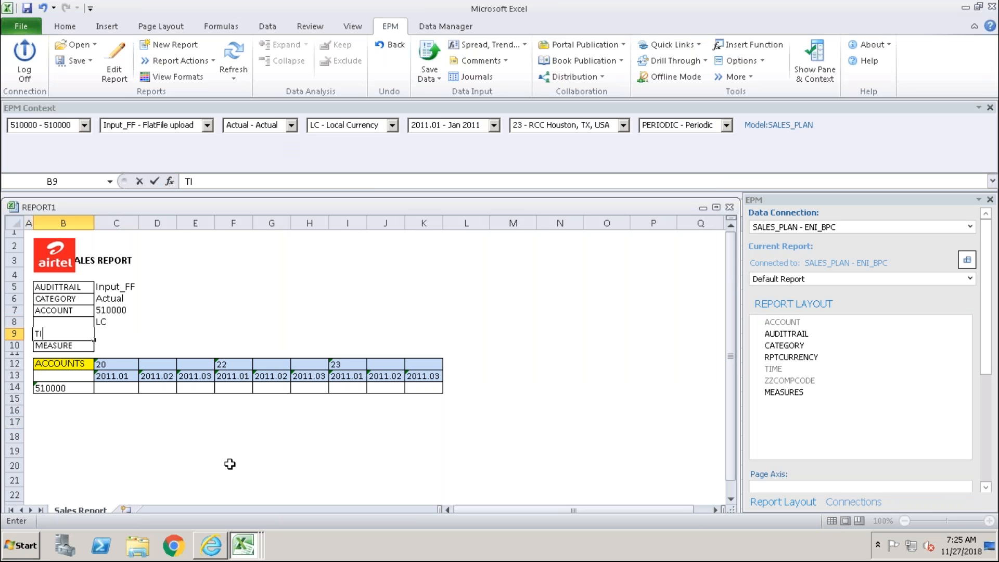
text(ME)
click(118, 434)
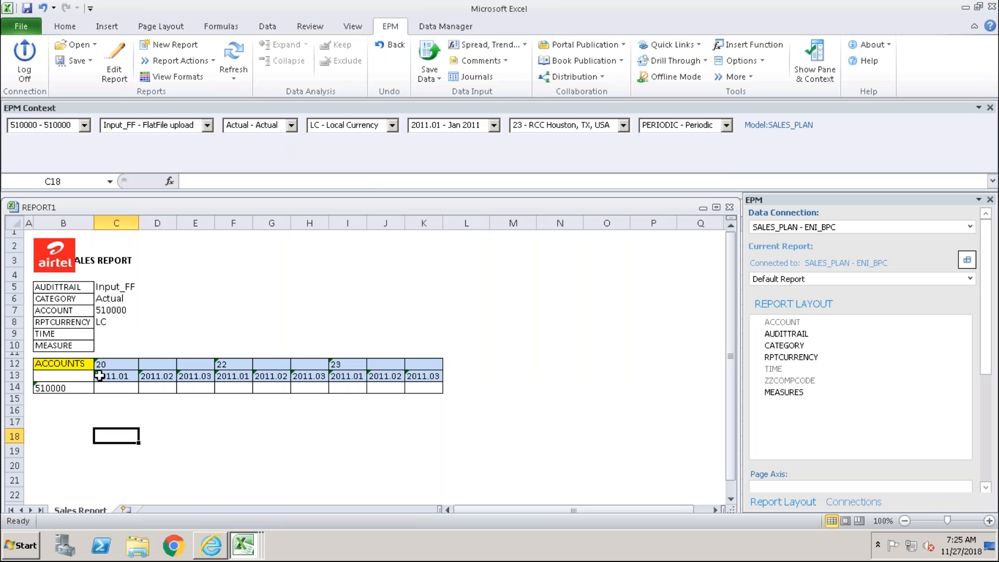
Step: Enter an EPMContextMember formula in C9 with TIME as its Dimension
click(106, 334)
text(=EPMCONTEXT)
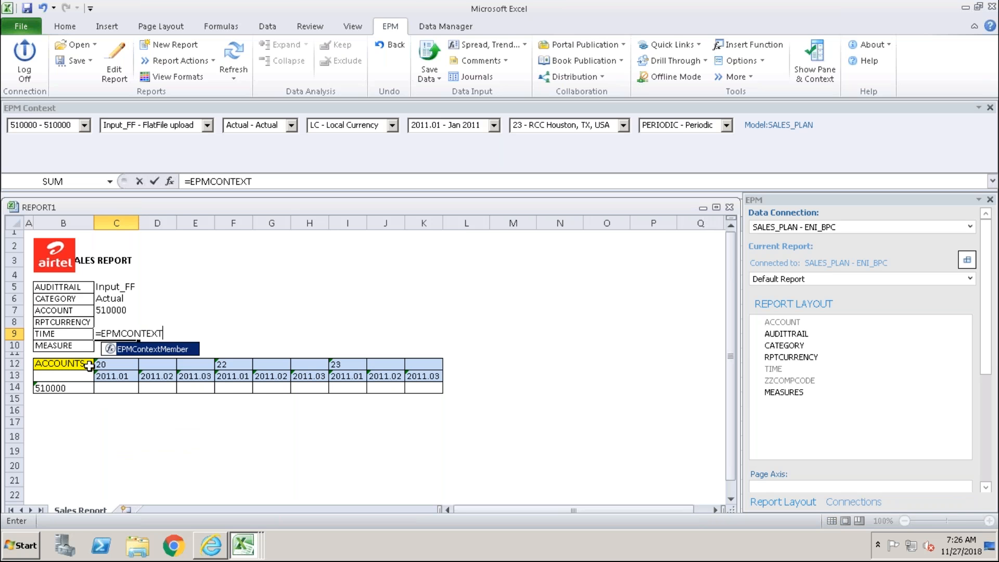
double_click(109, 350)
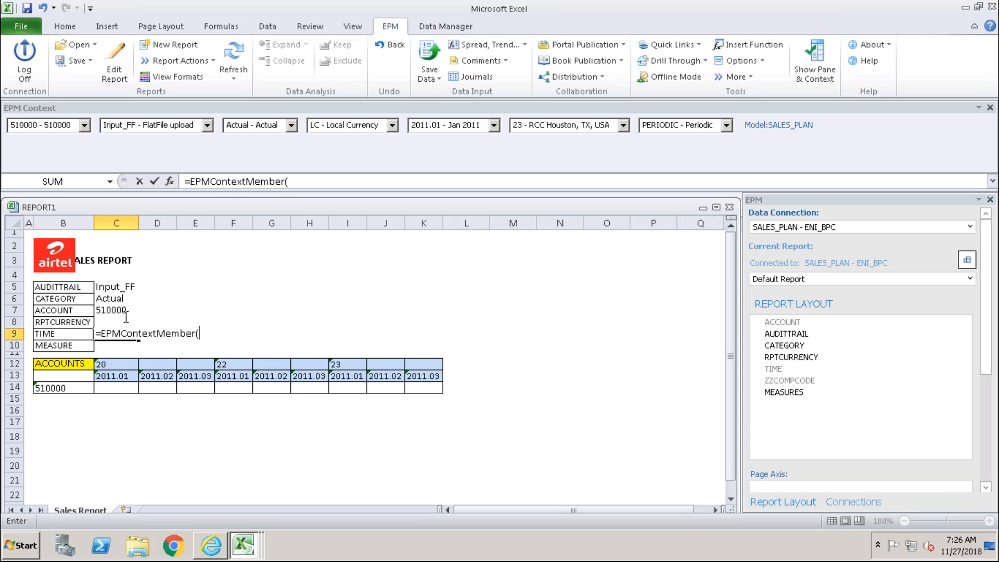
click(170, 181)
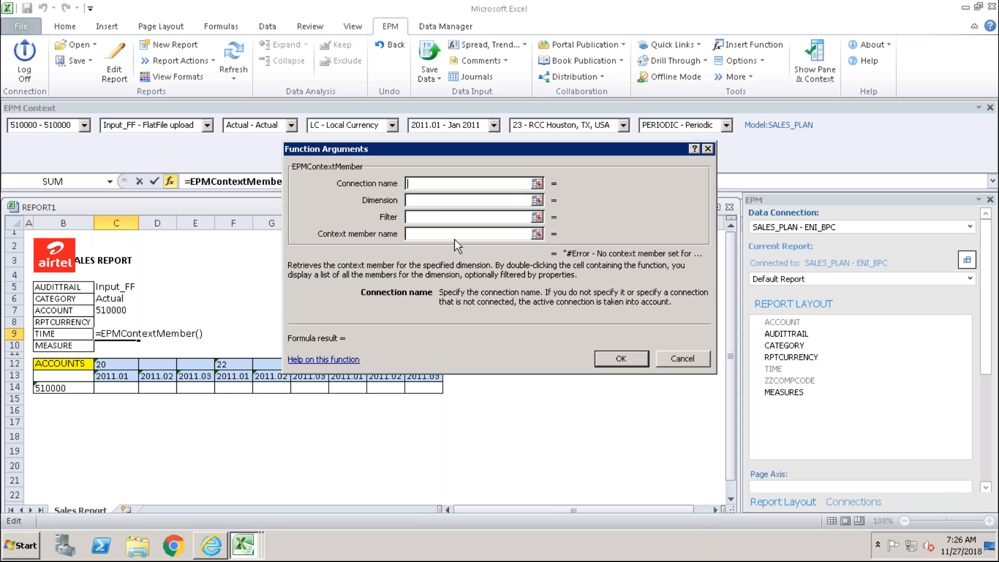
click(432, 202)
text(TIME)
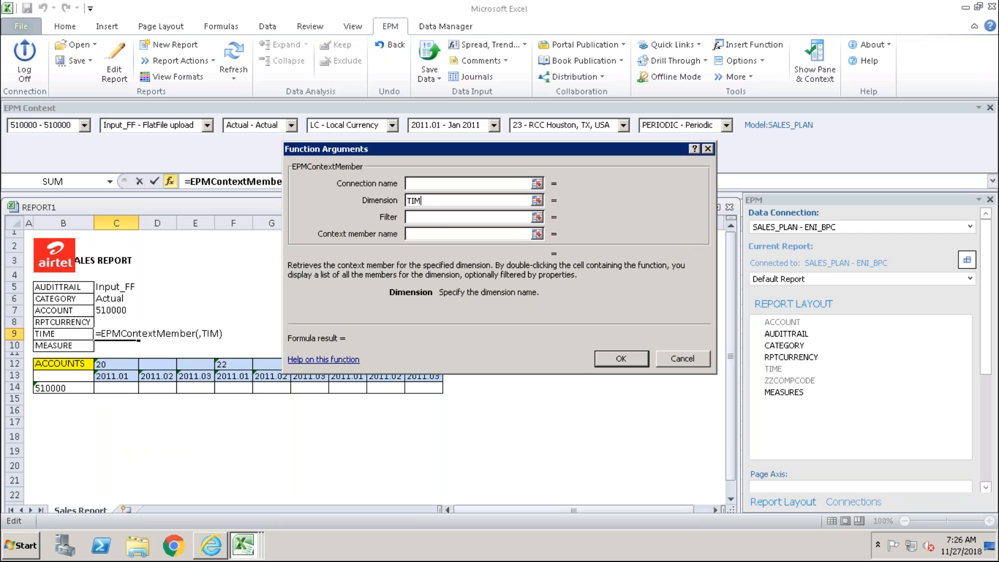
click(430, 215)
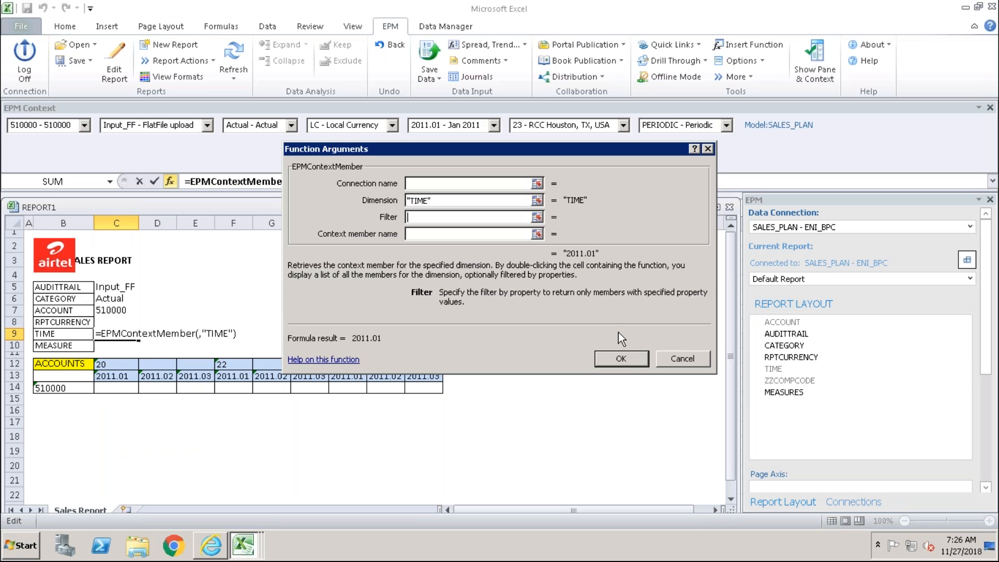
click(628, 359)
click(154, 447)
click(115, 333)
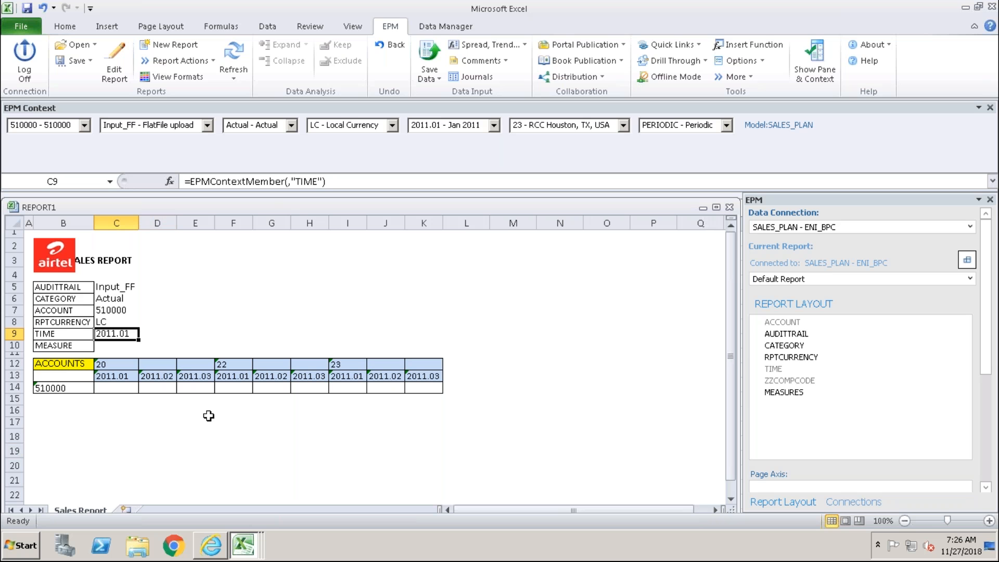
Step: Insert a row above MEASURE and label its column B cell COMPANYCODE
right_click(14, 345)
click(55, 238)
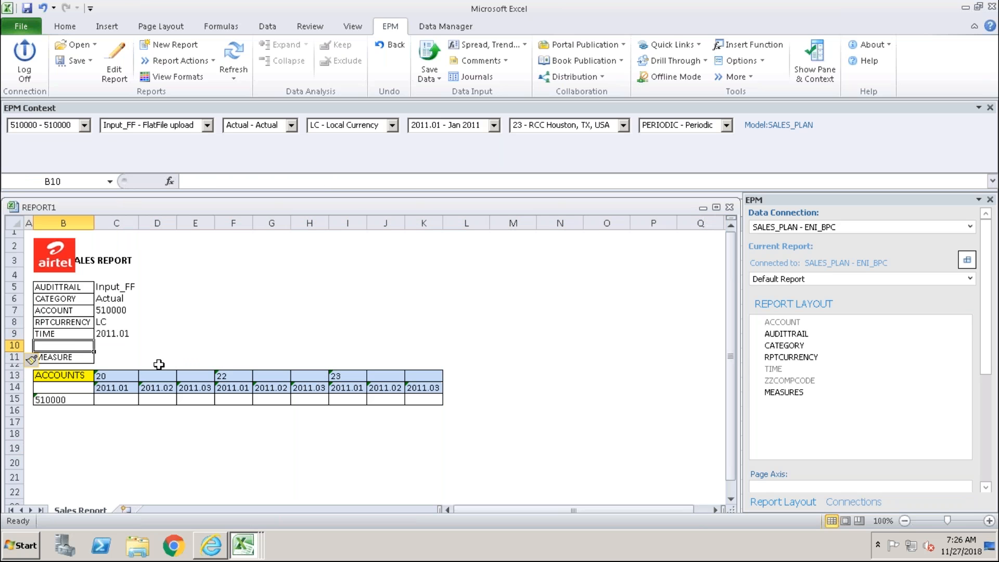
text(CO)
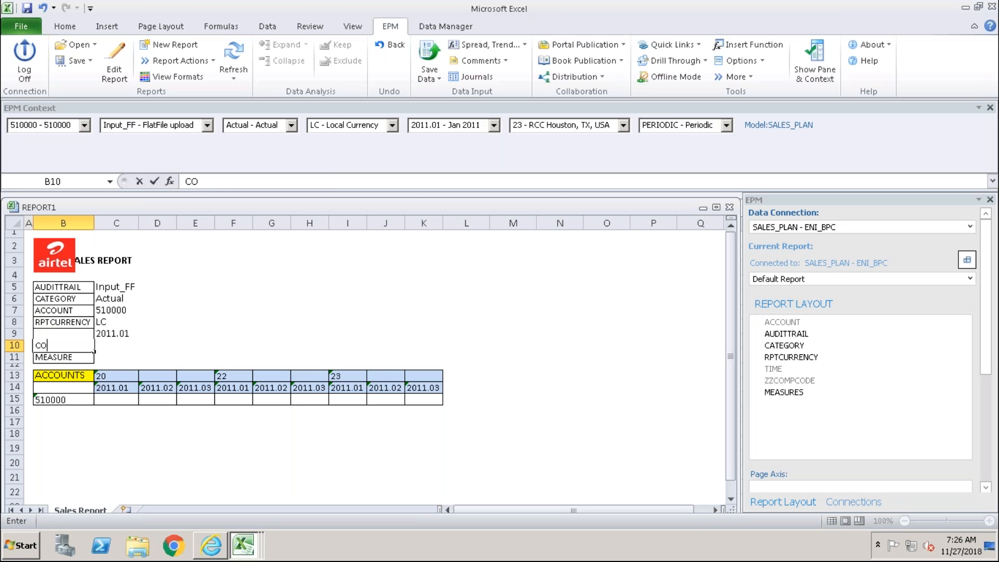
text(MPANYCODE)
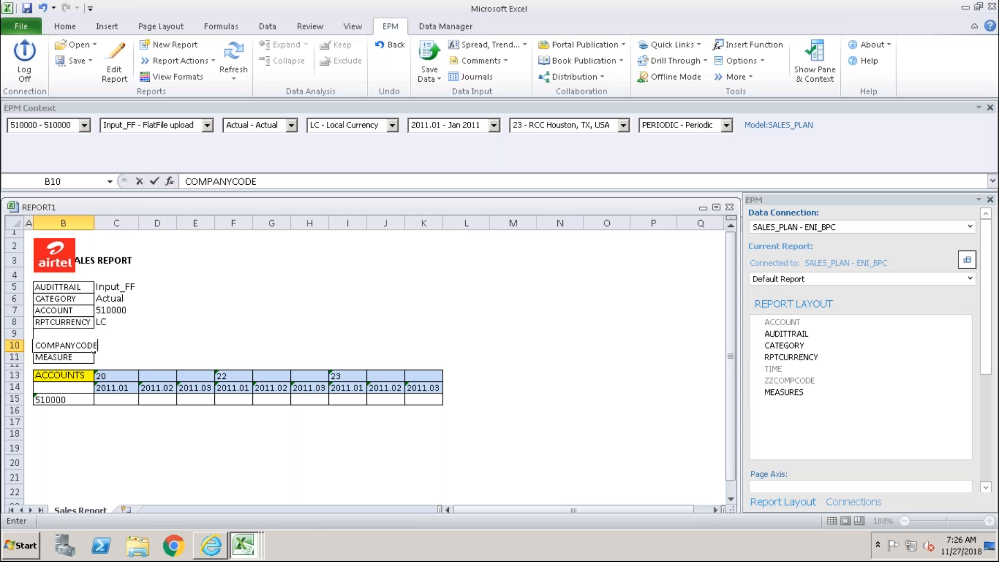
click(148, 460)
Step: Enter an EPMContextMember formula in C10 with ZZCOMPCODE as its Dimension
click(115, 346)
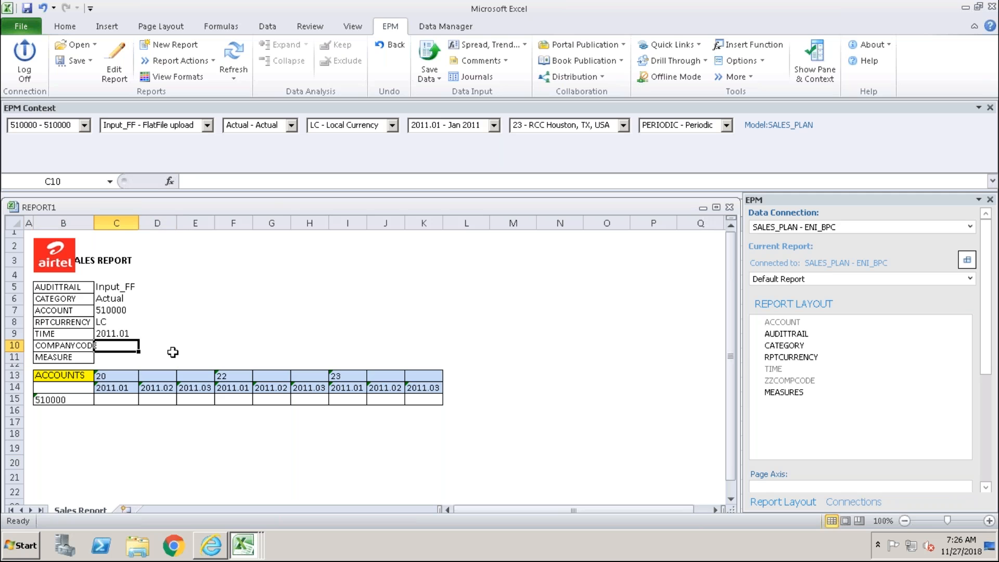
text(=epmc)
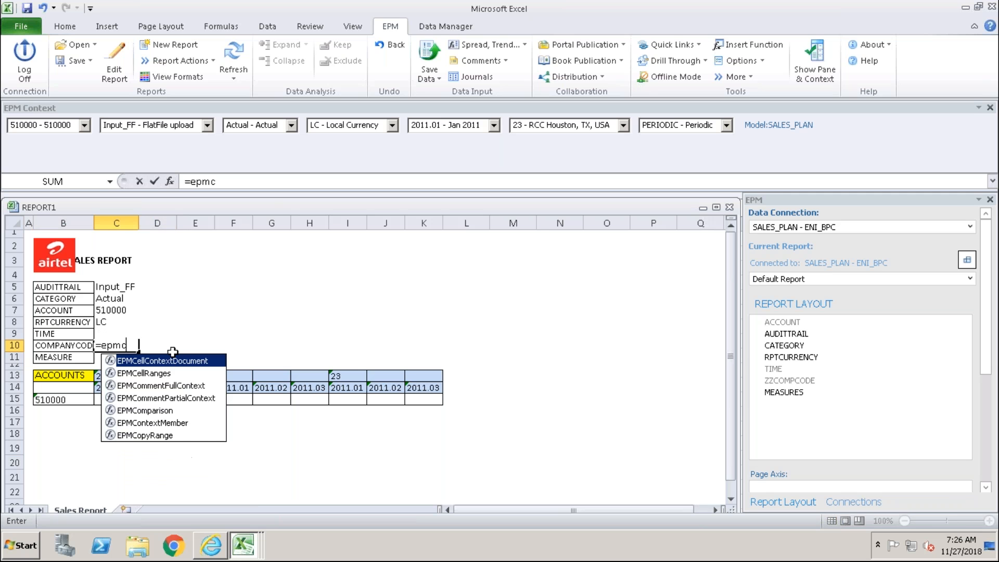
text(ontex)
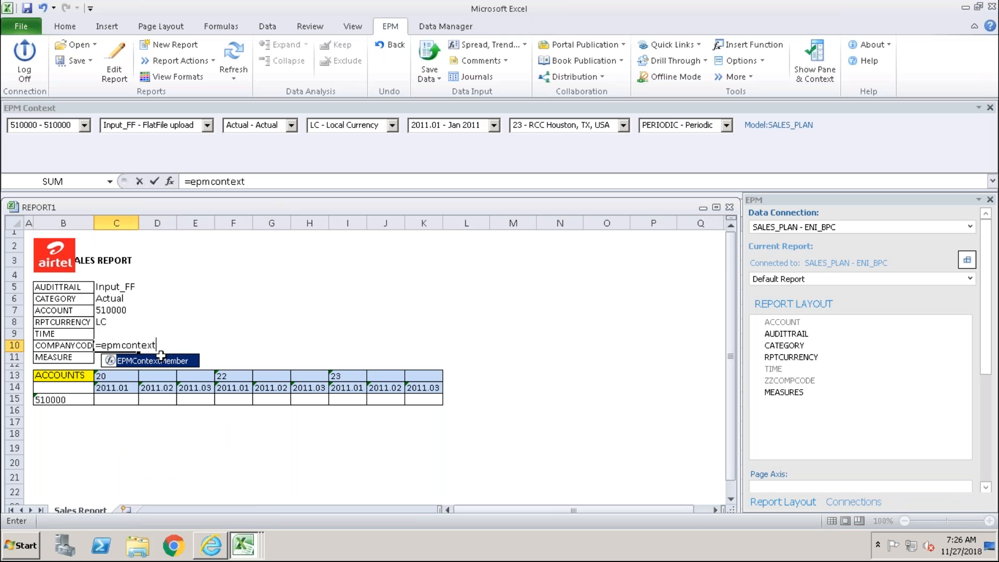
text(t)
double_click(109, 357)
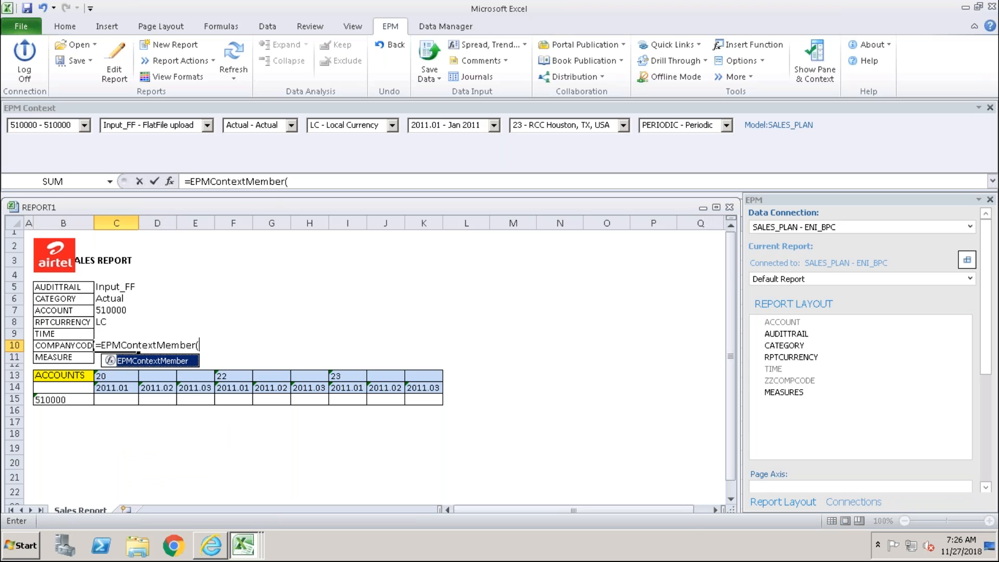
key(ctrl+a)
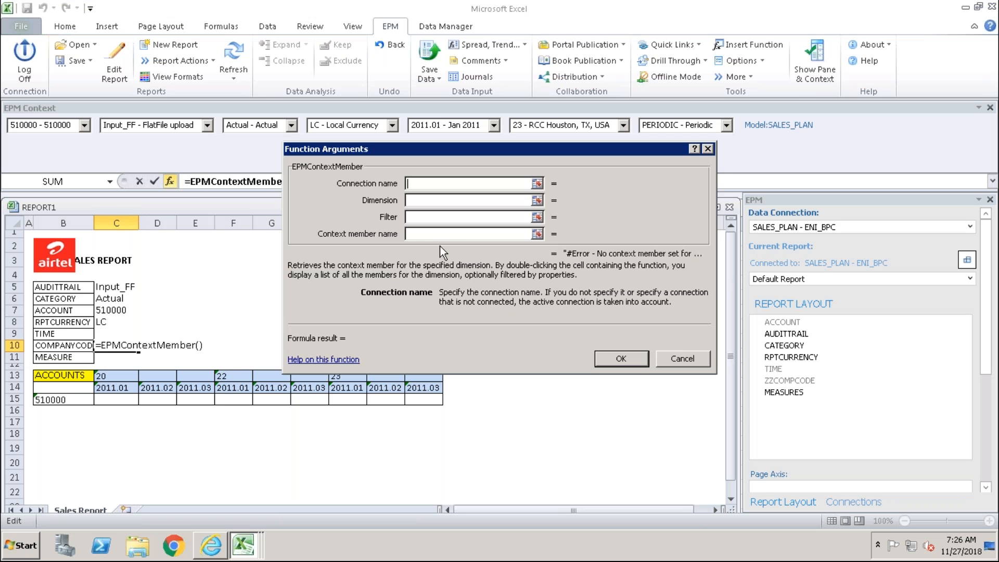
key(Tab)
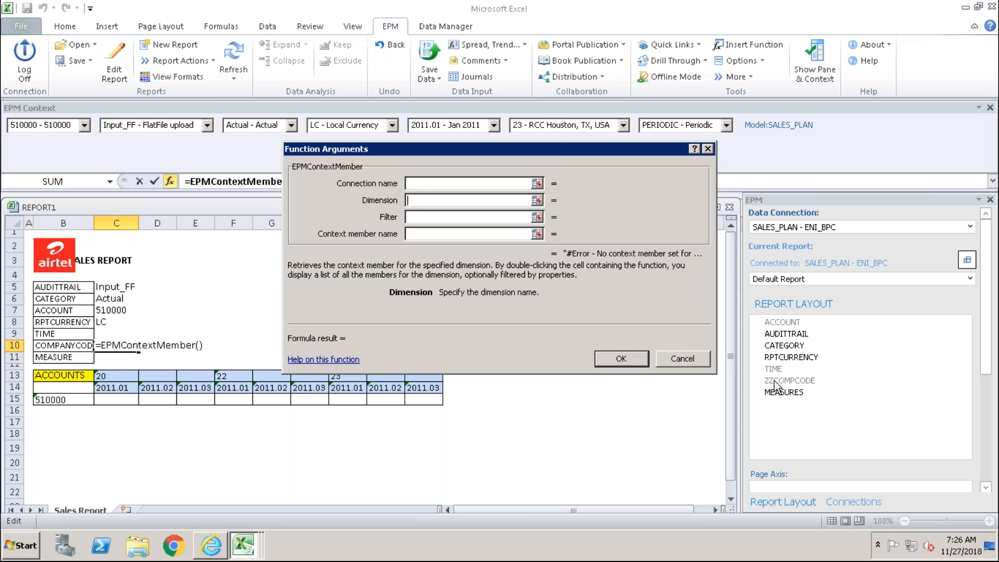
text(ZZCOM)
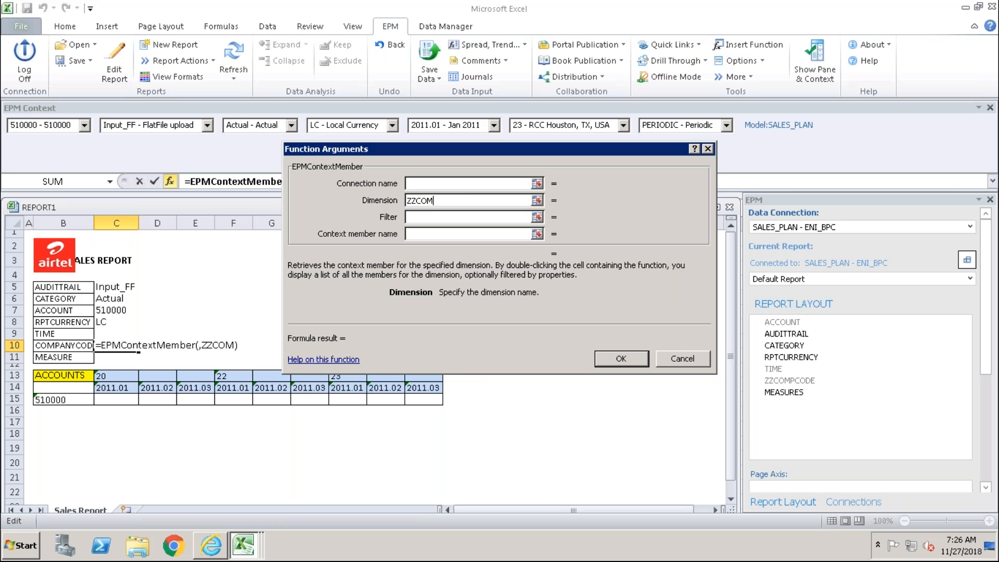
text(PCODE)
key(Tab)
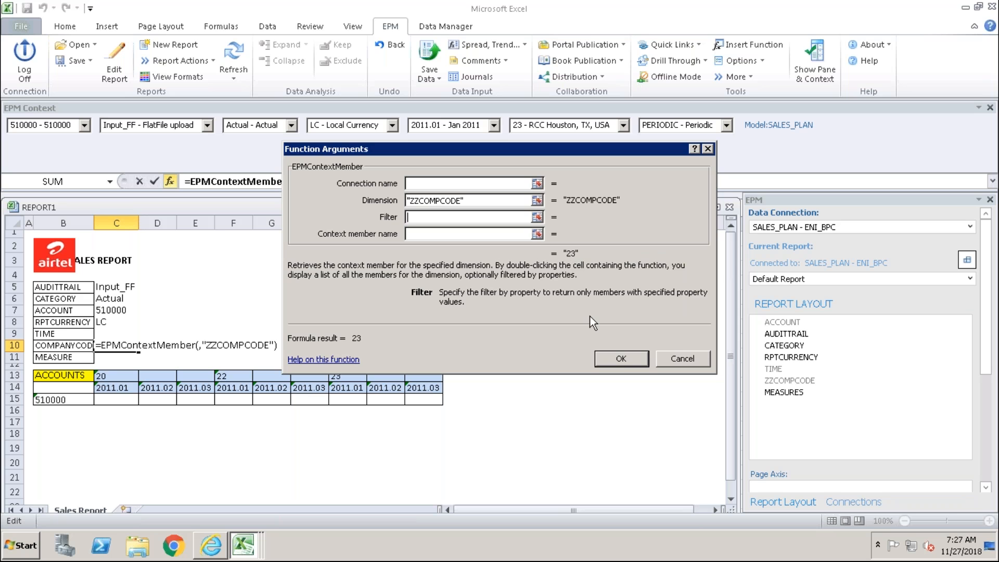
click(621, 358)
click(154, 434)
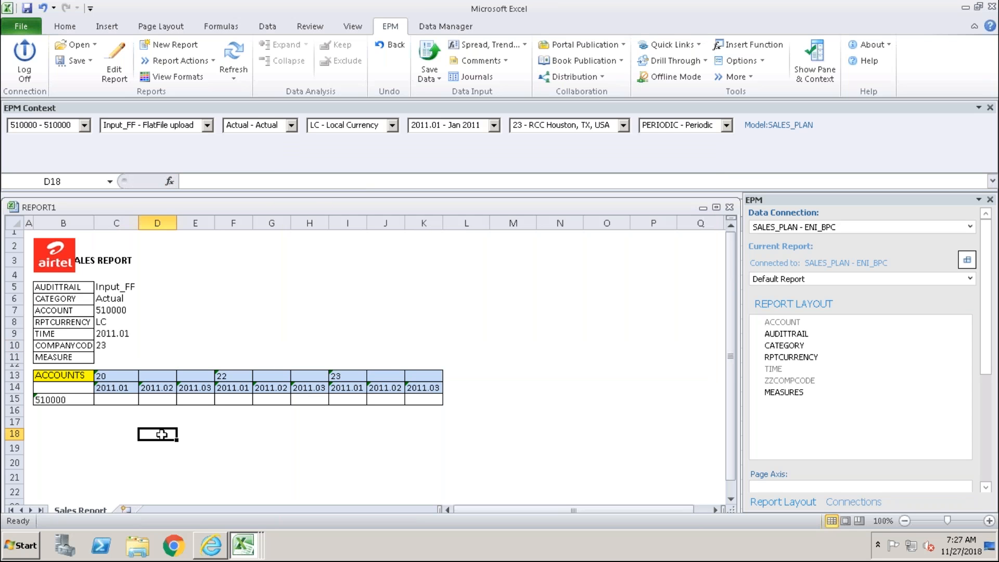
Step: Enter an EPMContextMember formula in C11 with MEASURES as its Dimension, and refresh the report
click(103, 356)
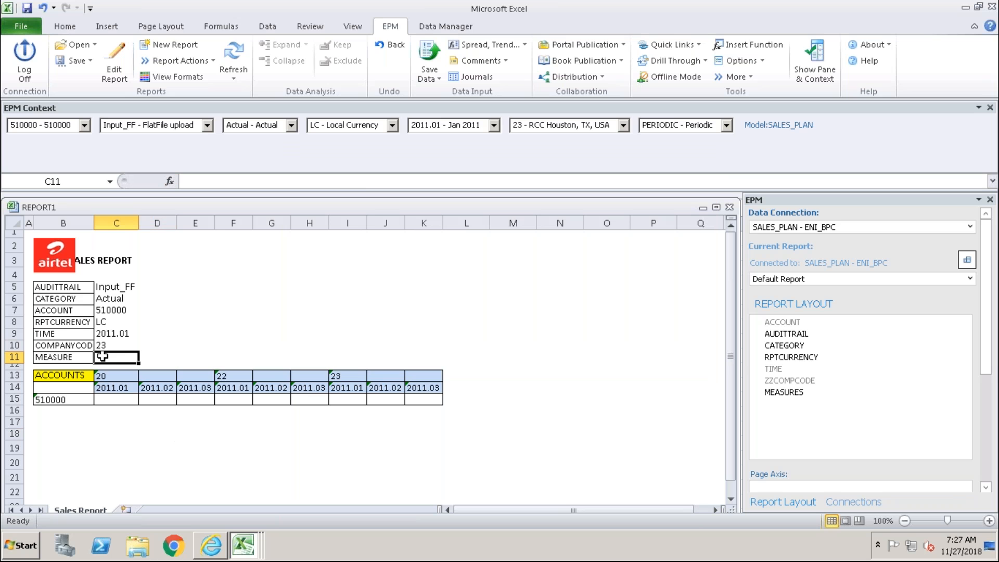
text(=)
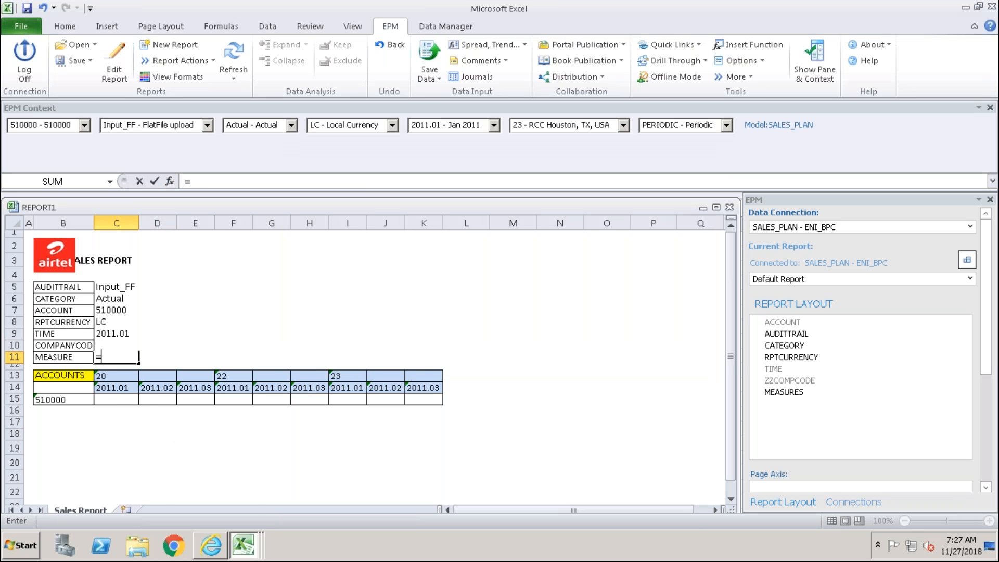
text(epmcontext)
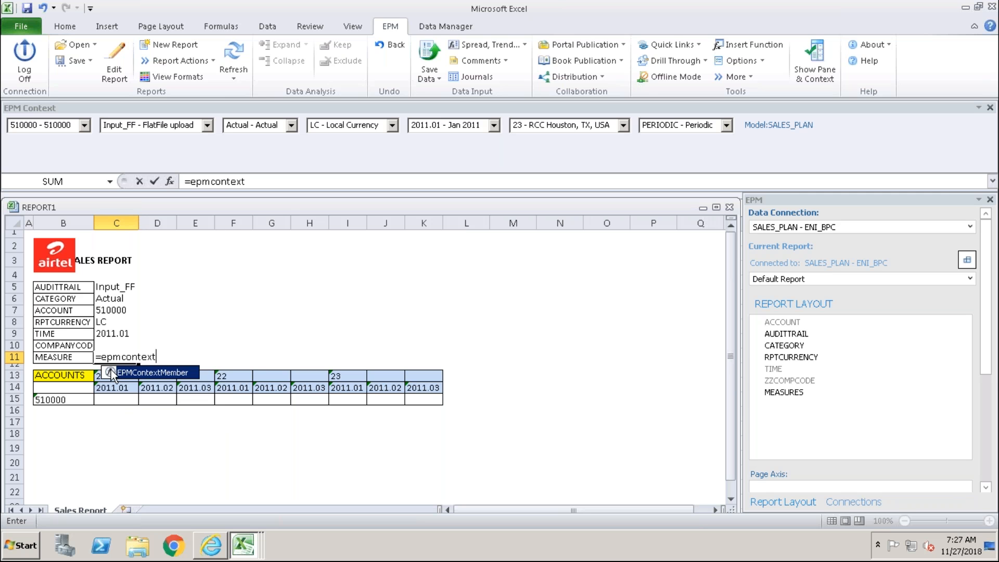
double_click(113, 372)
click(169, 181)
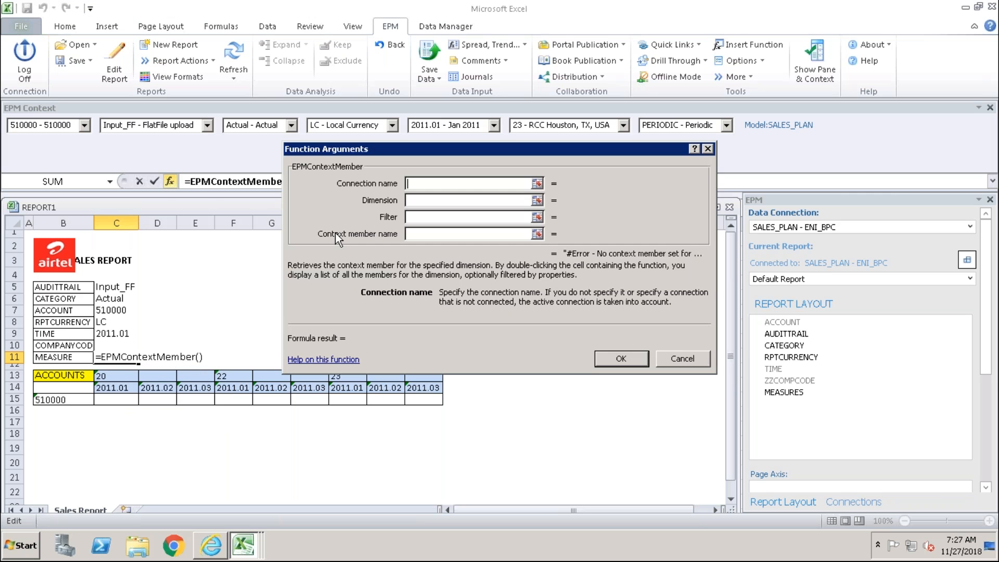
click(411, 199)
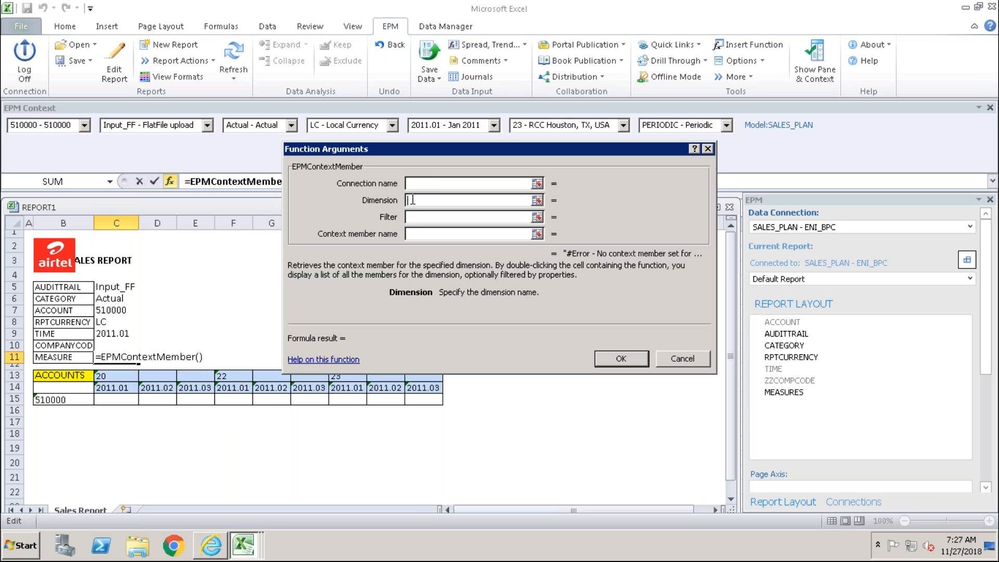
text(MEAS)
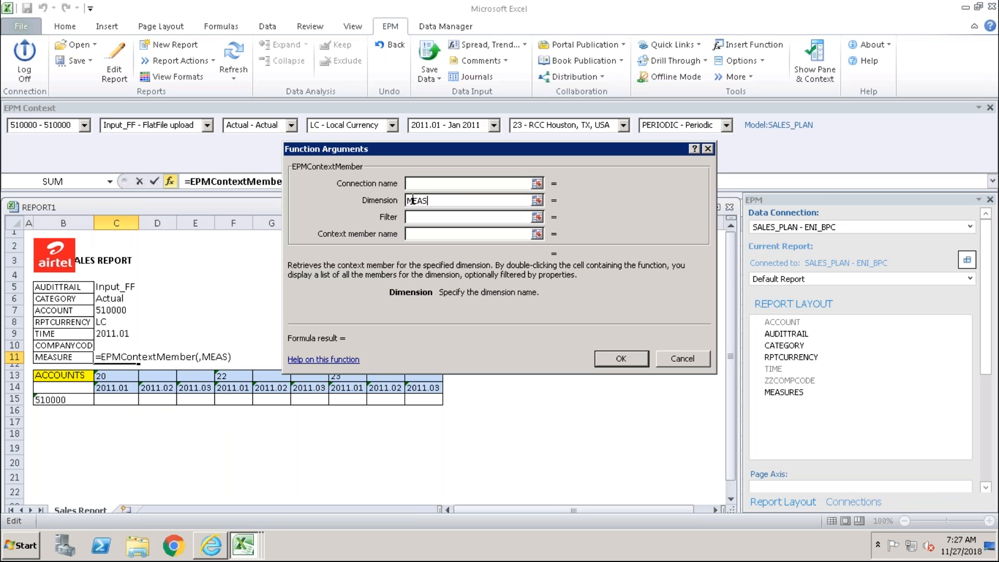
text(URES)
key(Tab)
click(612, 354)
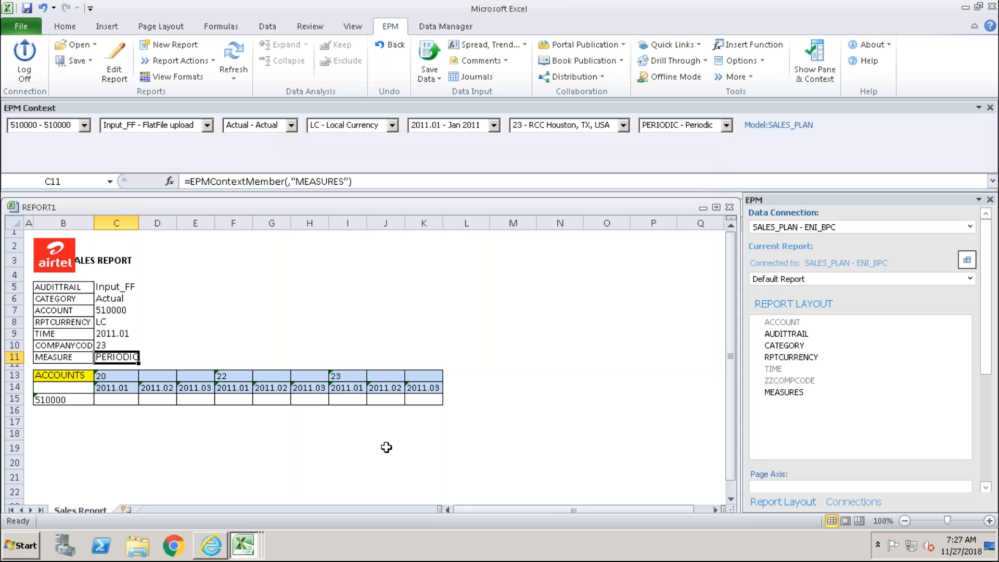
click(190, 464)
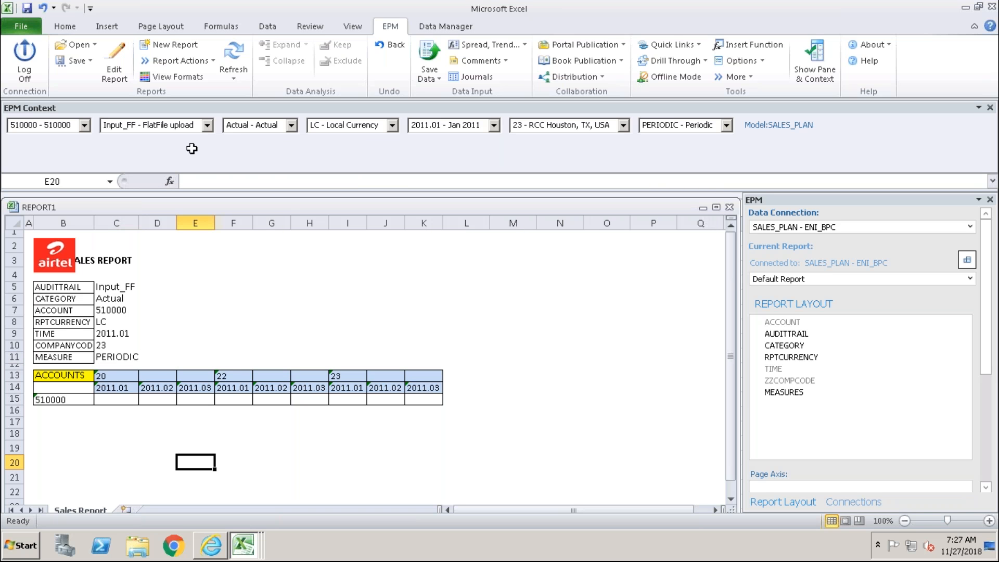
click(233, 57)
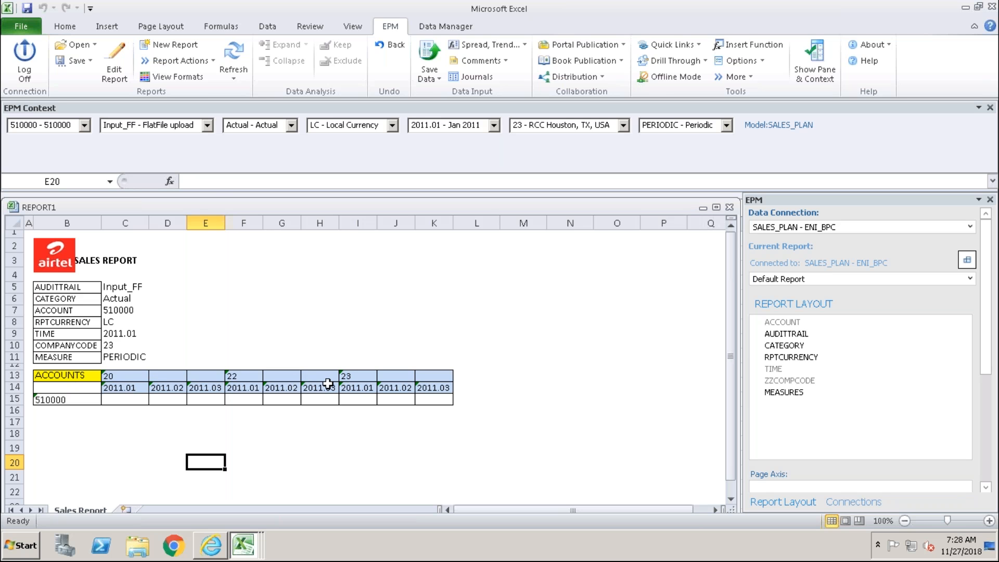
Step: Edit the report so the ZZCOMPCODE column axis uses only the context member 23 instead of its three fixed members
click(113, 62)
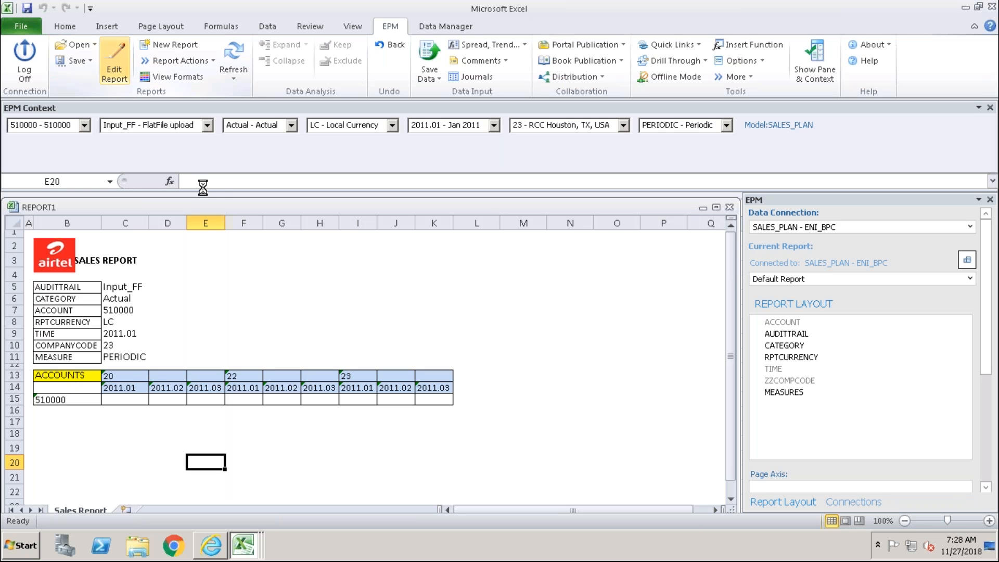
click(624, 273)
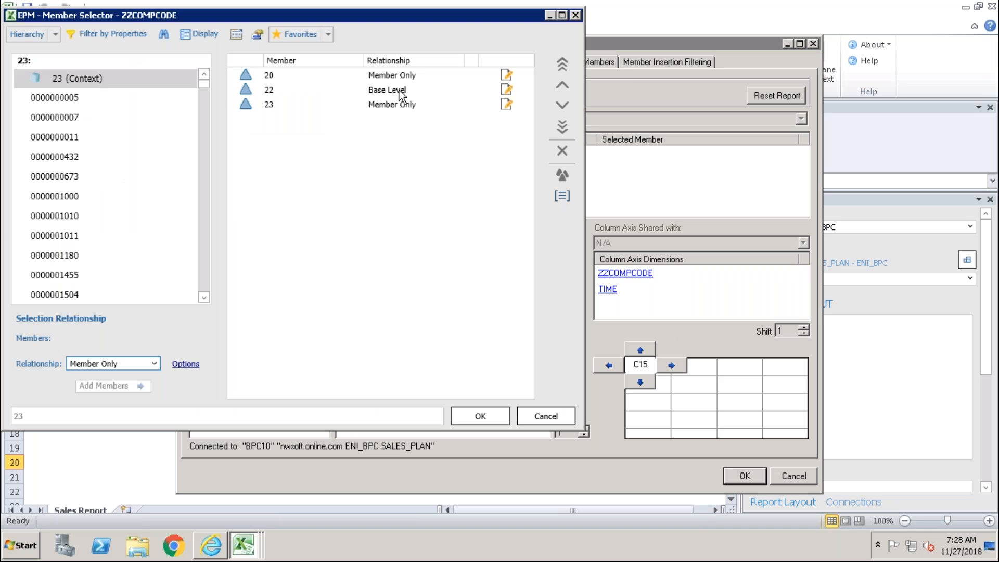
click(398, 90)
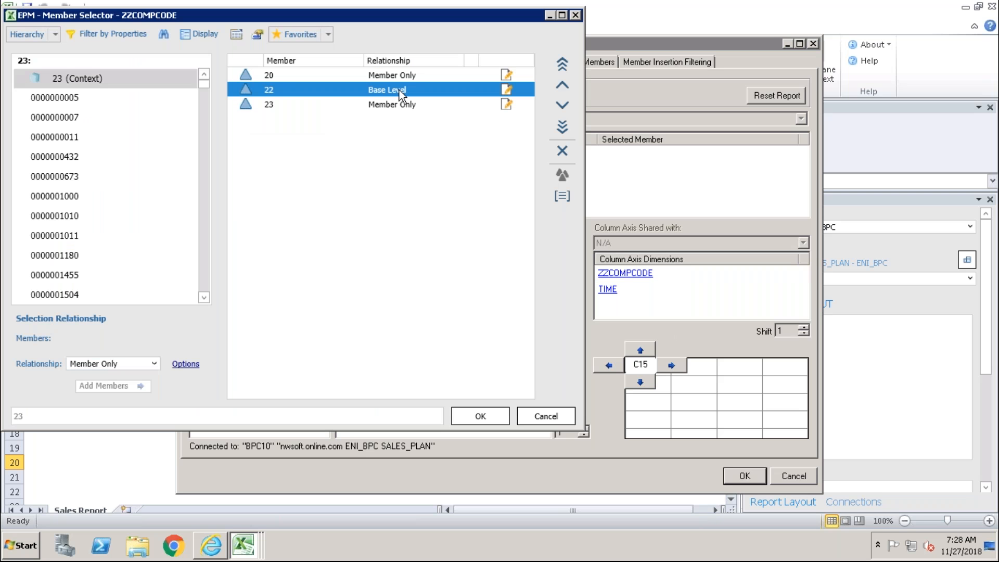
key(ctrl+a)
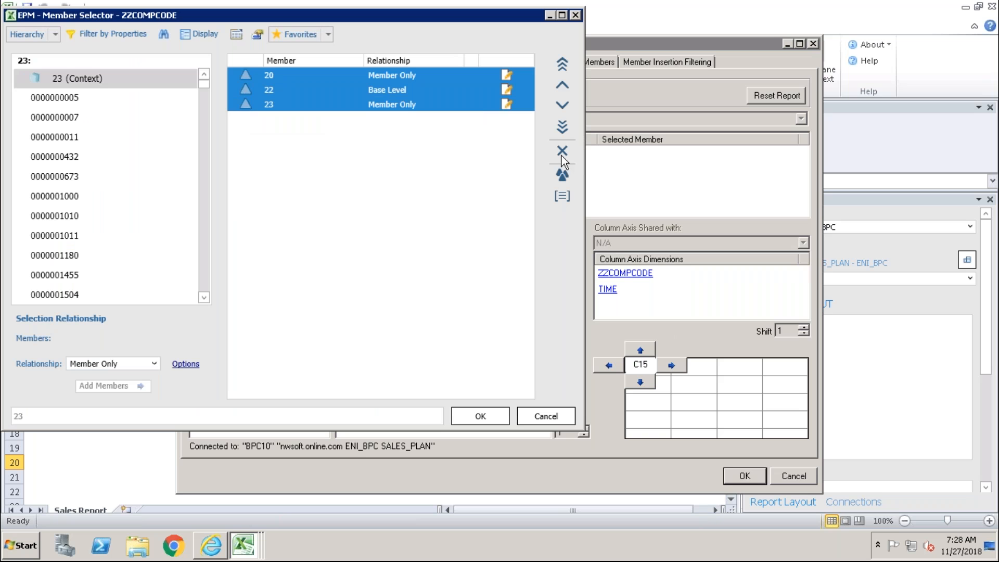
click(561, 152)
click(50, 78)
click(112, 385)
click(478, 415)
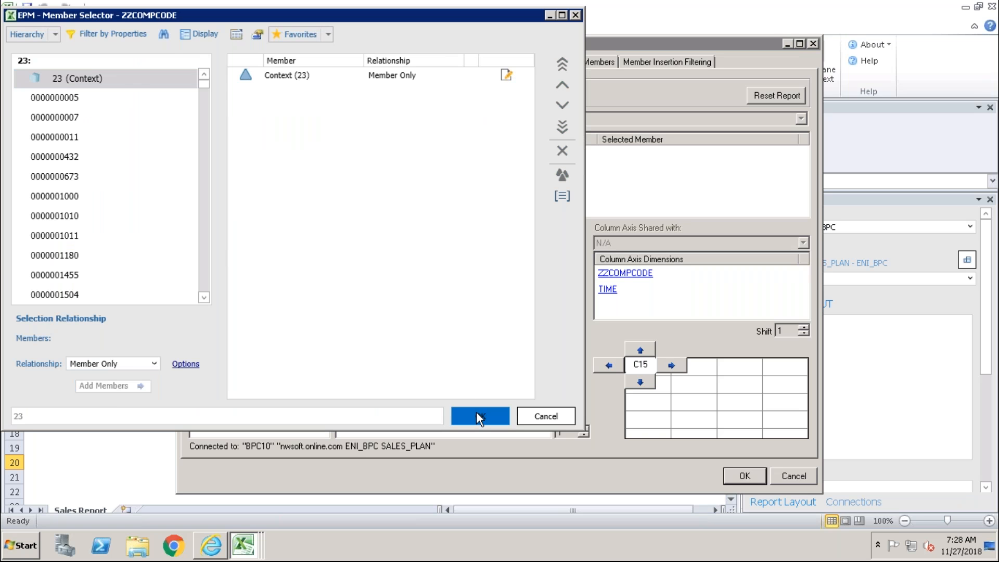
Step: Replace the three fixed members on the TIME column axis with the context member 2011.01 as Member Only, and apply the report changes
mouse_move(604, 295)
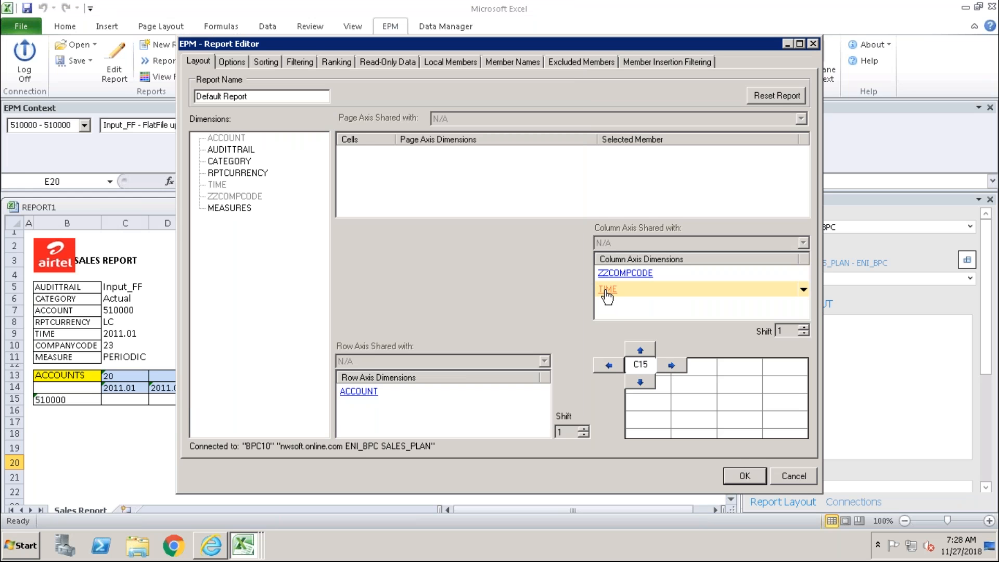
click(606, 290)
click(270, 90)
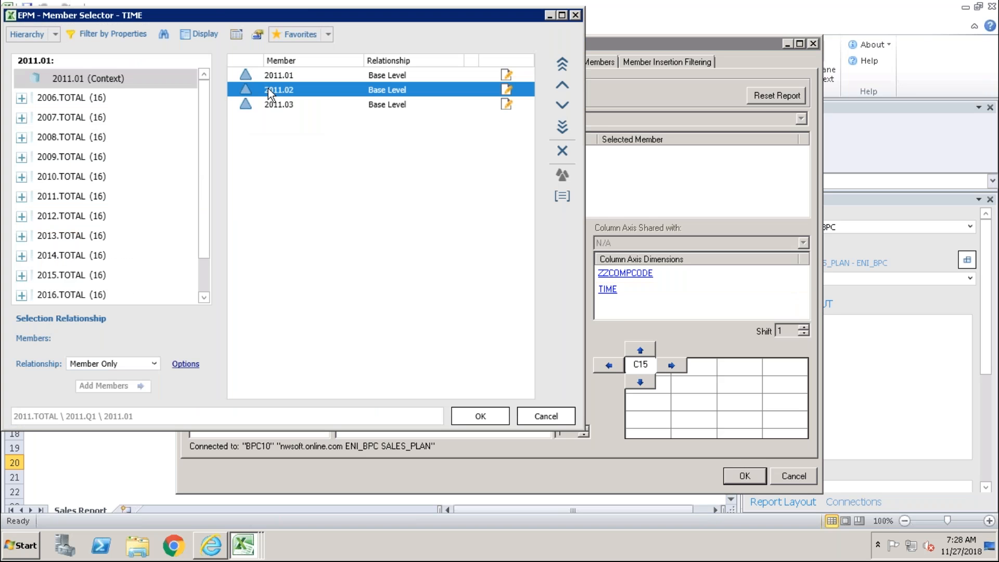
key(ctrl+a)
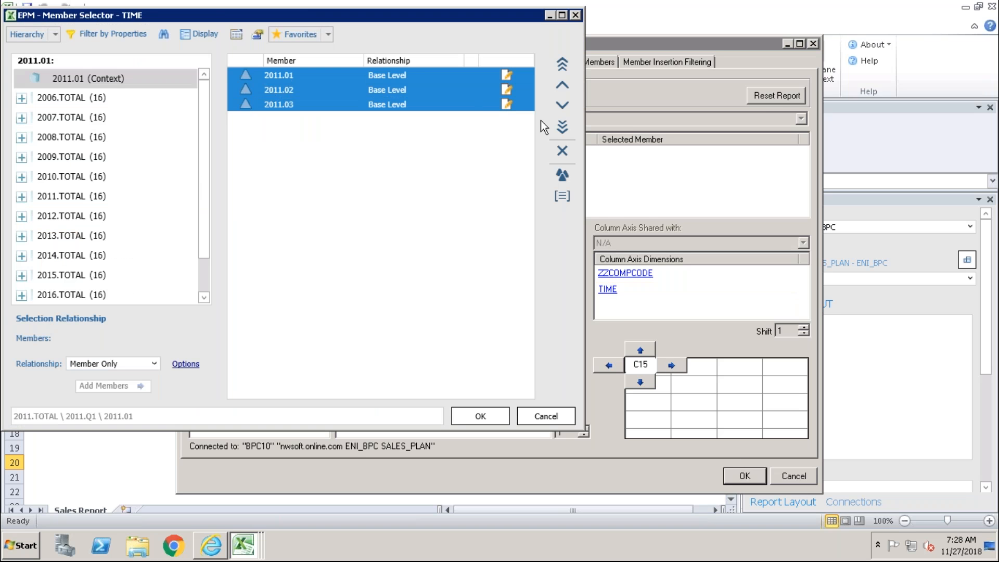
click(562, 152)
click(54, 77)
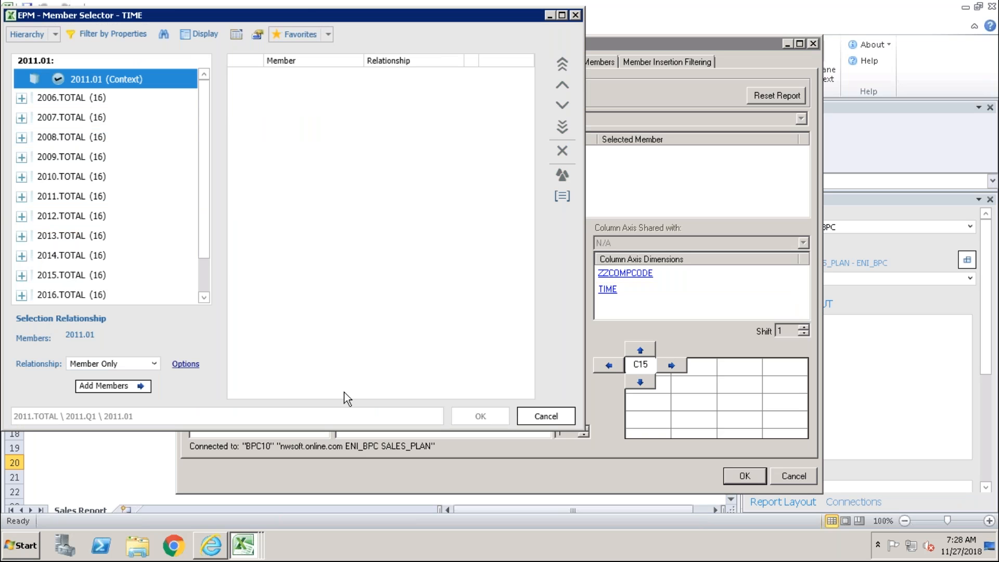
click(115, 386)
click(480, 417)
click(737, 475)
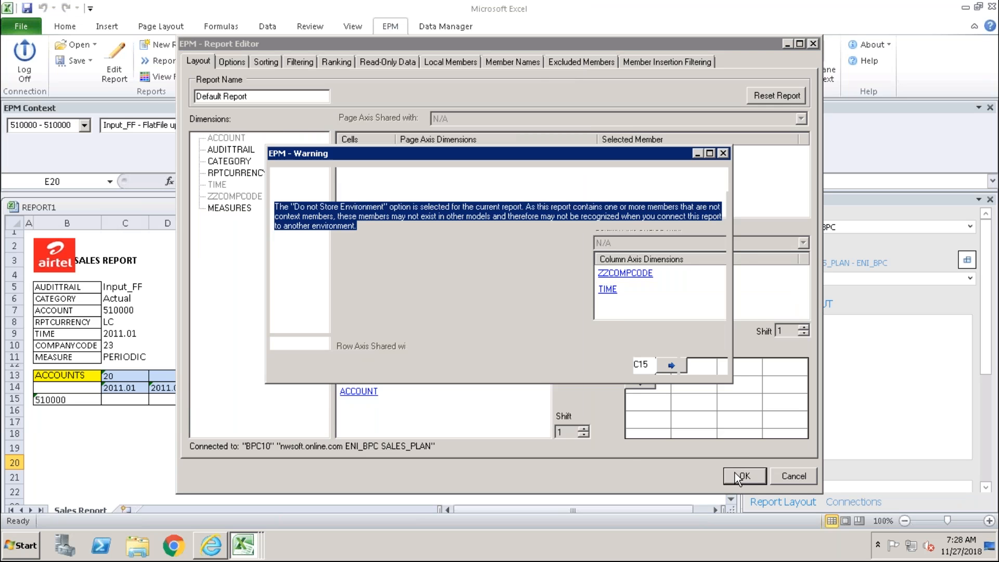
click(656, 365)
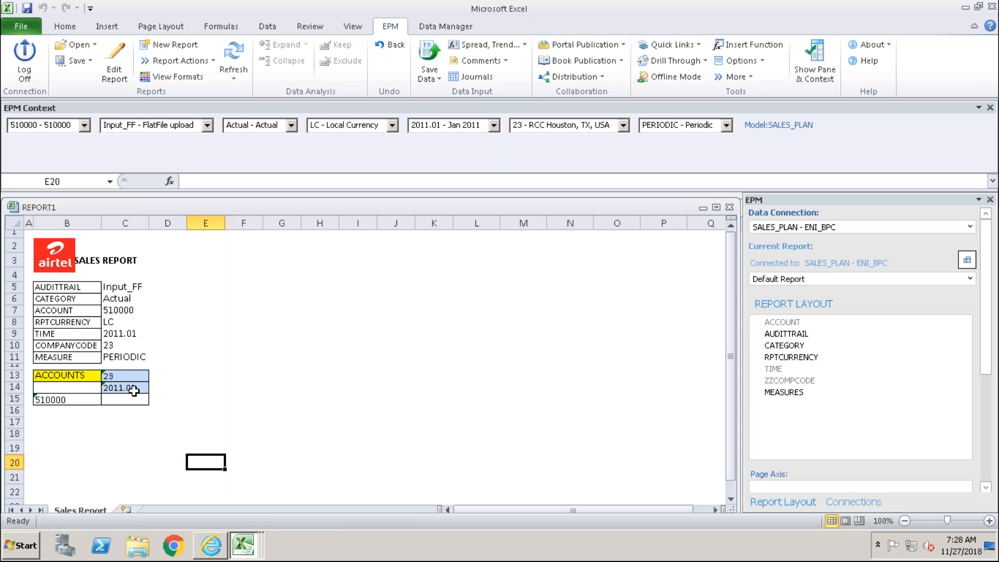
Step: Set the TIME context member to 2011.TOTAL from cell C9 and refresh the report
click(116, 333)
double_click(116, 333)
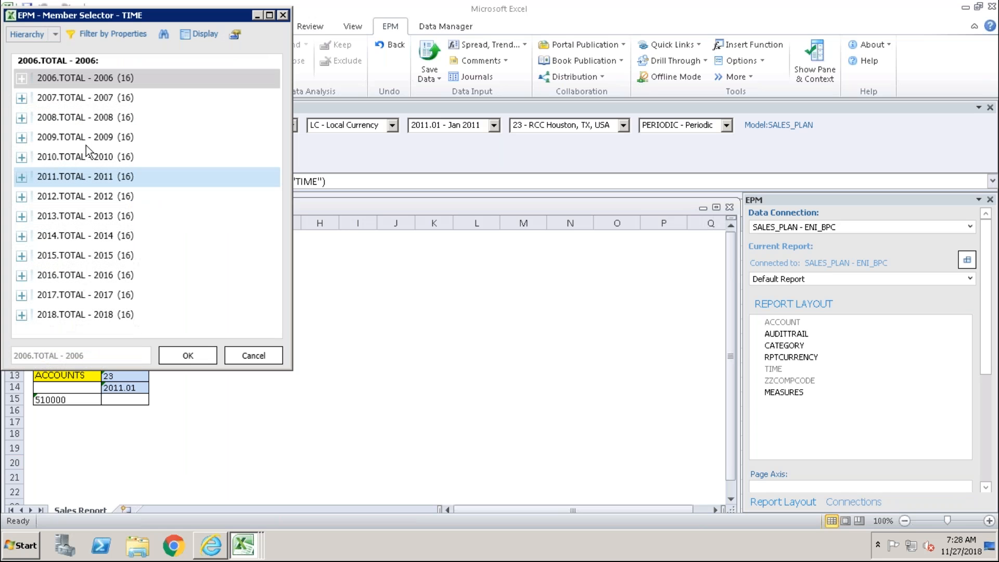
click(33, 175)
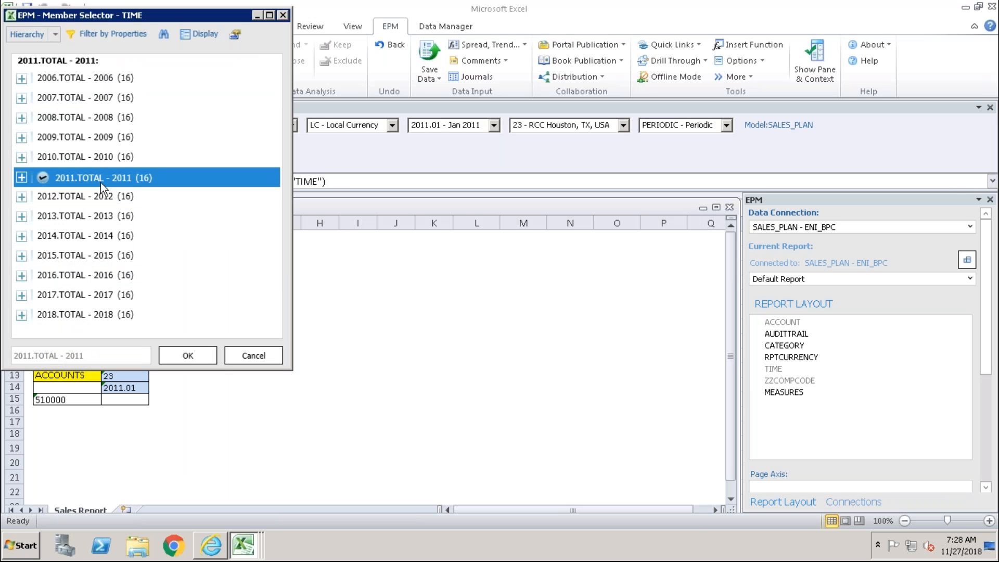
click(188, 356)
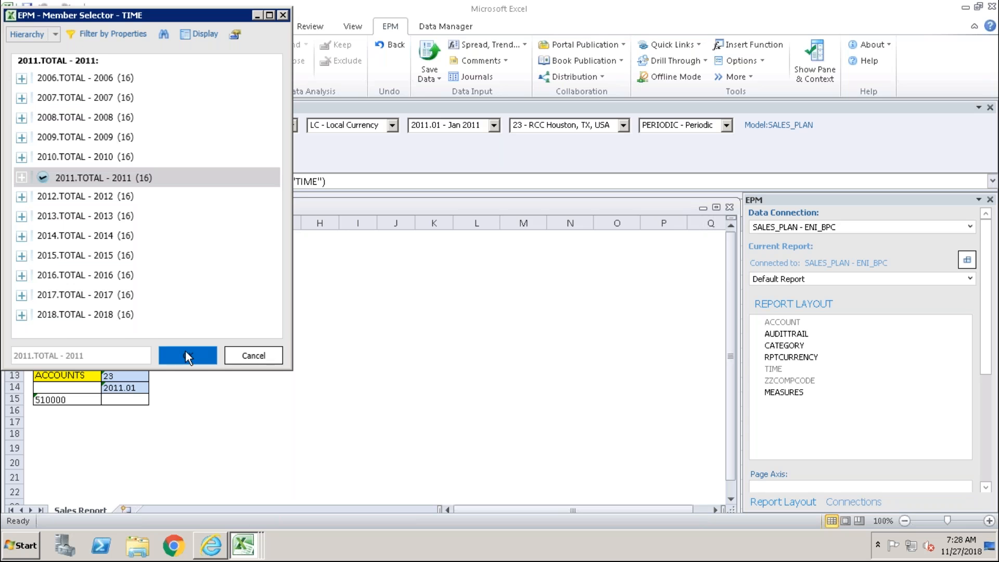
click(237, 50)
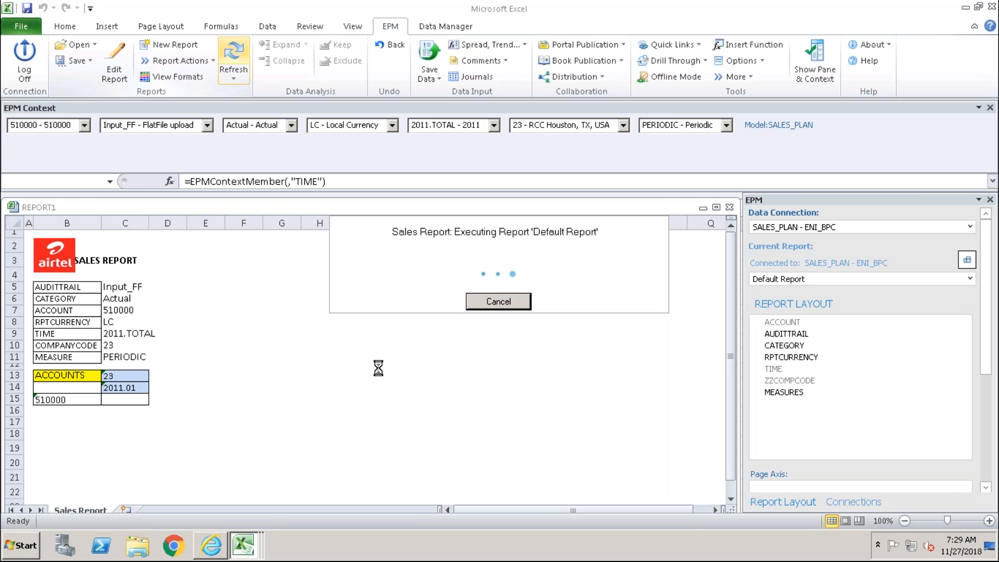
click(129, 387)
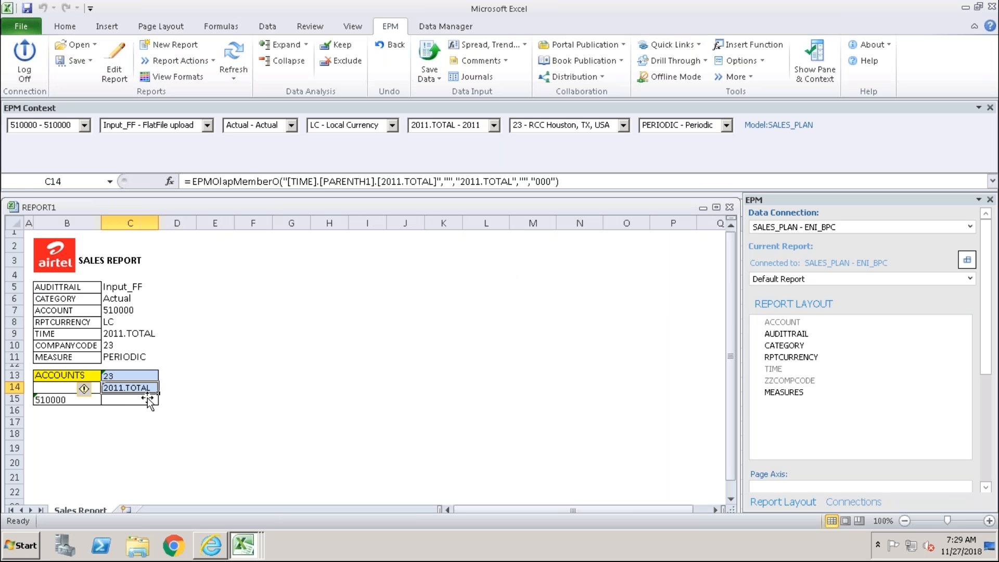
Step: Edit the report so the TIME column axis uses the 2011.TOTAL context member with the Member and Children relationship
click(115, 62)
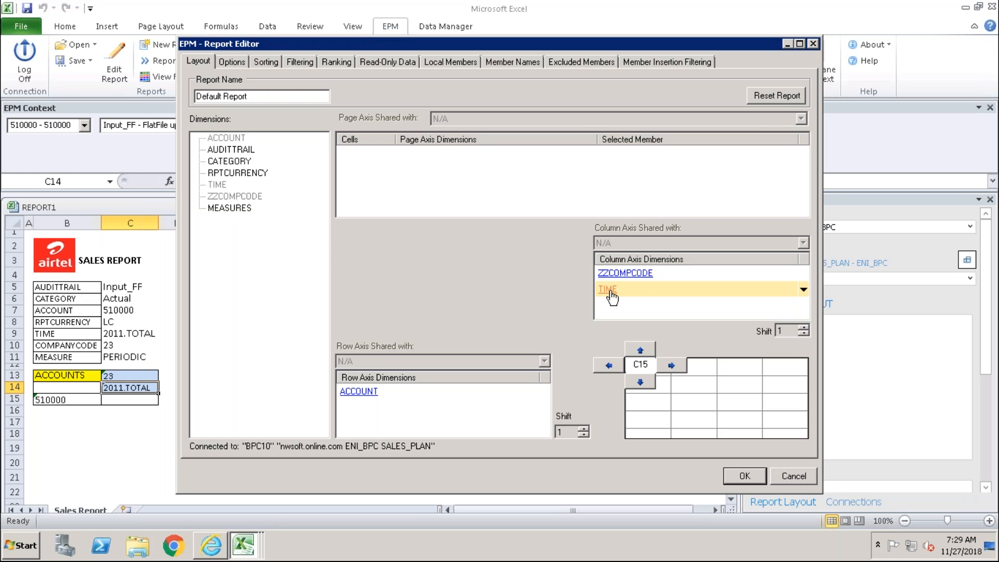
click(609, 290)
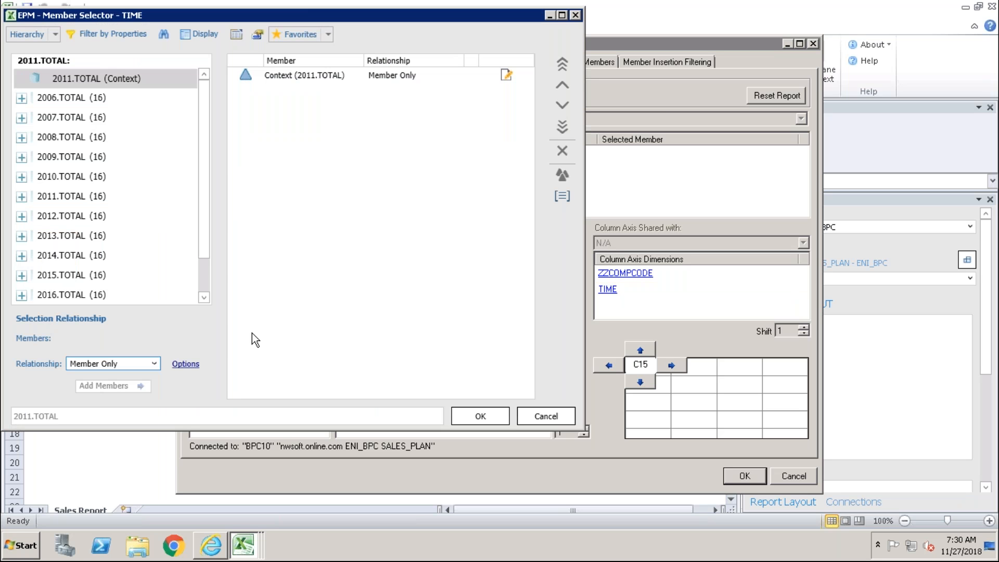
click(289, 74)
click(562, 151)
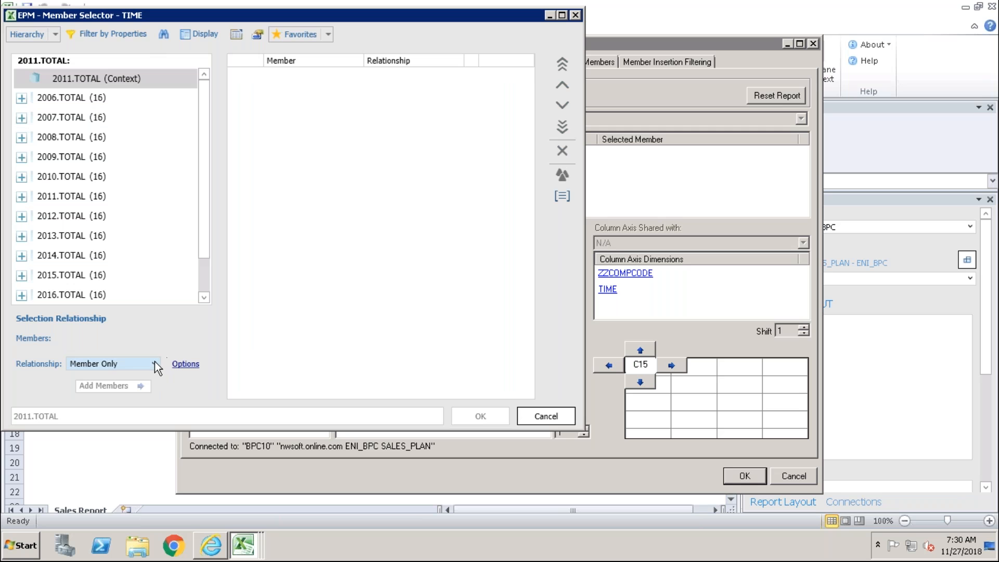
click(84, 82)
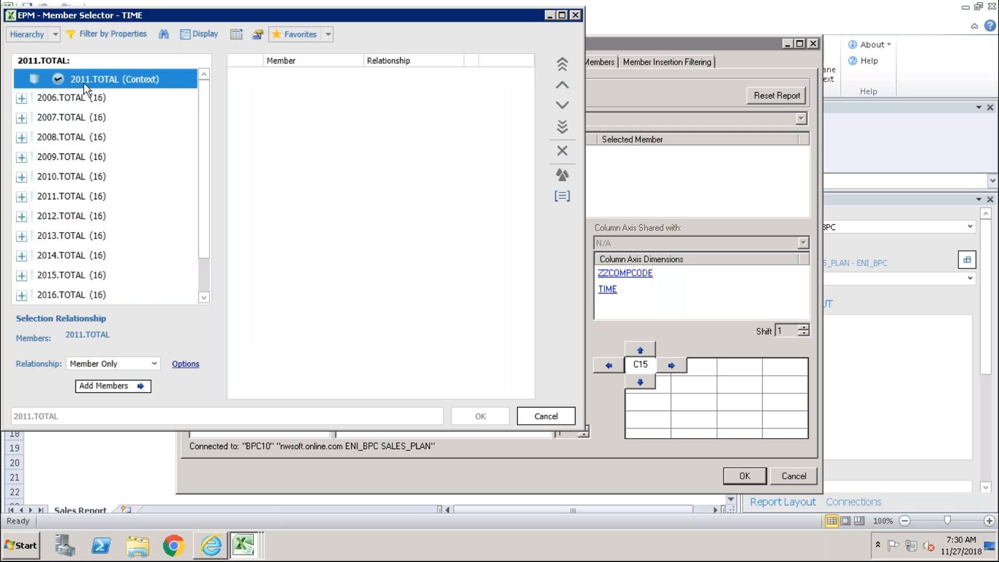
click(158, 364)
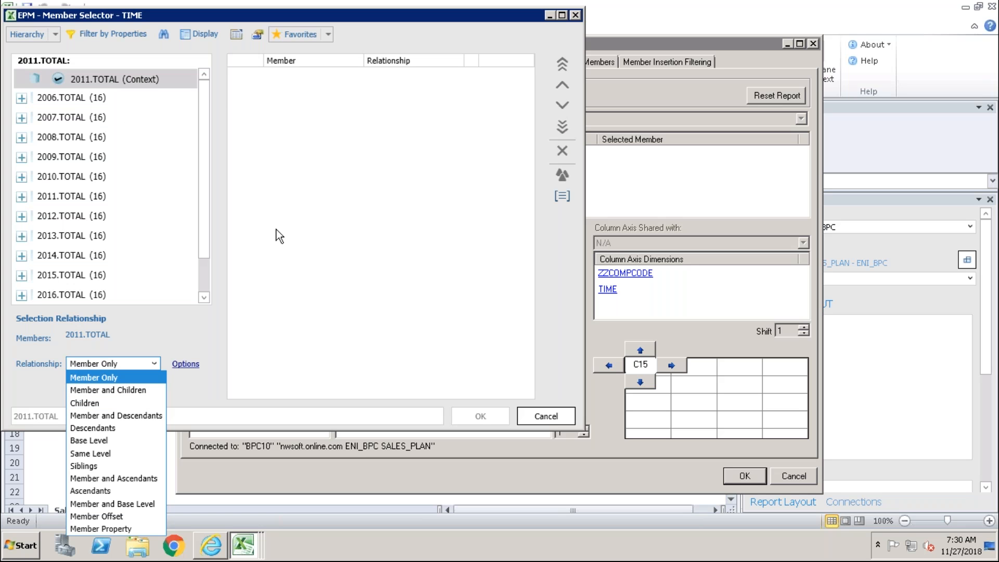
click(133, 391)
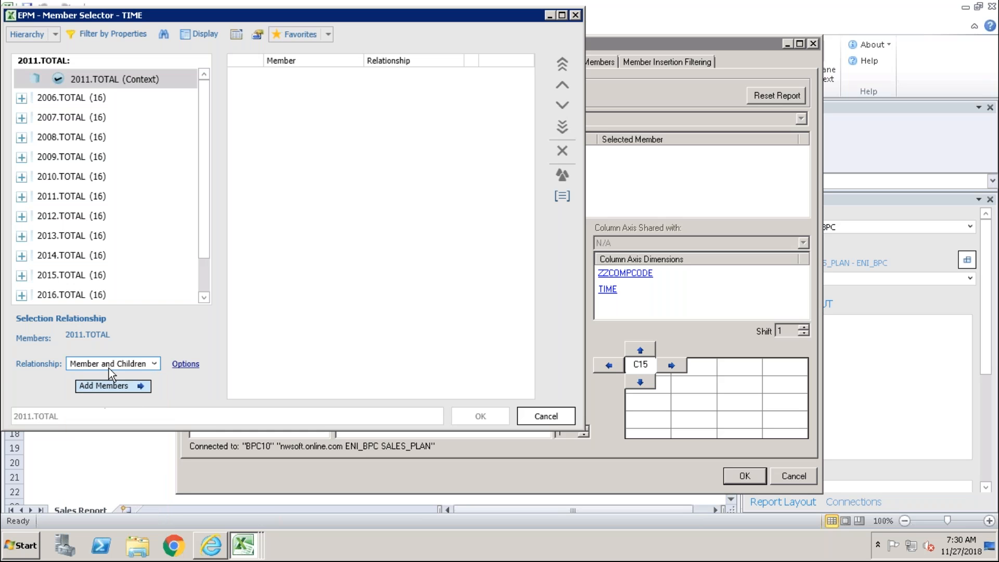
click(108, 386)
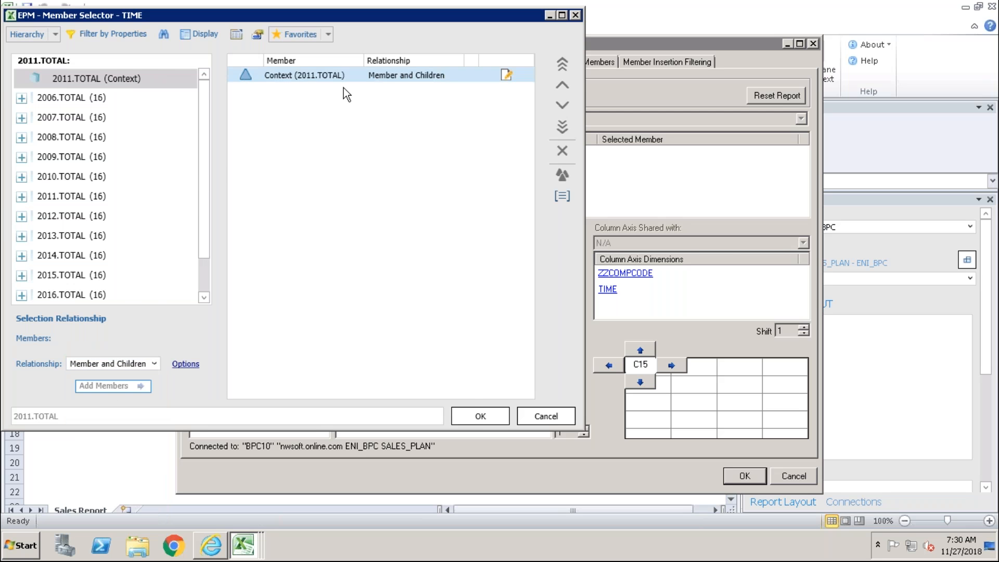
click(480, 416)
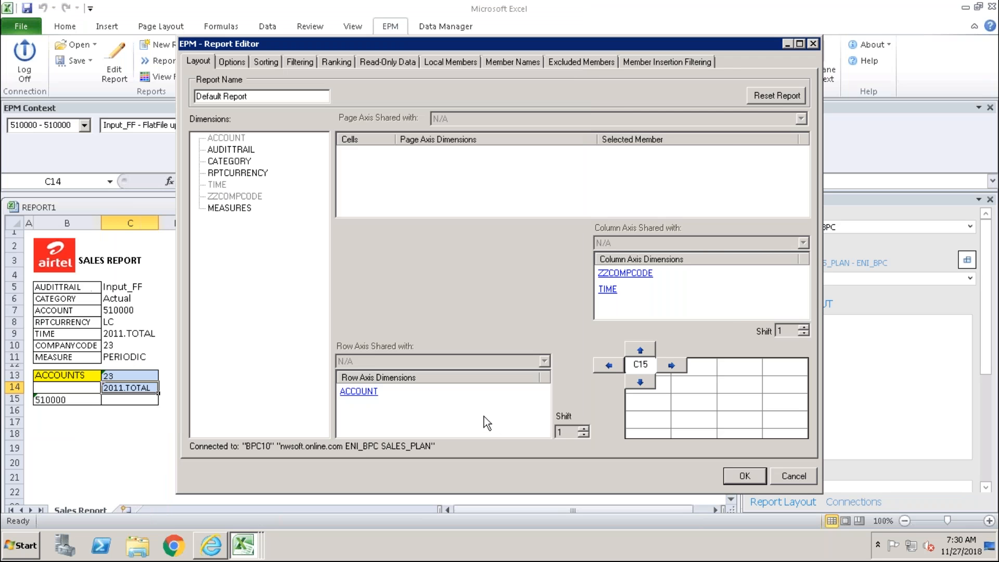
click(749, 475)
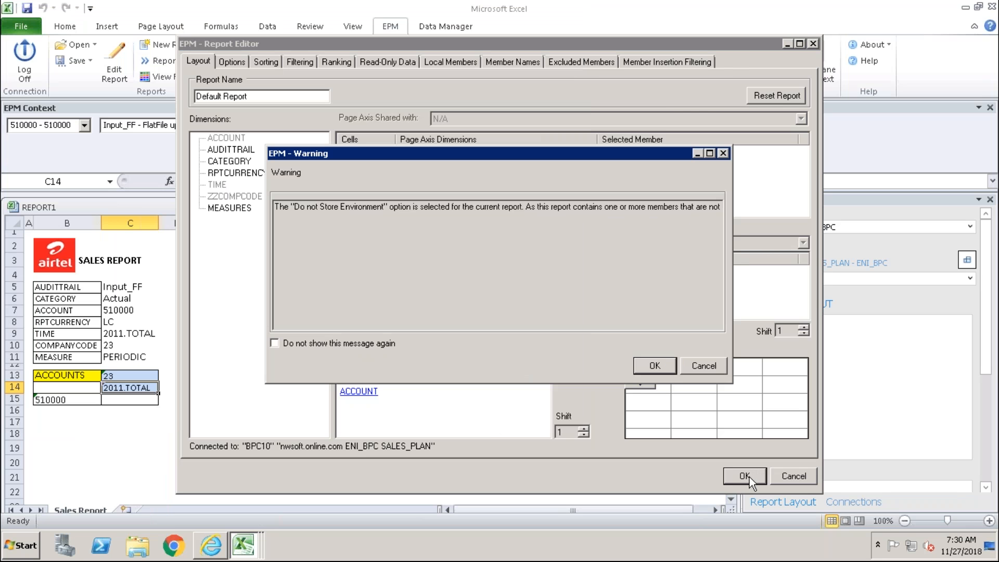
click(654, 365)
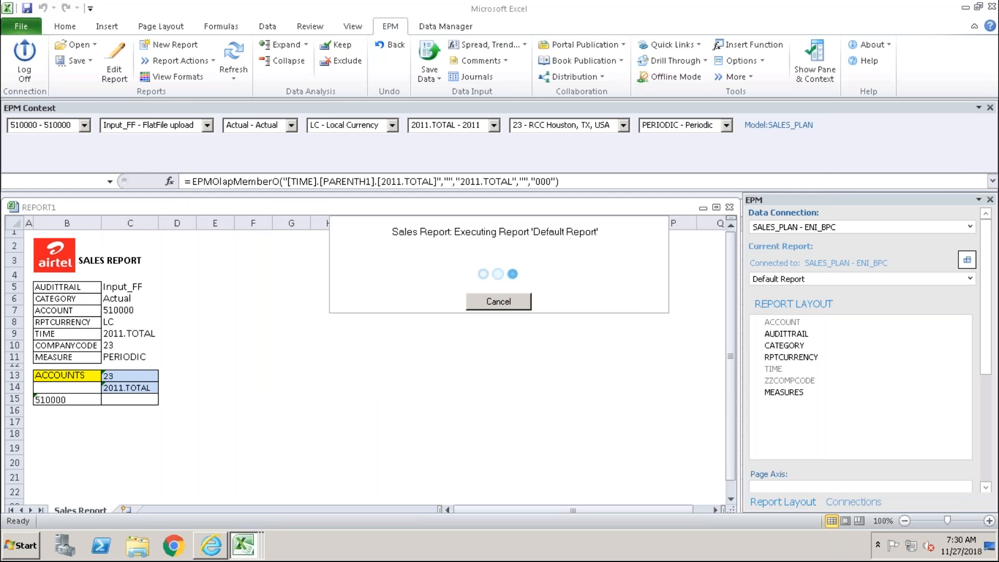
Step: Examine the company code and time header cells in rows 13 and 14 and their member formulas
click(162, 422)
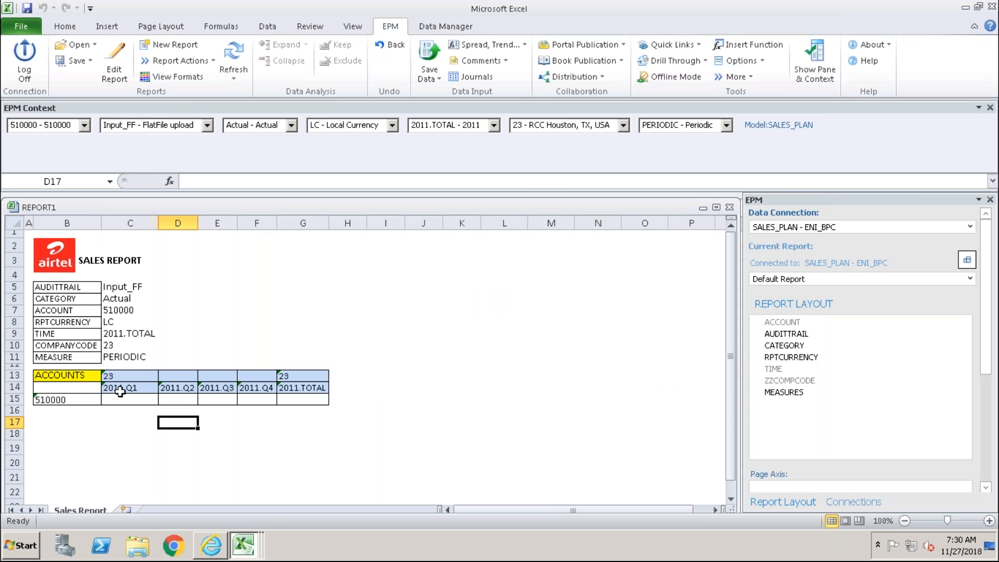
click(120, 390)
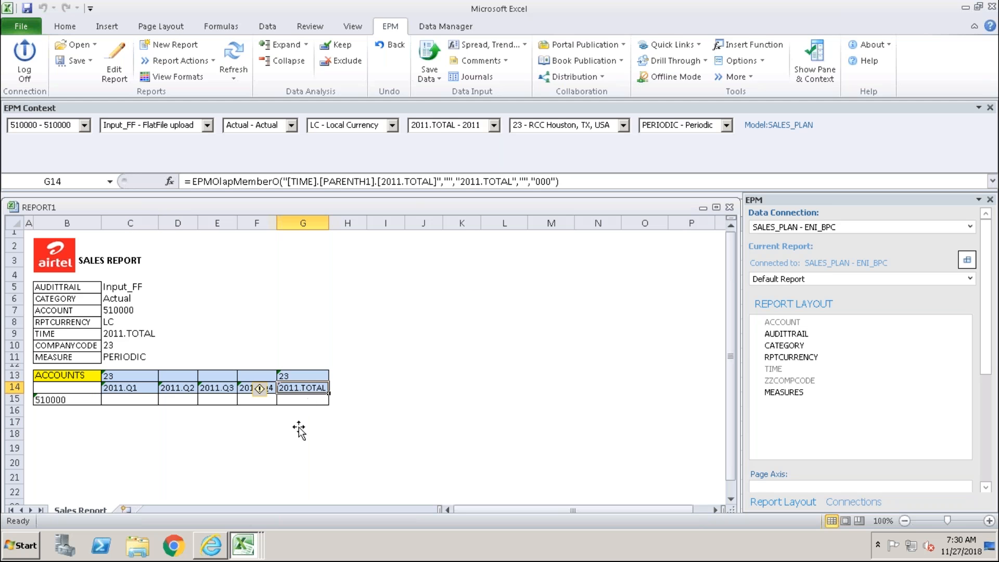
click(249, 433)
click(252, 387)
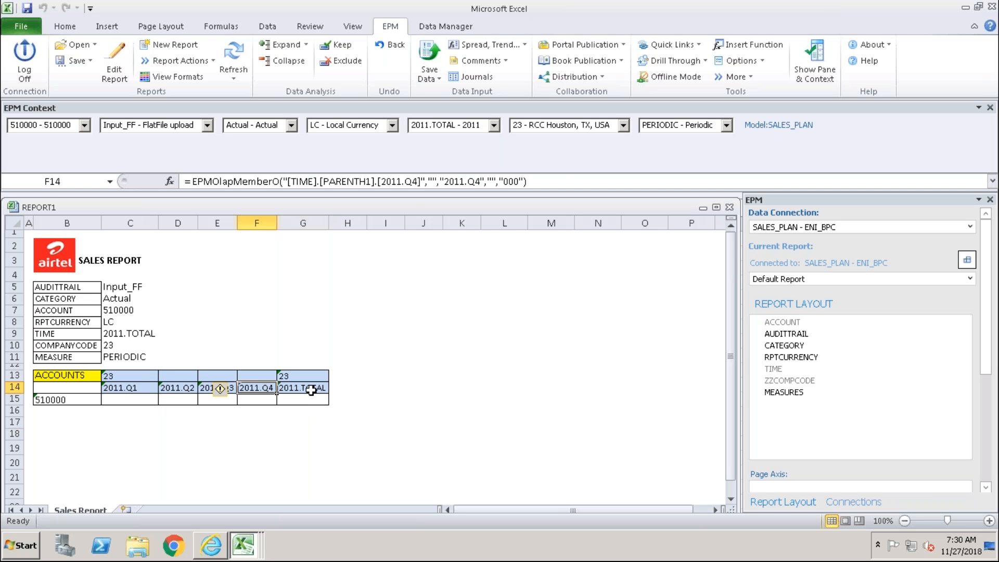
click(460, 288)
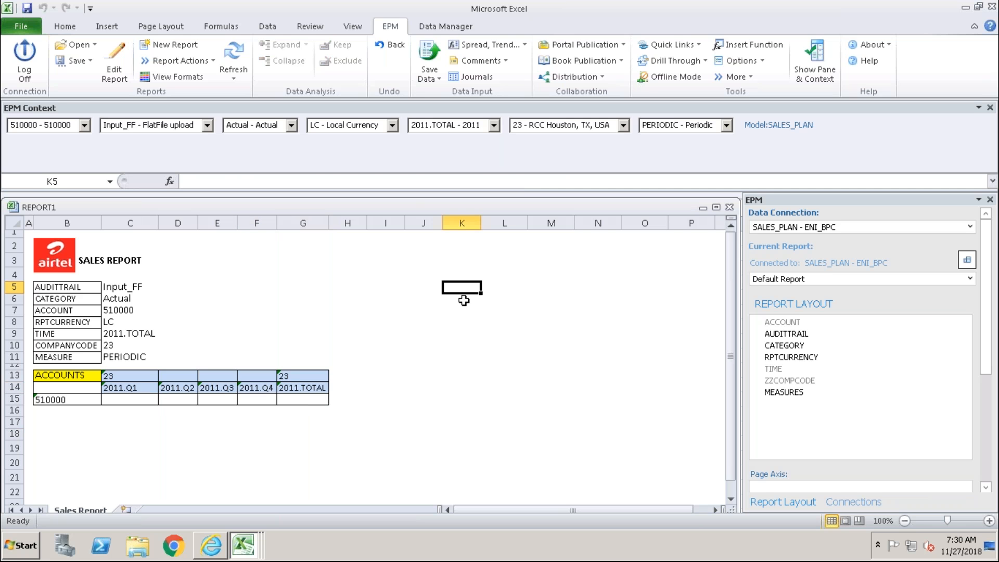
click(466, 301)
click(477, 321)
click(478, 343)
click(470, 371)
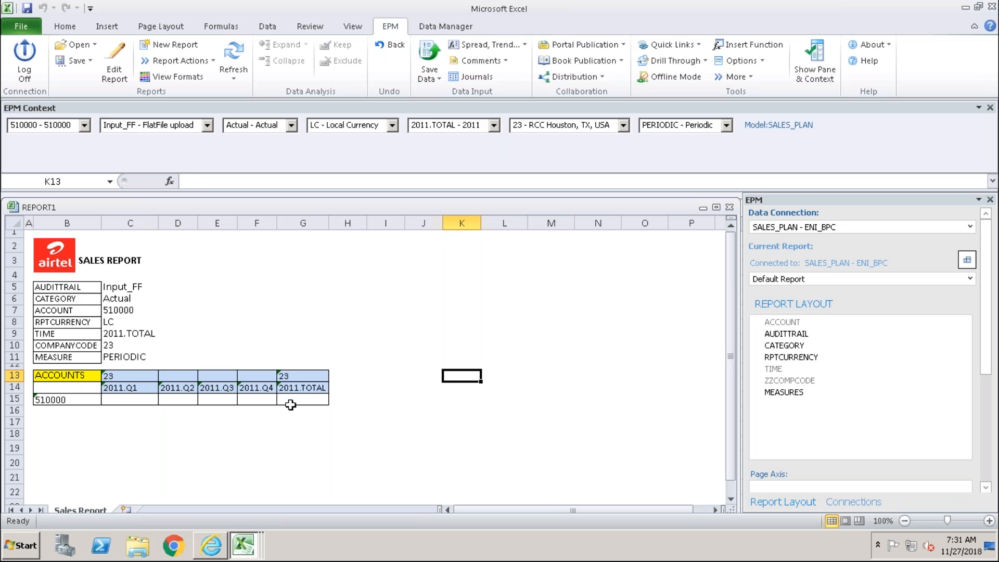
click(109, 374)
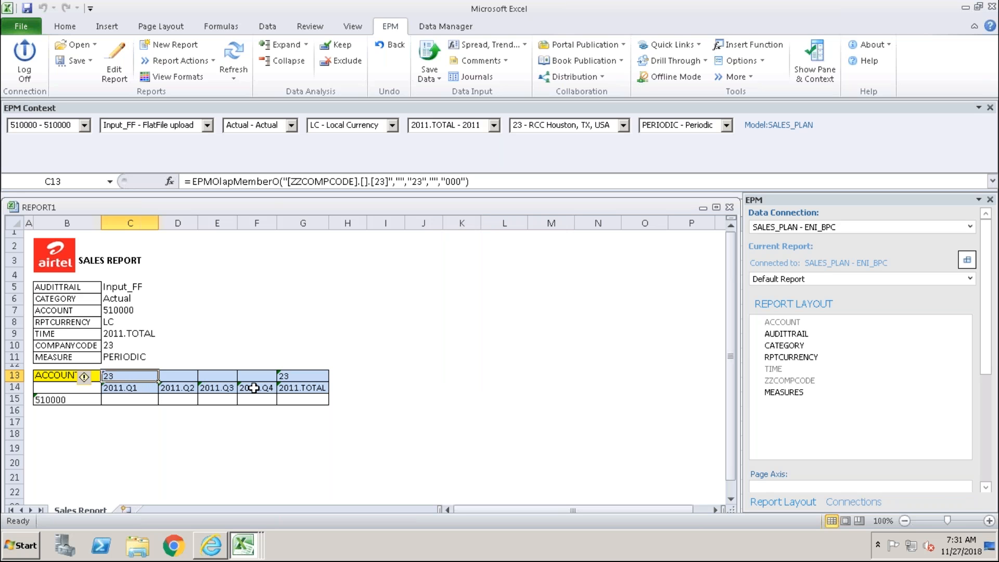
click(287, 376)
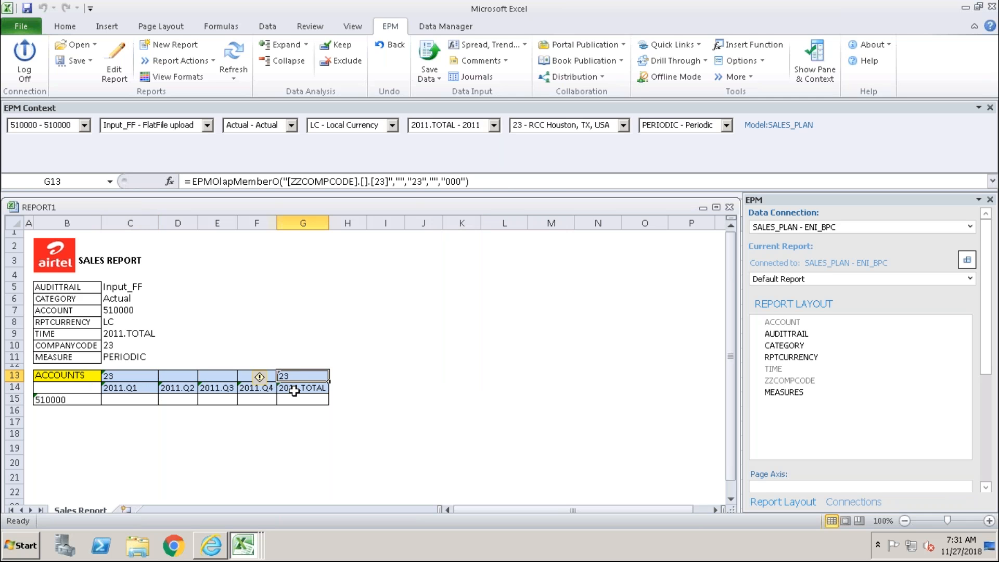
click(296, 391)
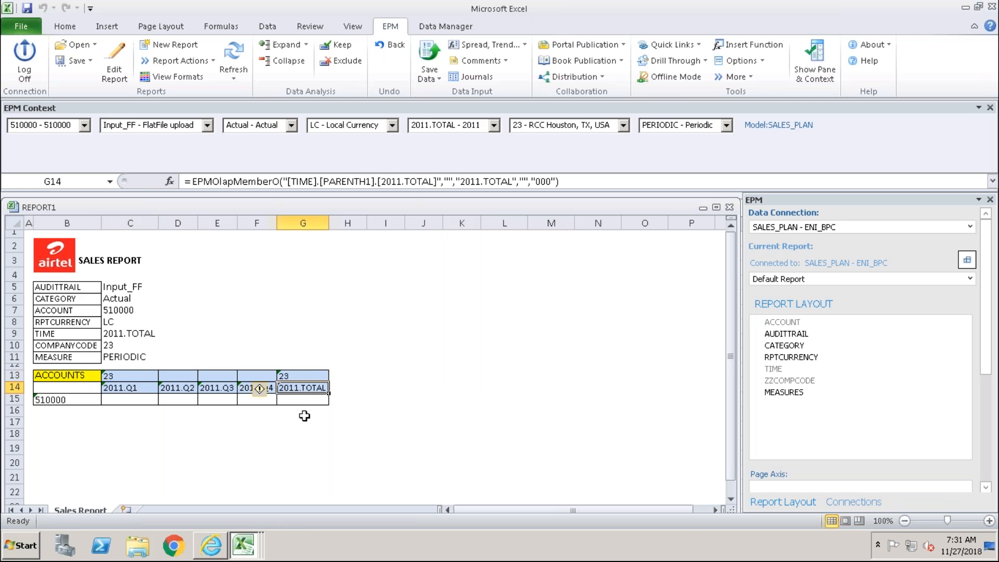
click(212, 448)
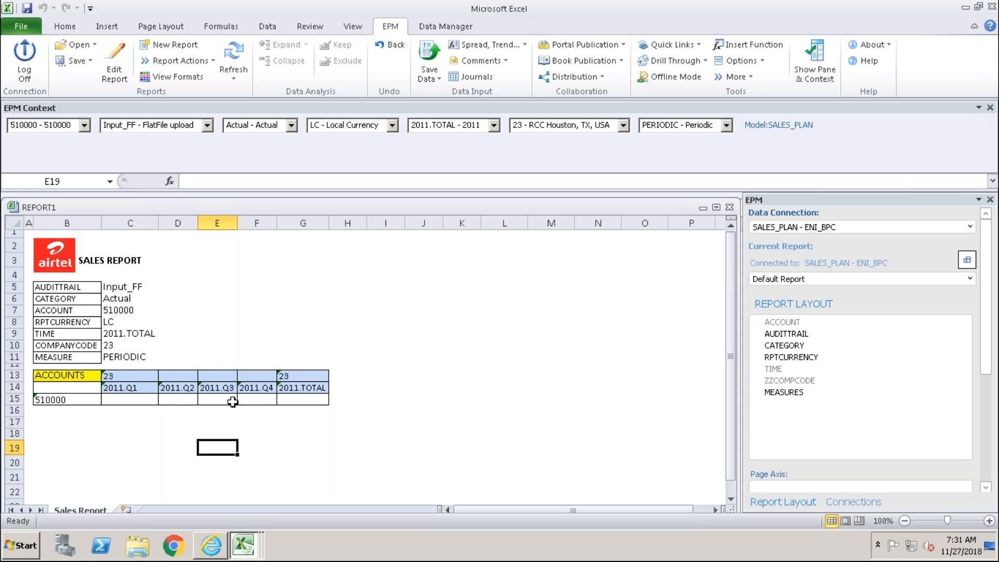
click(121, 60)
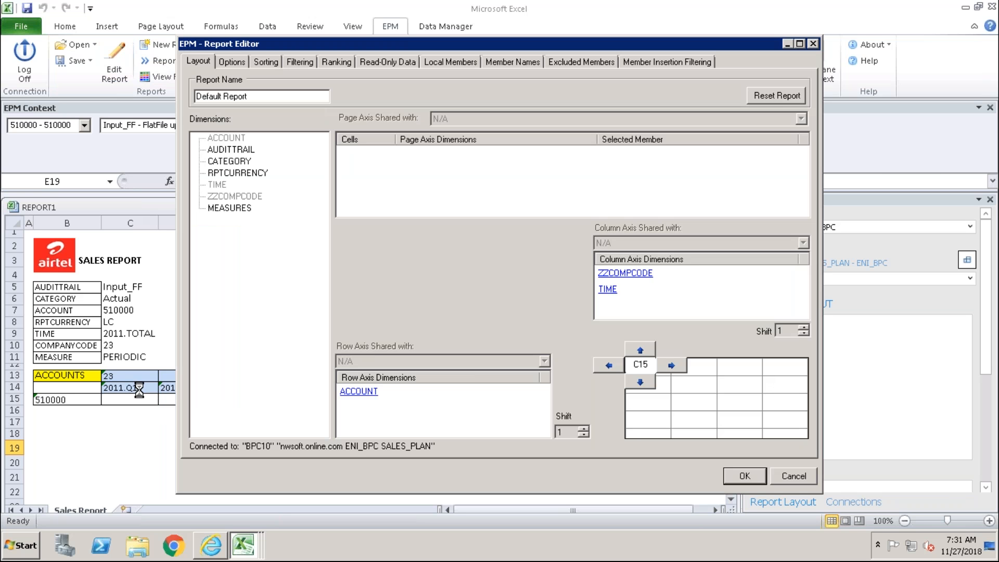
click(608, 289)
click(576, 13)
click(812, 44)
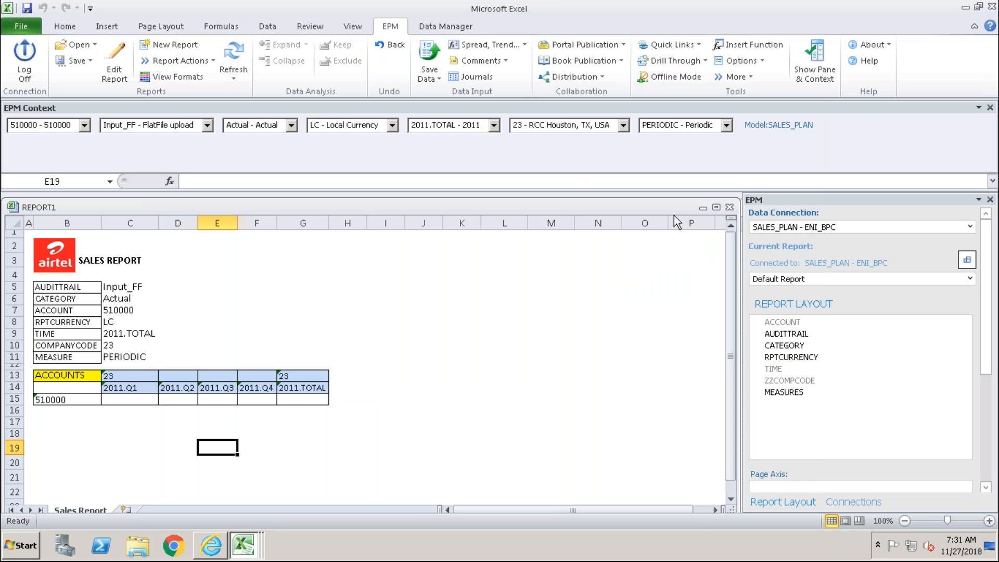
click(253, 302)
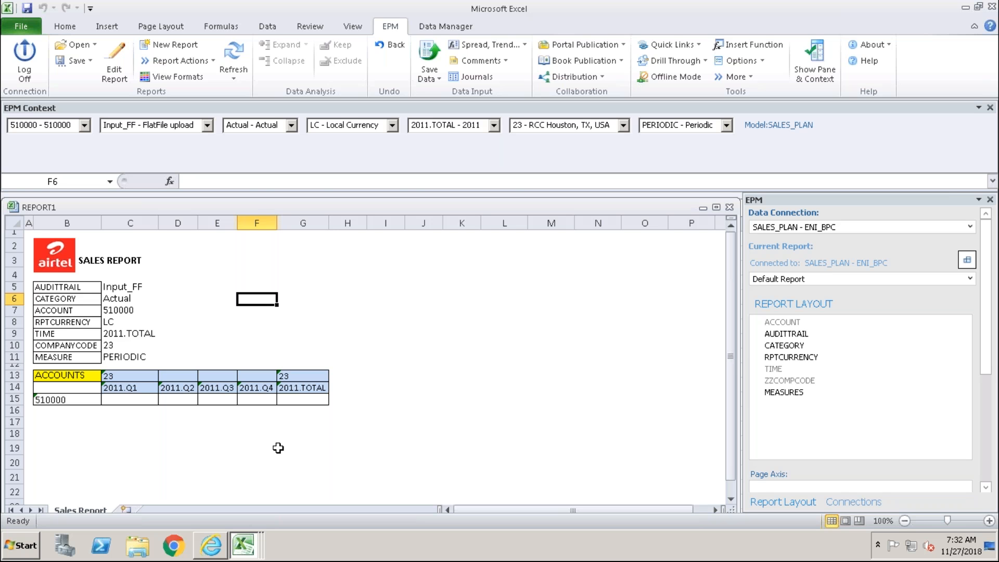
click(130, 387)
click(188, 388)
click(225, 388)
click(165, 445)
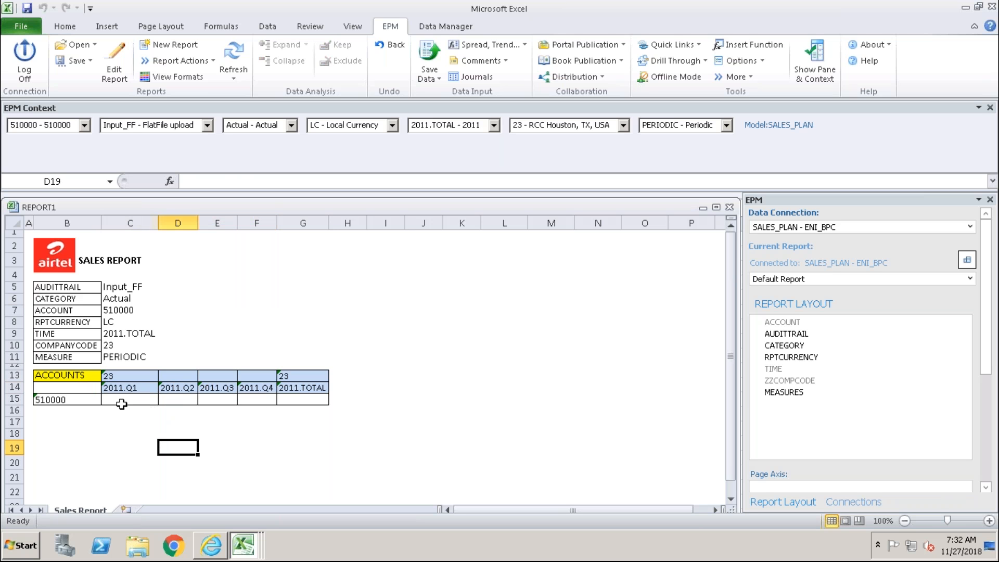
Step: Edit the report so the TIME column axis uses the 2011.TOTAL context member with the Children relationship instead, and apply the change
click(115, 67)
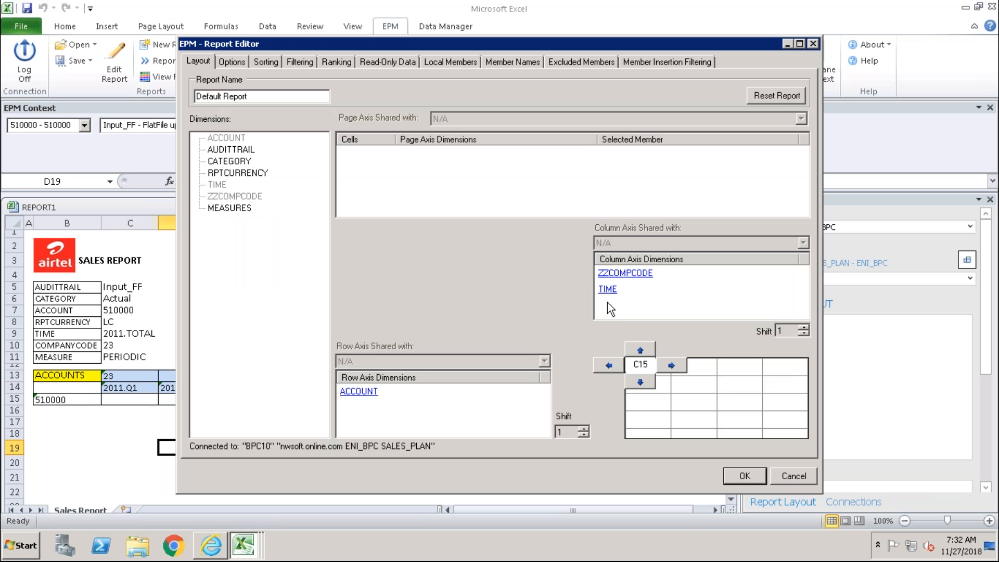
click(607, 290)
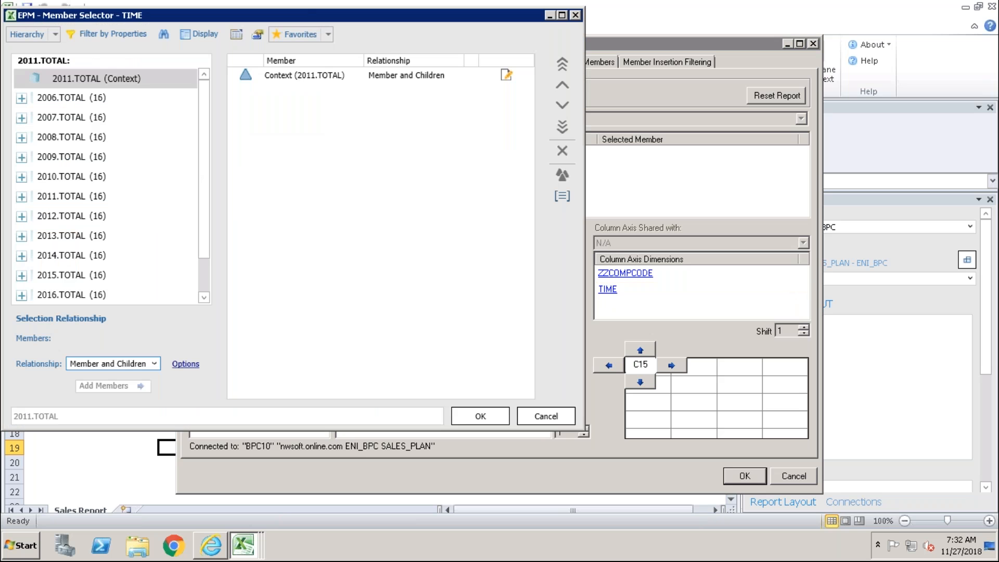
click(48, 77)
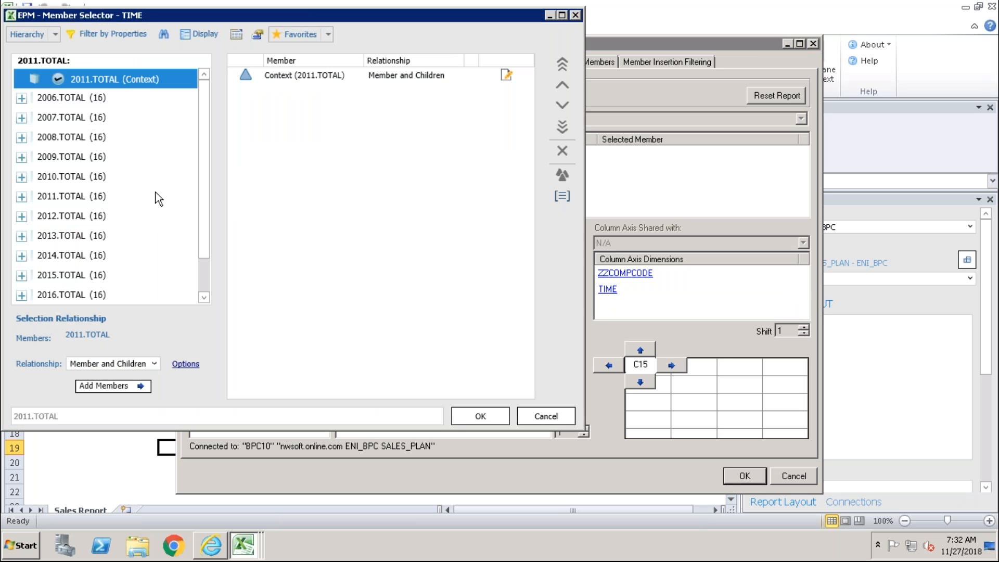
click(154, 363)
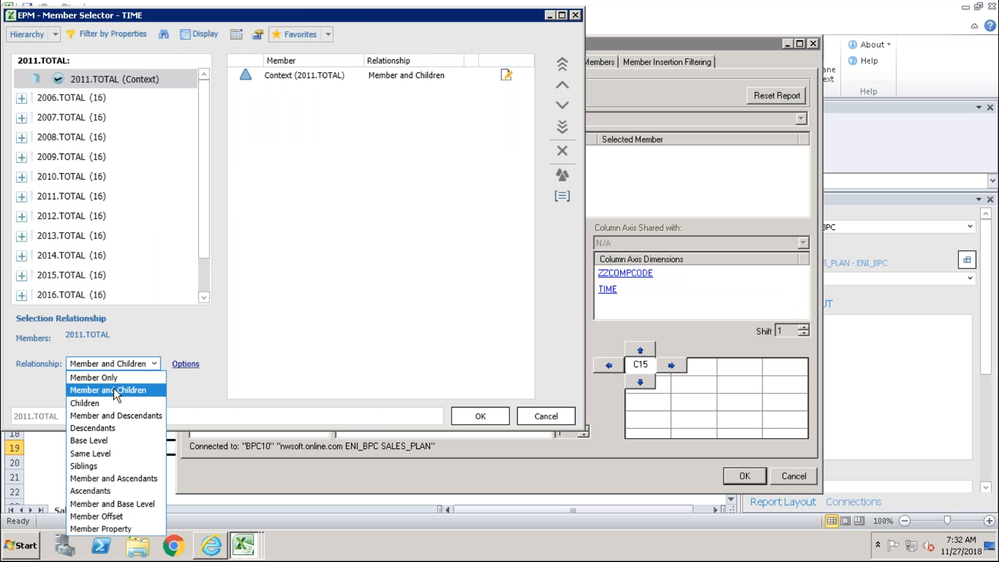
click(88, 405)
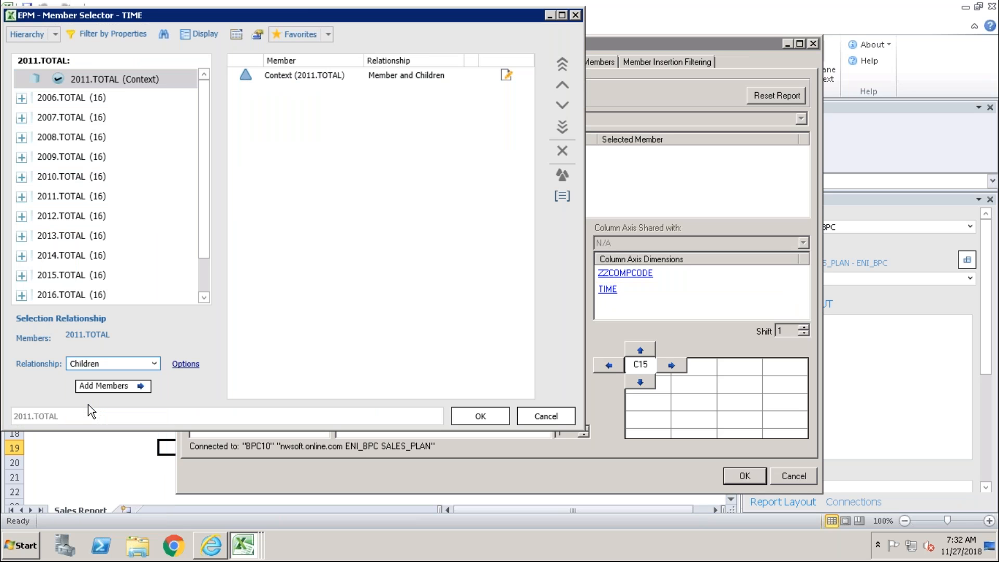
click(148, 388)
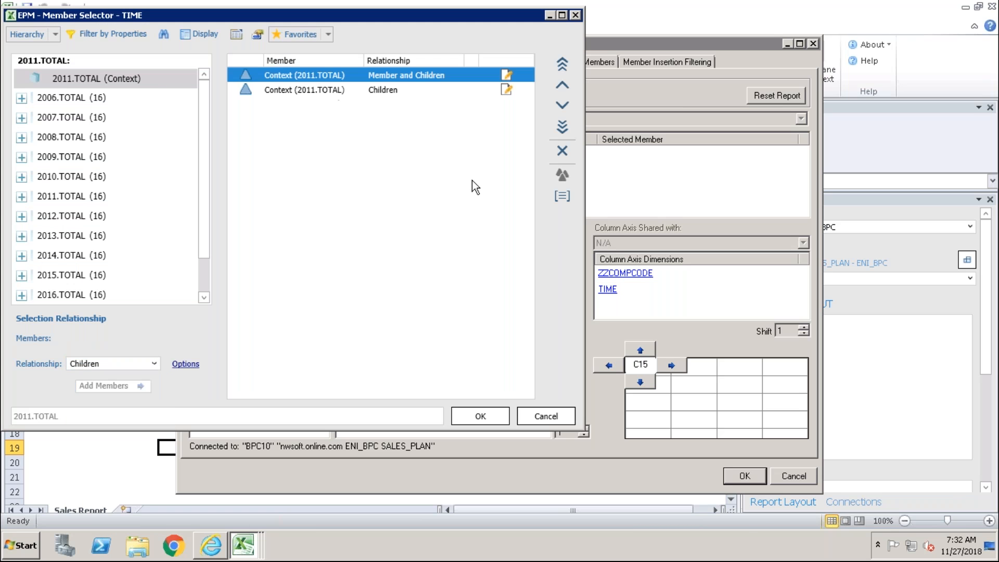
click(564, 151)
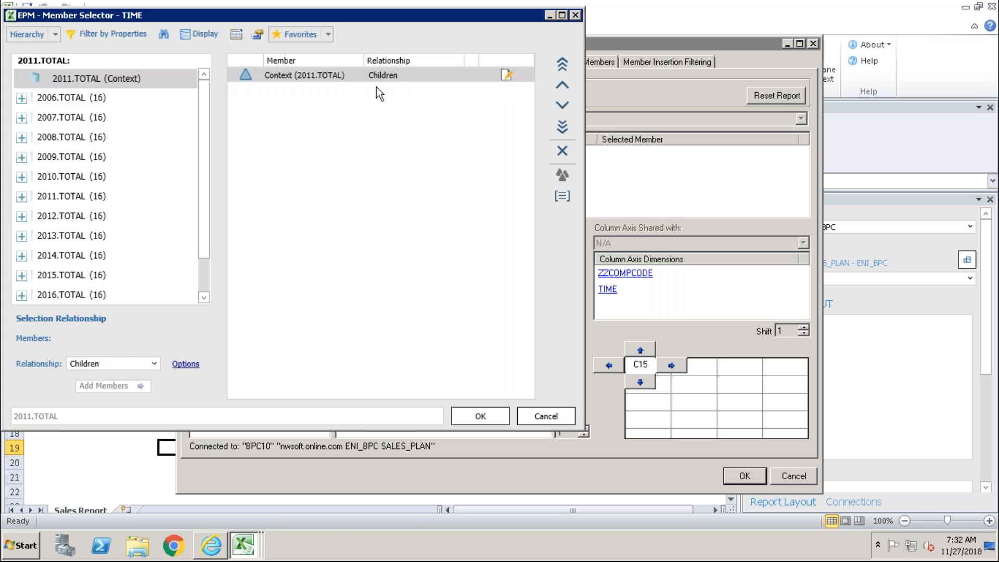
click(483, 418)
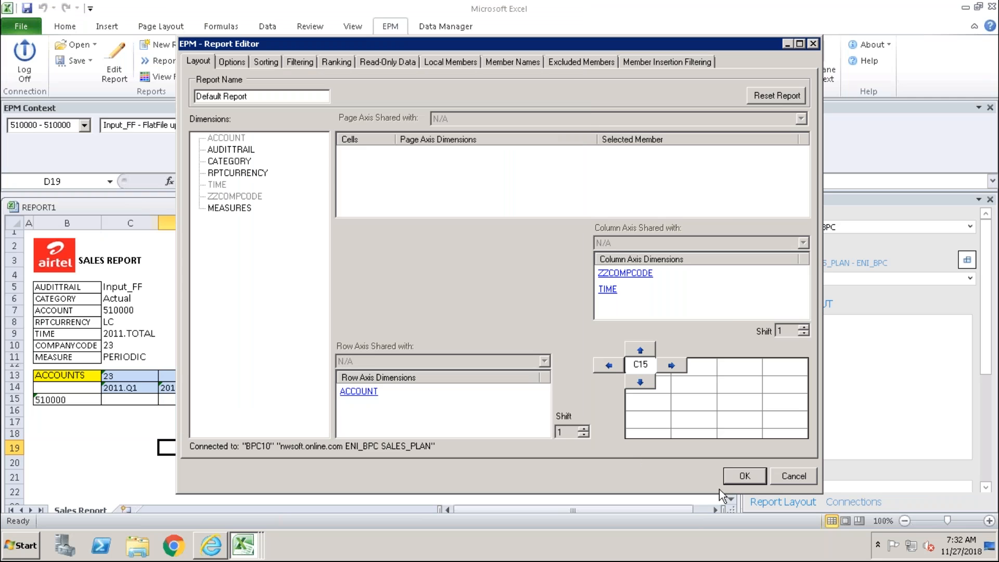
click(733, 481)
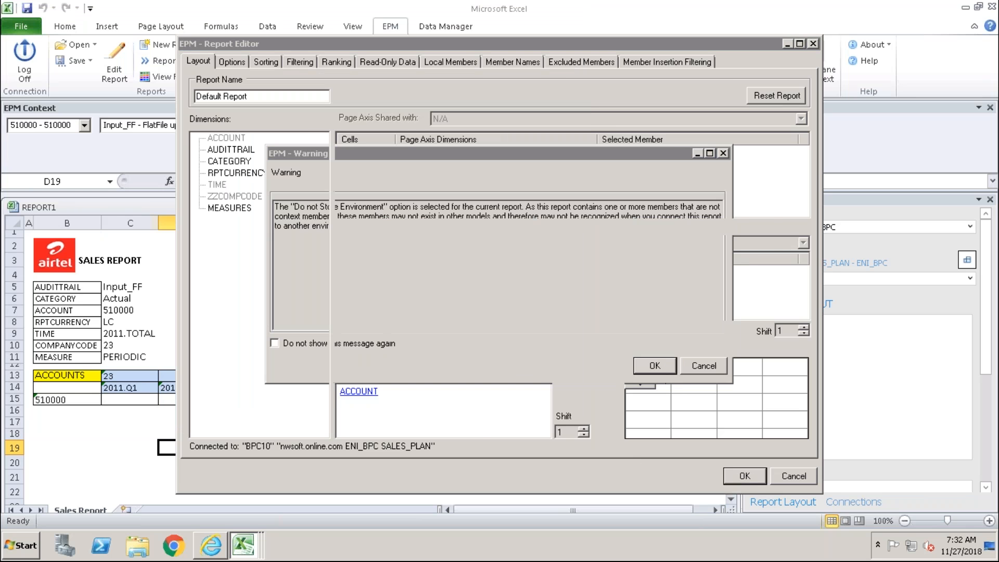
click(654, 365)
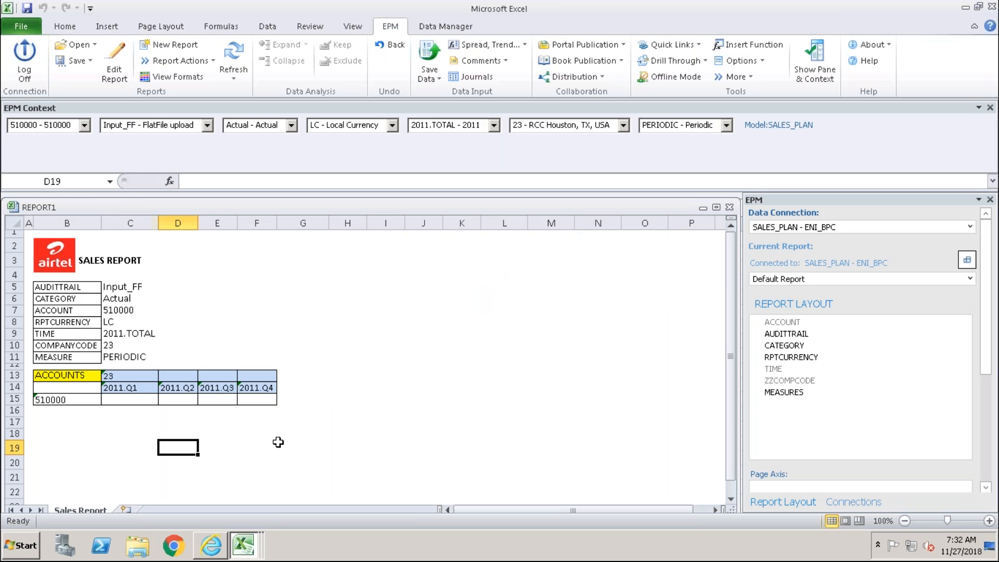
click(244, 446)
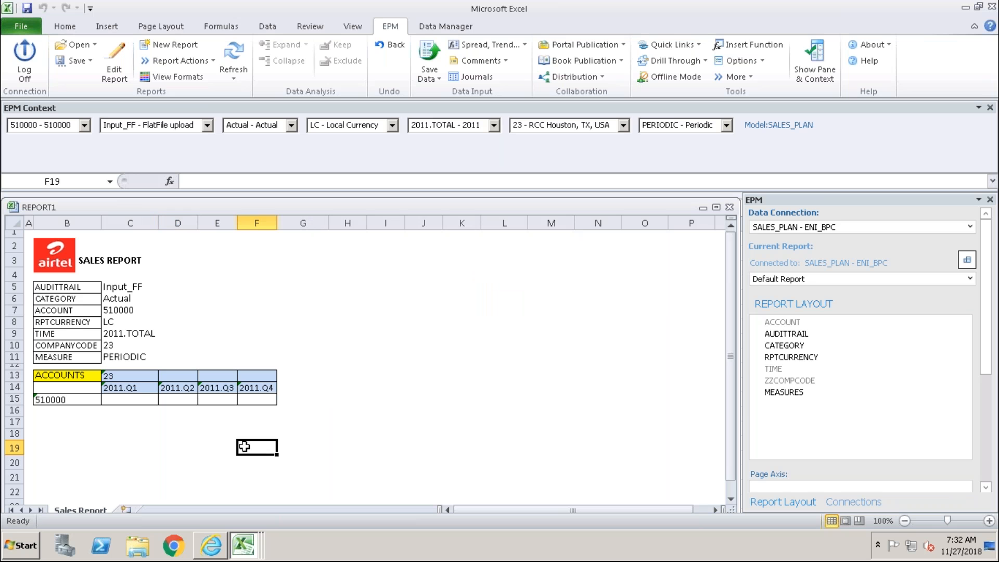
Step: Replace the TIME column axis selection with the 2011.TOTAL context member as Member and Descendants, and apply the report changes
click(116, 65)
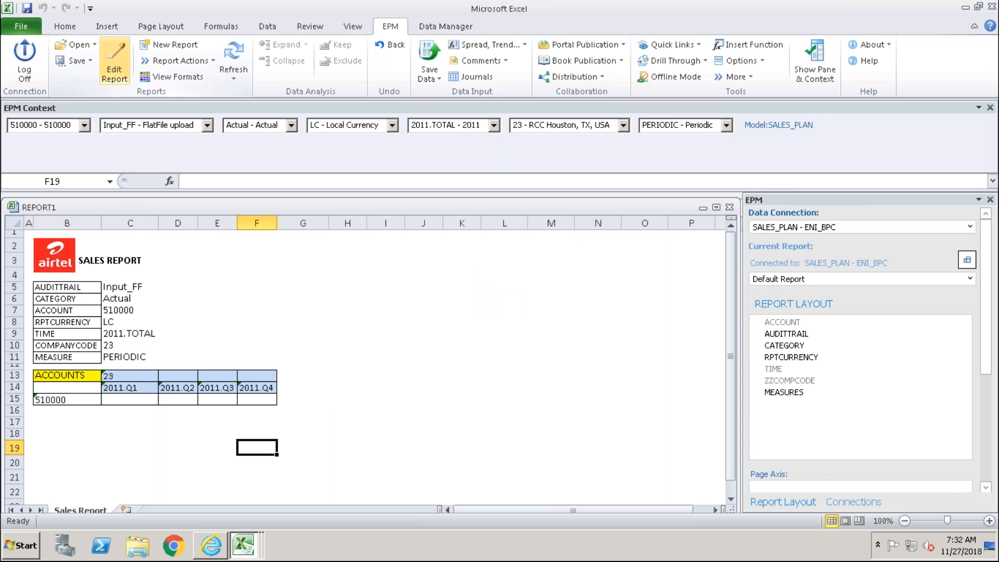
click(607, 290)
click(154, 364)
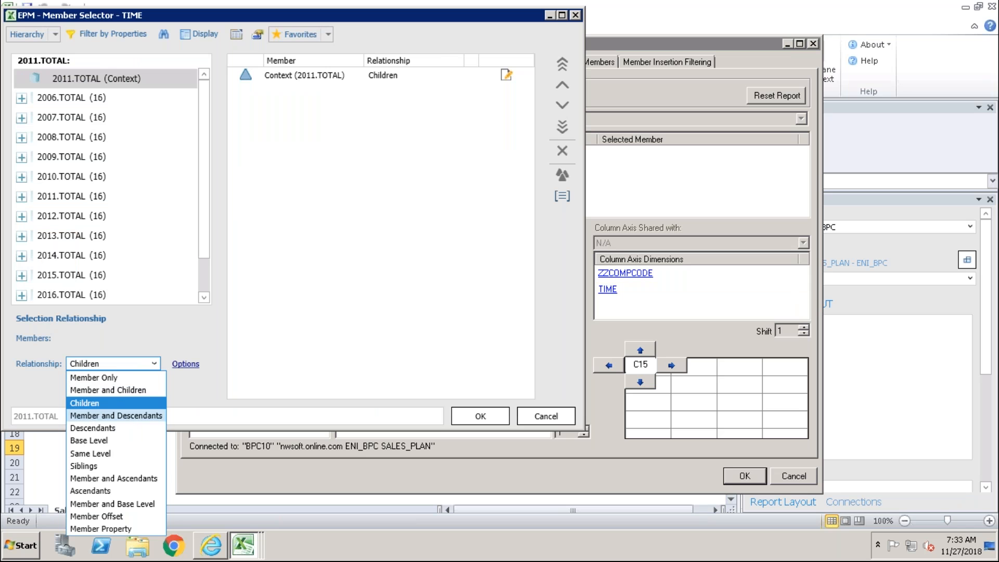
click(128, 418)
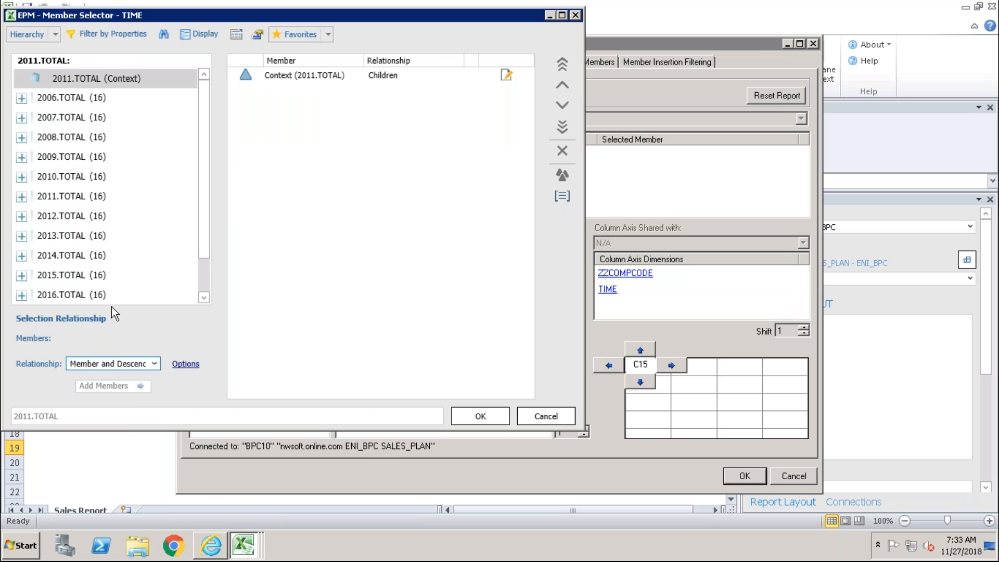
click(45, 76)
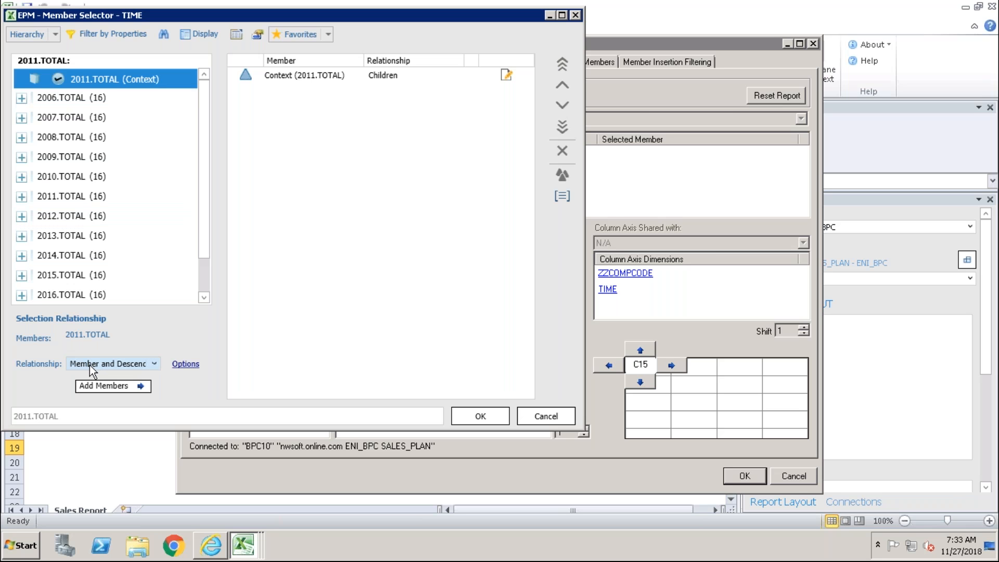
click(109, 385)
click(310, 76)
click(565, 148)
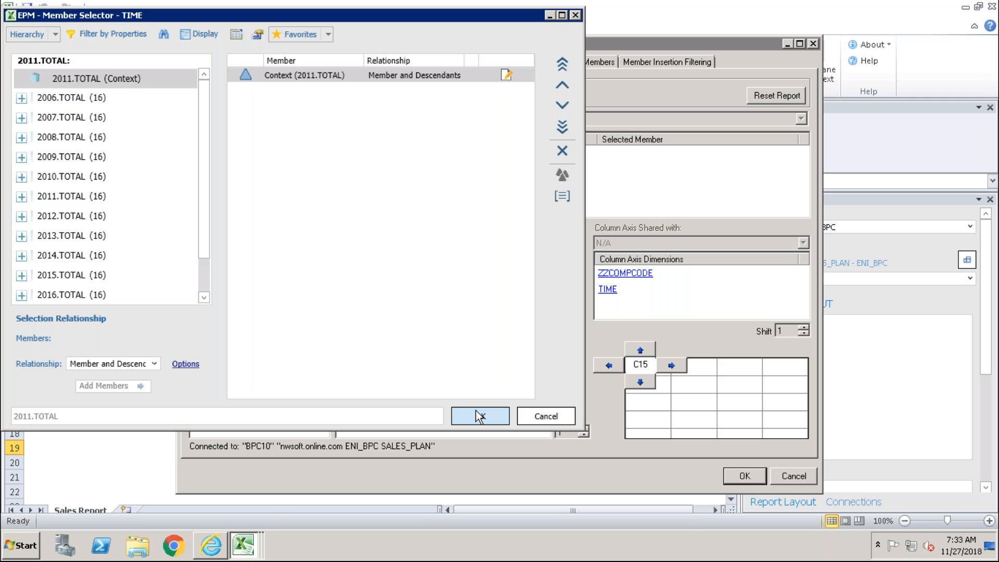
click(476, 411)
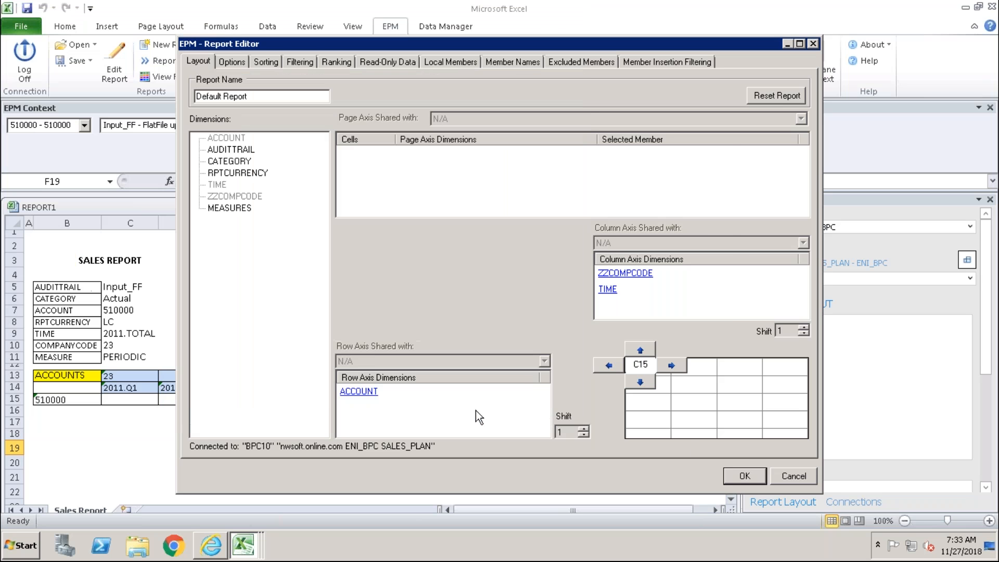
click(745, 476)
click(656, 362)
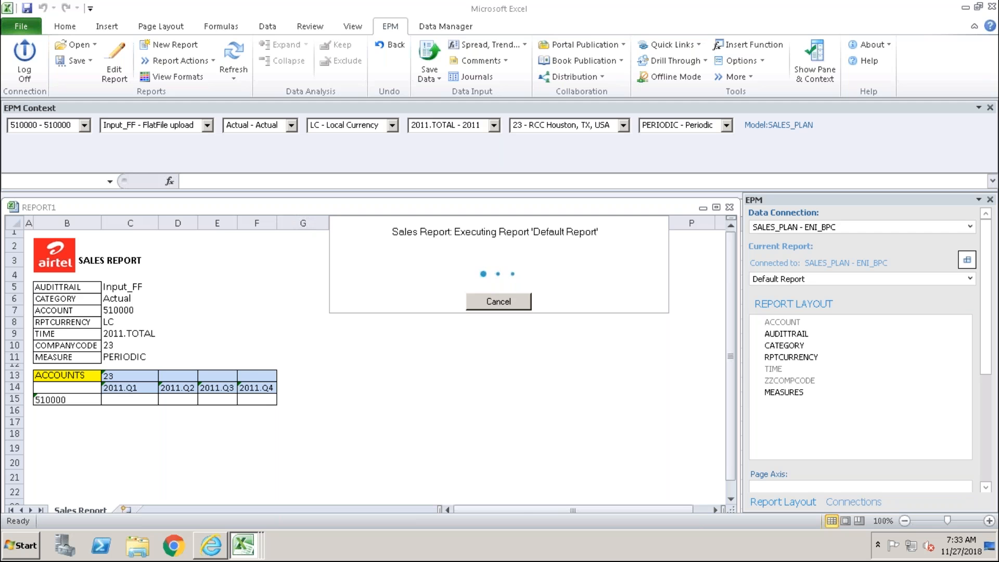
Step: Examine the month, quarter and year headers across row 14 and their member formulas, through to the last column
click(128, 387)
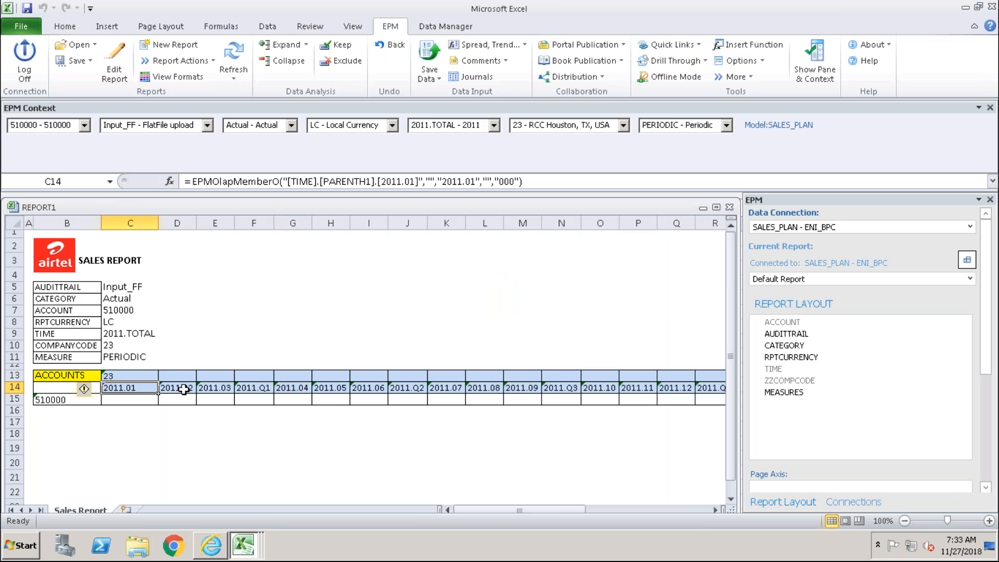
click(221, 387)
click(248, 387)
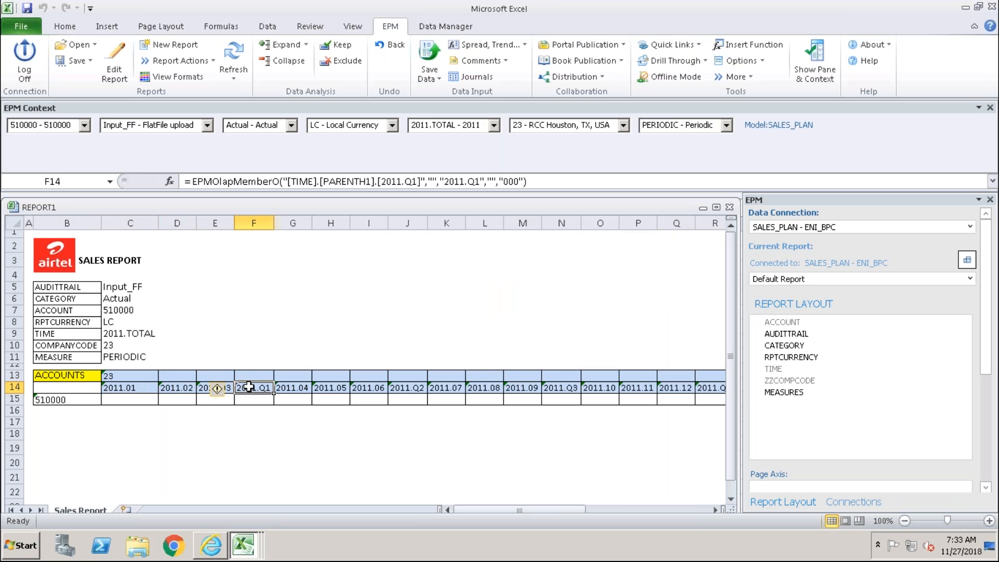
click(296, 387)
click(330, 387)
click(368, 387)
click(398, 388)
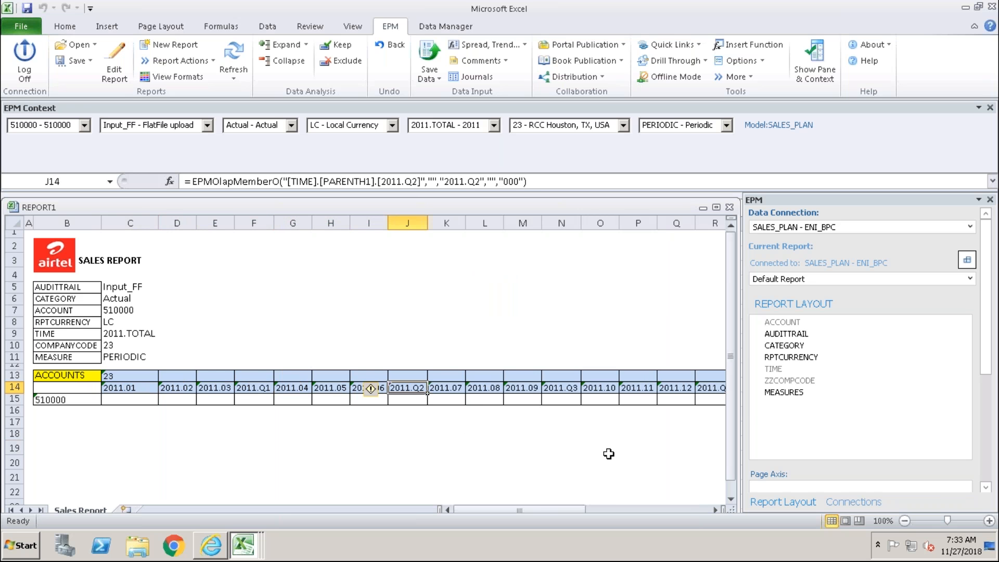
click(714, 509)
click(714, 508)
click(714, 509)
click(714, 509)
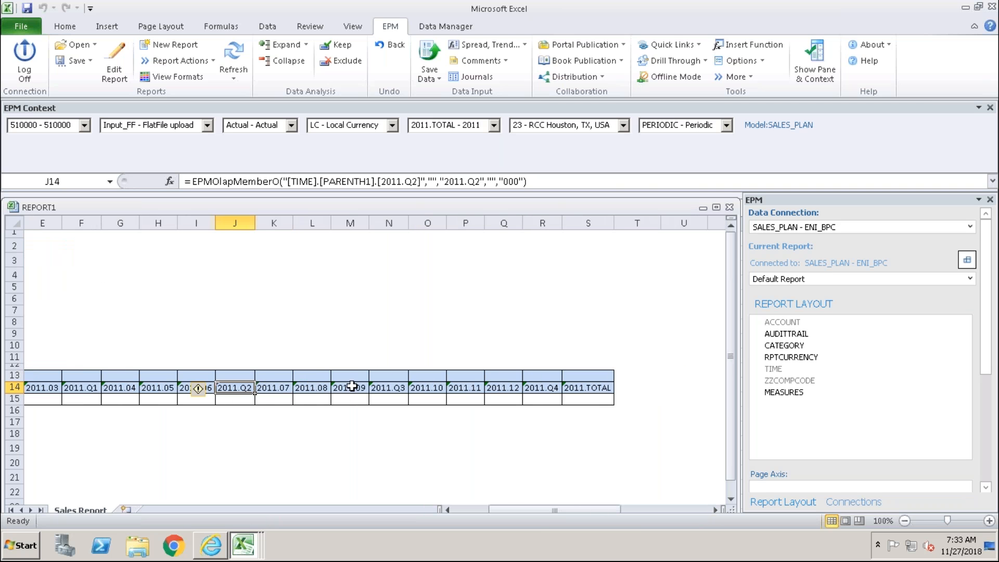
click(393, 389)
click(429, 390)
click(470, 389)
click(503, 389)
click(551, 390)
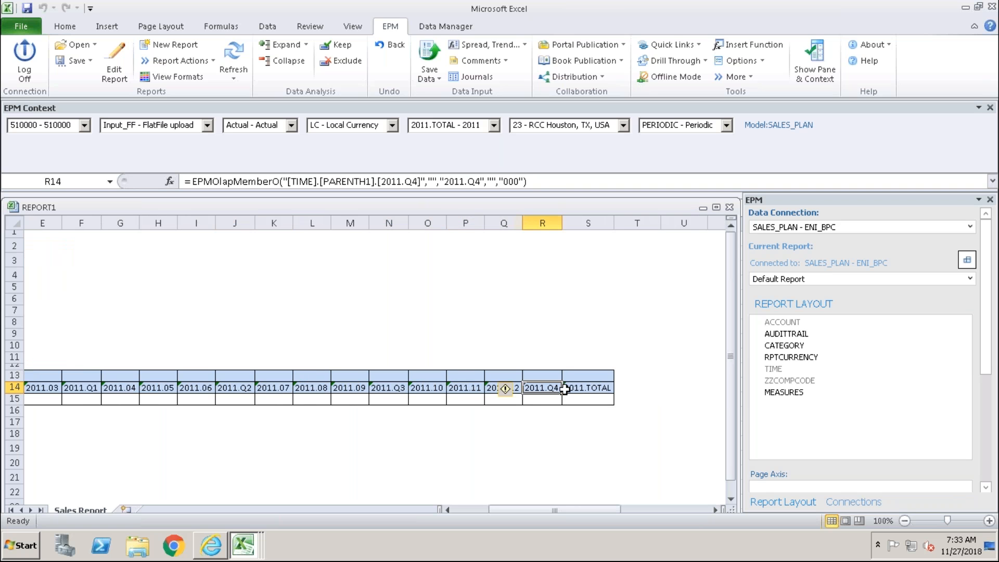
click(590, 388)
drag(616, 508, 518, 513)
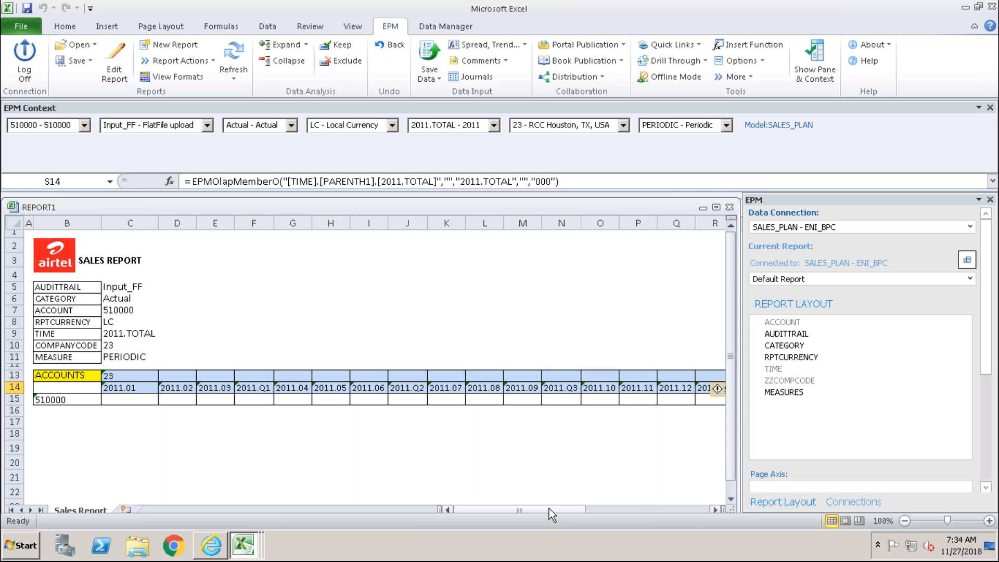
click(641, 506)
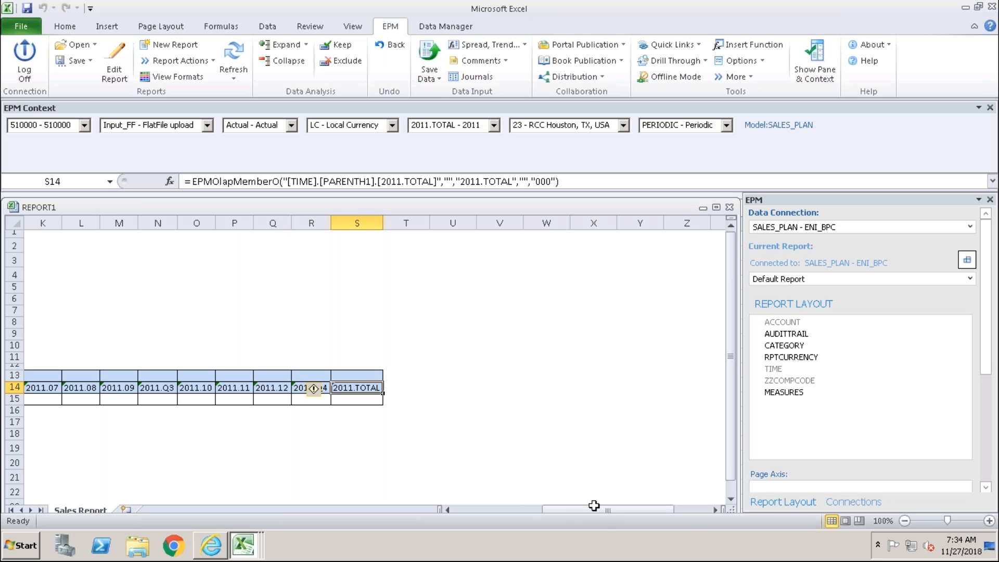
drag(594, 510, 520, 511)
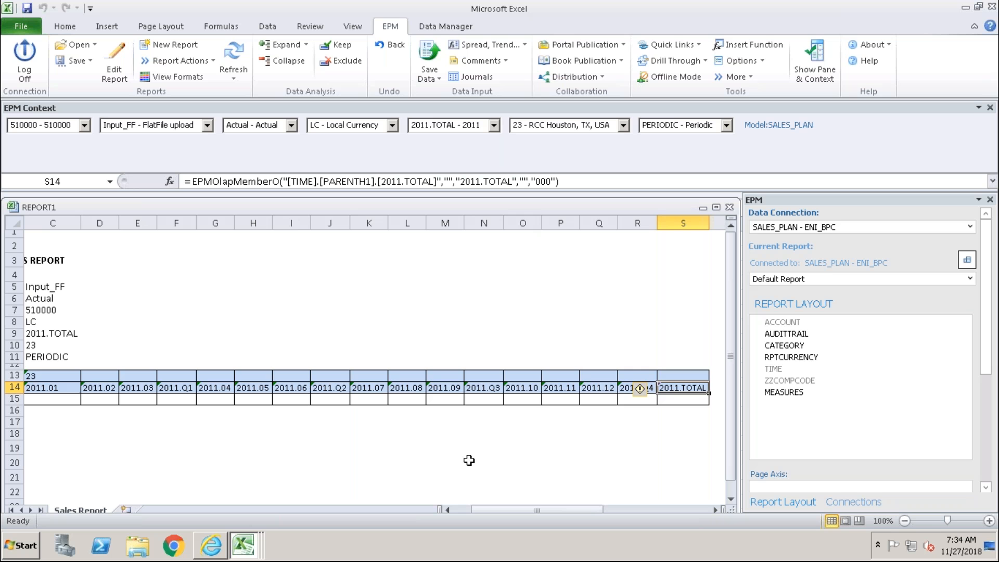
mouse_move(529, 509)
mouse_down()
mouse_move(515, 509)
mouse_move(540, 514)
mouse_up()
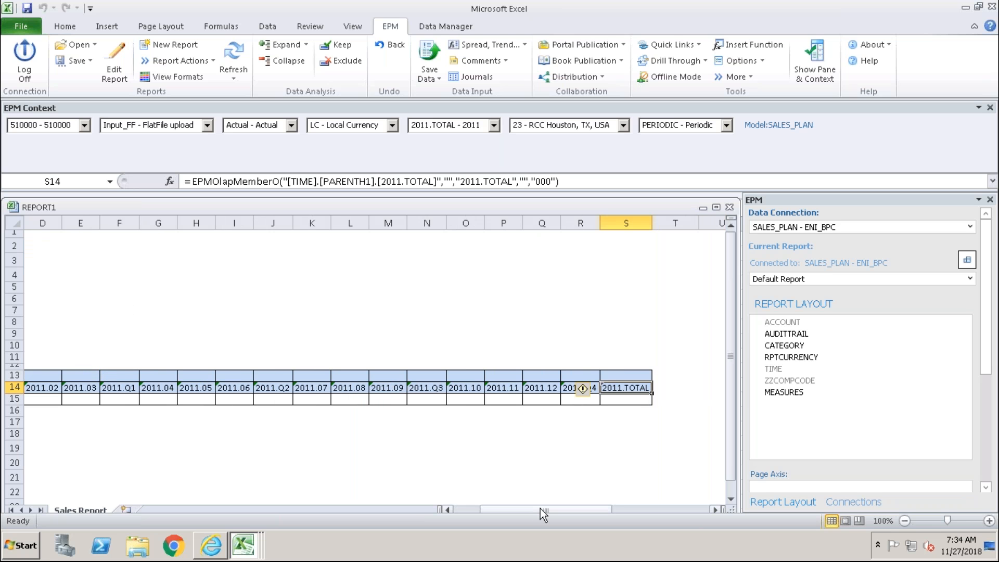
Step: Replace the TIME column axis selection with the 2011.TOTAL context member using the Descendants relationship, and apply the report changes
click(114, 70)
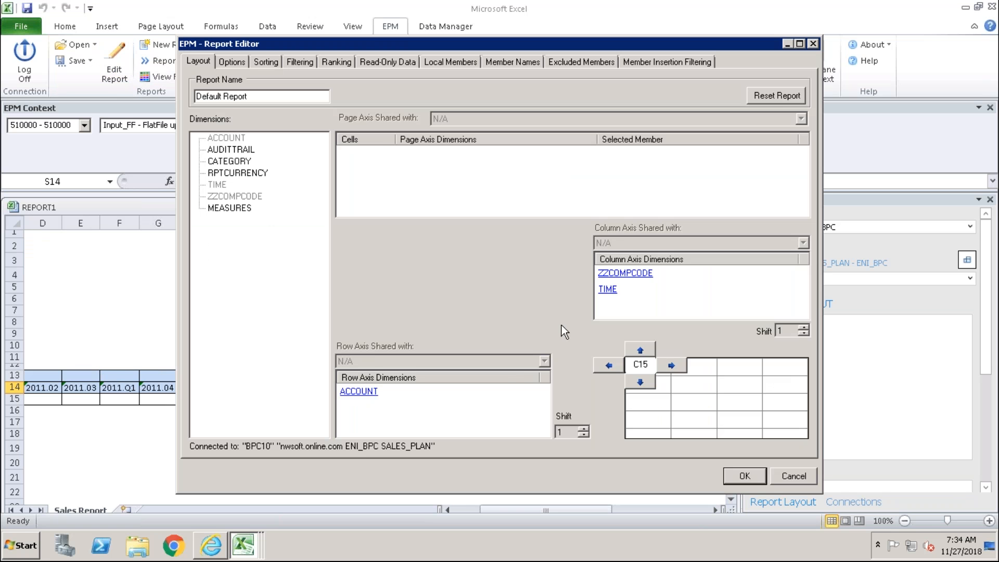
click(607, 289)
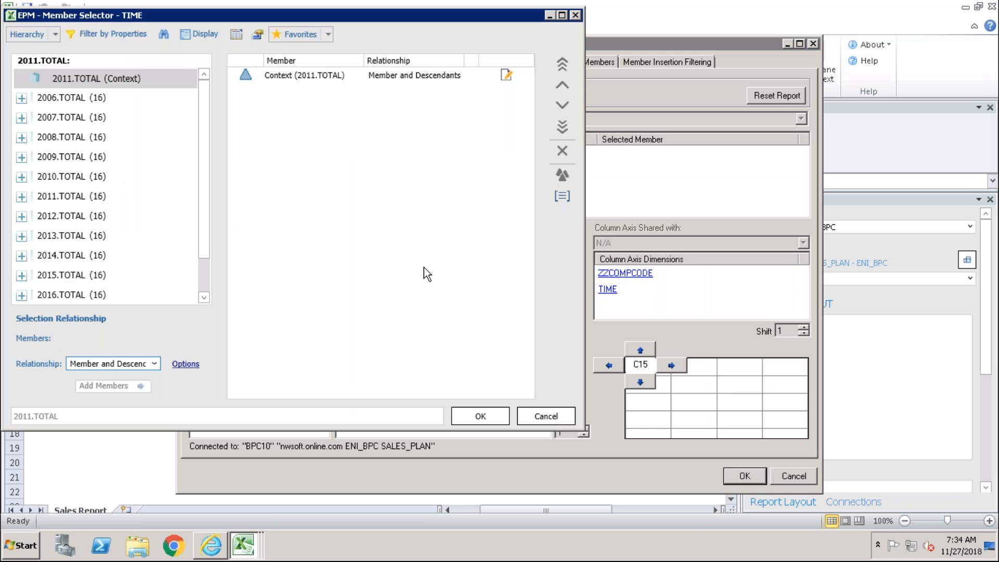
click(266, 75)
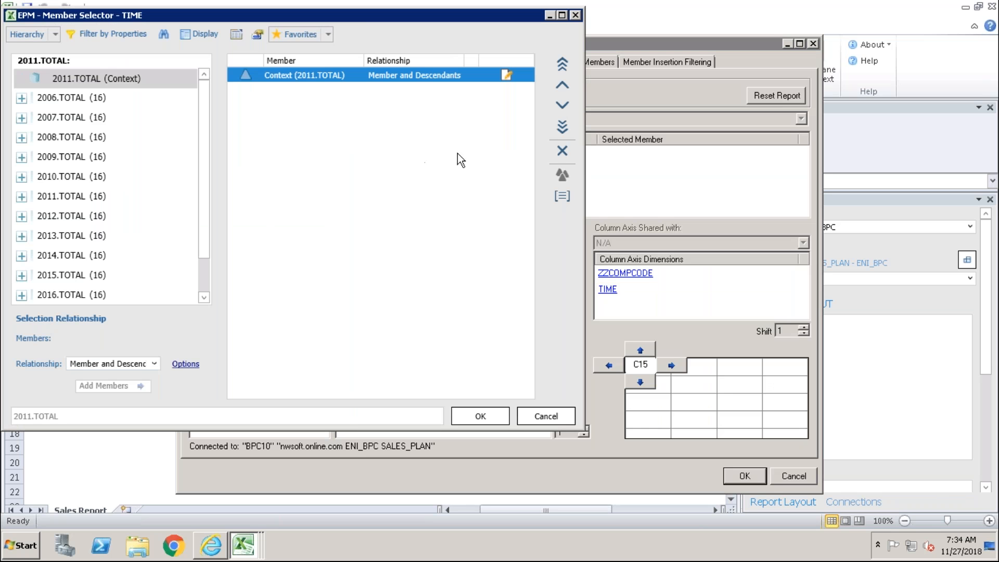
click(562, 151)
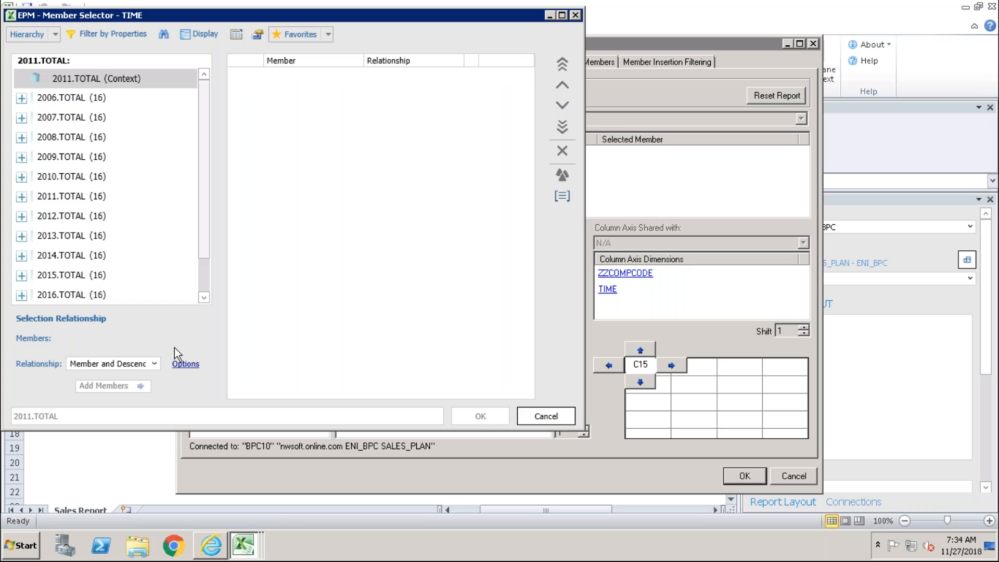
click(46, 80)
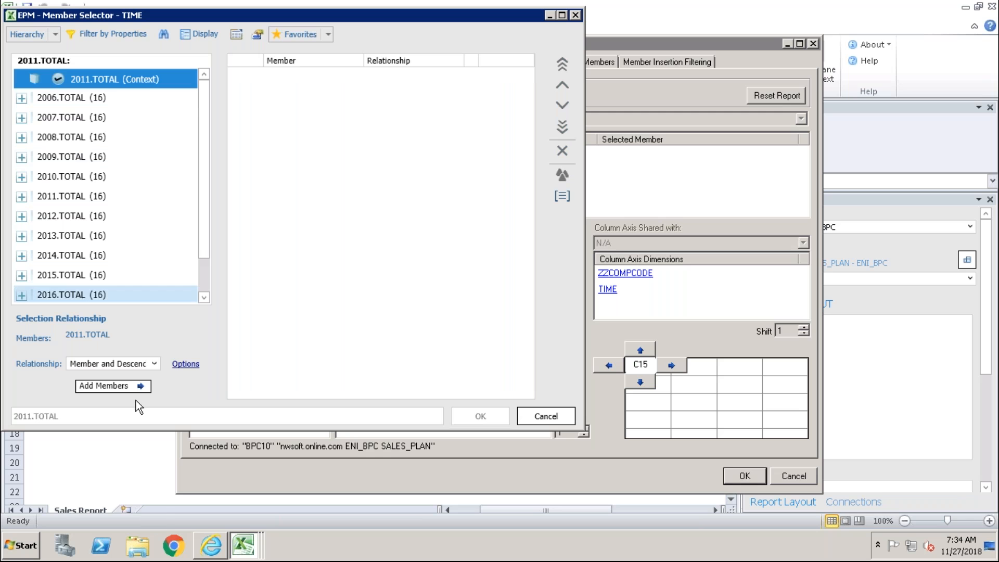
click(152, 363)
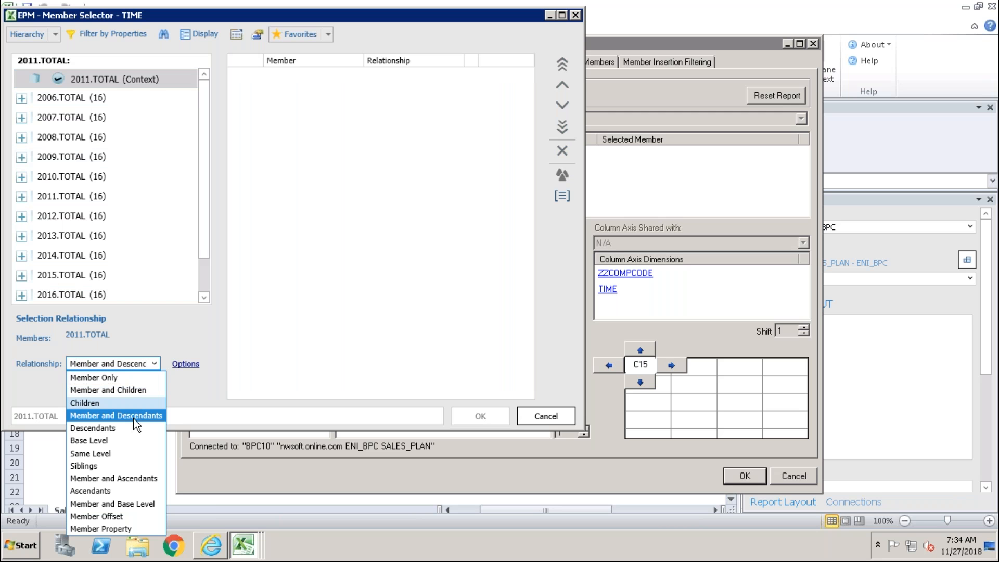
click(104, 426)
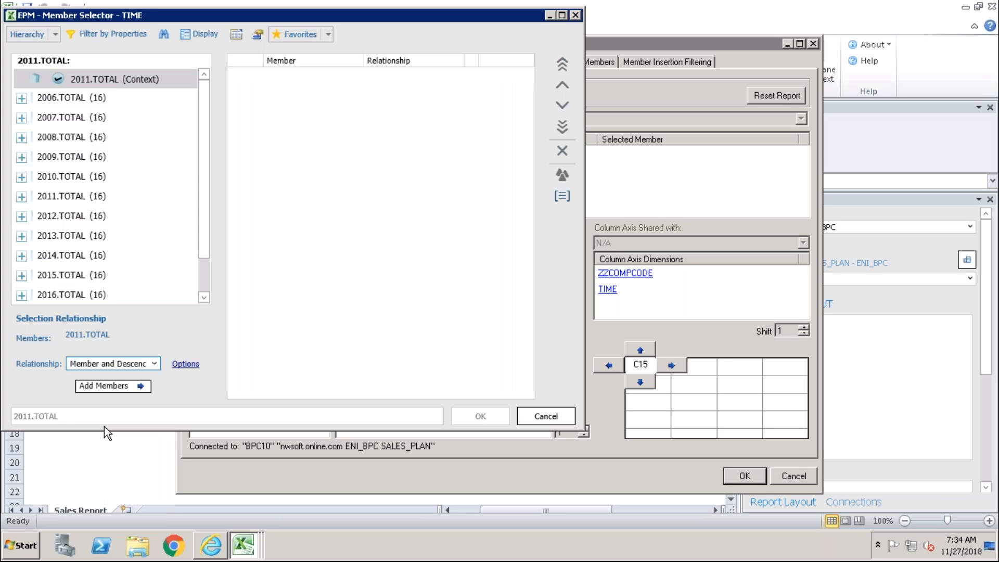
click(111, 386)
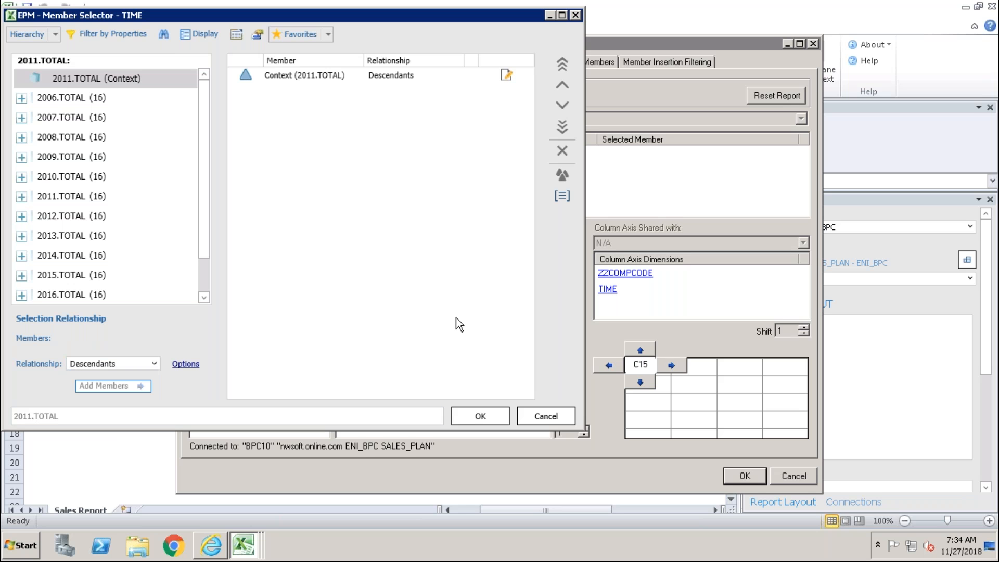
click(484, 416)
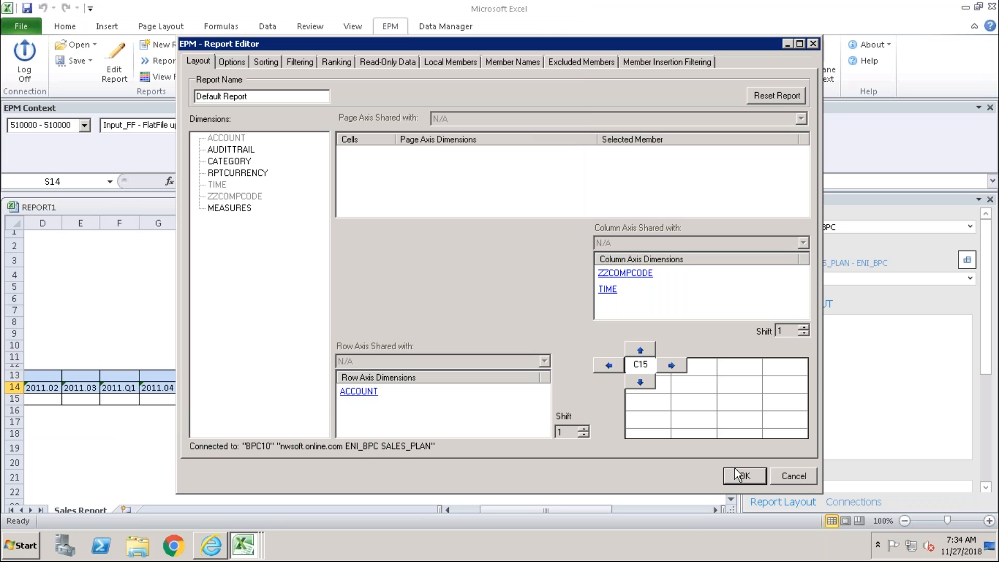
click(735, 472)
click(657, 367)
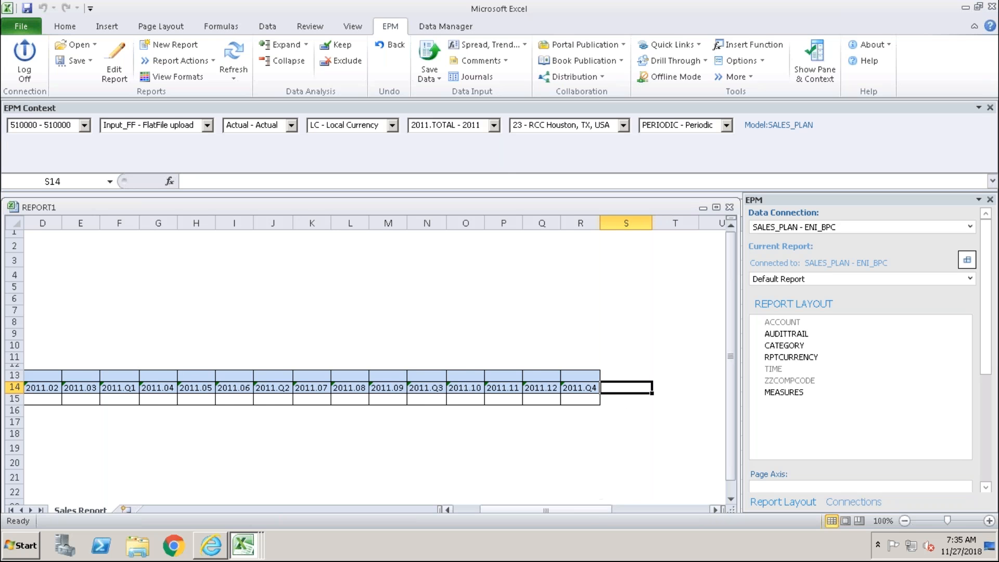
Step: Change the TIME context member in cell C9 to 2012.TOTAL and refresh the report
drag(596, 506, 528, 509)
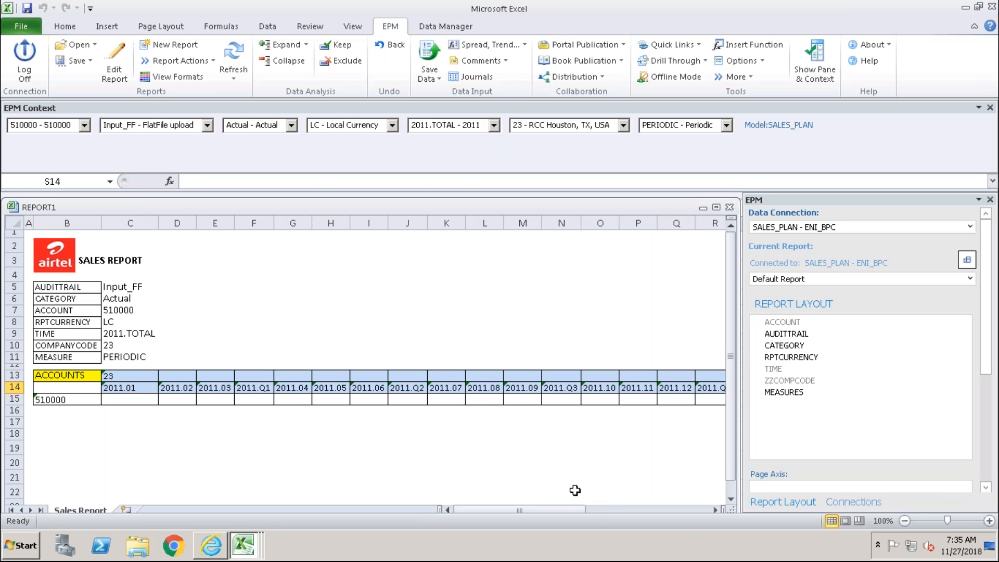
click(138, 334)
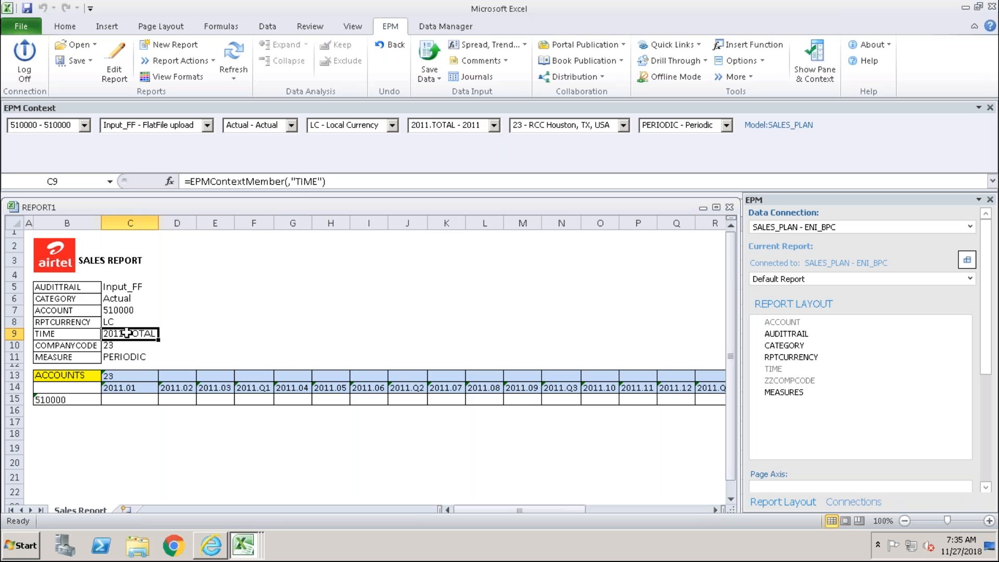
double_click(128, 333)
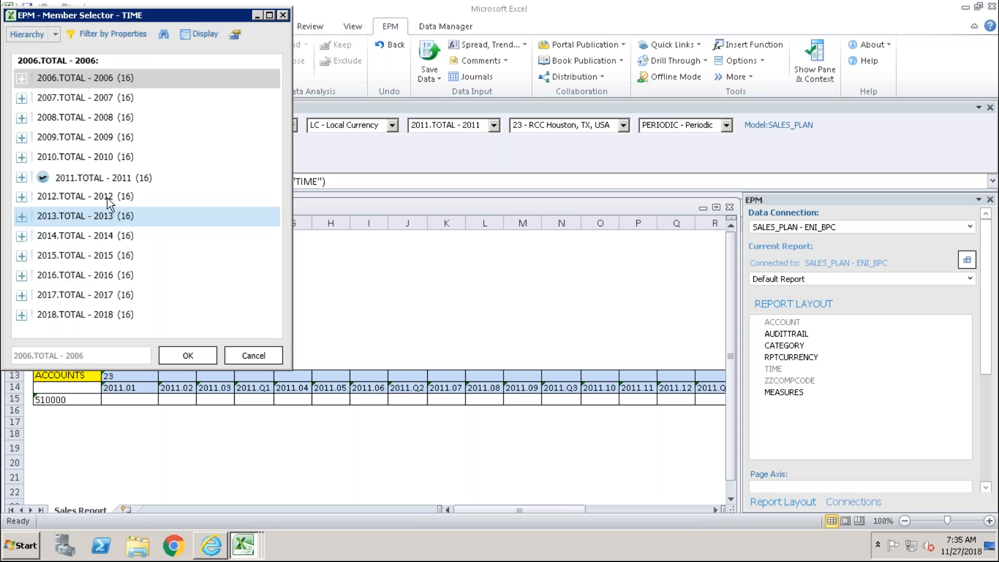
click(42, 196)
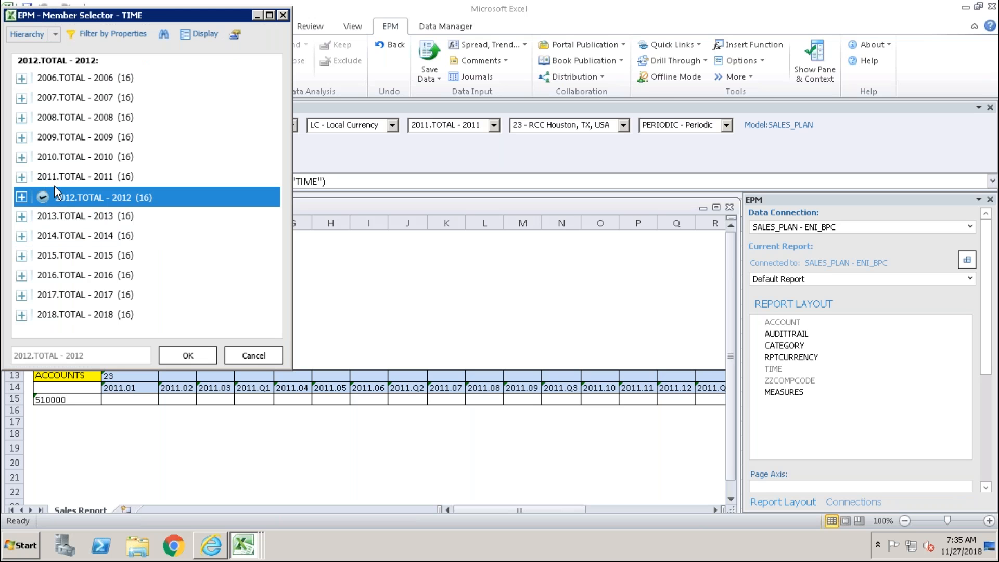
click(189, 355)
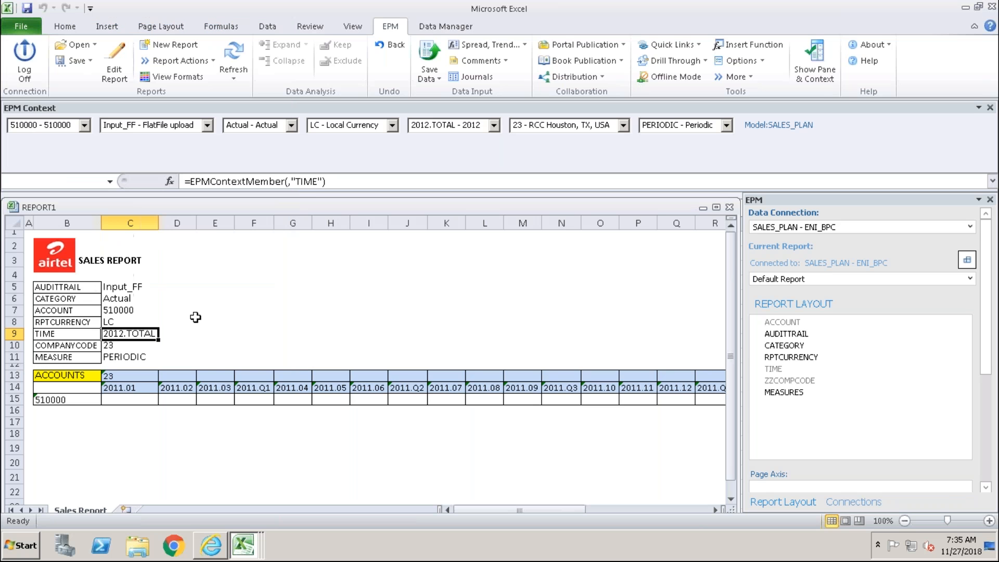
click(230, 53)
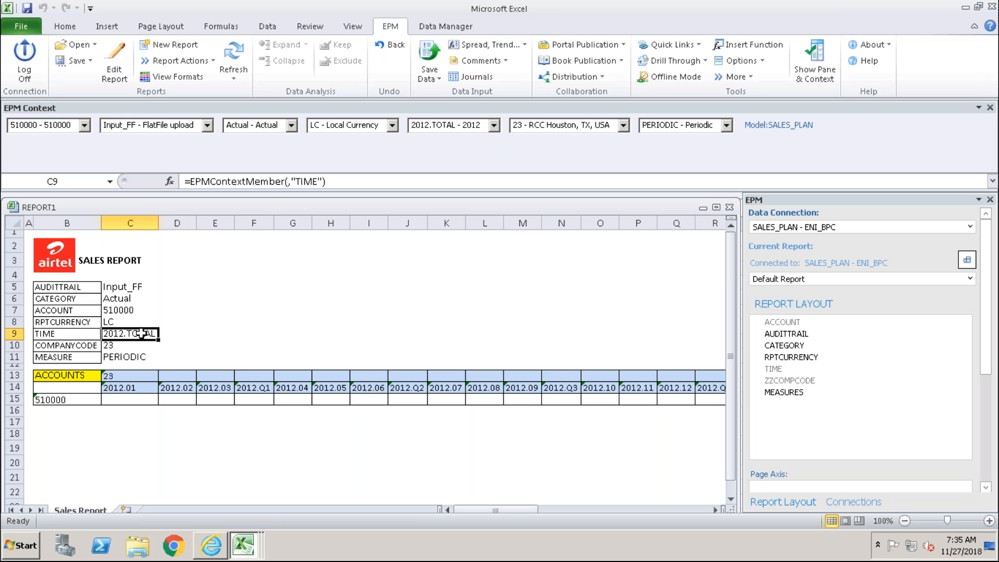
Step: Change the TIME context member in cell C9 to 2016.TOTAL and refresh the report
click(171, 347)
click(122, 333)
double_click(122, 333)
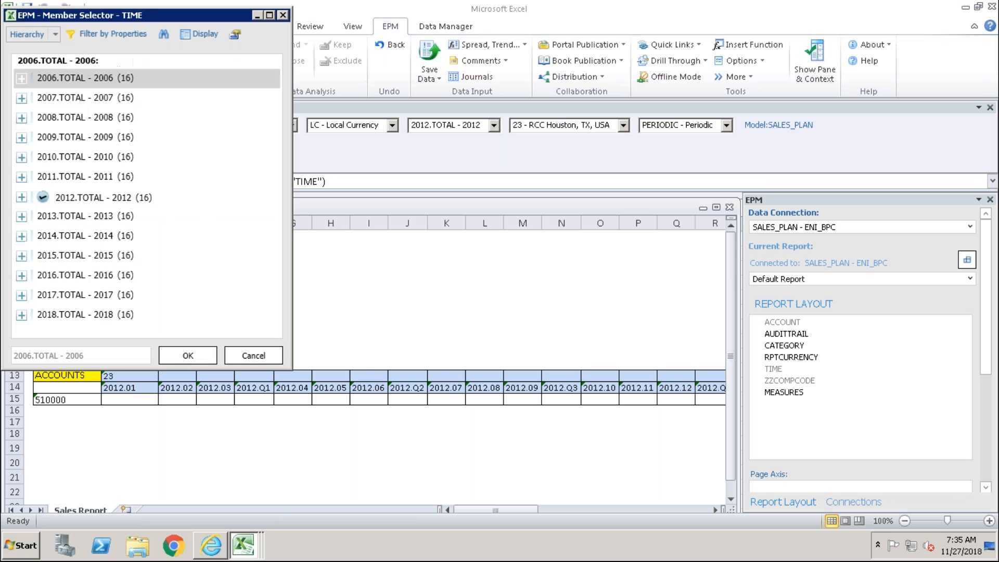
click(41, 275)
click(188, 355)
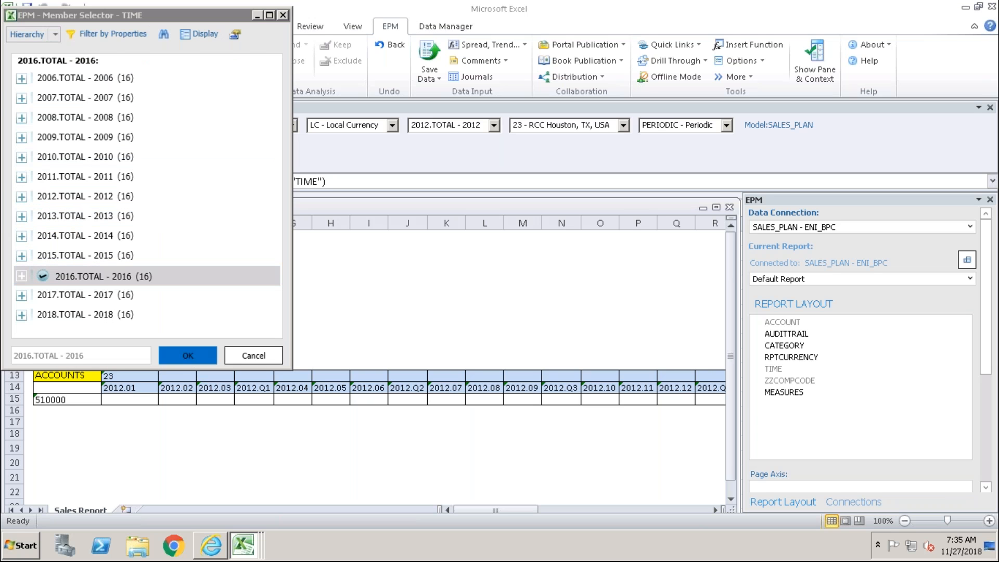
click(234, 53)
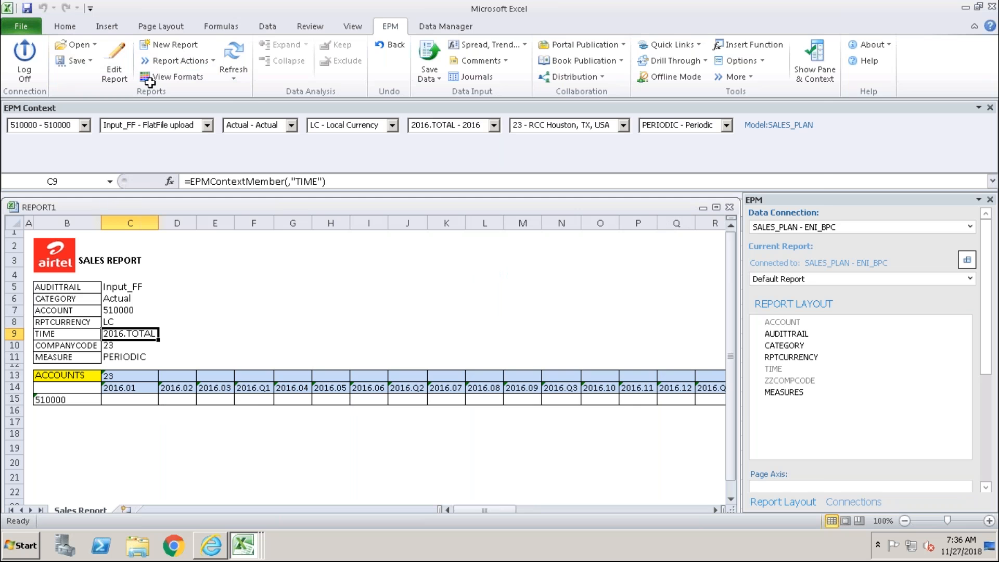
Step: Open the default report's layout for editing
click(120, 67)
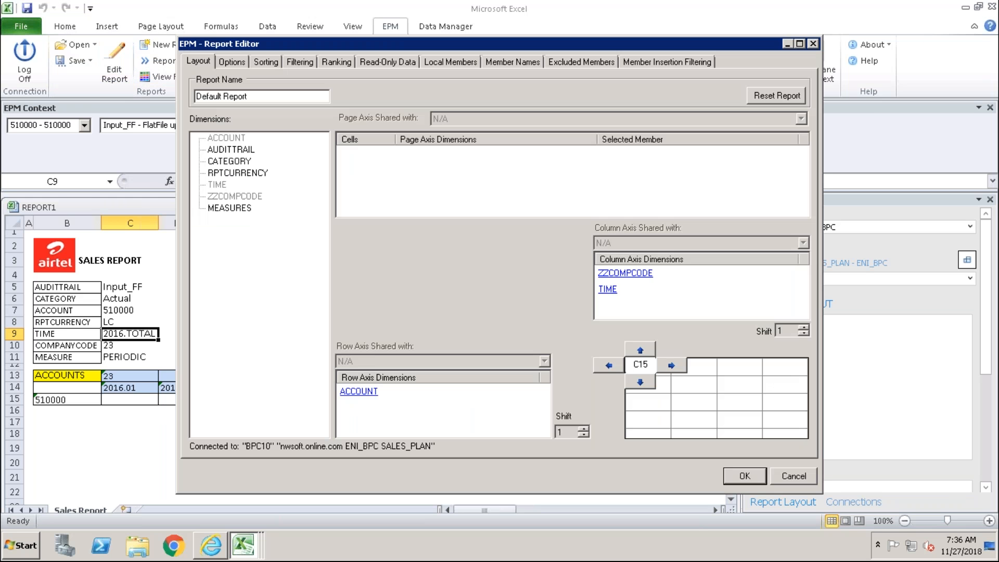
Step: Replace the TIME column-axis selection with the 2016.TOTAL context member using the Base Level relationship, and apply it to the report
mouse_move(616, 292)
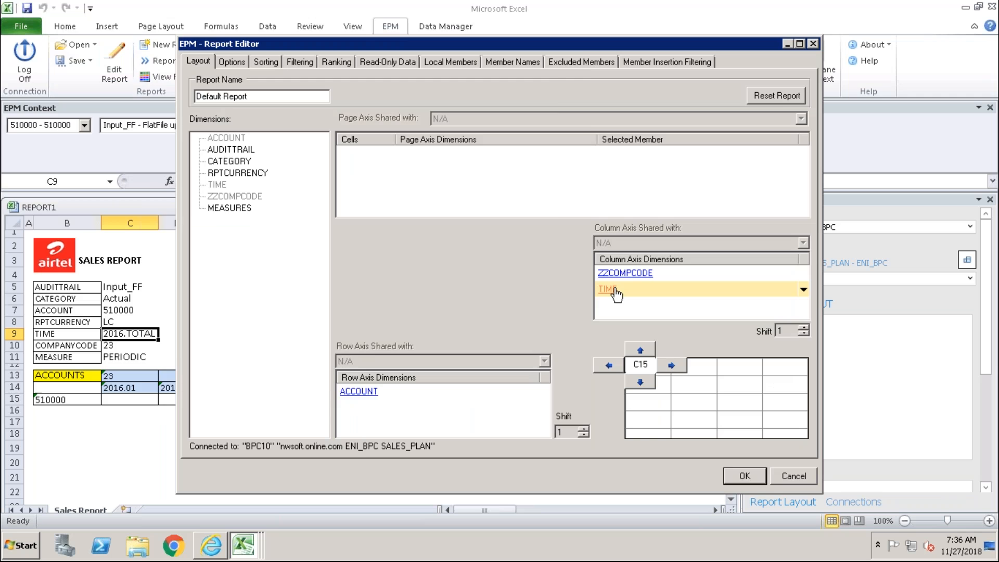
click(609, 289)
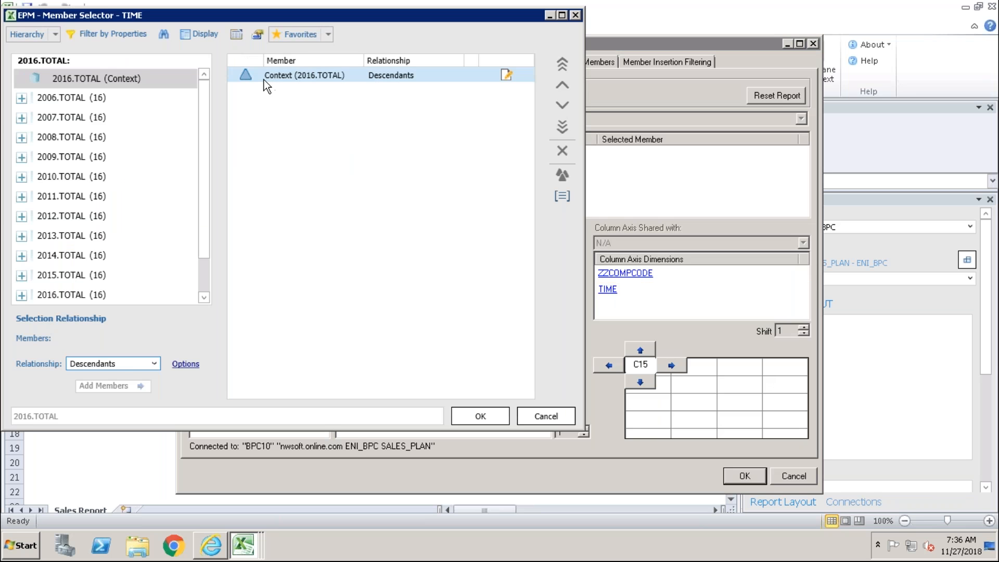
click(561, 151)
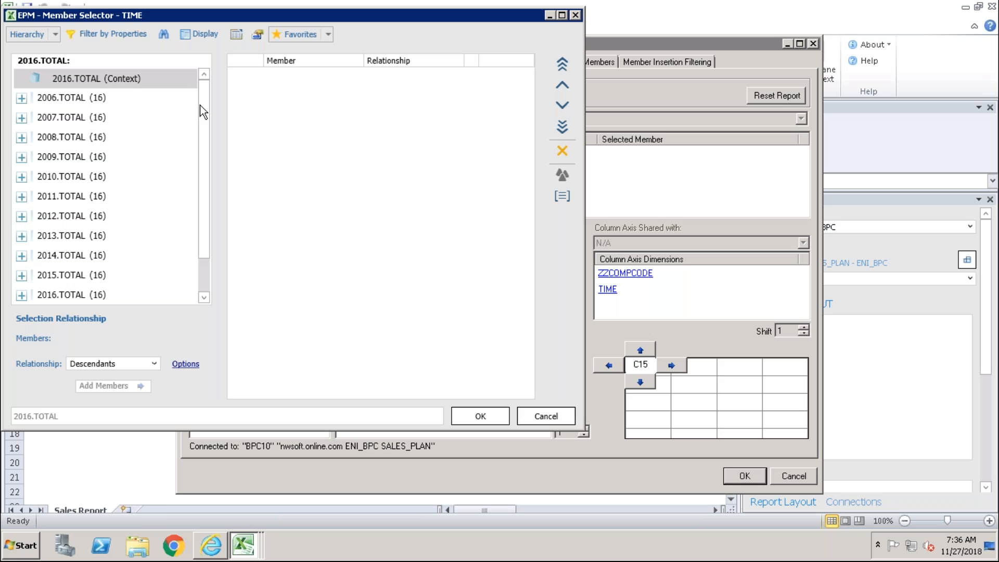
click(45, 77)
click(153, 362)
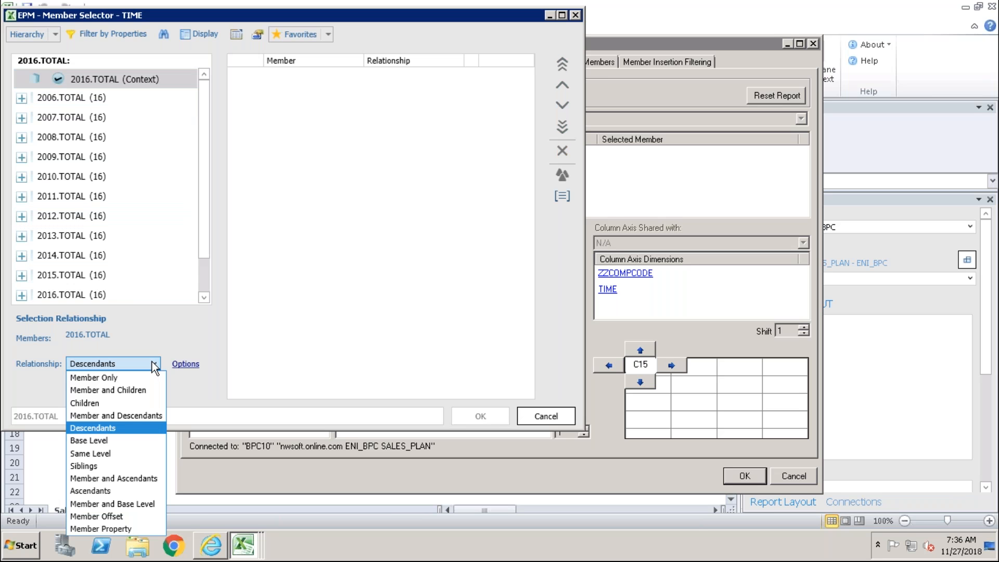
click(107, 440)
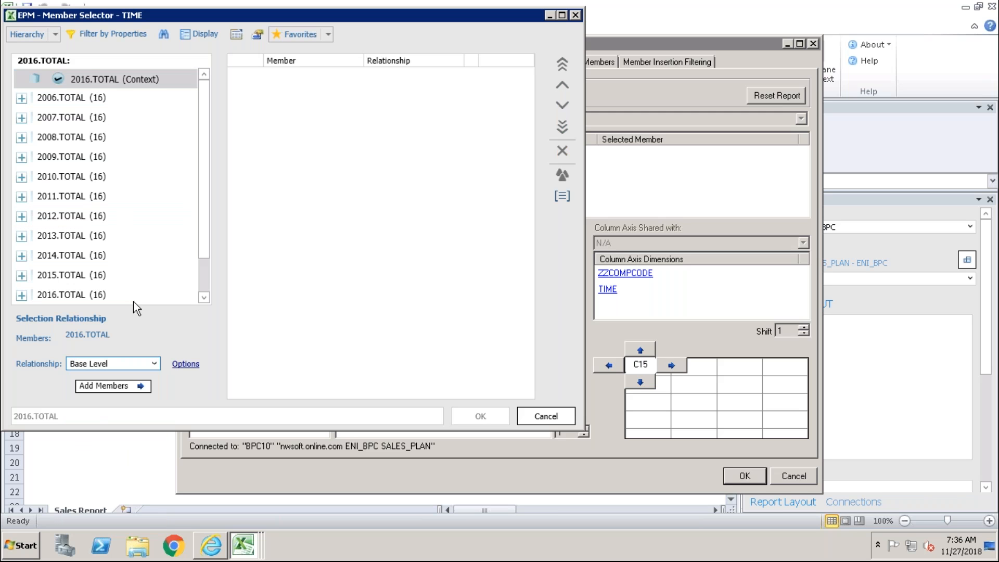
click(107, 386)
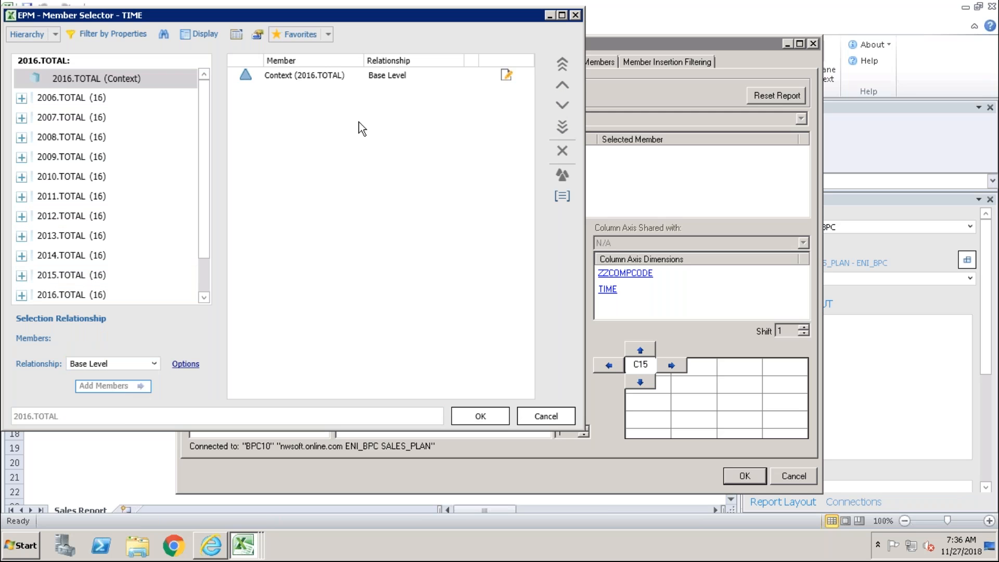
click(482, 415)
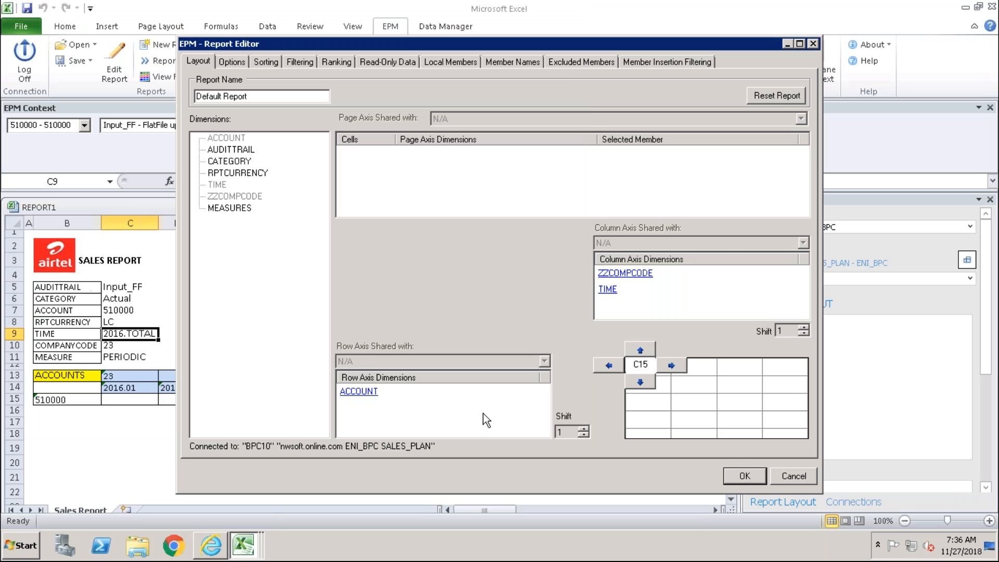
click(740, 471)
click(656, 368)
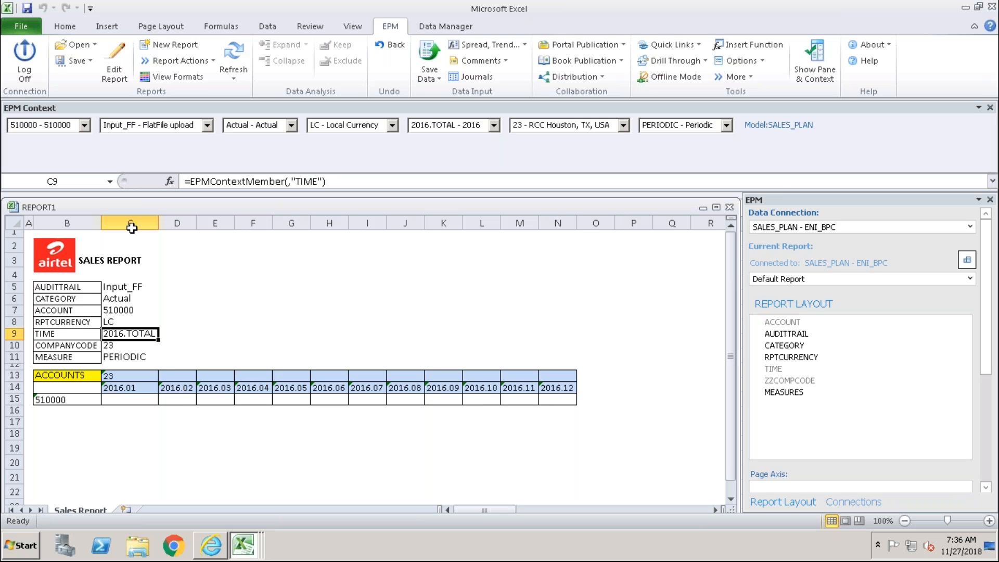
Step: Replace the report's TIME column-axis selection with the 2016.TOTAL context member using the Same Level relationship, accepting the environment warning
click(114, 74)
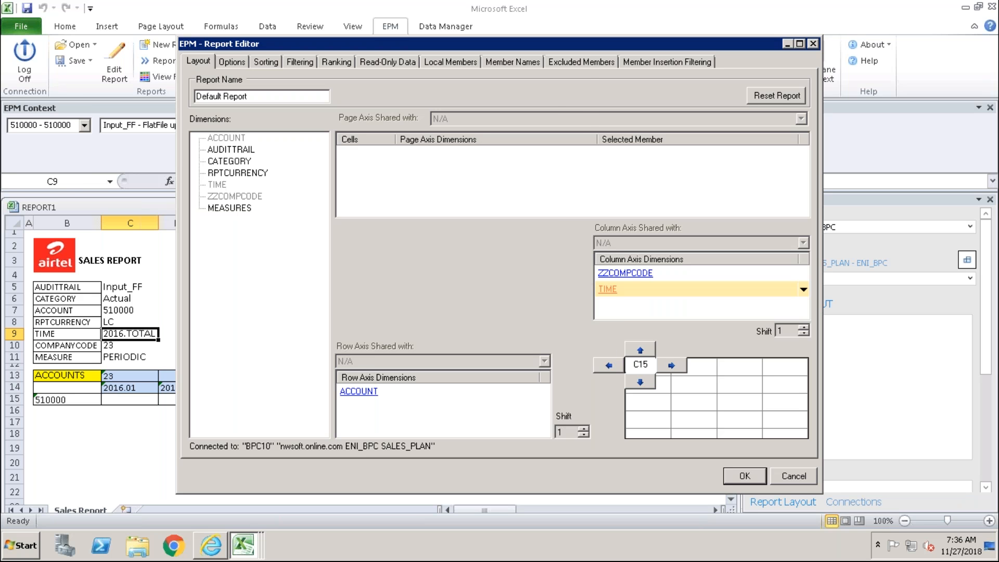
click(607, 289)
click(395, 78)
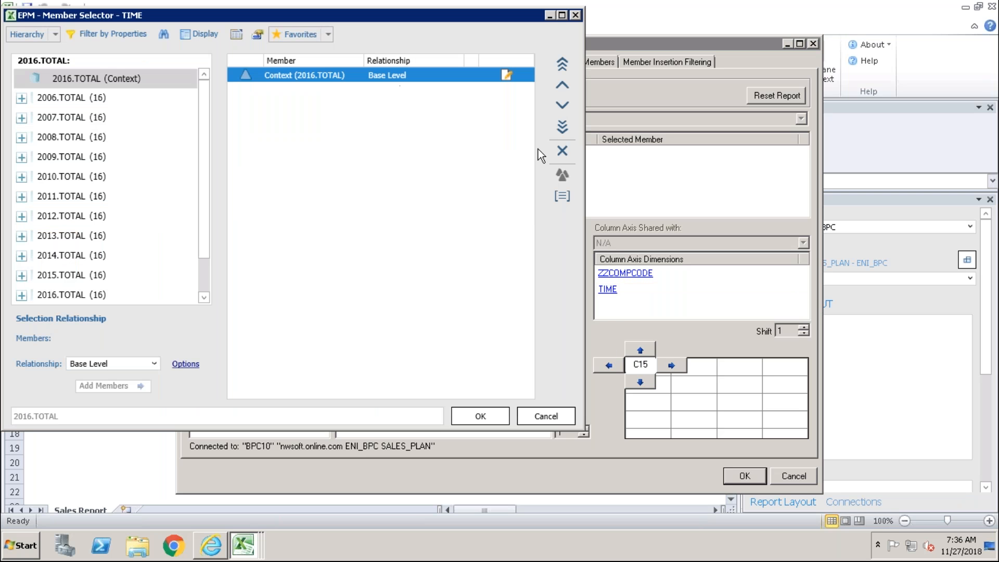
click(561, 150)
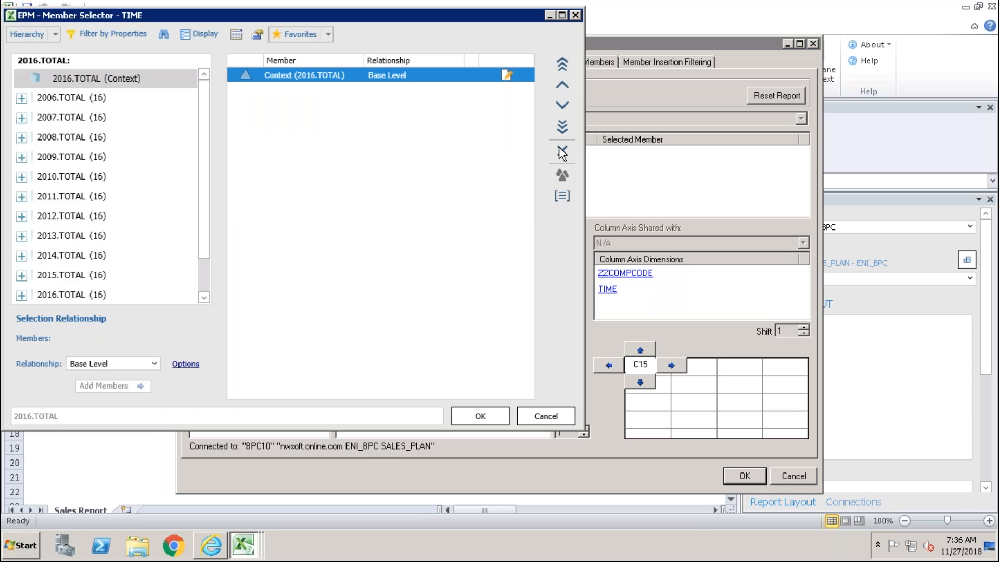
click(41, 79)
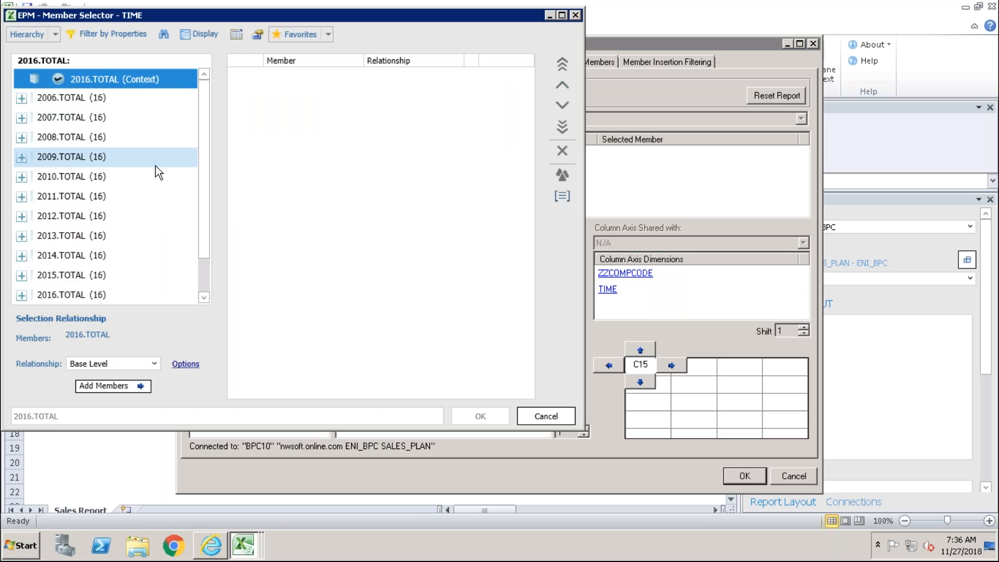
click(154, 364)
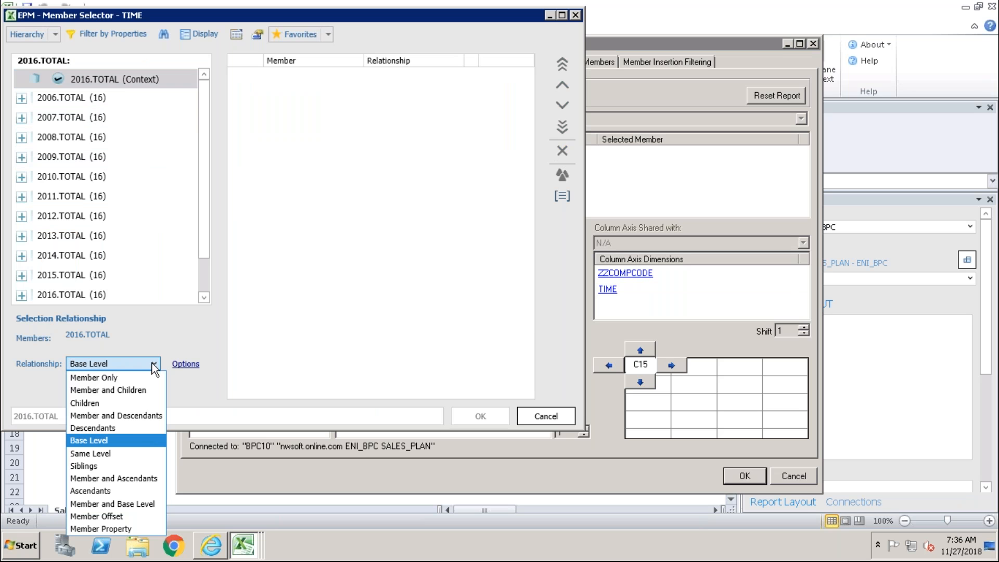
click(109, 454)
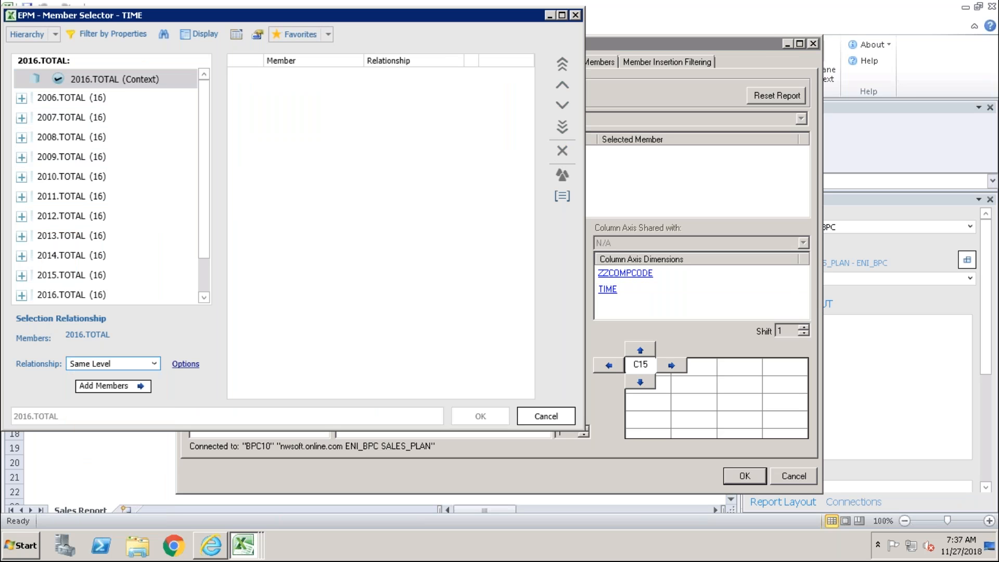
click(115, 386)
click(476, 416)
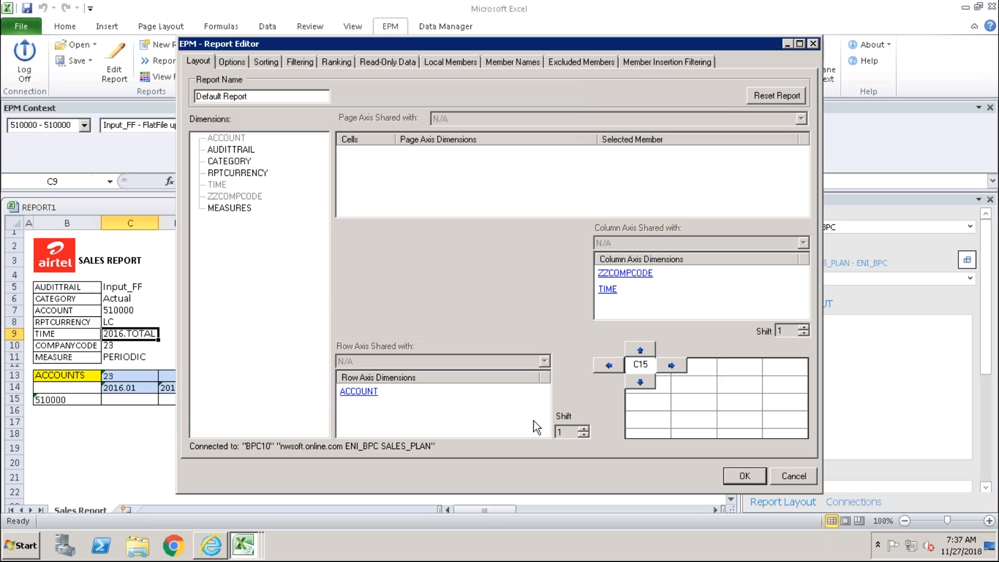
click(744, 476)
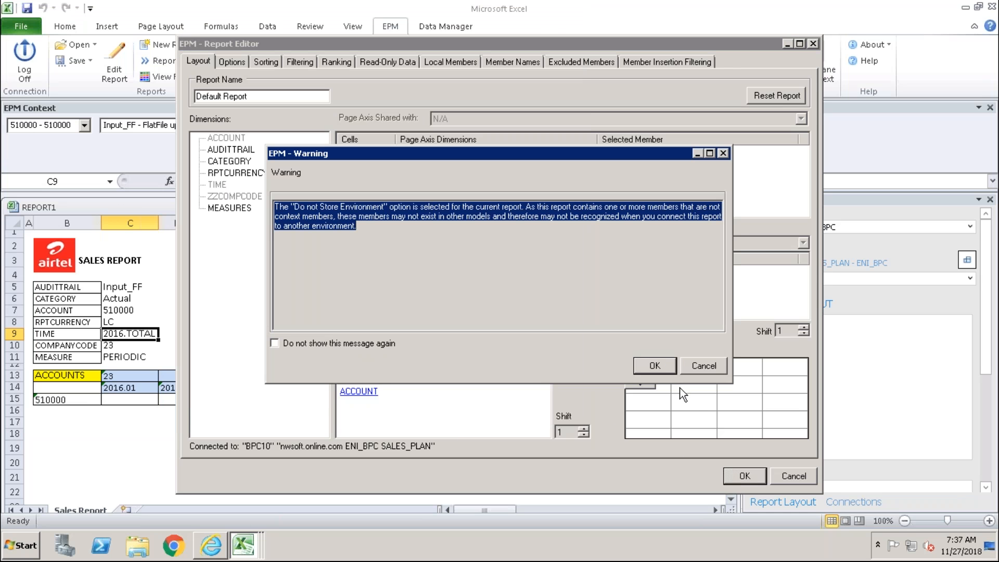
click(660, 367)
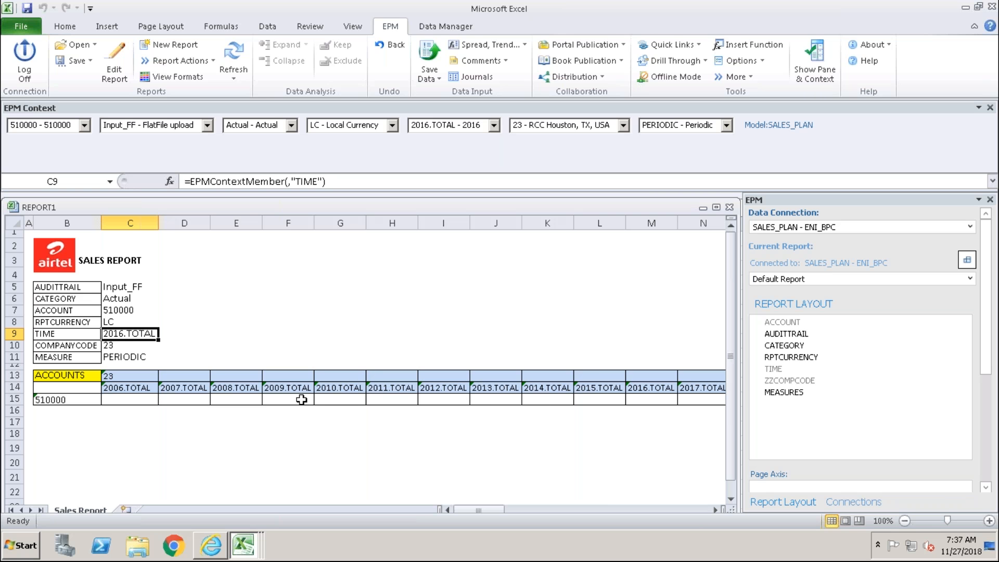
Step: Change the TIME context member in C9 to 2011.01 - Jan 2011 and refresh the report
drag(495, 509, 466, 508)
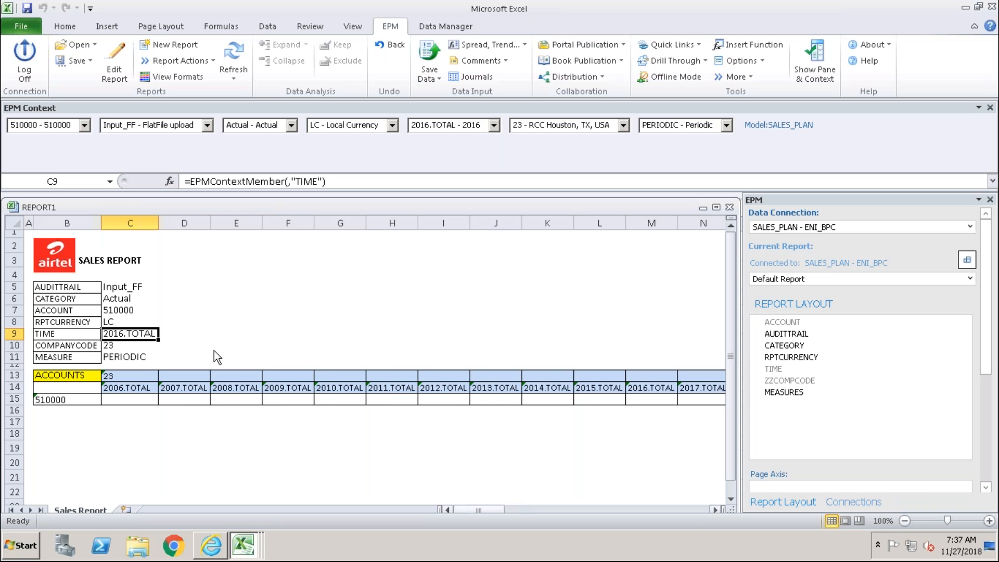
double_click(132, 334)
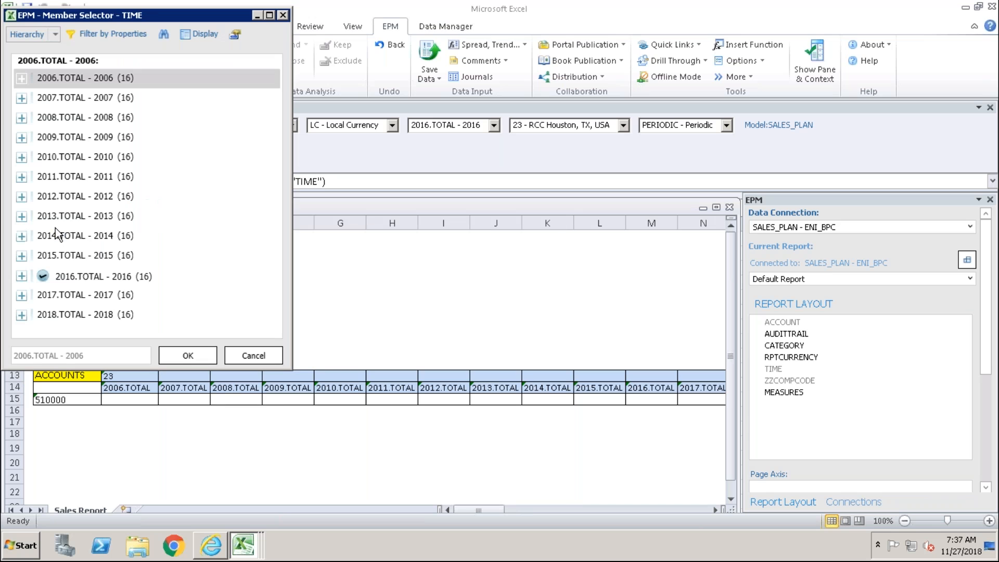
click(23, 179)
click(35, 193)
click(69, 215)
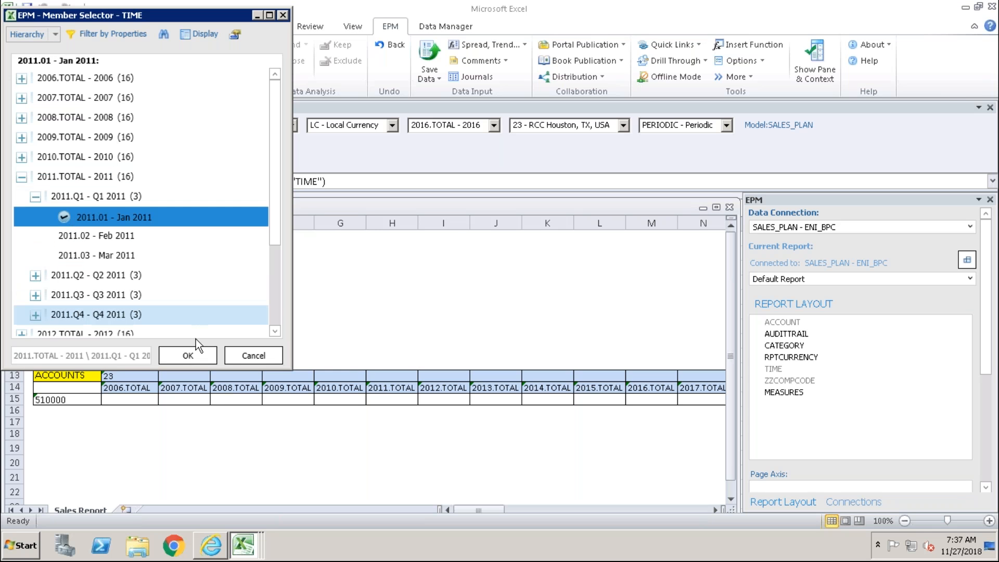
click(188, 355)
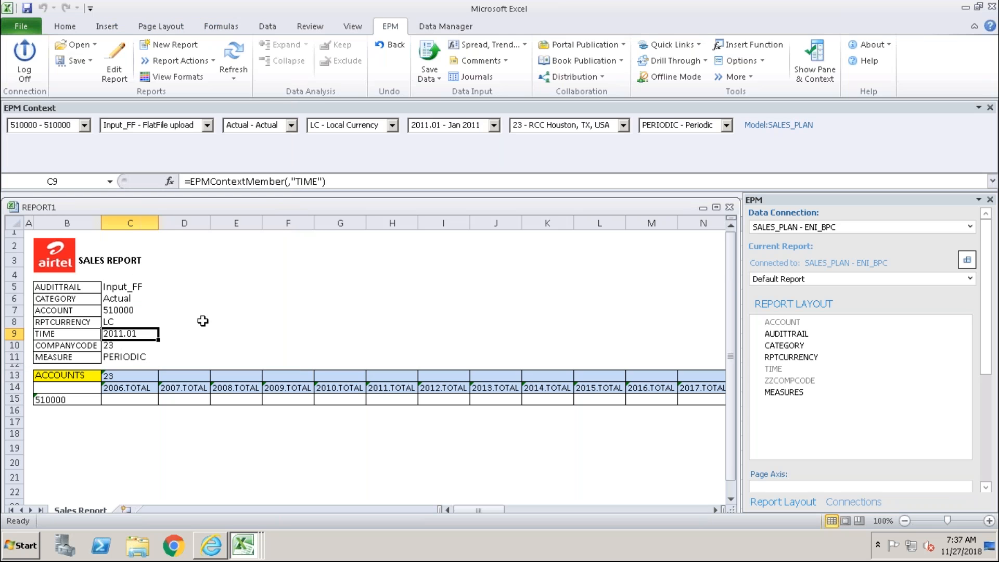
click(233, 57)
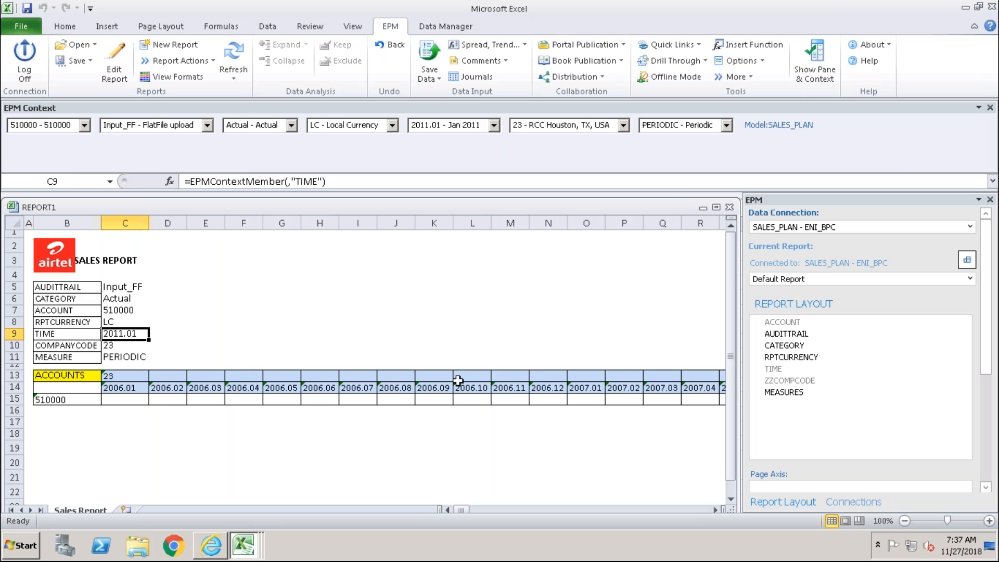
Step: Examine the time periods in the report's row 14 column headers, from the first month through the last
click(557, 389)
click(713, 509)
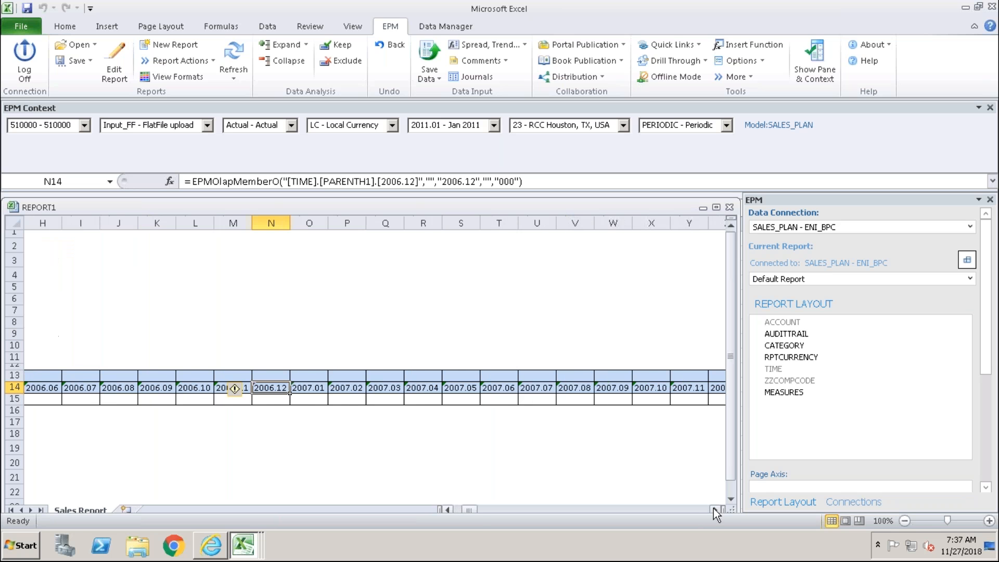
drag(471, 511, 448, 512)
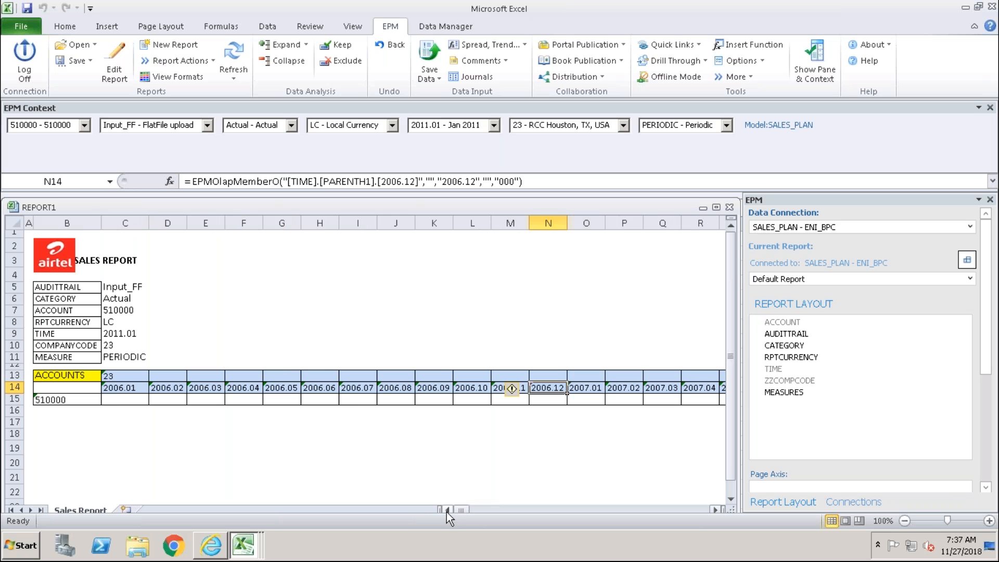
click(131, 335)
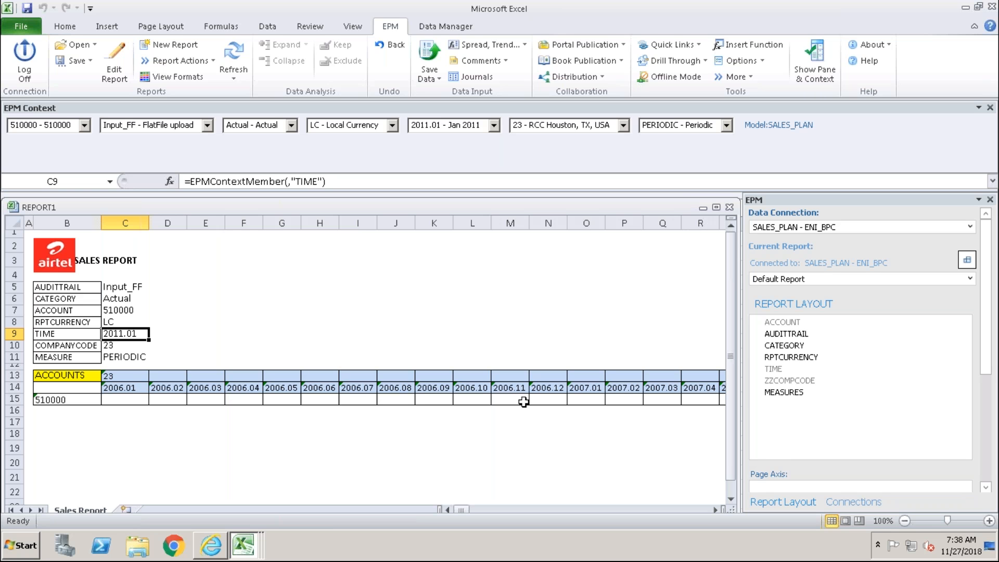
click(547, 388)
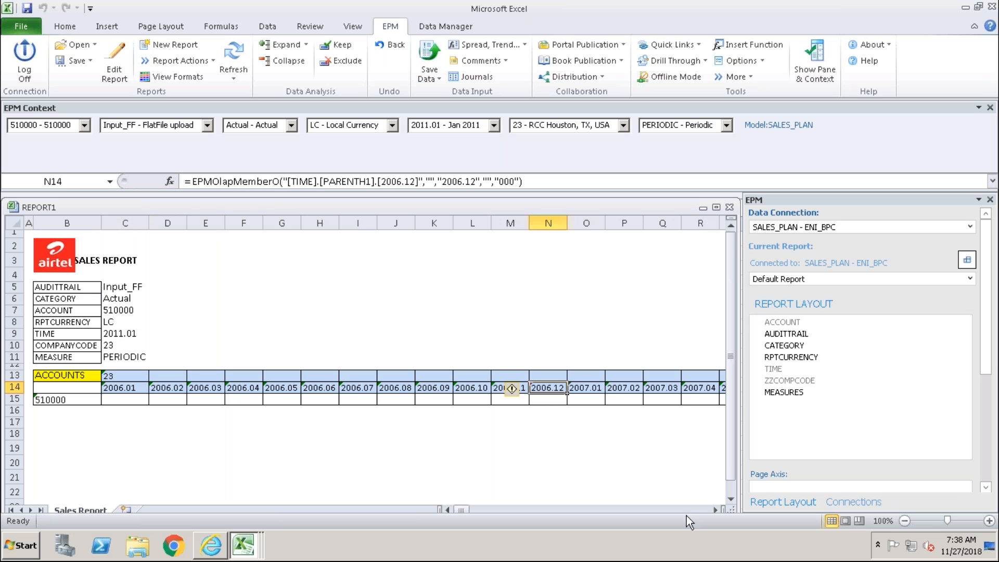
click(715, 510)
drag(715, 512, 715, 512)
drag(553, 510, 620, 509)
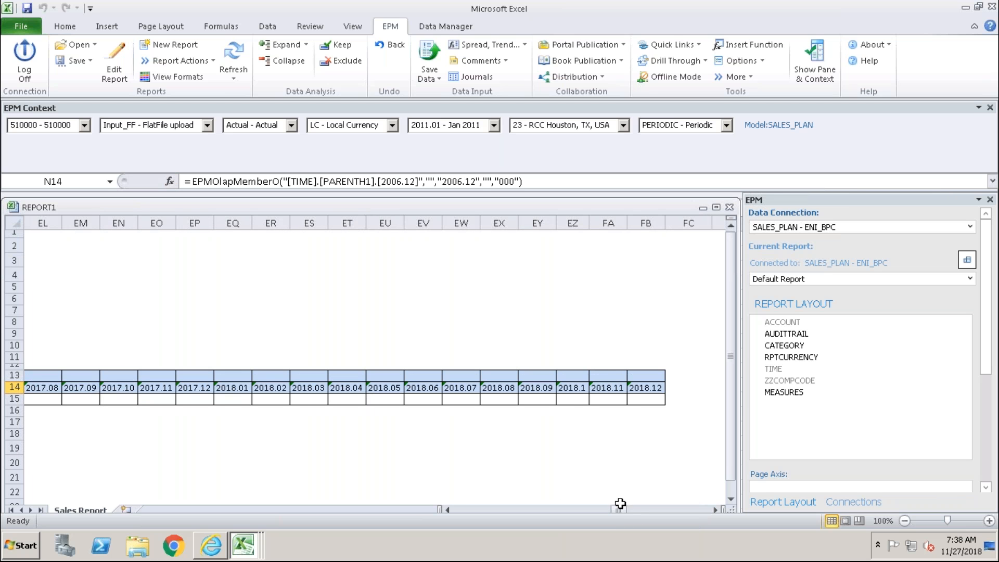
drag(621, 506, 450, 510)
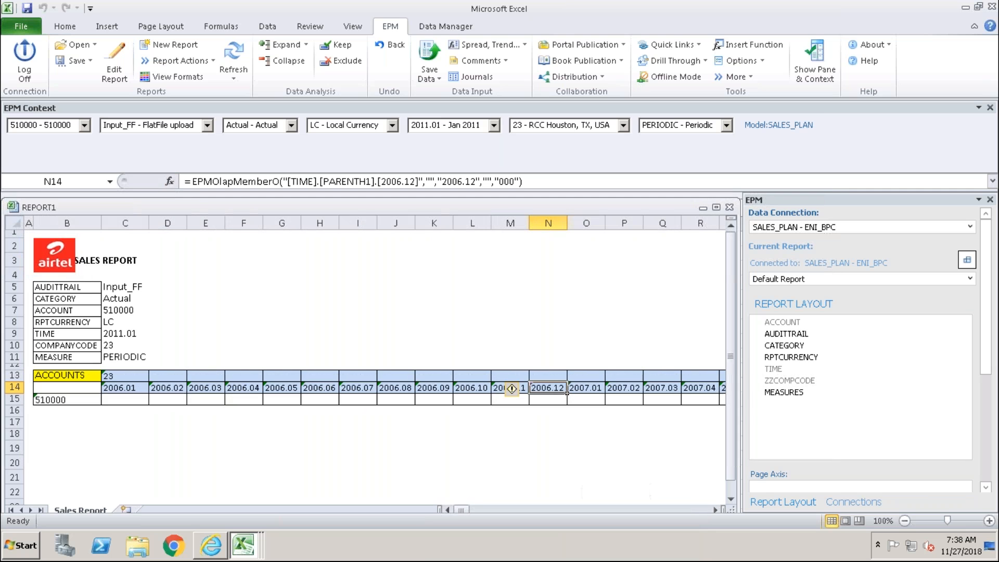
Step: Remove the Same Level context entry from the report's TIME column-axis selection and set the selection relationship to Member and Ascendants
click(115, 65)
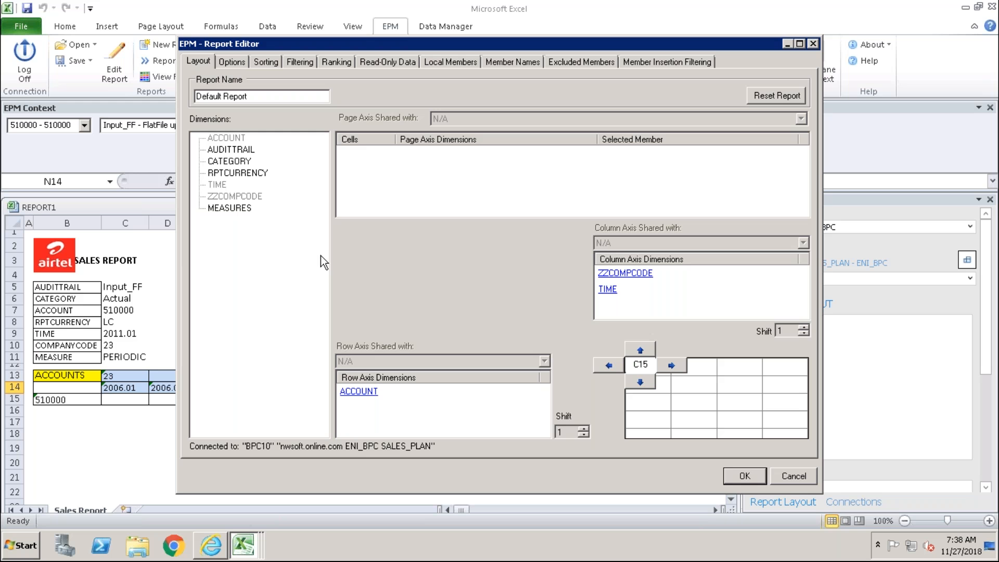
click(609, 290)
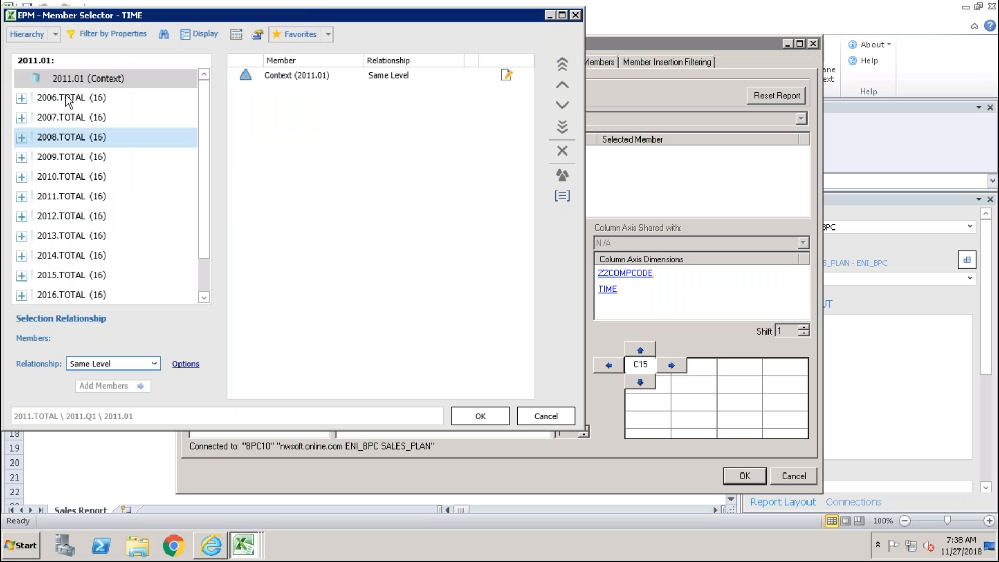
click(53, 83)
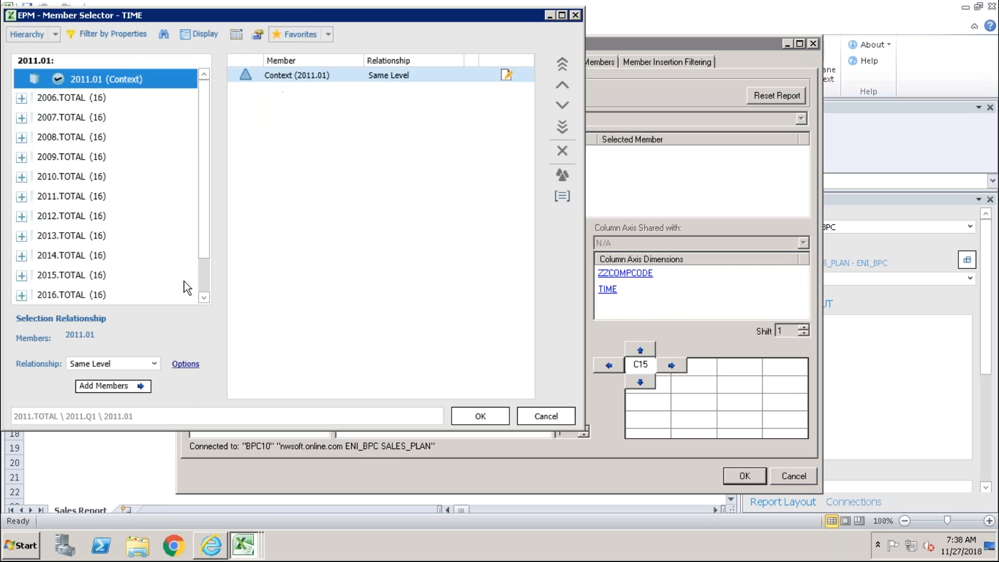
click(155, 363)
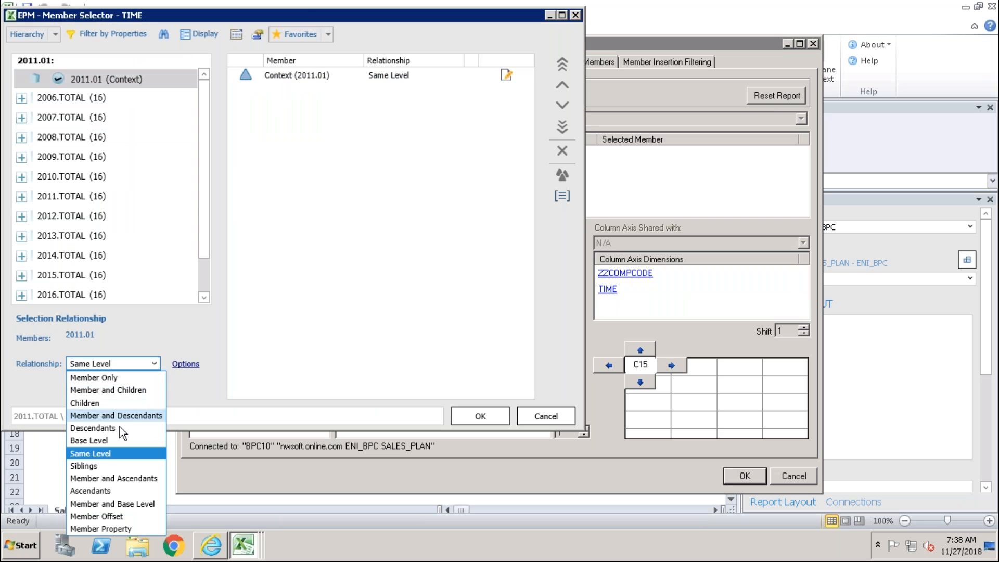
click(83, 465)
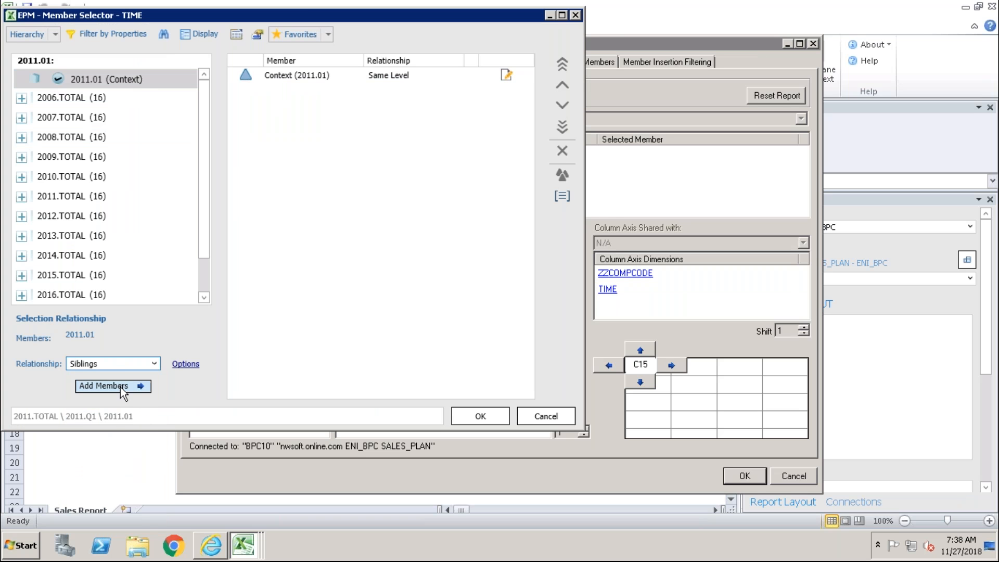
click(154, 364)
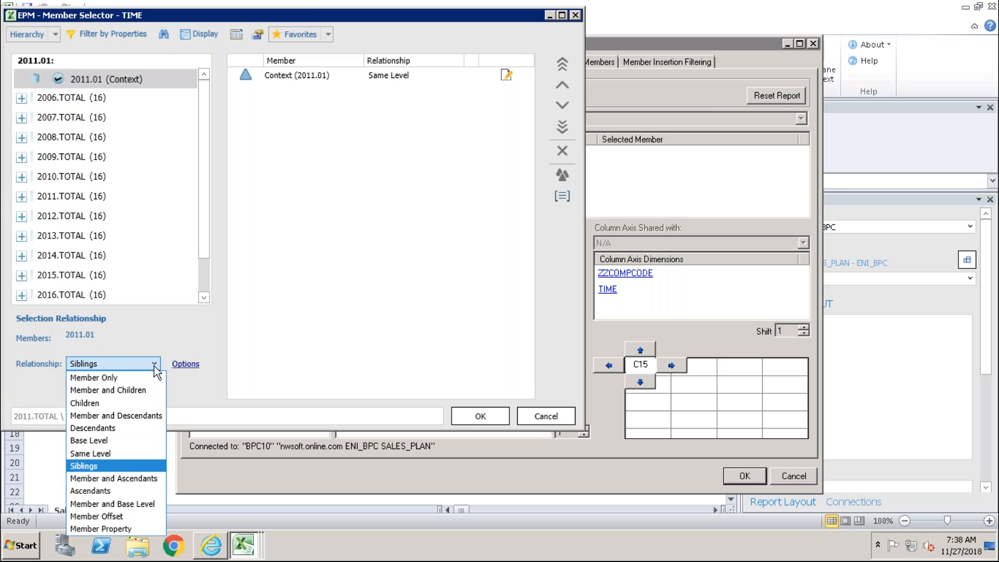
click(120, 482)
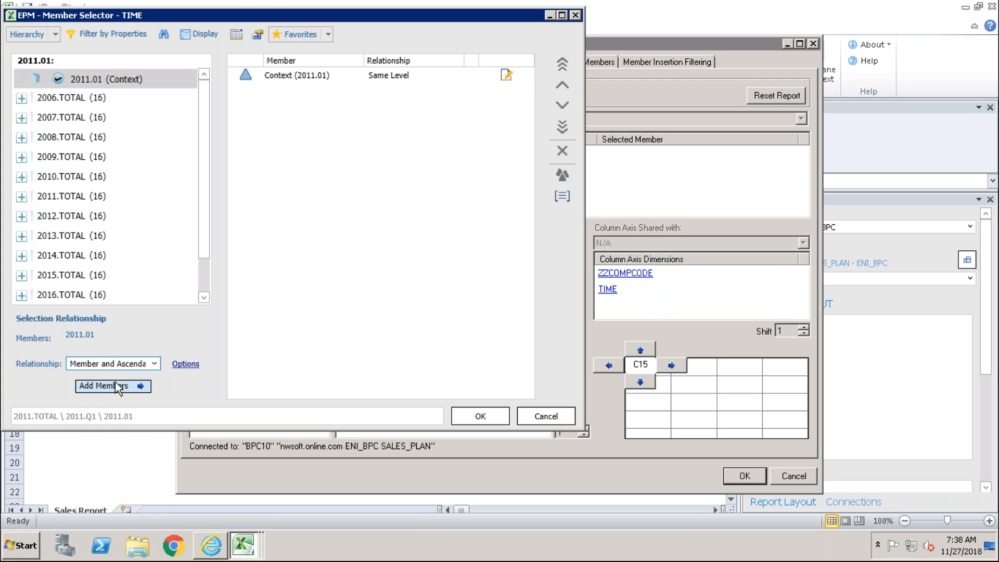
click(273, 77)
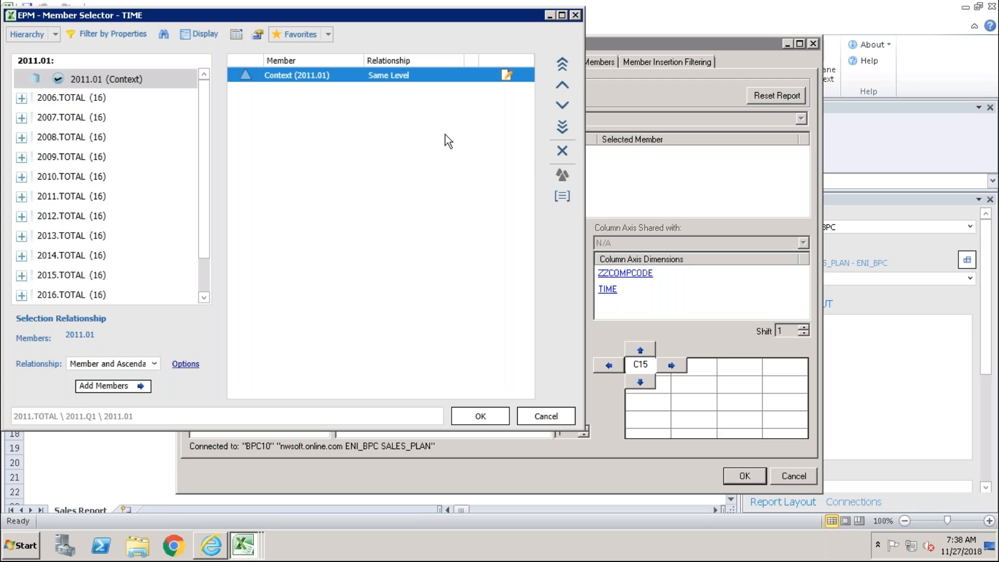
click(562, 152)
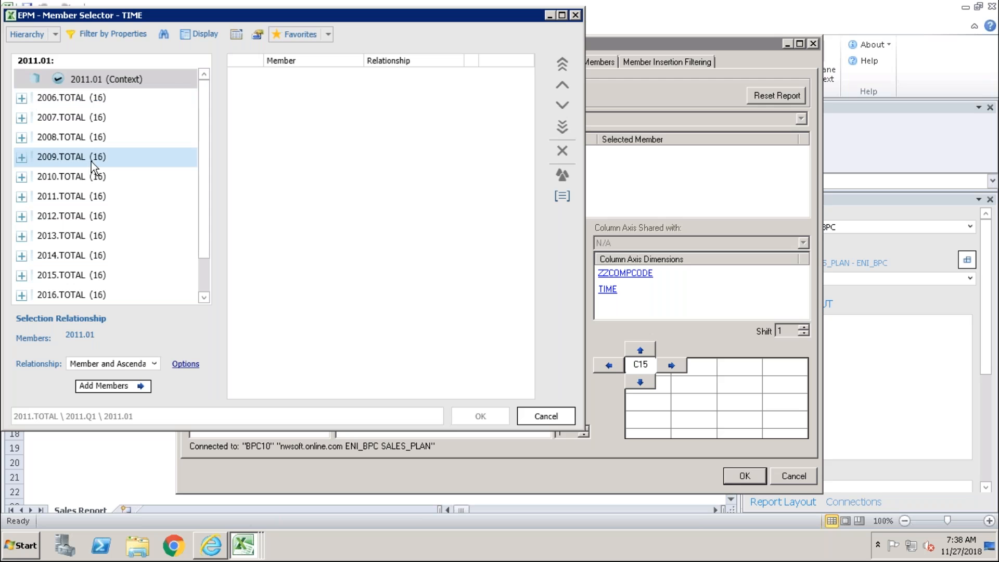
Step: Add 2006.03 from 2006.Q1 with the Member and Ascendants relationship, keeping it as the only selected TIME member
click(20, 98)
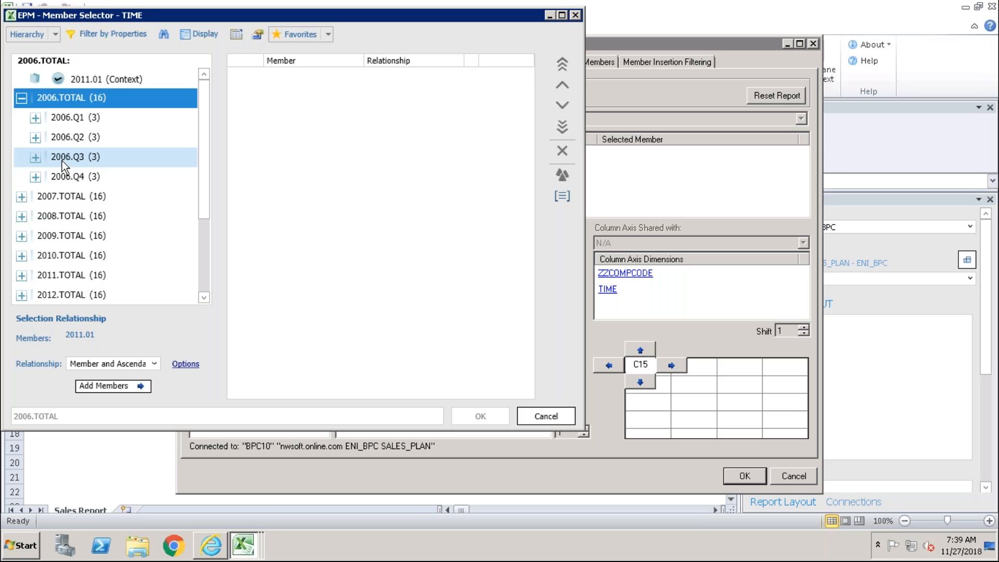
click(36, 119)
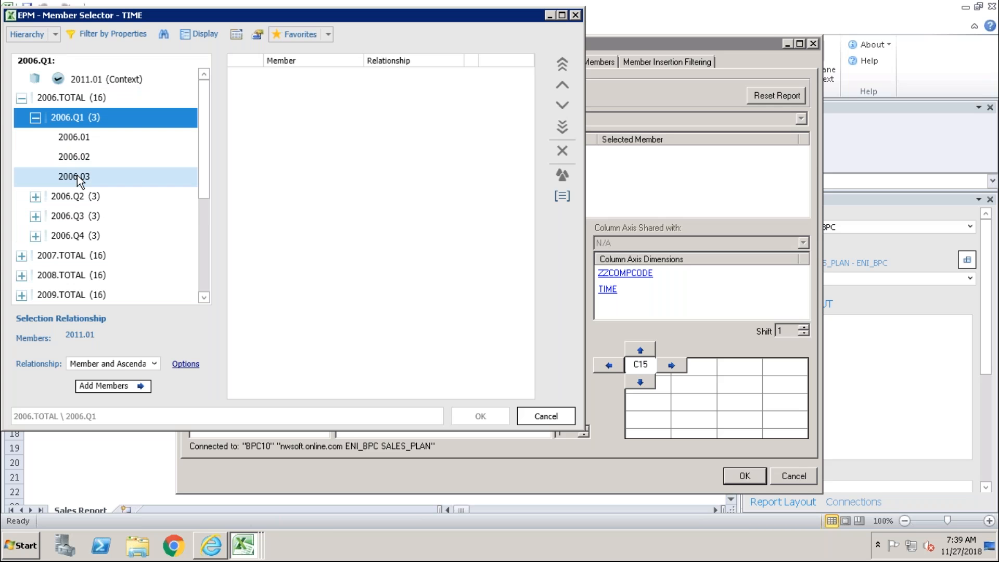
click(77, 175)
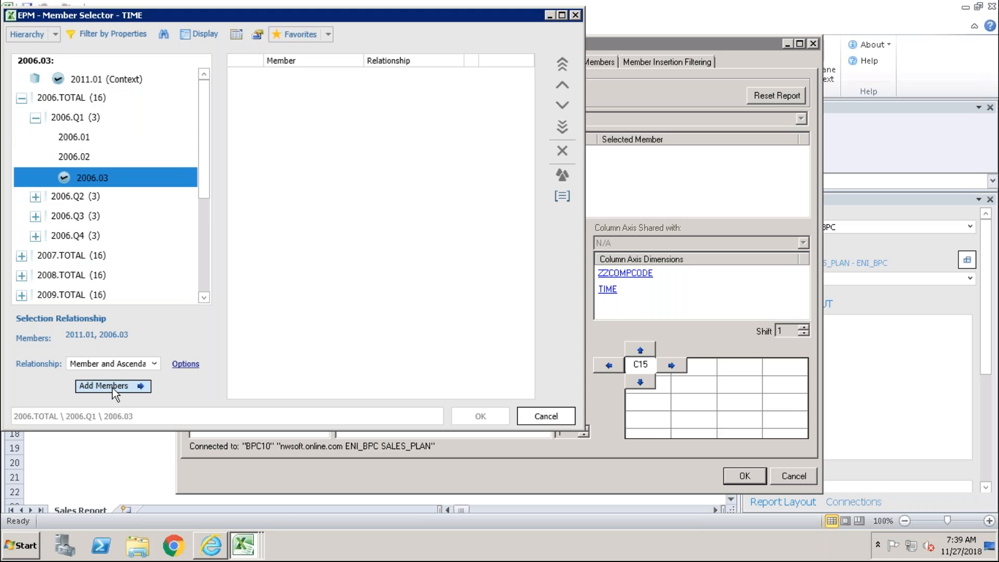
click(112, 388)
click(294, 77)
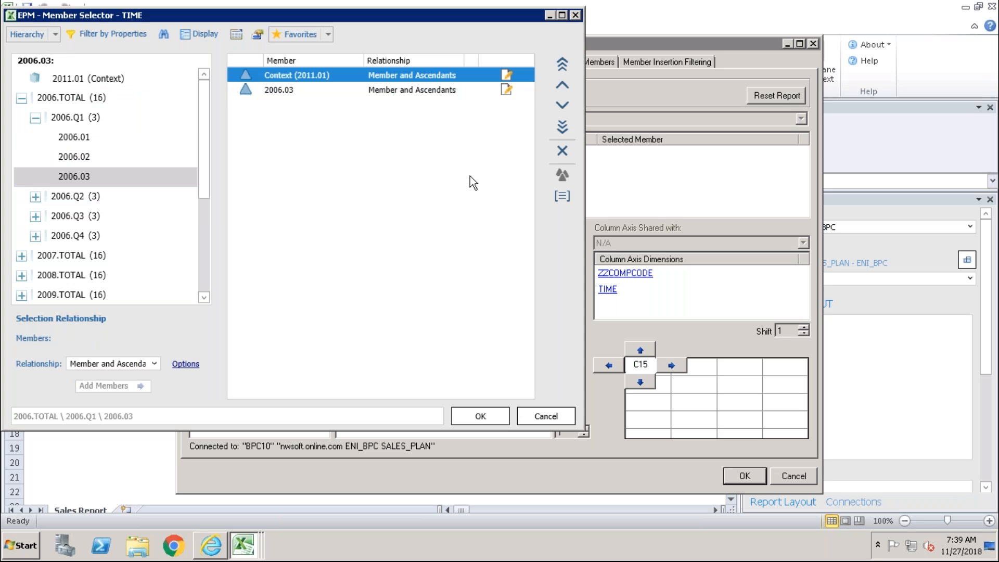
click(562, 151)
Step: Apply the 2006.03 TIME selection to the report and inspect the column headers in row 14
click(480, 416)
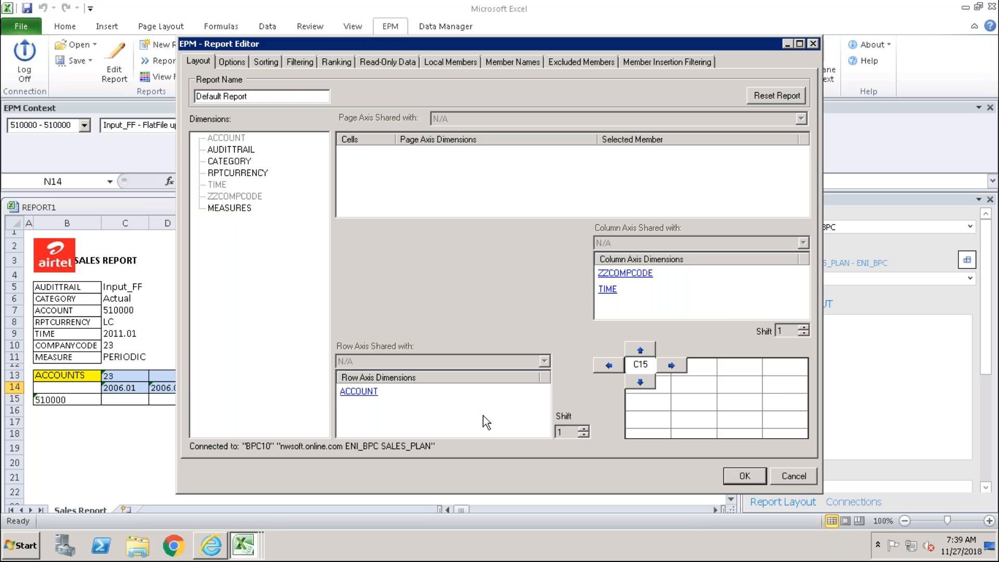
click(742, 477)
click(653, 366)
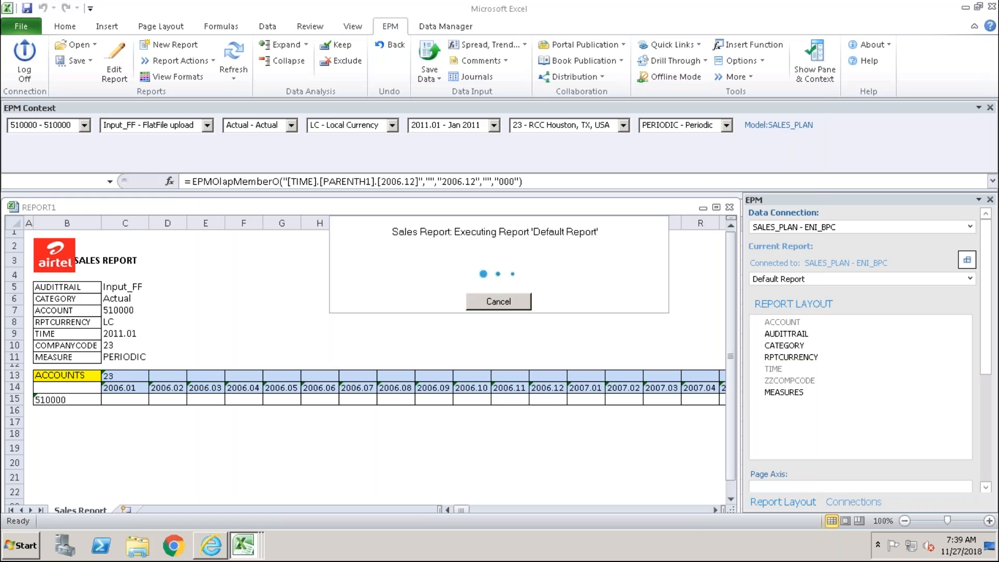
click(132, 388)
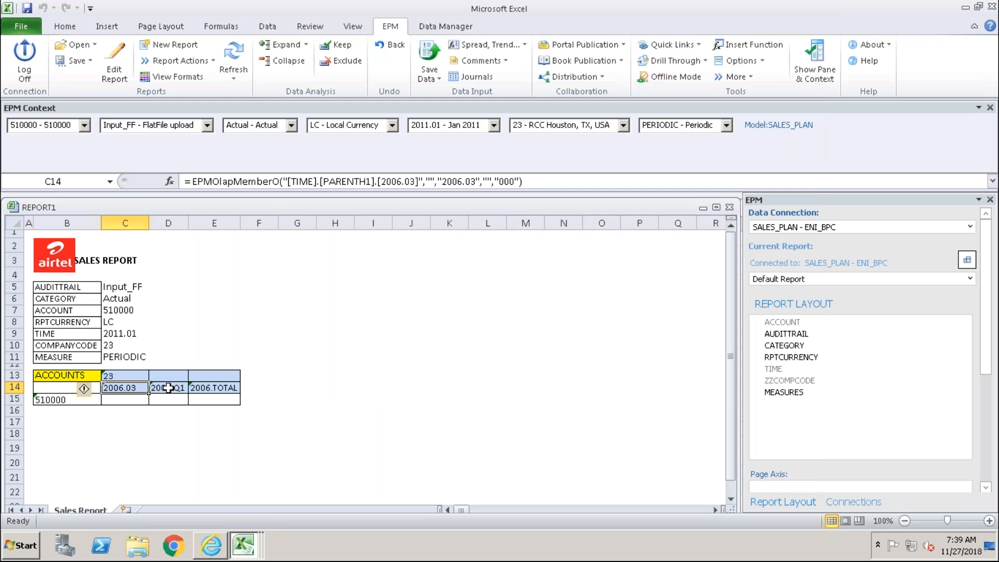
click(168, 388)
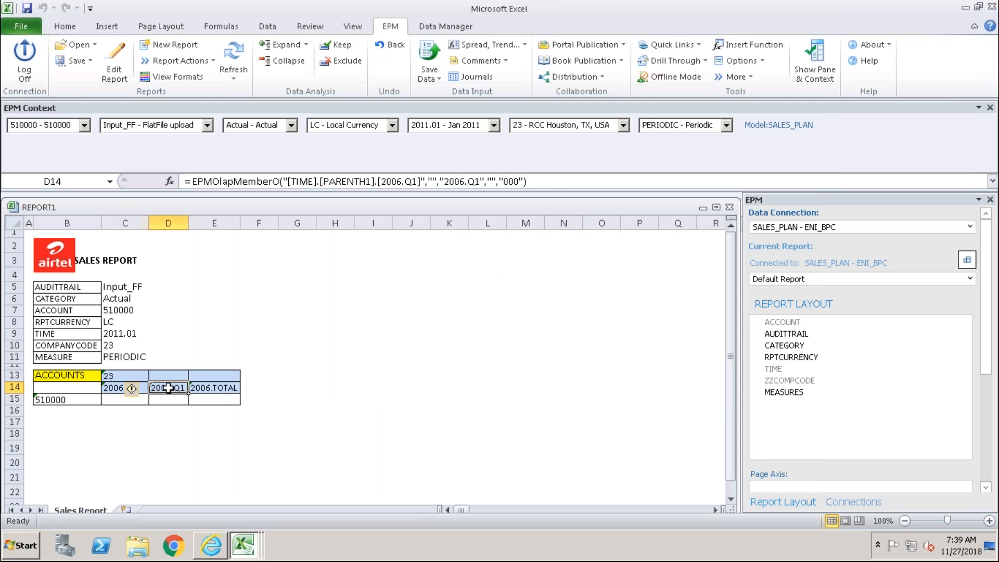
click(212, 388)
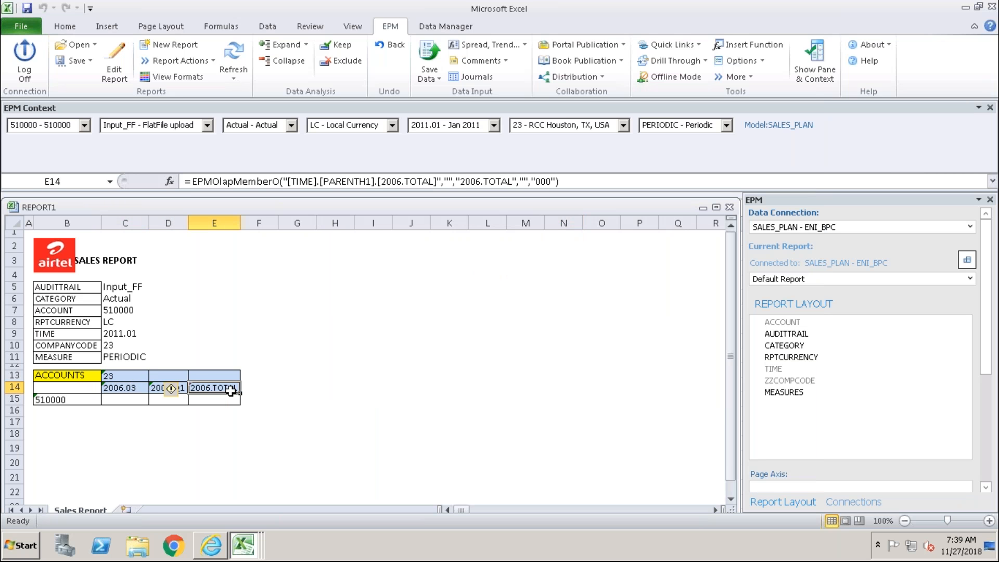
click(200, 447)
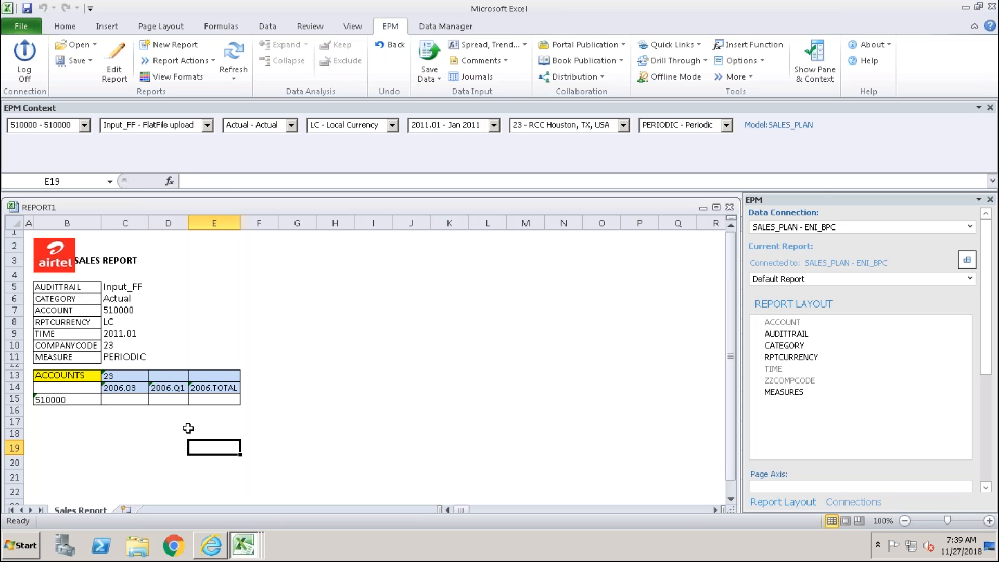
Step: Add the 2011.01 context member to the report's TIME column-axis selection using the Member and Base Level relationship
click(117, 69)
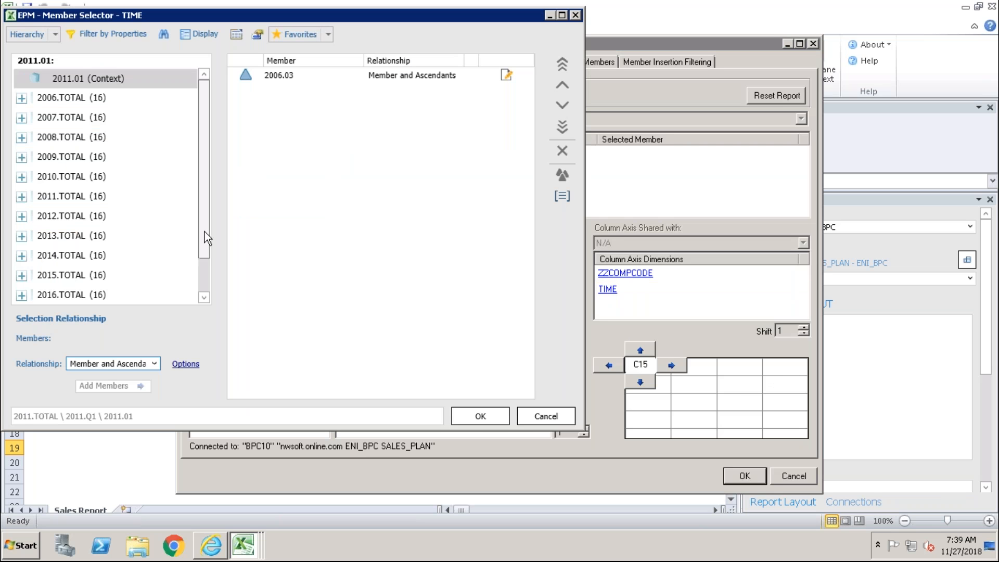
scroll(204, 232, down, 1)
scroll(205, 198, up, 1)
click(47, 78)
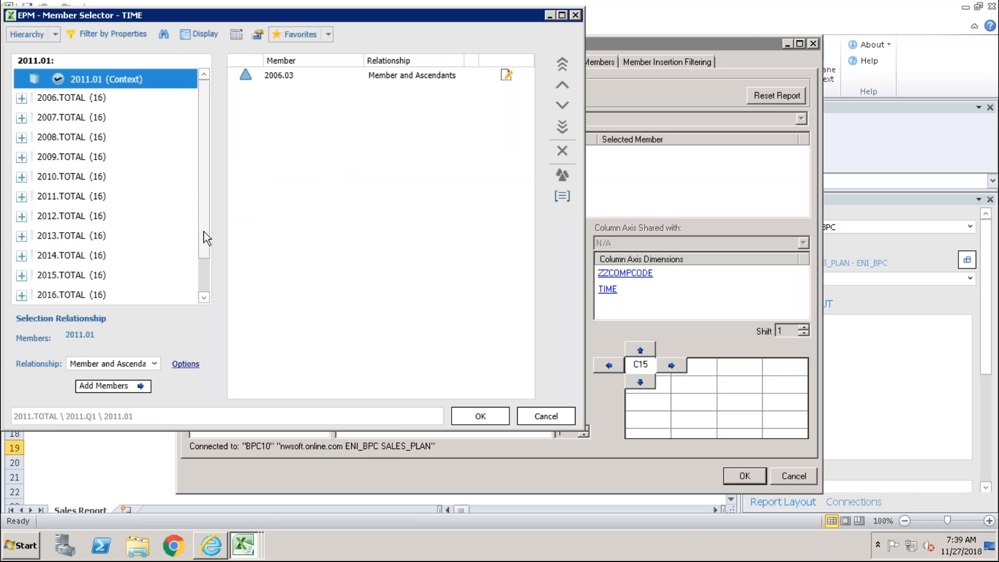
click(151, 363)
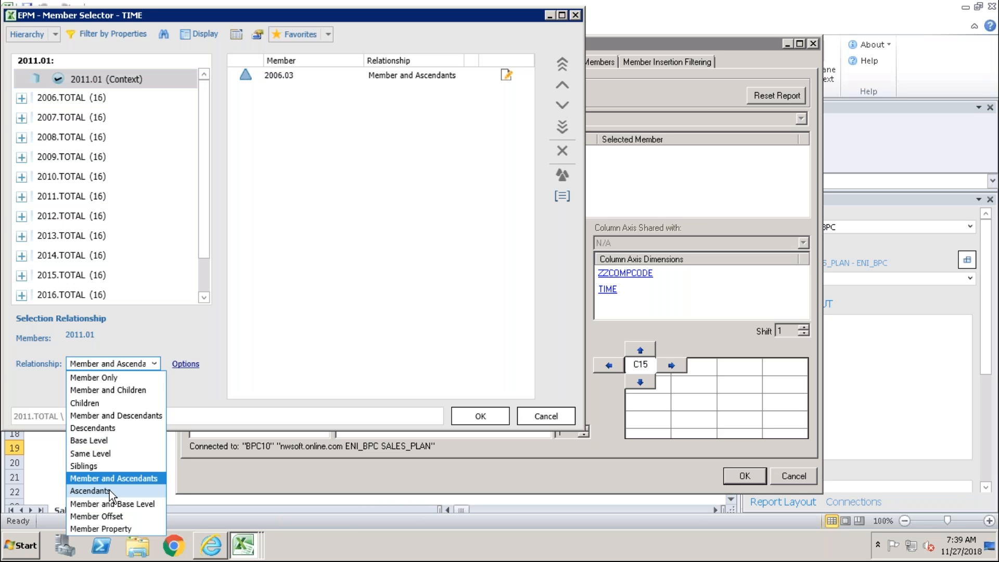
click(108, 503)
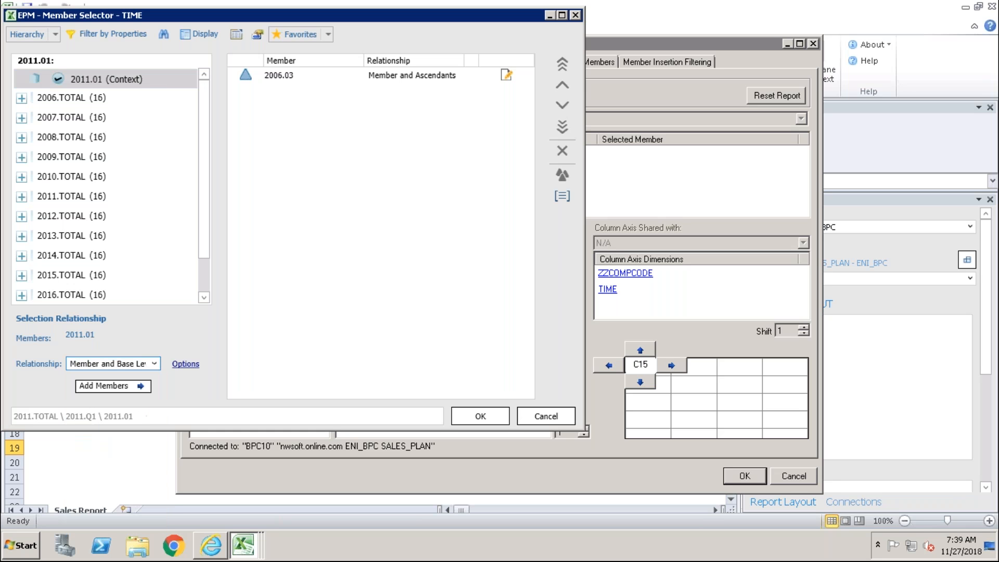
click(117, 385)
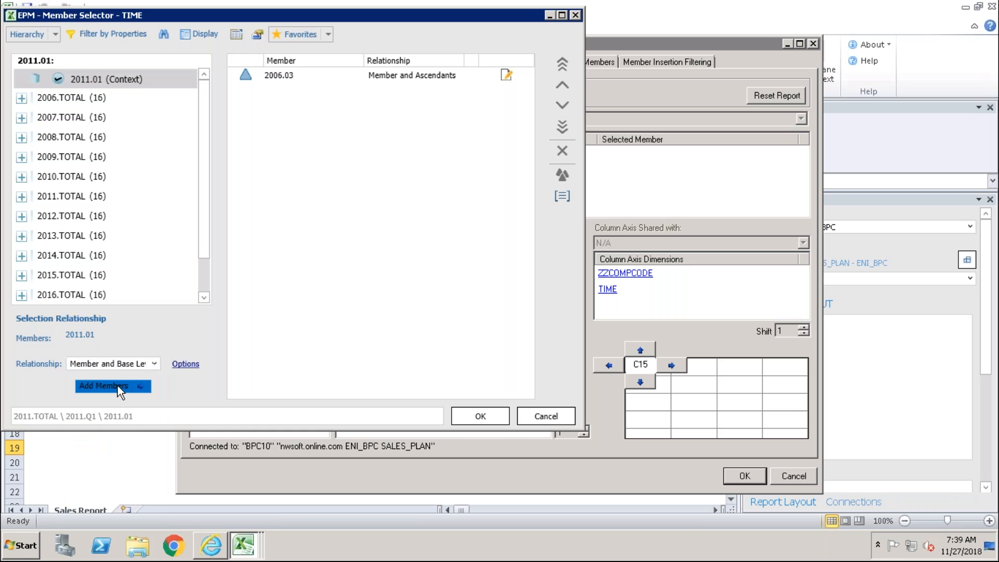
Step: Remove the 2006.03 entry from the TIME selection, then apply the layout and refresh the report
click(285, 74)
click(566, 151)
click(479, 415)
click(739, 473)
click(654, 366)
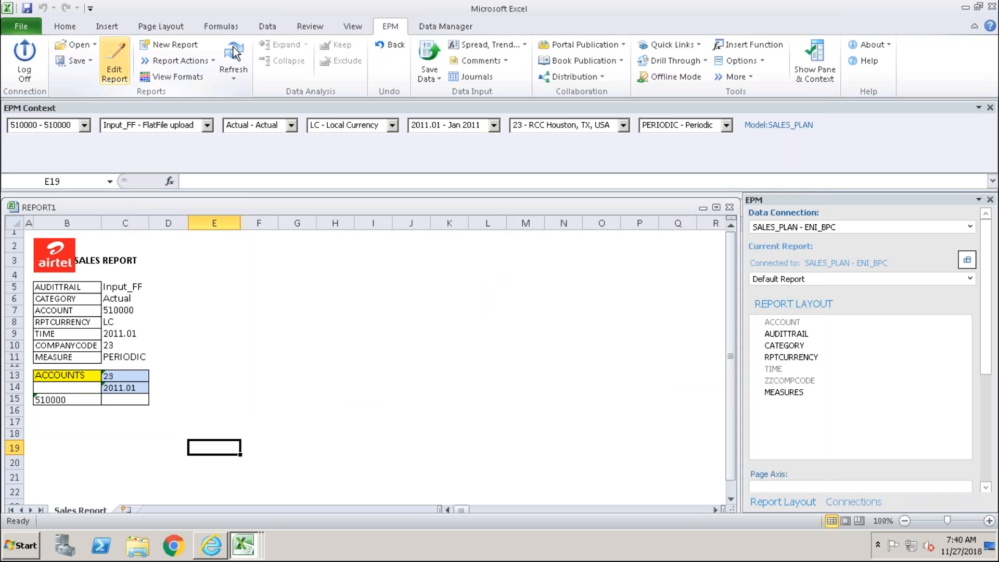
click(235, 54)
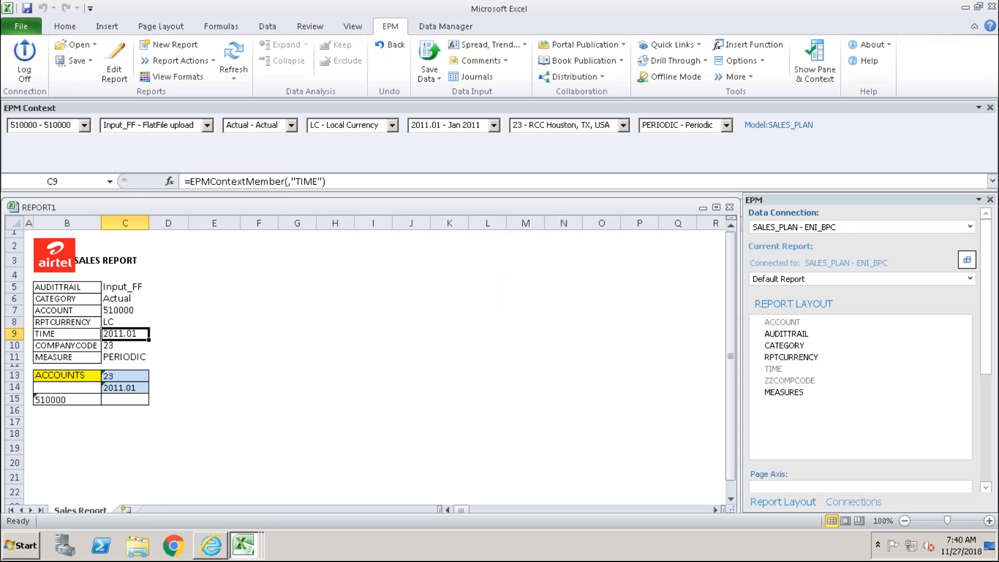
Step: Change the TIME context member in C9 to 2006.TOTAL - 2006, refresh the report and check the row 14 headers
double_click(125, 334)
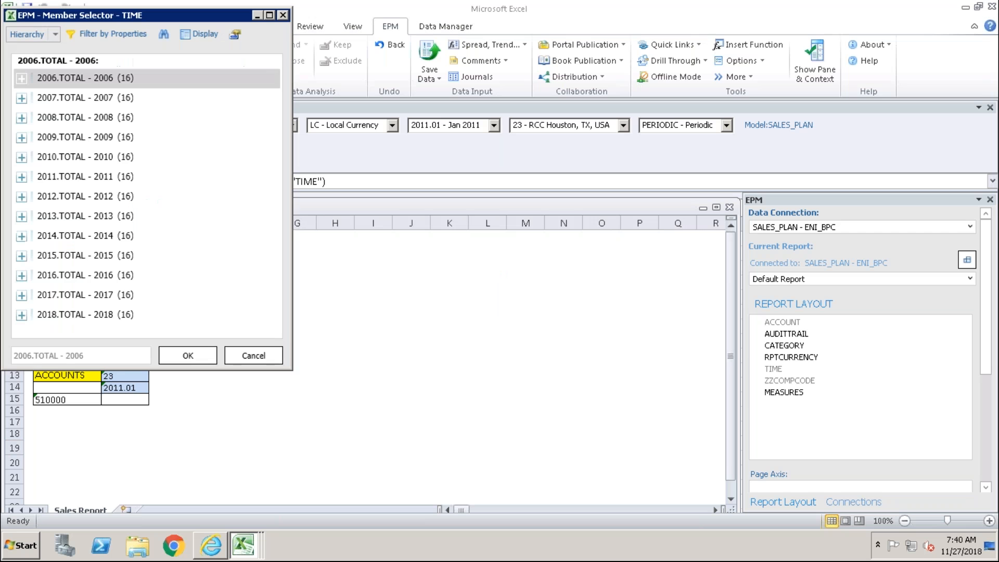
click(20, 78)
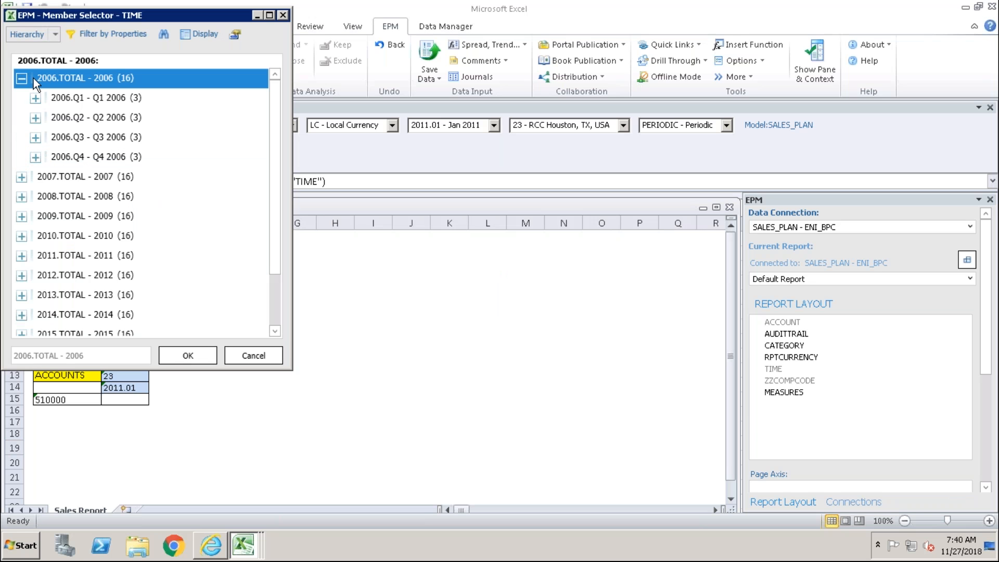
click(21, 77)
click(36, 78)
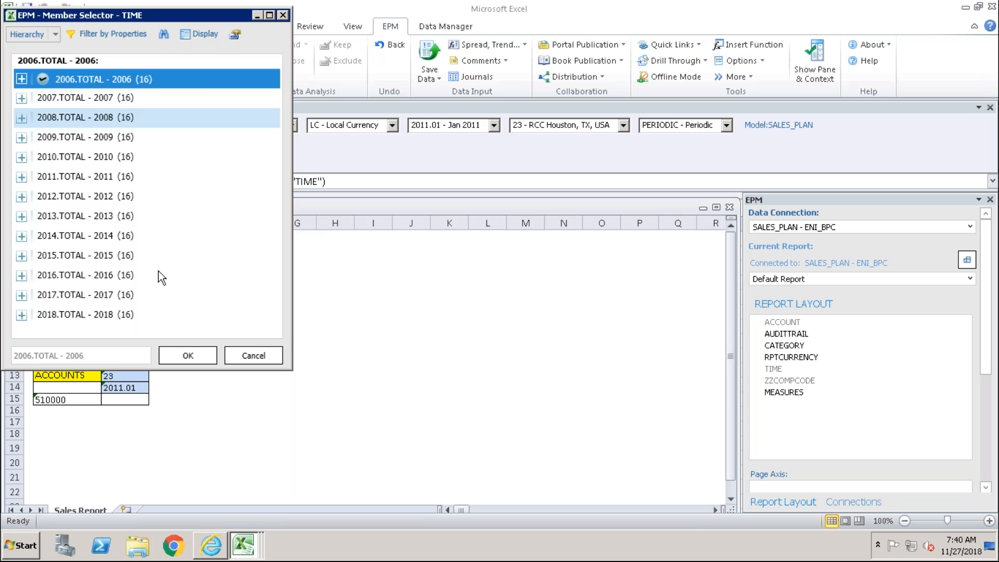
click(188, 356)
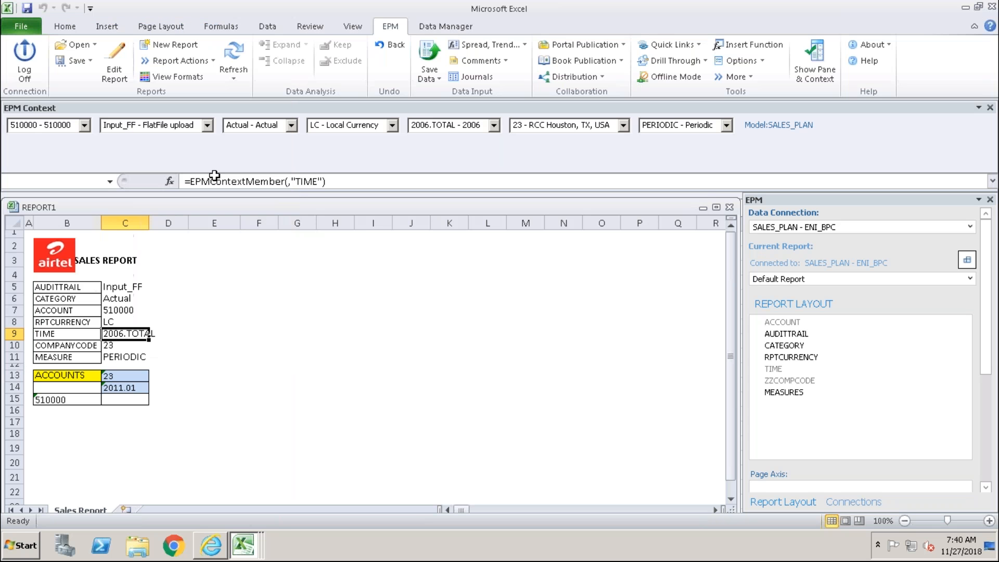
click(234, 58)
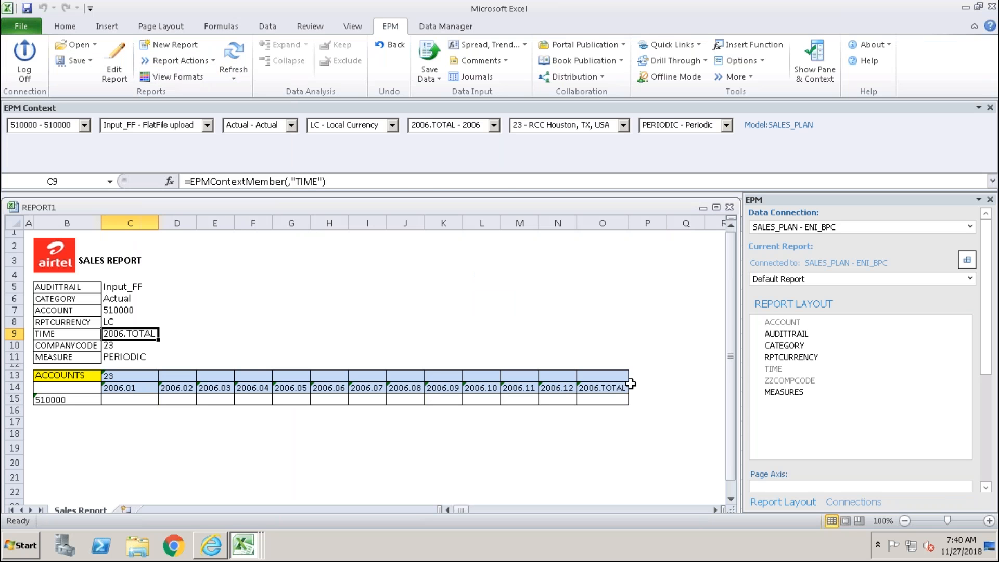
click(610, 390)
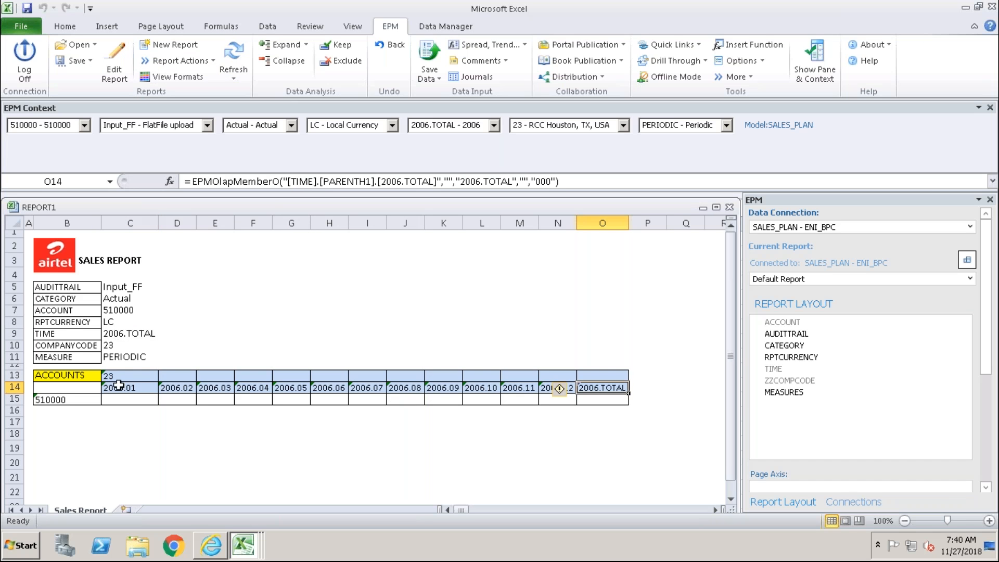
click(296, 442)
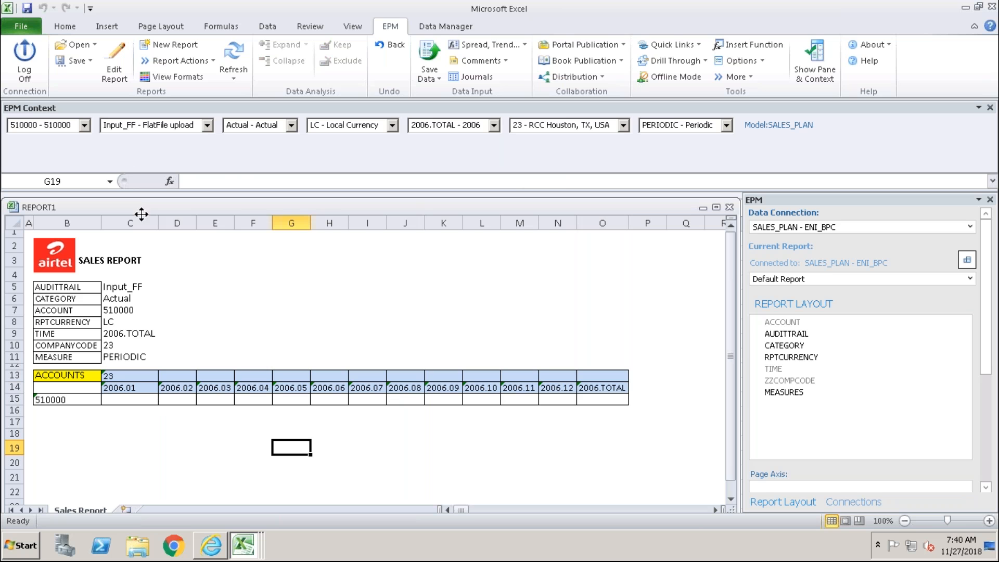
Step: Review the unfiltered member list of the TIME context member in C9, leaving its selection as is
click(134, 333)
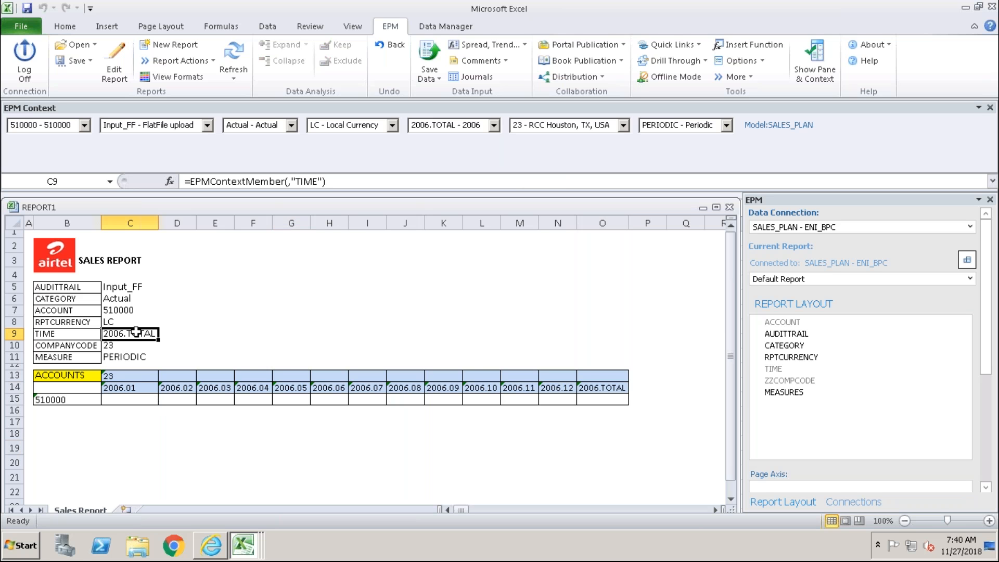
double_click(135, 333)
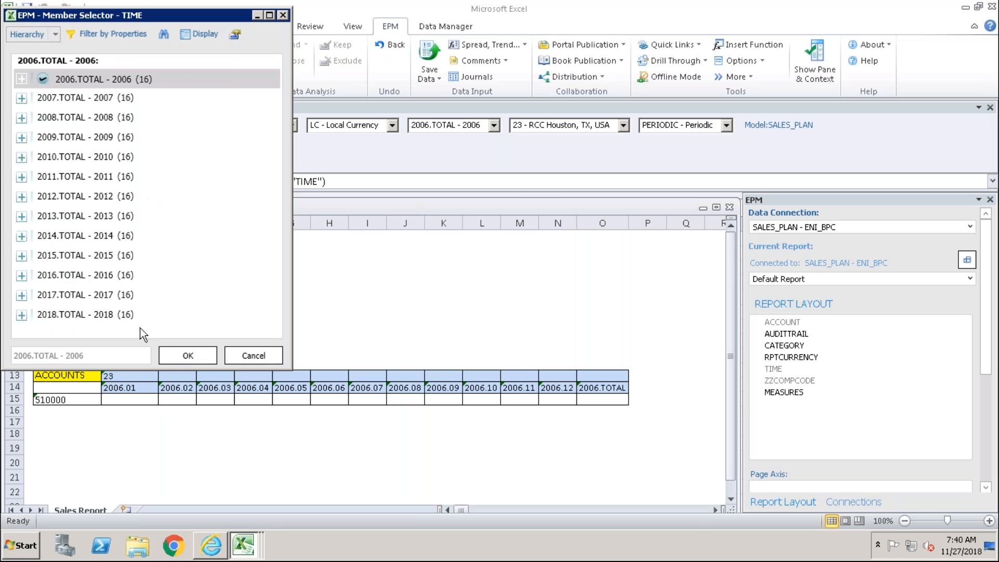
click(282, 15)
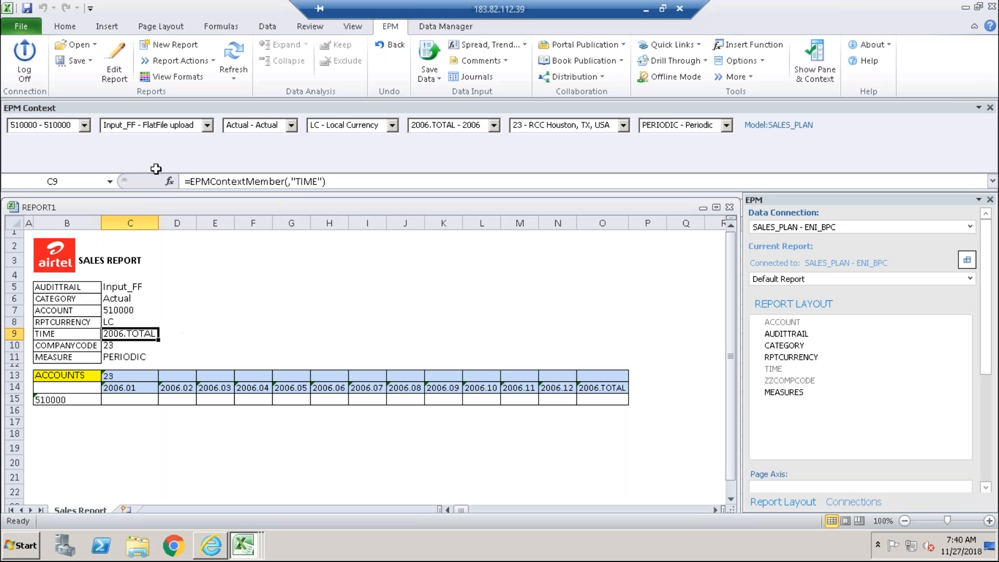
Step: Set the Filter argument of the EPMContextMember function in C9 to "CALC = N"
click(170, 182)
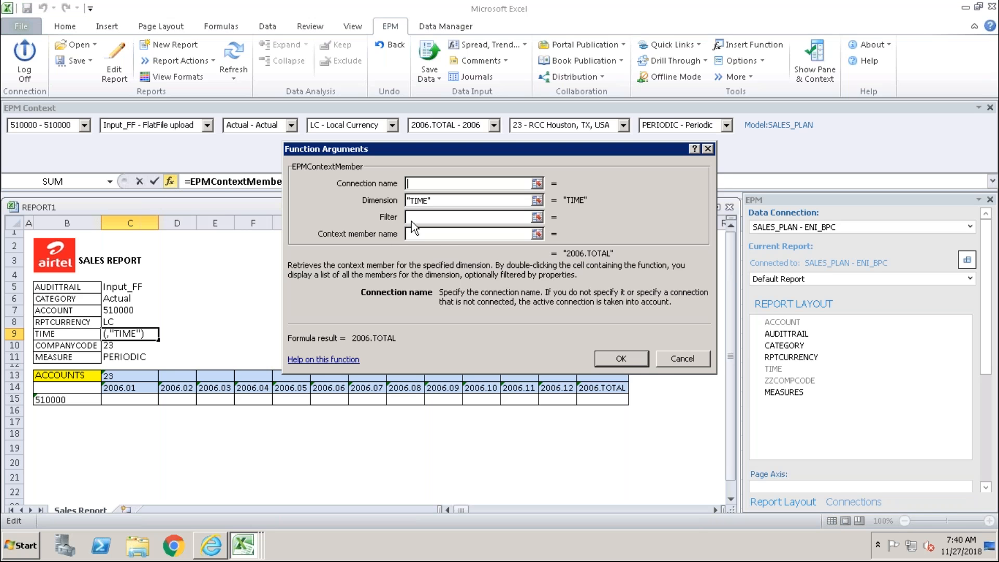
click(411, 218)
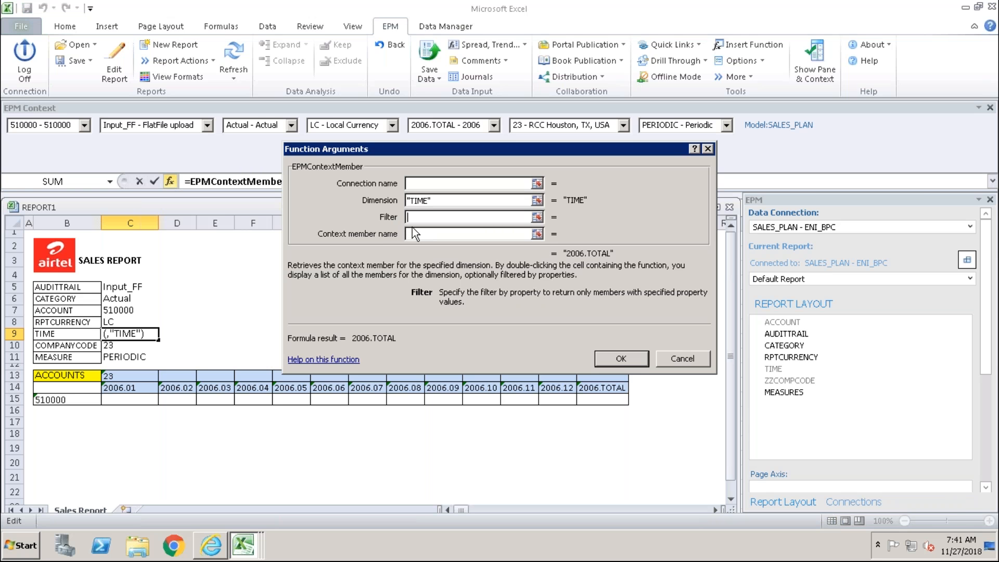
text(CALC)
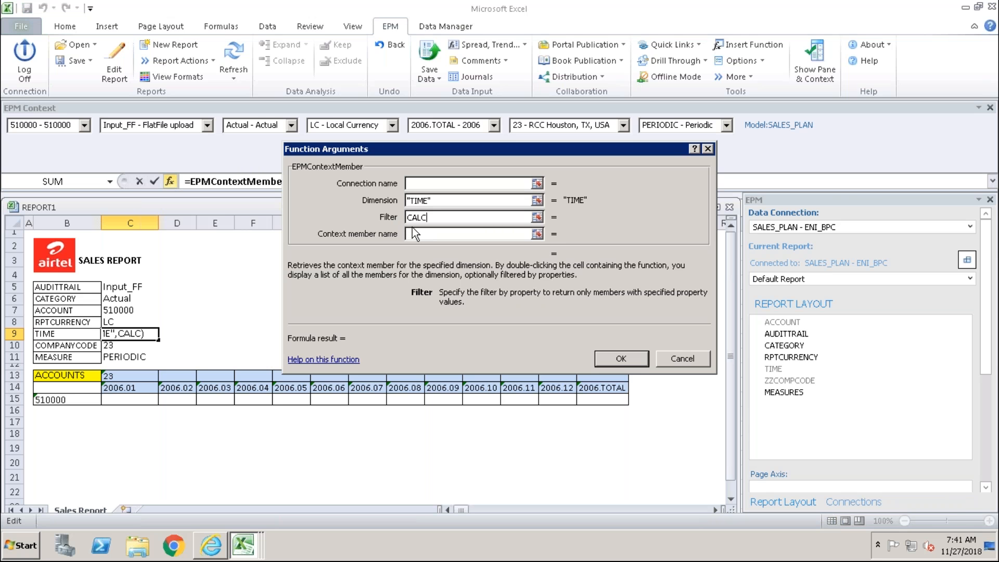
text( = N)
click(452, 234)
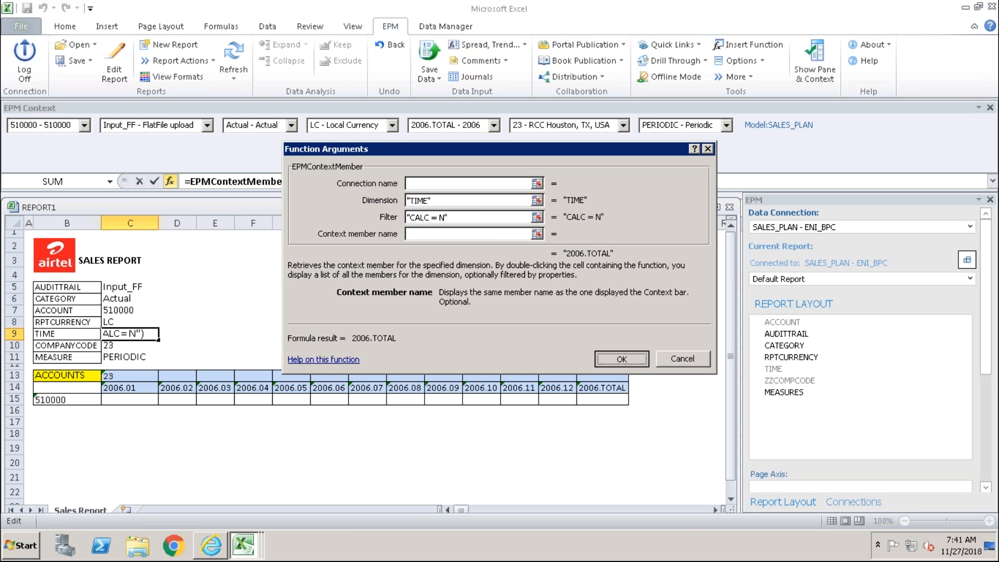
click(622, 359)
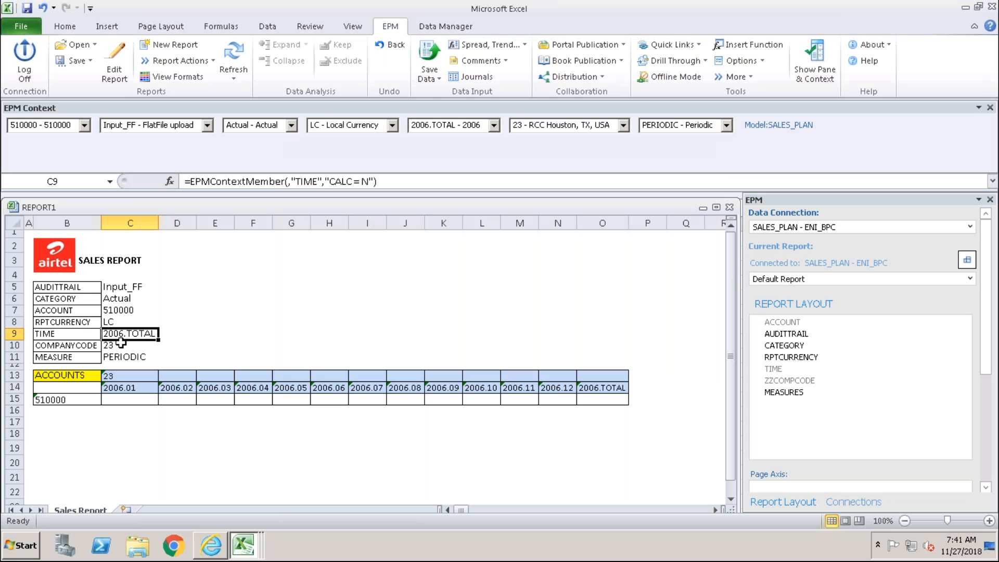
click(248, 321)
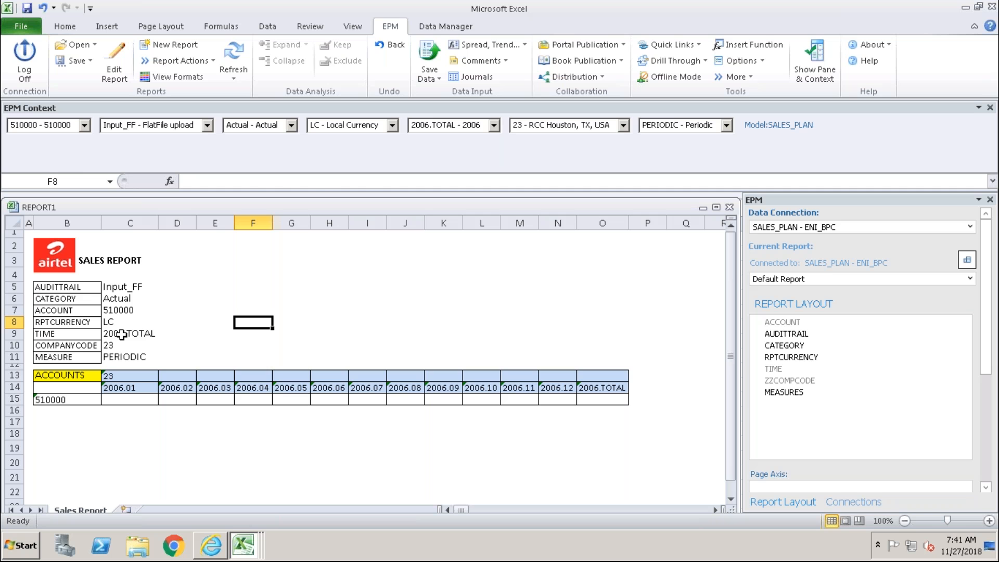
Step: Choose 2006.06 - Jun 2006 as the TIME context member in C9 from the filtered member list and refresh the report
double_click(125, 334)
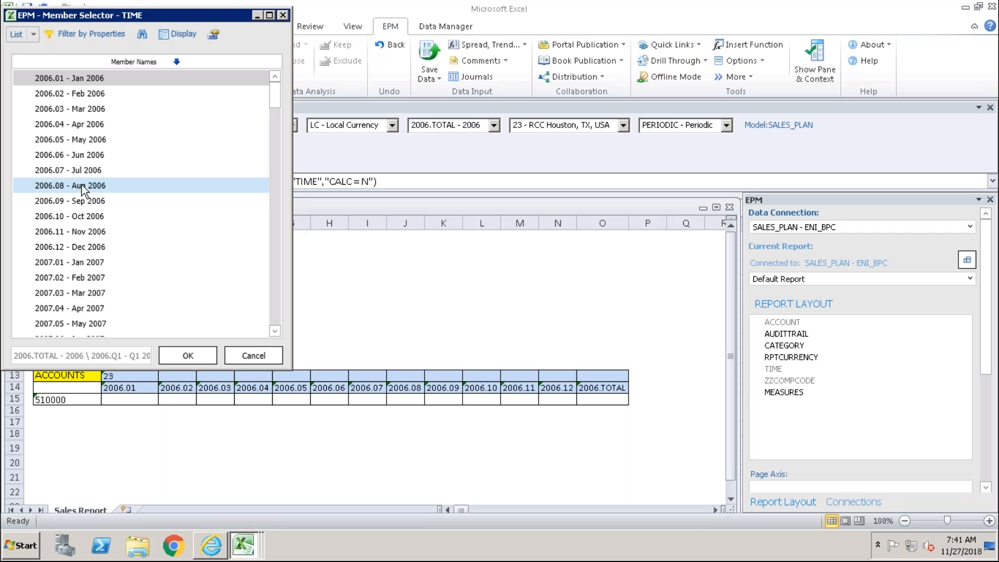
mouse_move(276, 86)
mouse_down()
mouse_move(272, 340)
mouse_move(277, 77)
mouse_up()
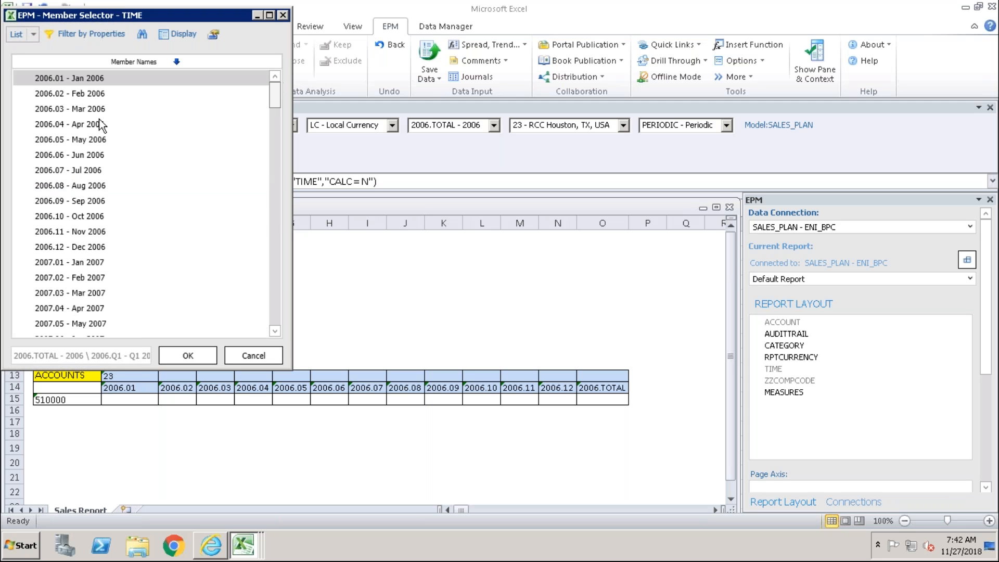
click(46, 155)
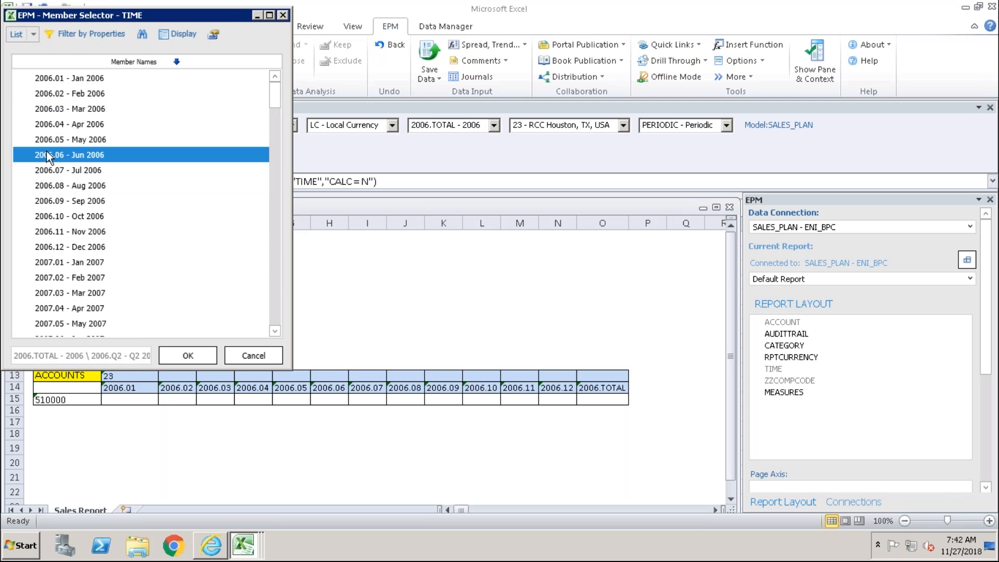
click(188, 355)
click(225, 70)
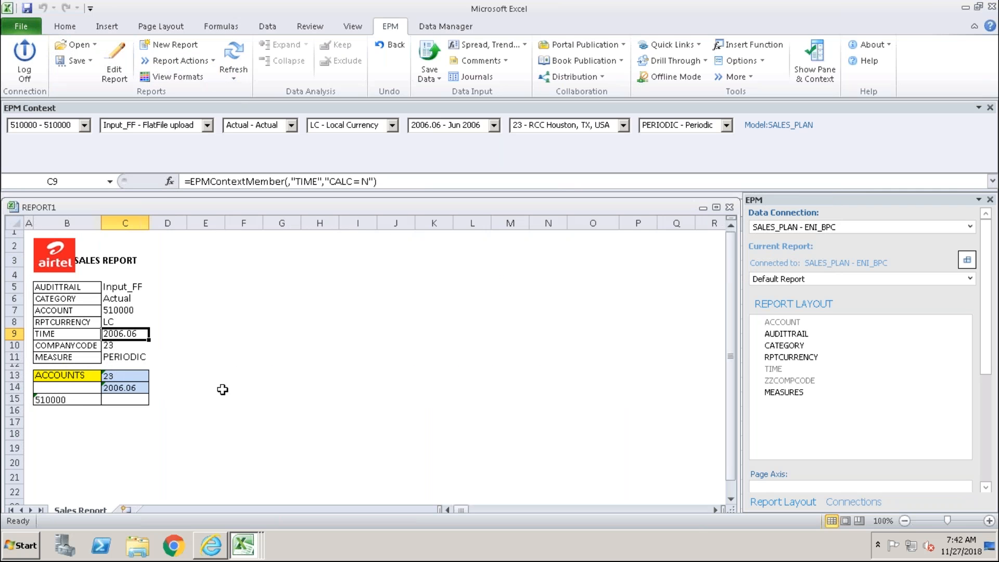
Step: Change the Filter argument of the TIME EPMContextMember function in C9 to "CALC = Y"
click(170, 181)
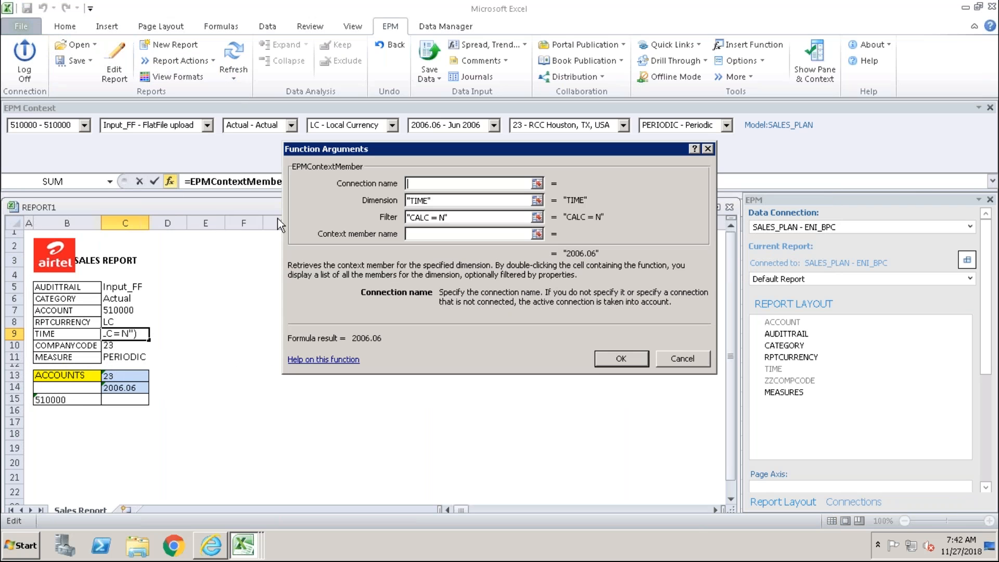
click(442, 217)
key(BackSpace)
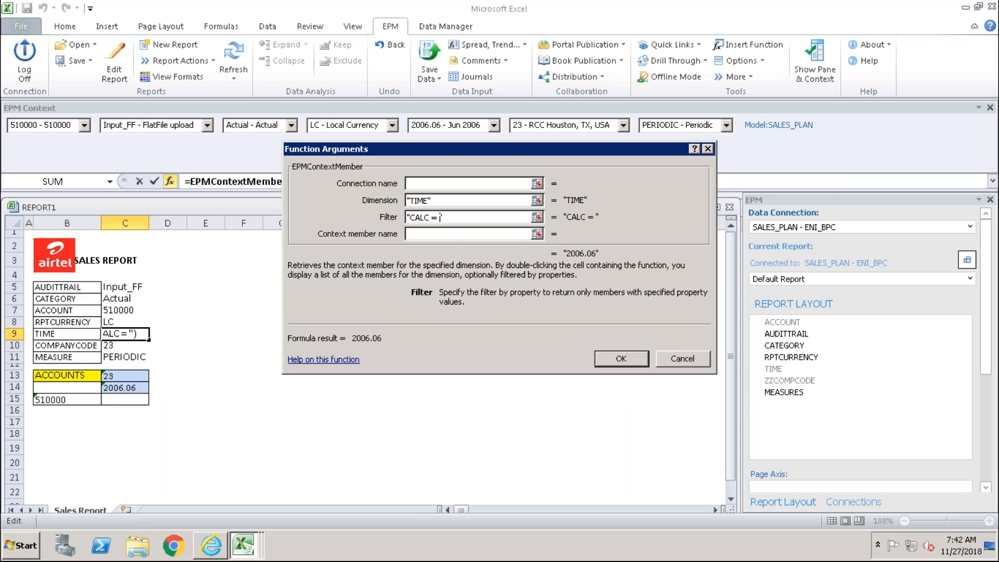
text(Y)
click(471, 233)
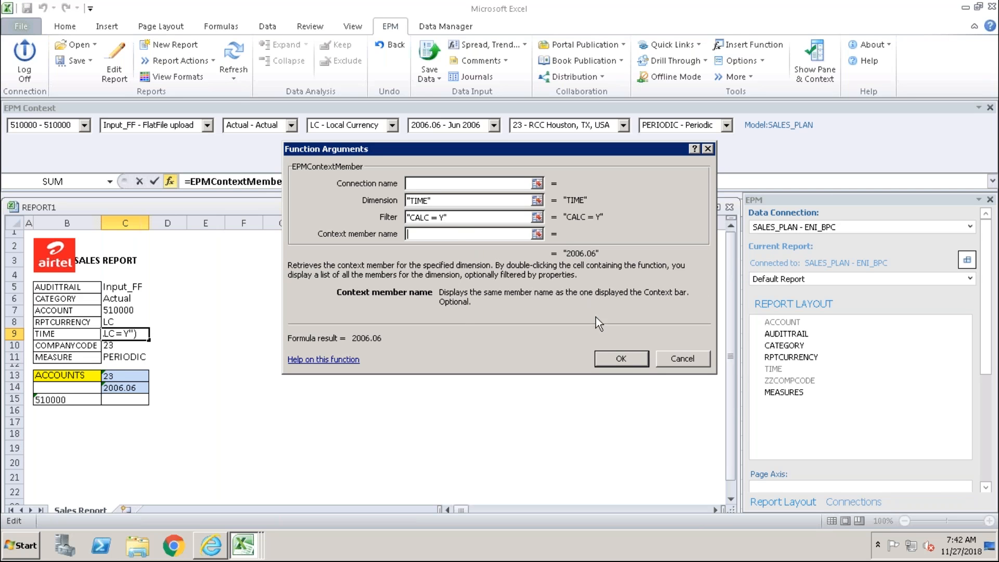
click(621, 358)
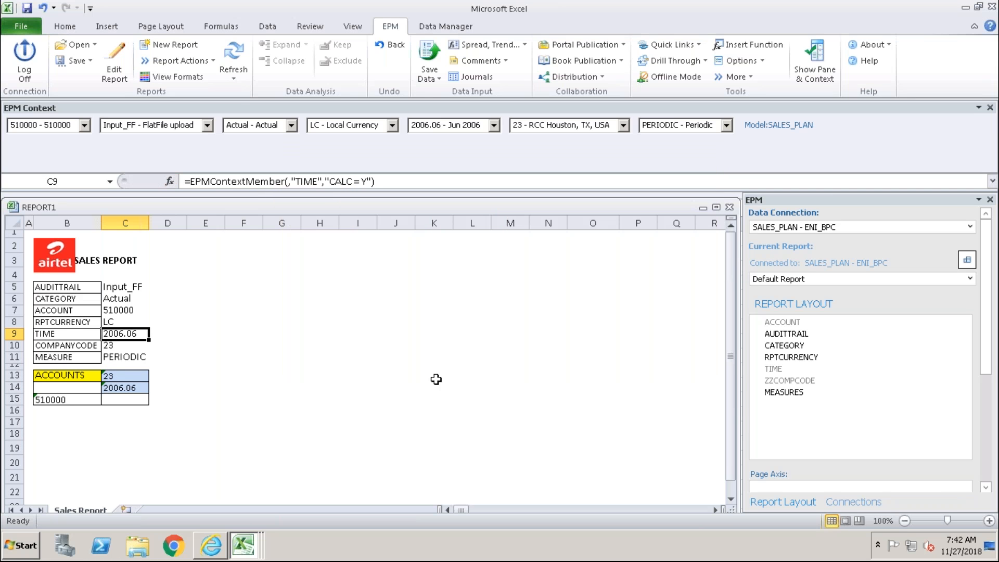
click(240, 410)
Step: Choose 2006.Q2 - Q2 2006 as the TIME context member in C9 and refresh the report
double_click(125, 334)
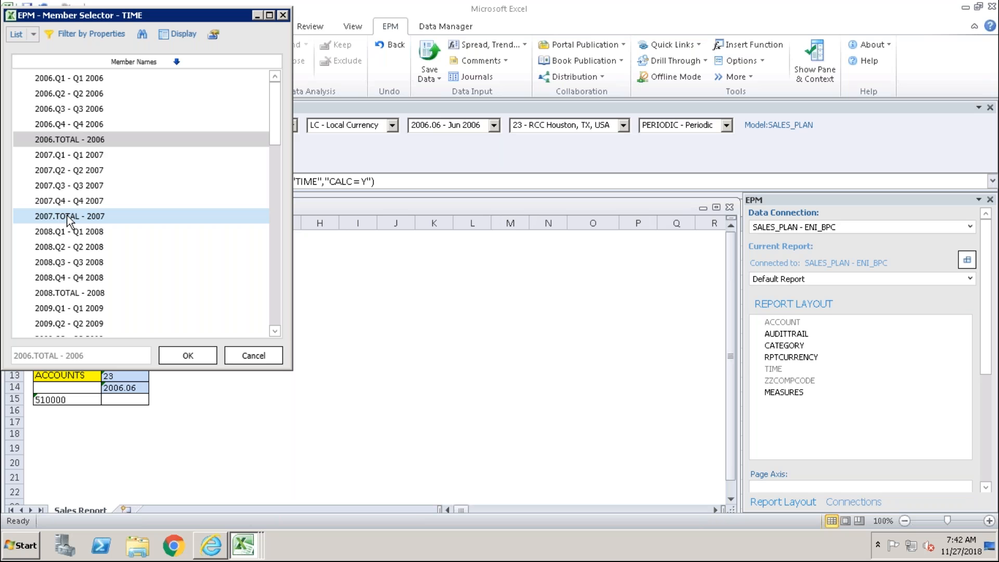
click(41, 91)
click(179, 354)
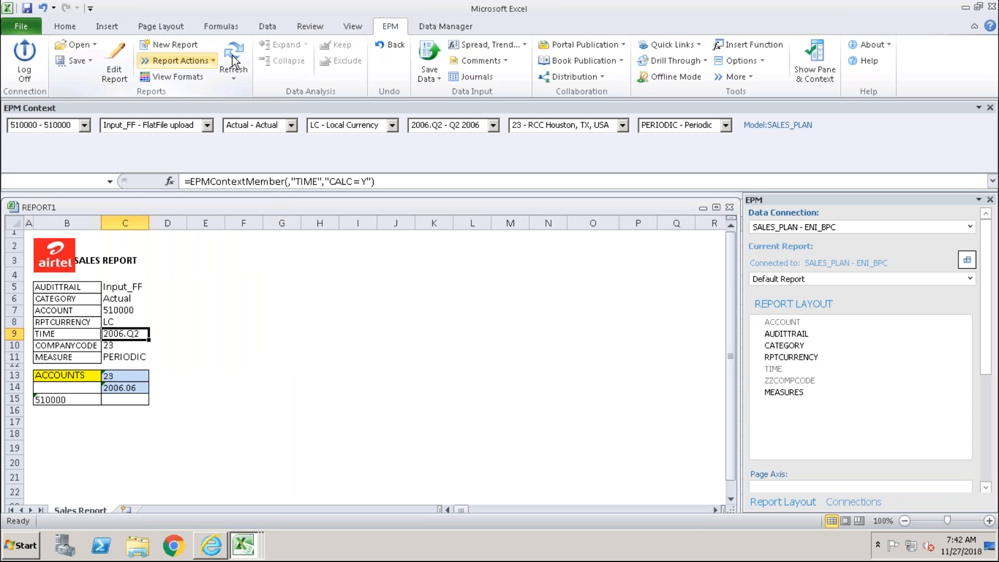
click(235, 55)
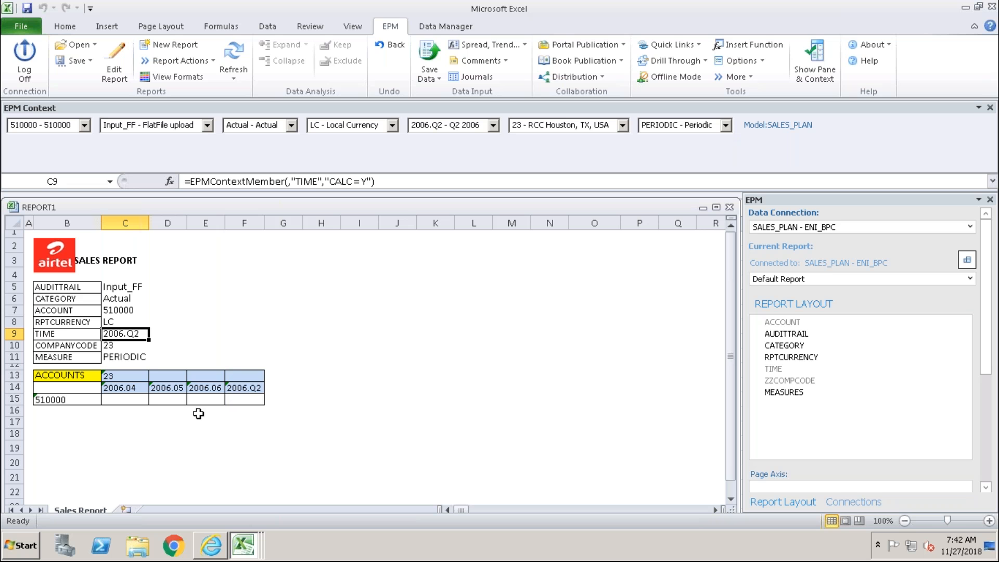
Step: Enter the notes "CALC = N" in M7 and "CALC=Y" in M8 beside the report
click(510, 312)
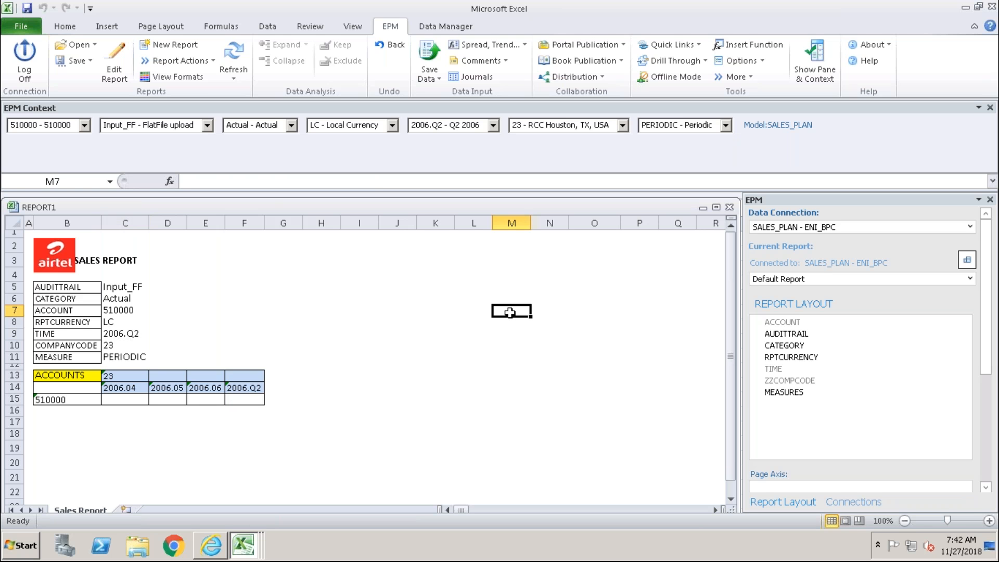
text(CALC)
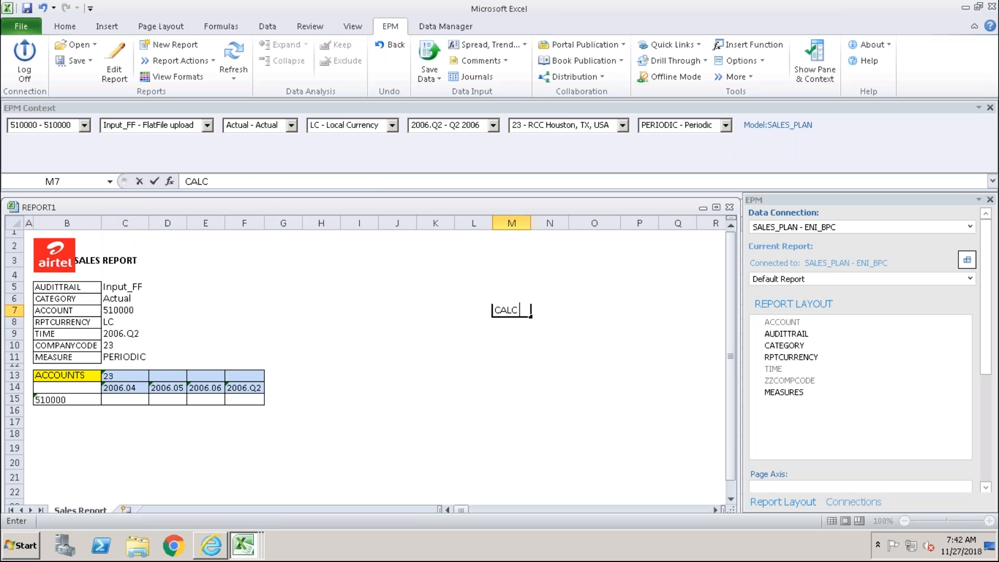
text(=N)
click(503, 347)
click(519, 308)
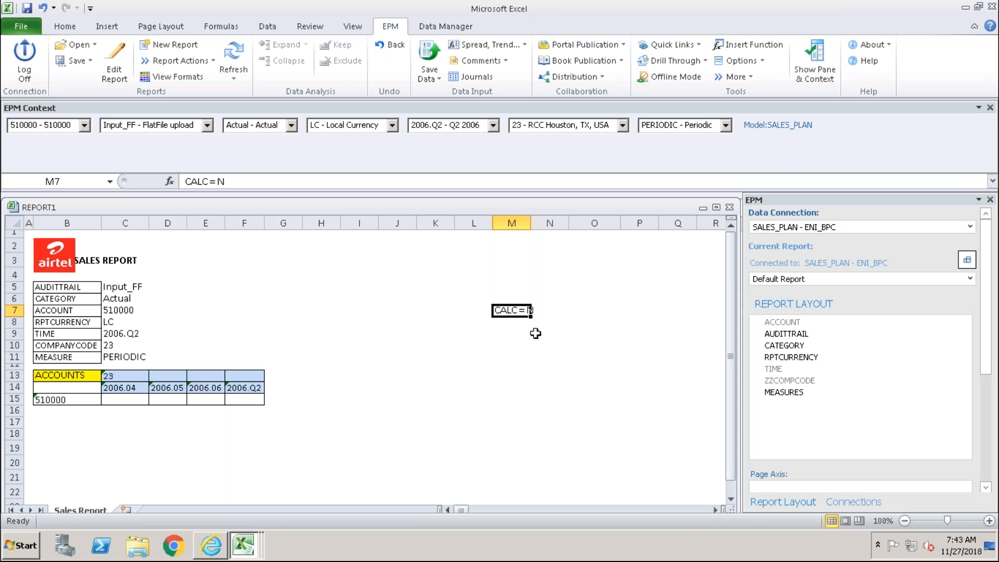
click(536, 344)
click(507, 324)
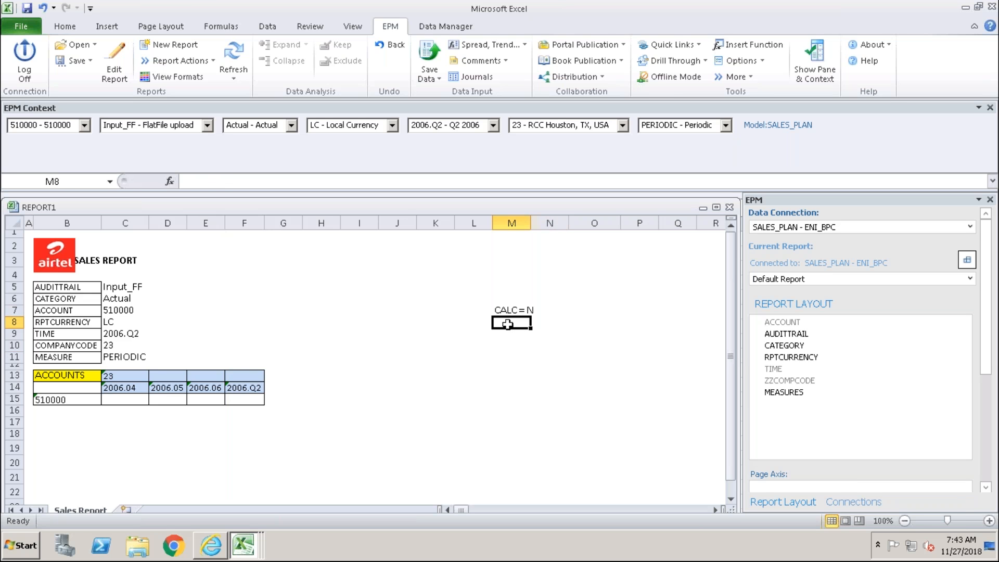
text(CALC=)
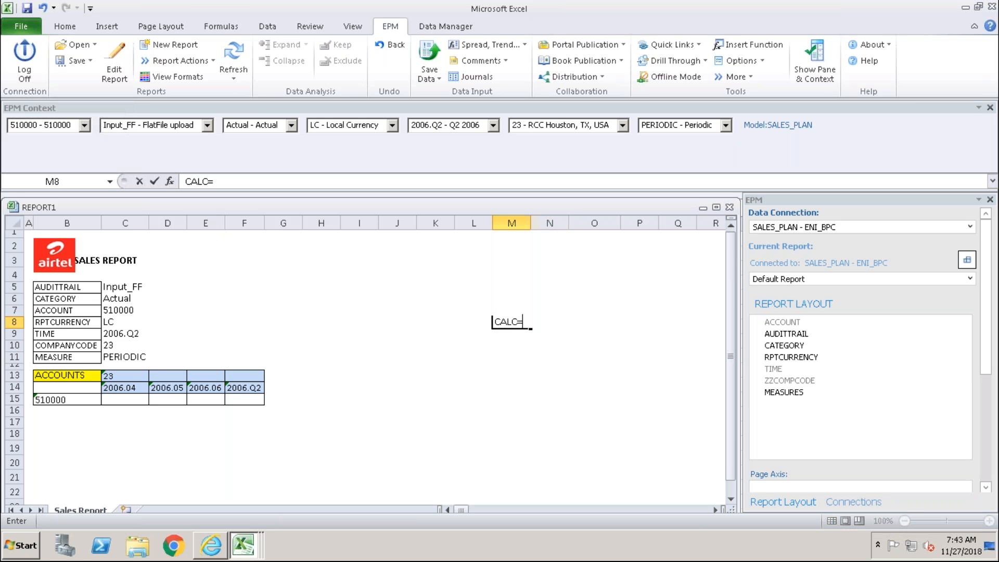
text(Y)
key(ctrl+Return)
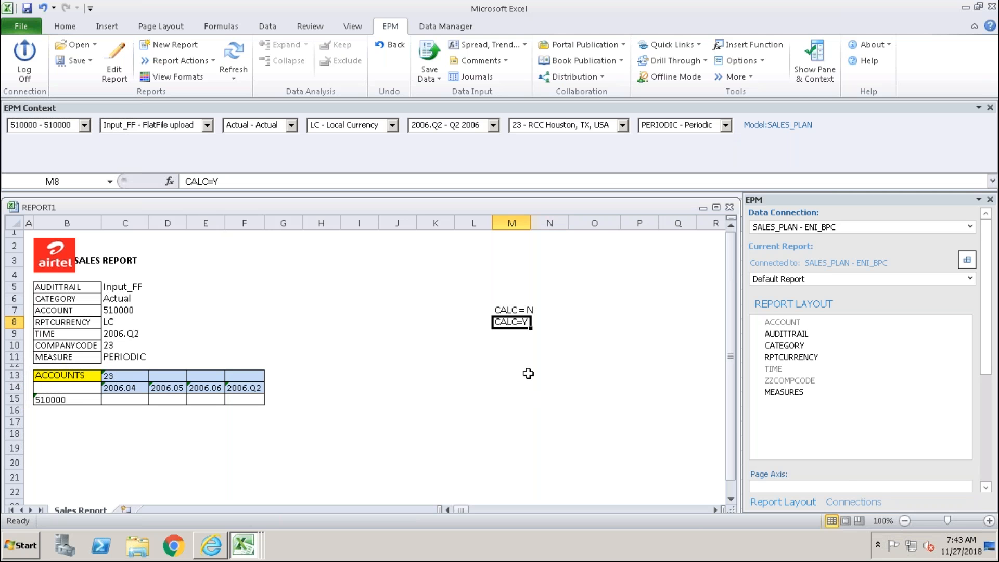
Step: Clear the two CALC filter notes from cells M7 and M8
drag(509, 310, 516, 333)
key(Delete)
click(306, 475)
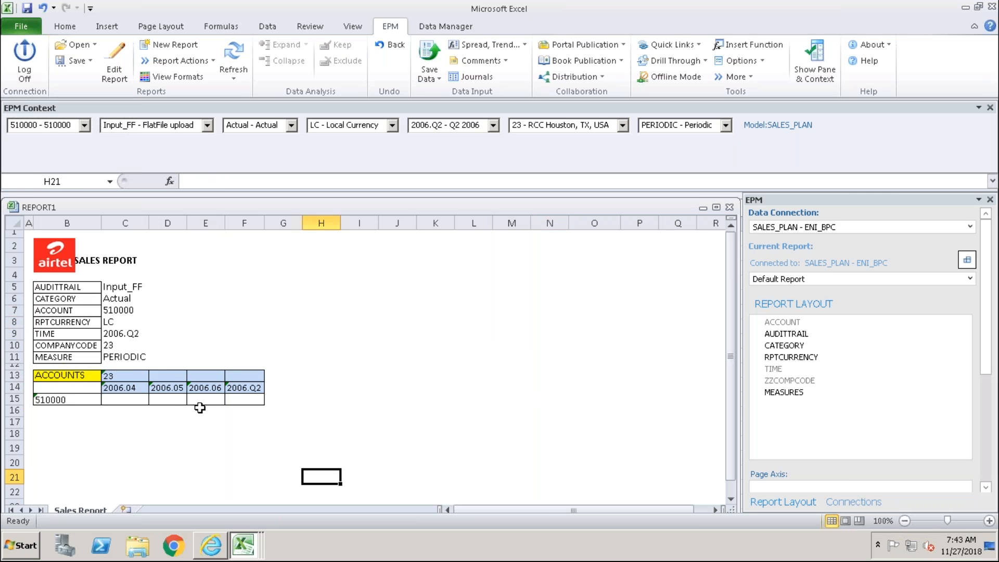
Step: Display the EPM member properties of 2006.05 in D14 and examine its HLEVEL and Calc member flag
click(172, 388)
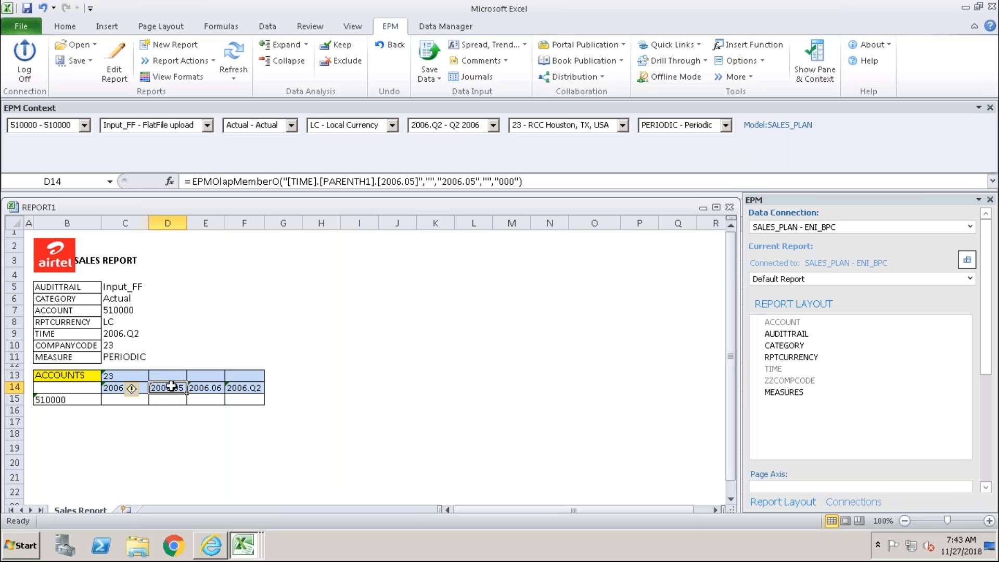
right_click(171, 386)
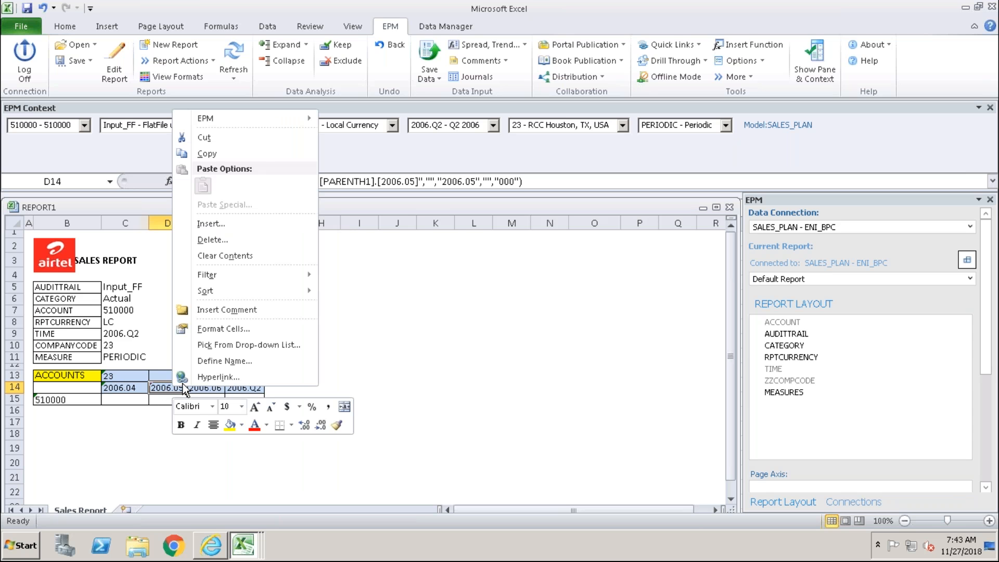
mouse_move(273, 122)
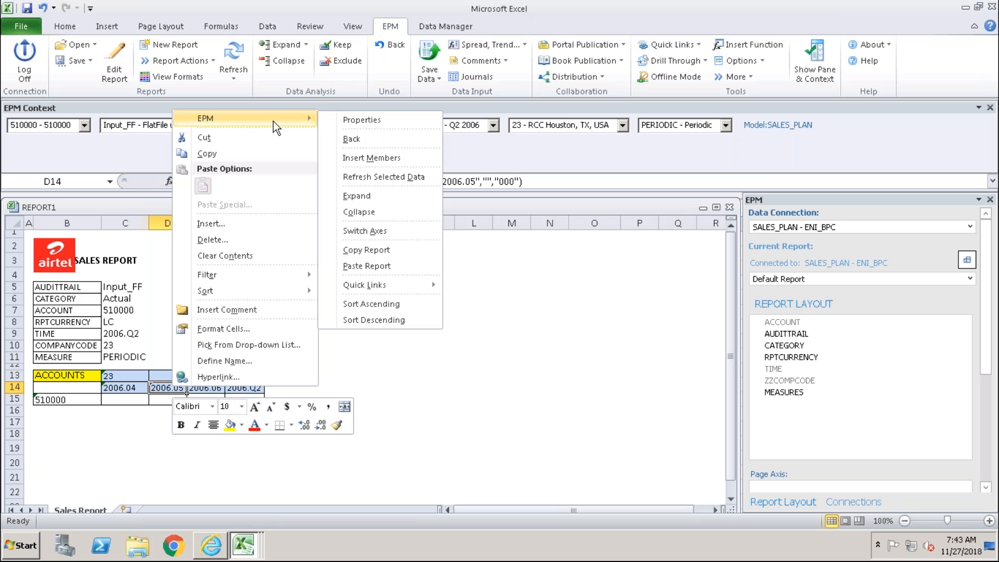
click(357, 120)
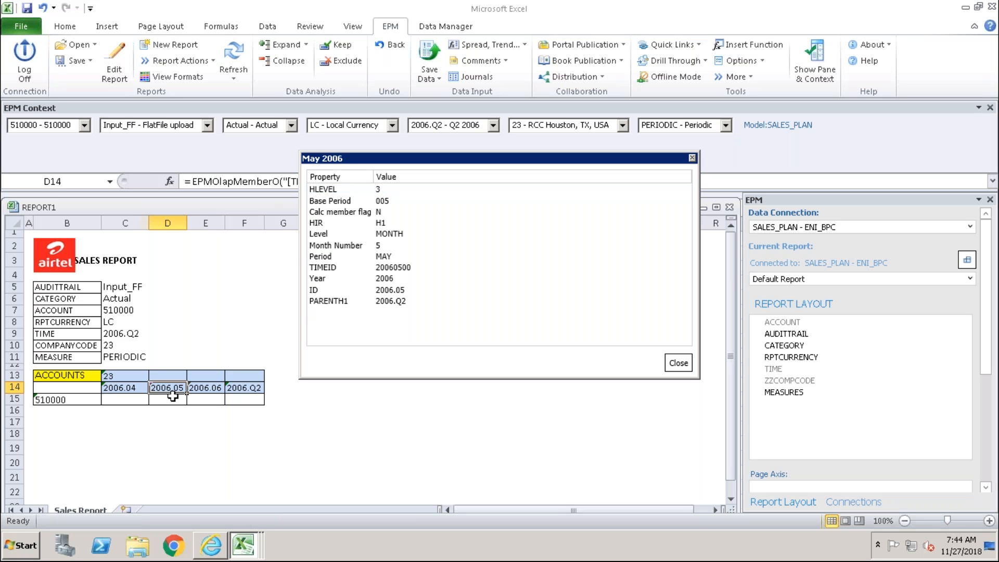
click(373, 189)
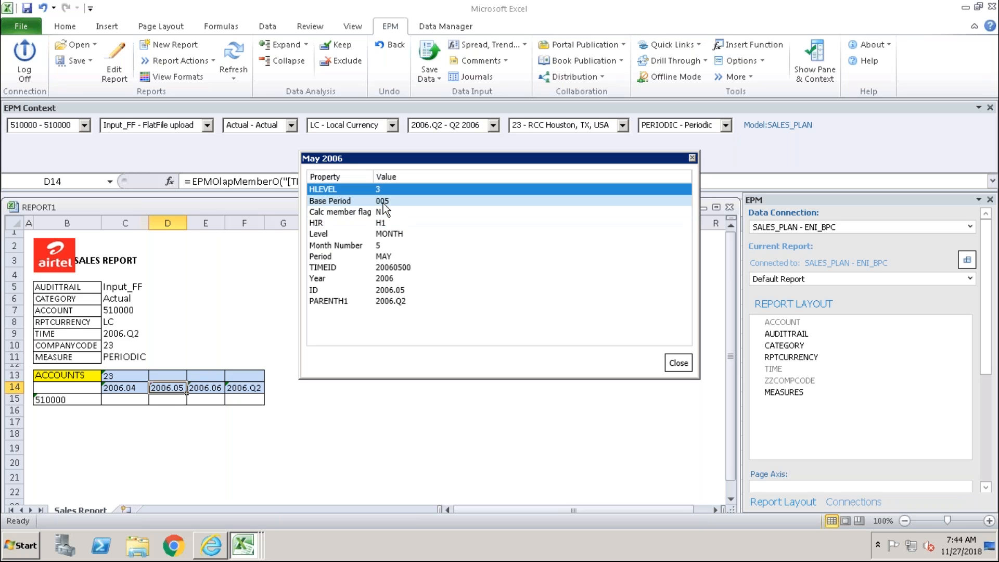
click(331, 214)
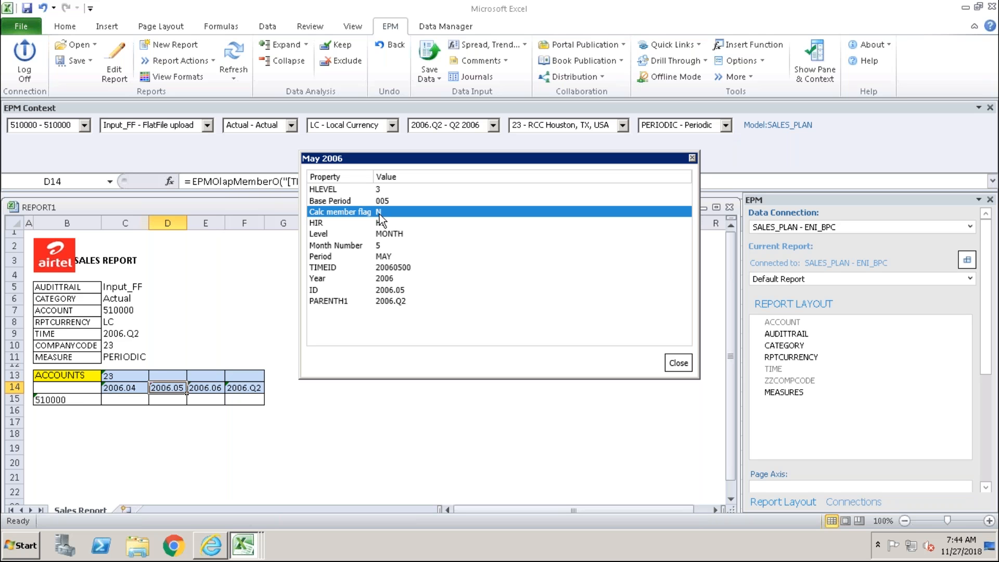
Step: Switch to the Business Planning and Consolidation web client in Internet Explorer and open the Dimensions list in Administration
click(211, 550)
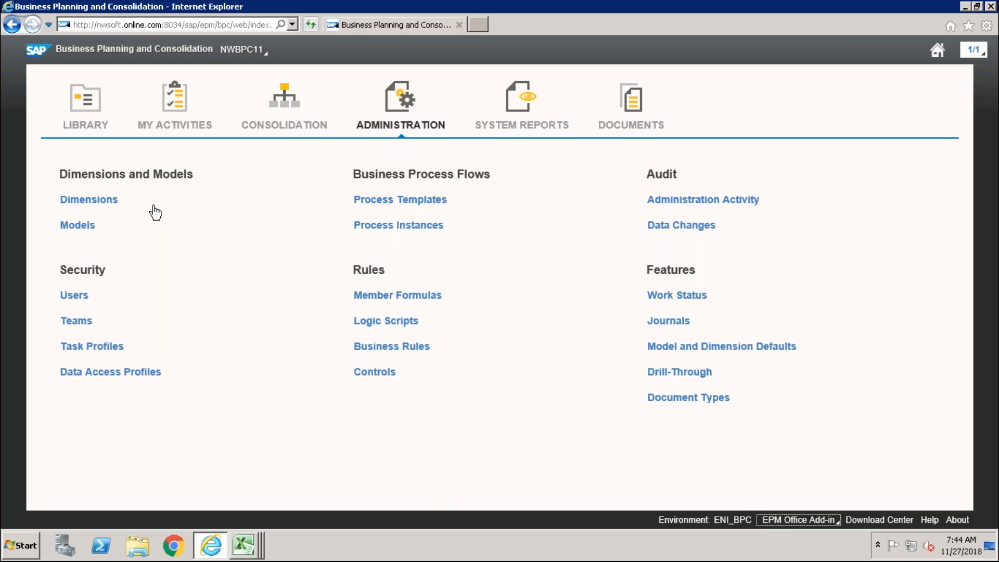
click(89, 202)
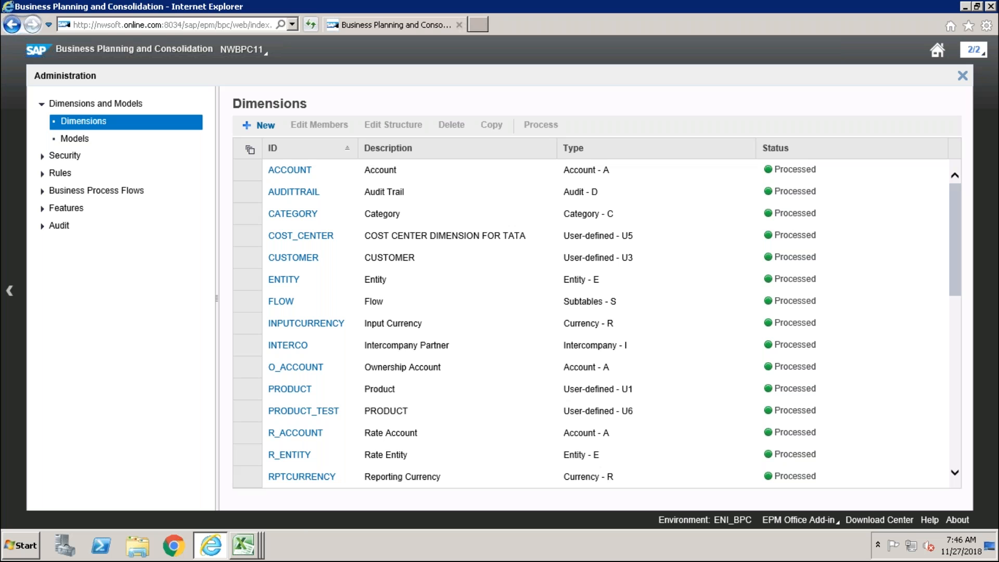
Step: Switch to the REPORT1 workbook in Excel and display the EPM member properties of 2006.05 in D14
click(254, 550)
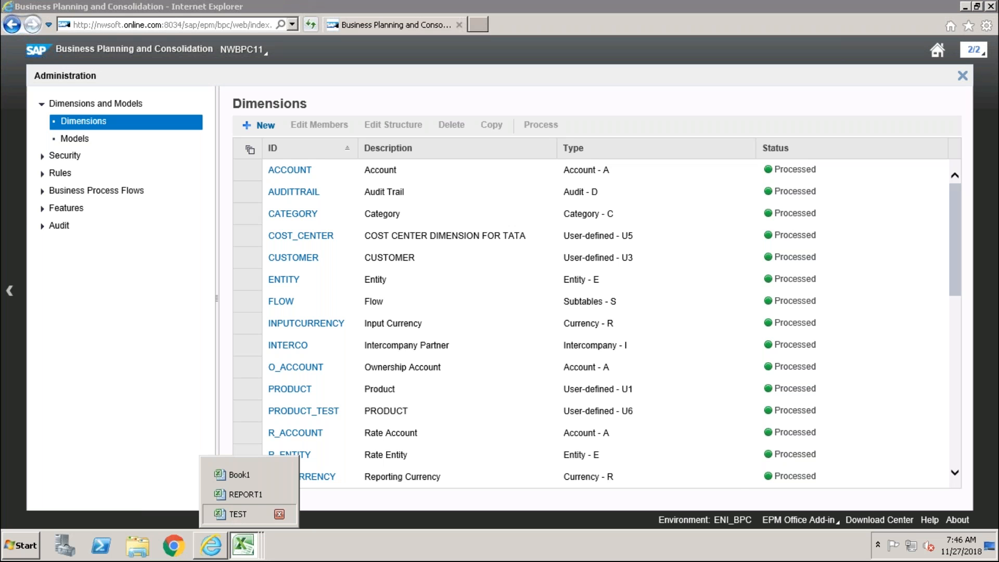
click(238, 514)
click(242, 545)
click(248, 497)
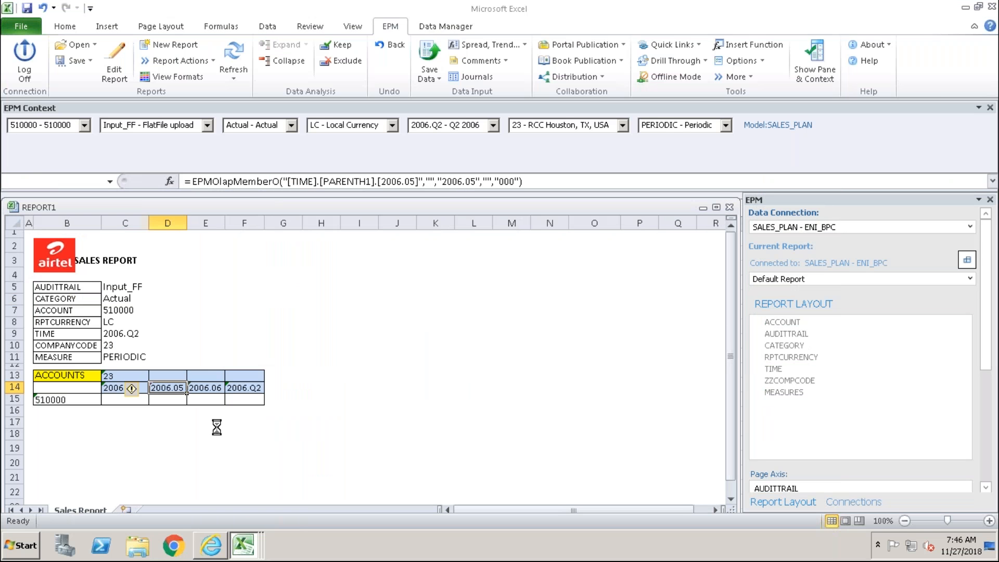
right_click(177, 386)
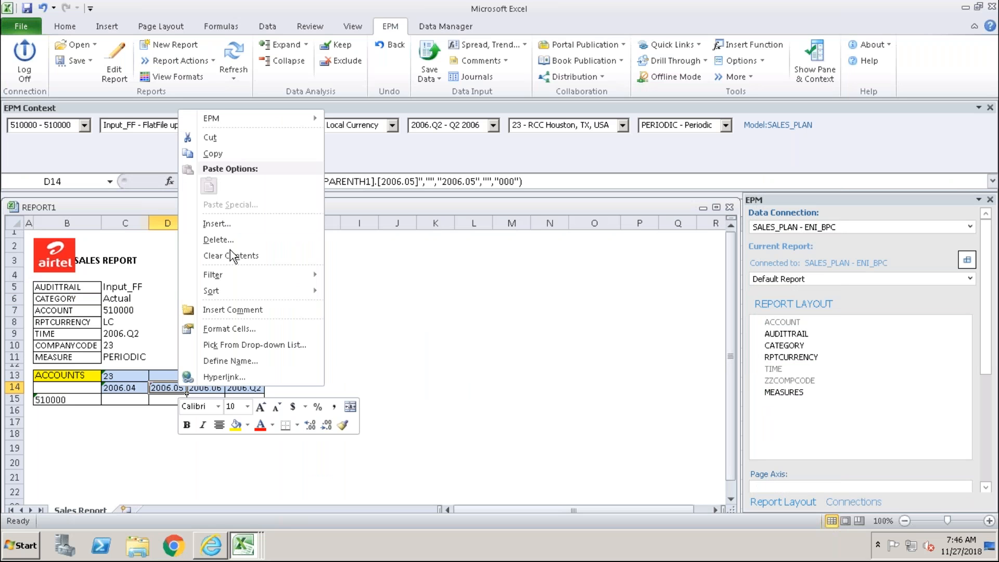
mouse_move(293, 119)
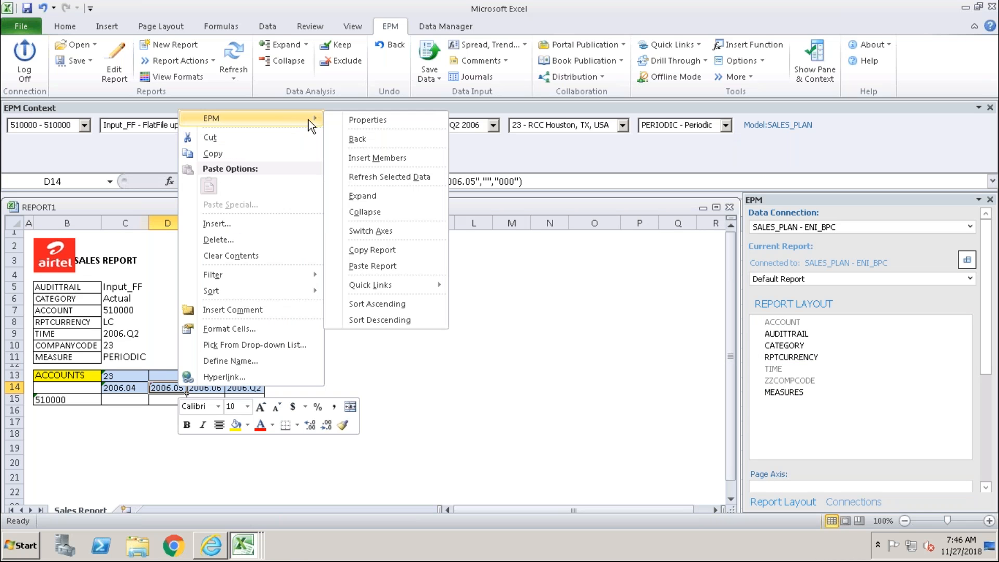
click(364, 121)
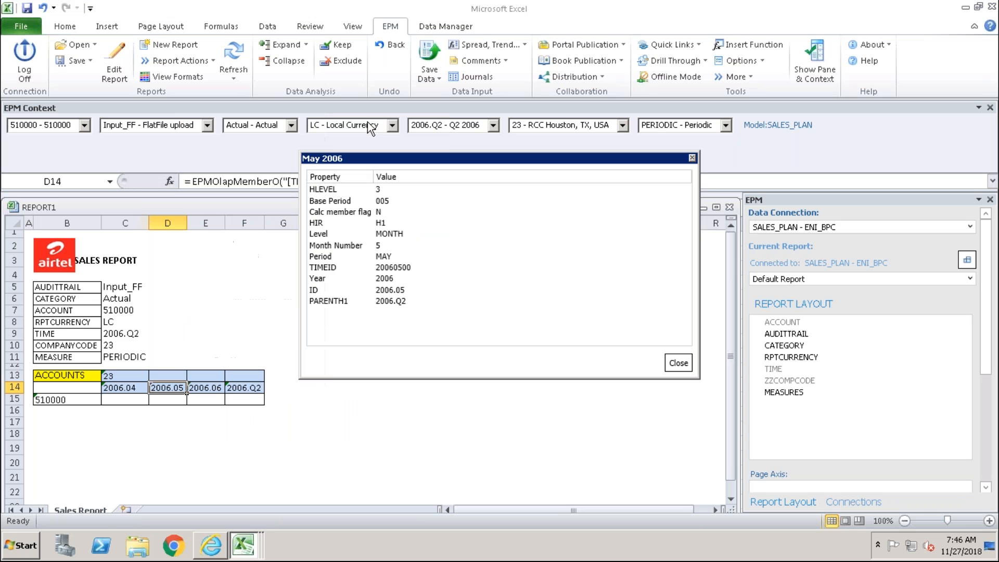
Step: Examine the ID, Level, HIR and Calc member flag entries in the May 2006 property list
click(341, 234)
click(341, 290)
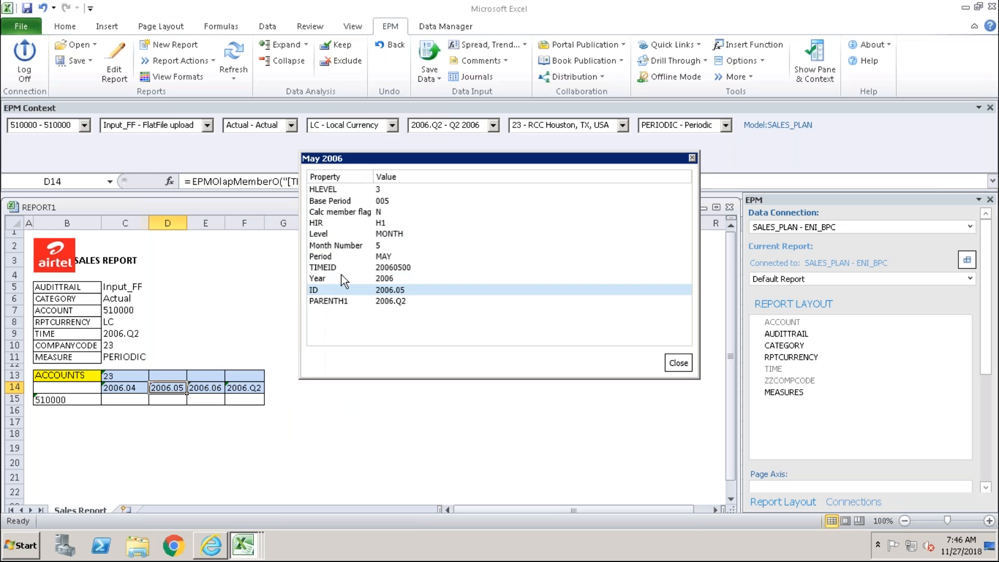
click(324, 233)
click(322, 223)
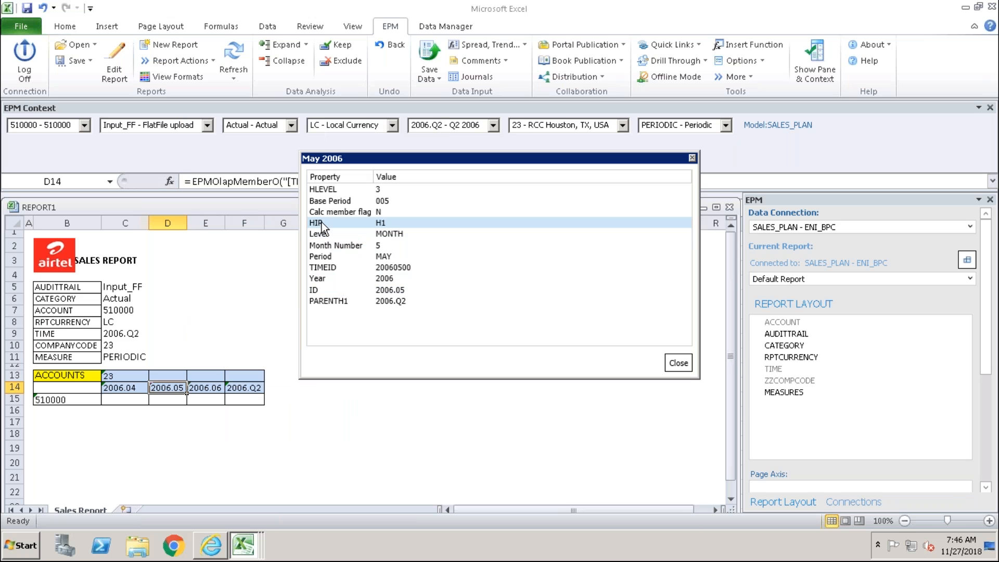
click(323, 213)
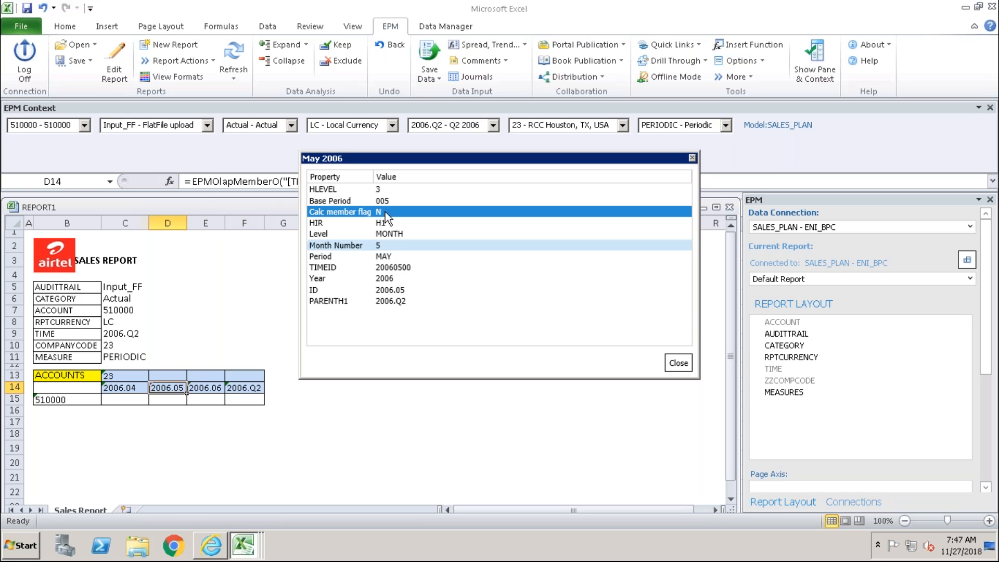
Step: Switch to the Business Planning and Consolidation web client in Internet Explorer and open the members of the TIME dimension
click(211, 545)
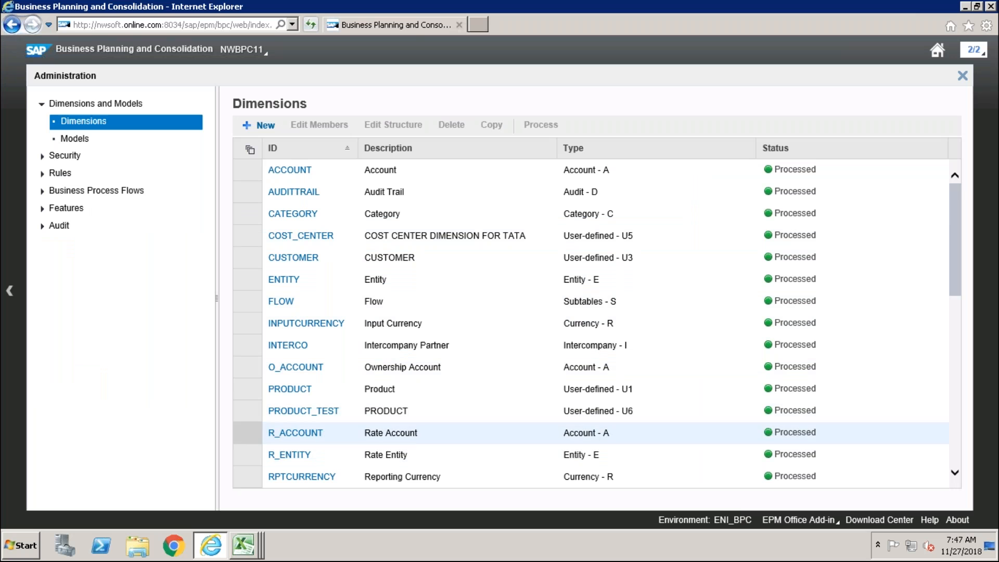
click(957, 448)
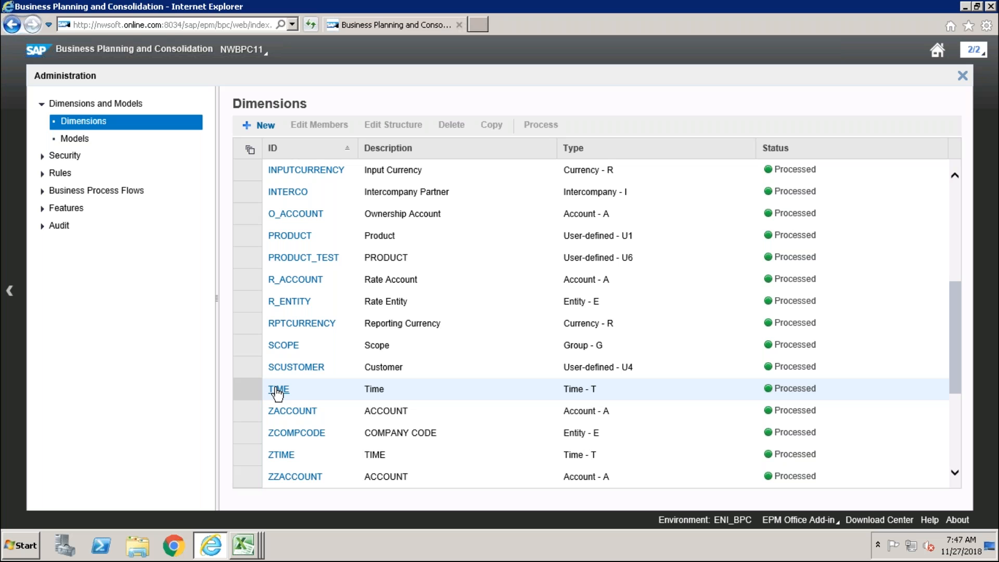
Step: Return to REPORT1 in Excel, redisplay the member properties of 2006.05 in D14 and check the Calc member flag
click(244, 544)
click(247, 494)
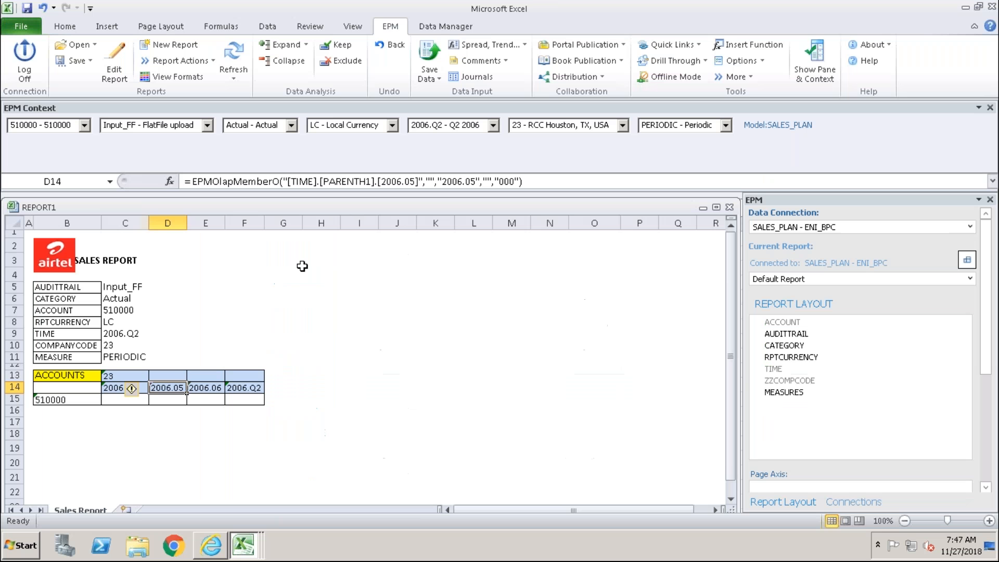
right_click(165, 385)
mouse_move(281, 117)
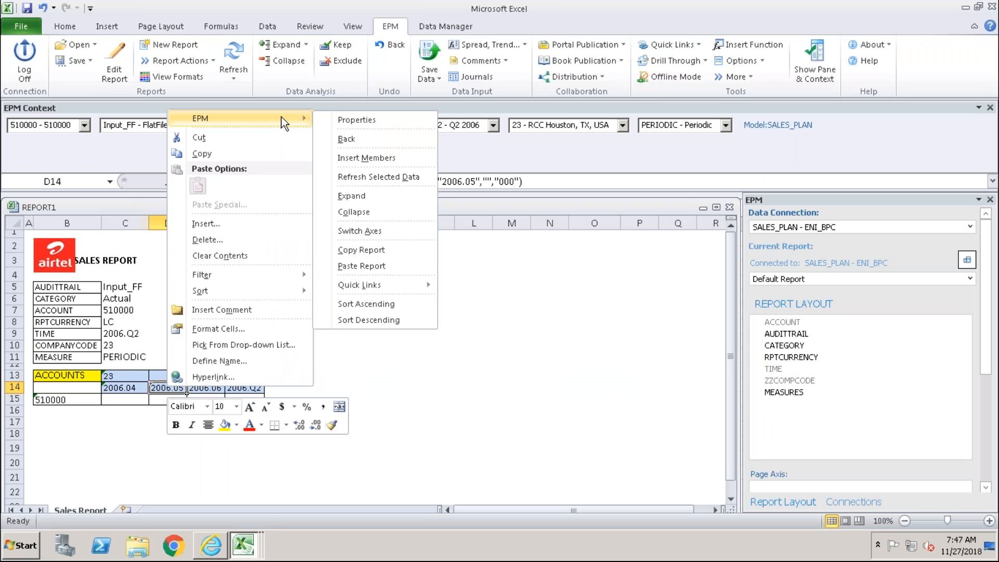
click(361, 120)
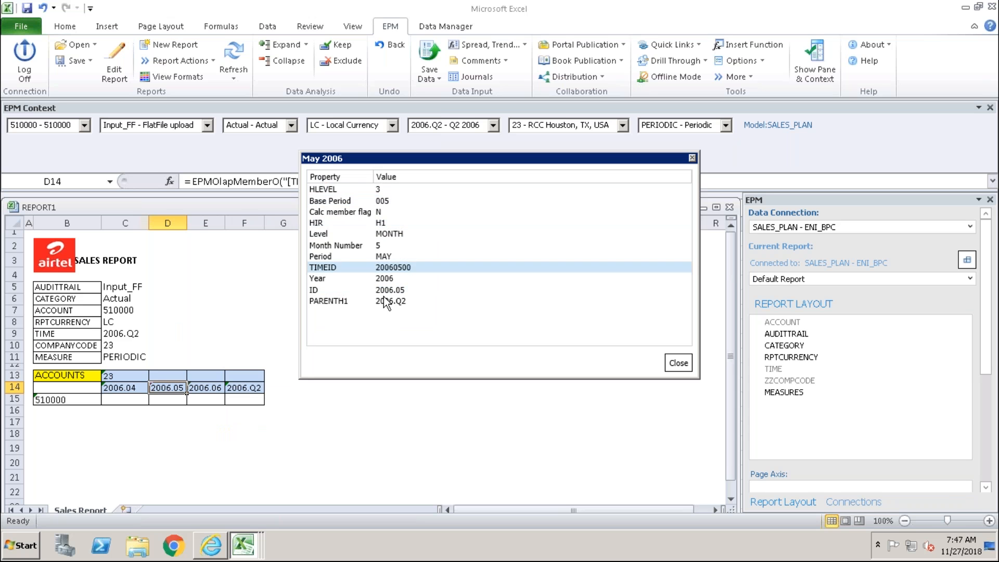
click(320, 213)
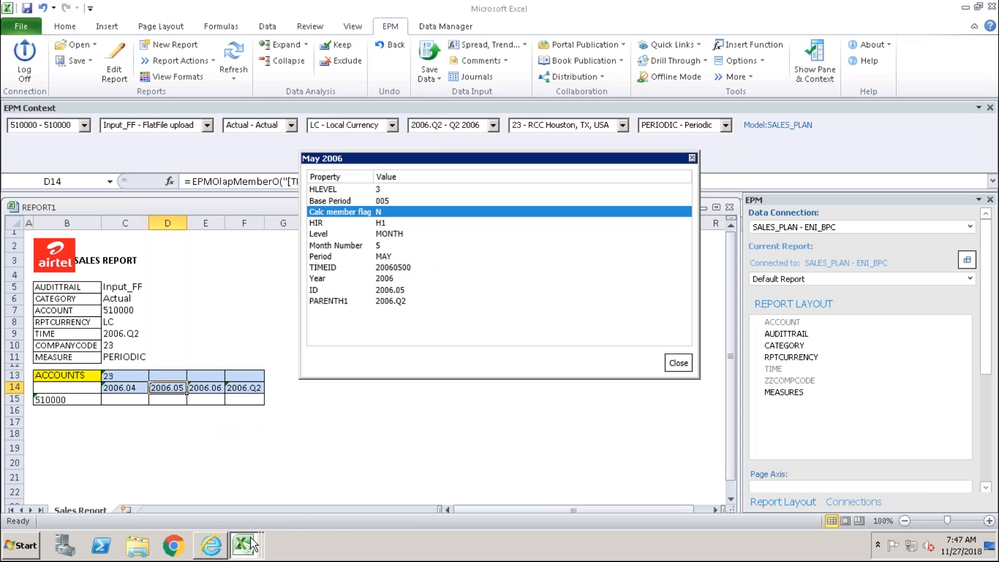
Step: Switch to the web client, review the properties in the structure of the TIME dimension and return to the Dimensions list
click(215, 553)
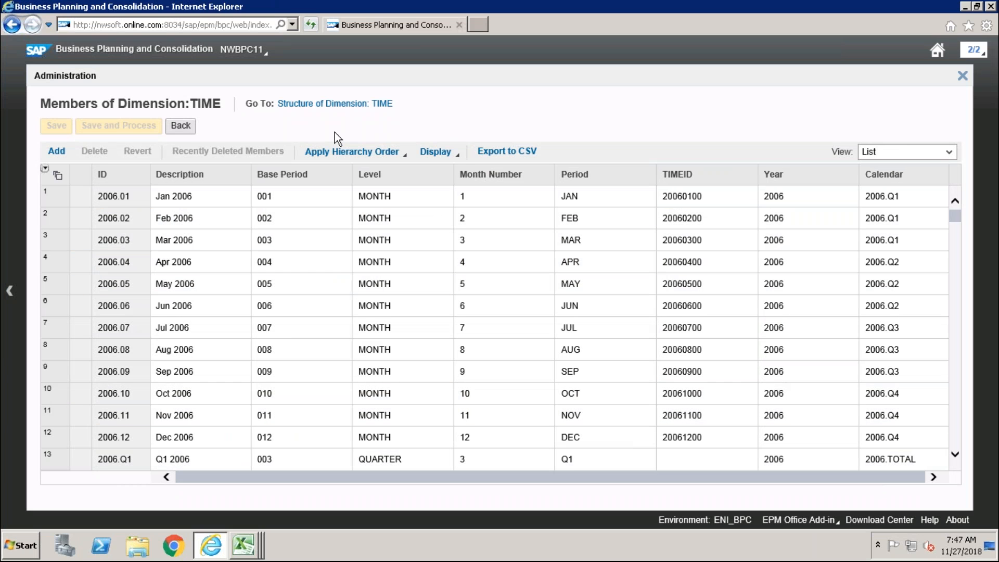
click(320, 107)
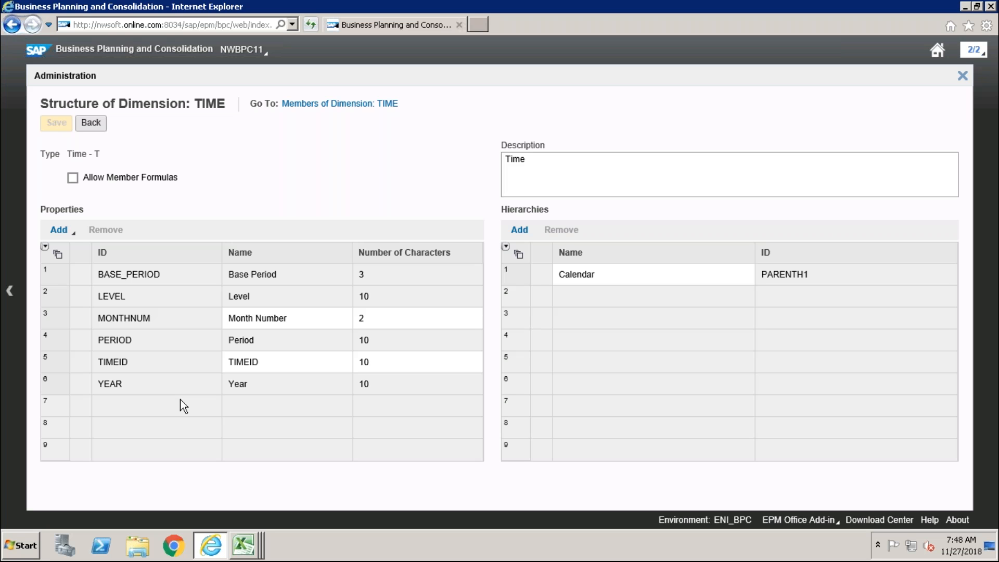
click(93, 123)
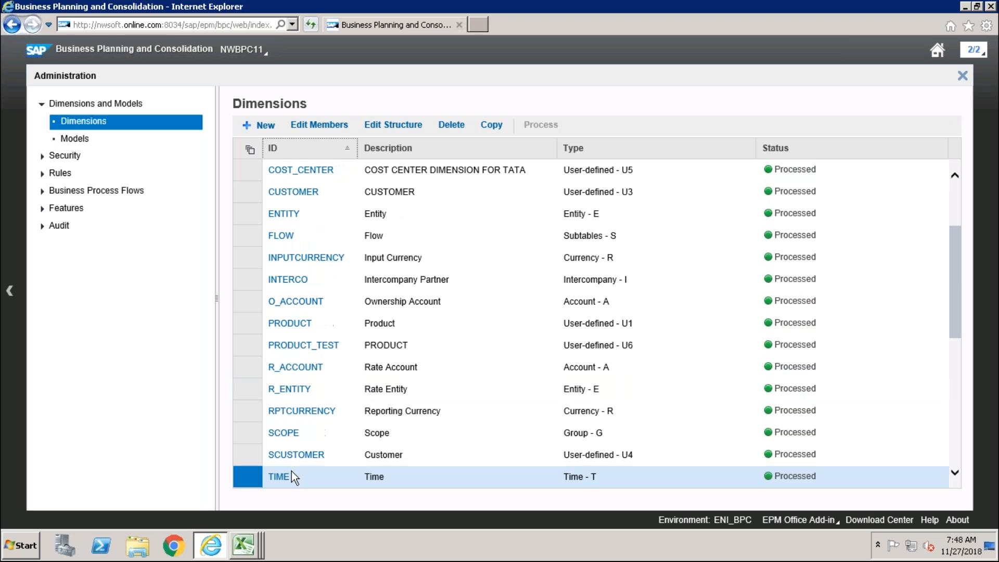
Step: Reopen the members of the TIME dimension and look through the property columns for a calc flag
click(280, 476)
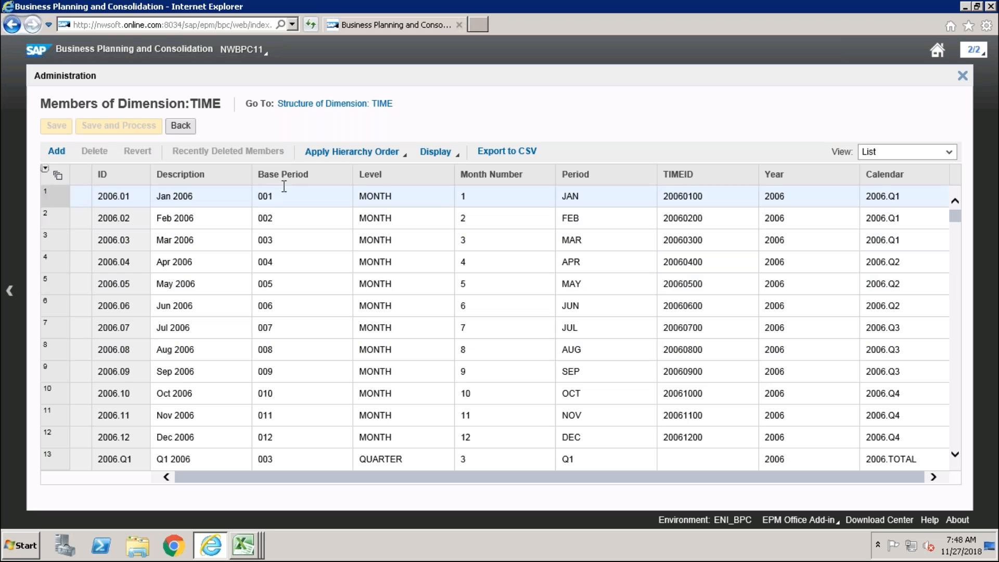
click(104, 196)
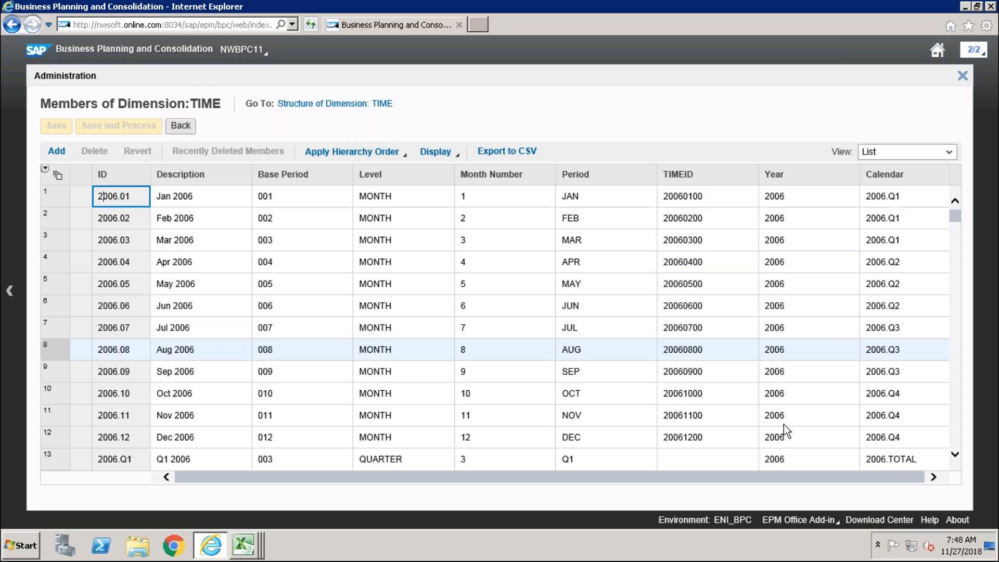
click(932, 477)
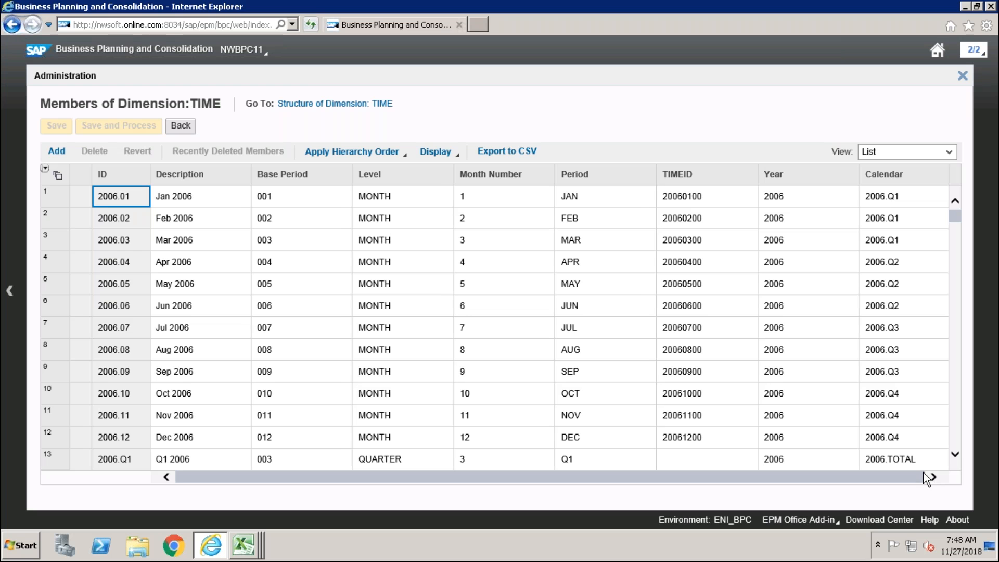
click(932, 477)
click(932, 477)
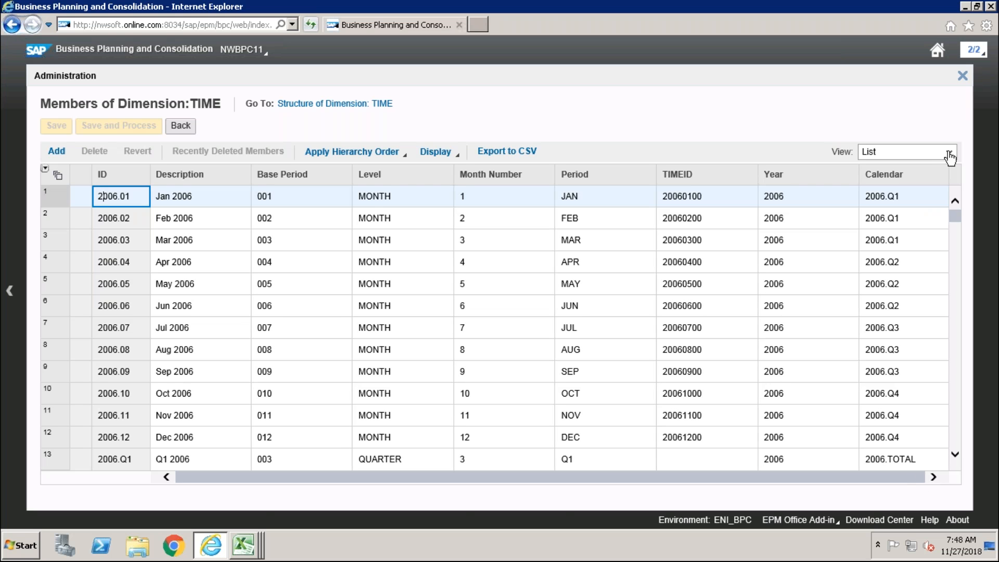
Step: View the TIME members as a Hierarchy, examine the yearly totals and return to the List view
click(949, 152)
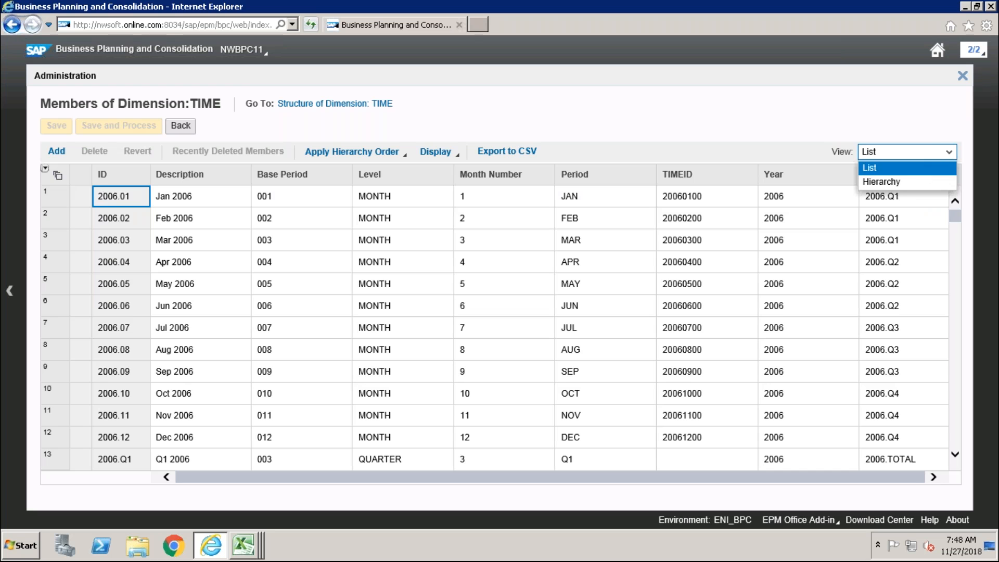
click(898, 182)
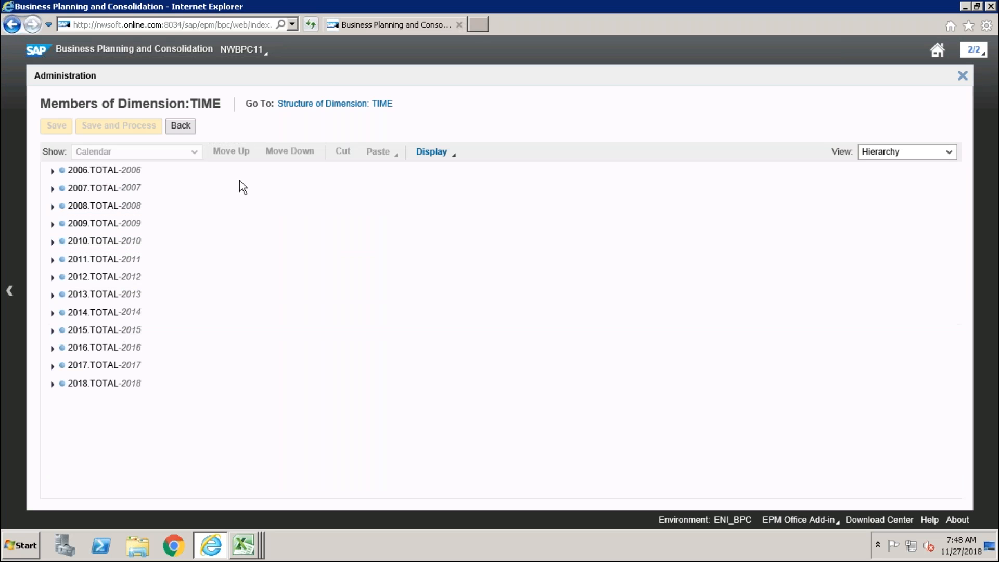
click(947, 152)
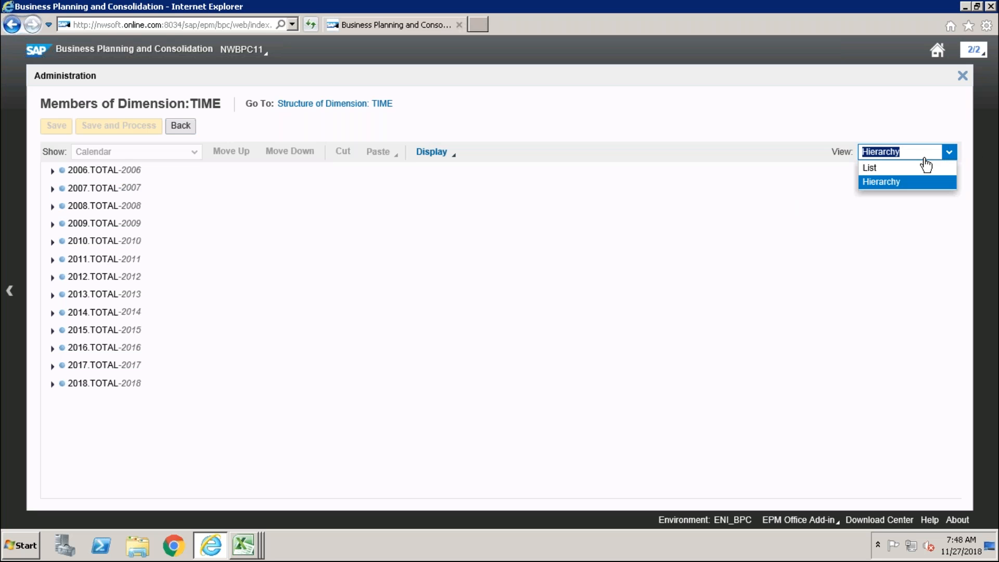
click(869, 169)
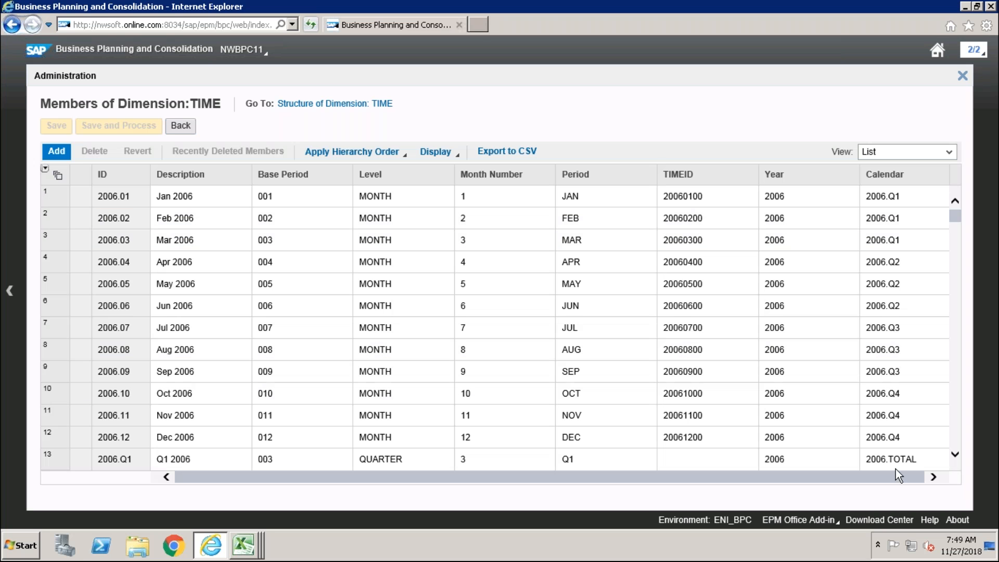
Step: Show the property IDs in the TIME member list's column headers and examine the month and quarter rows
click(935, 477)
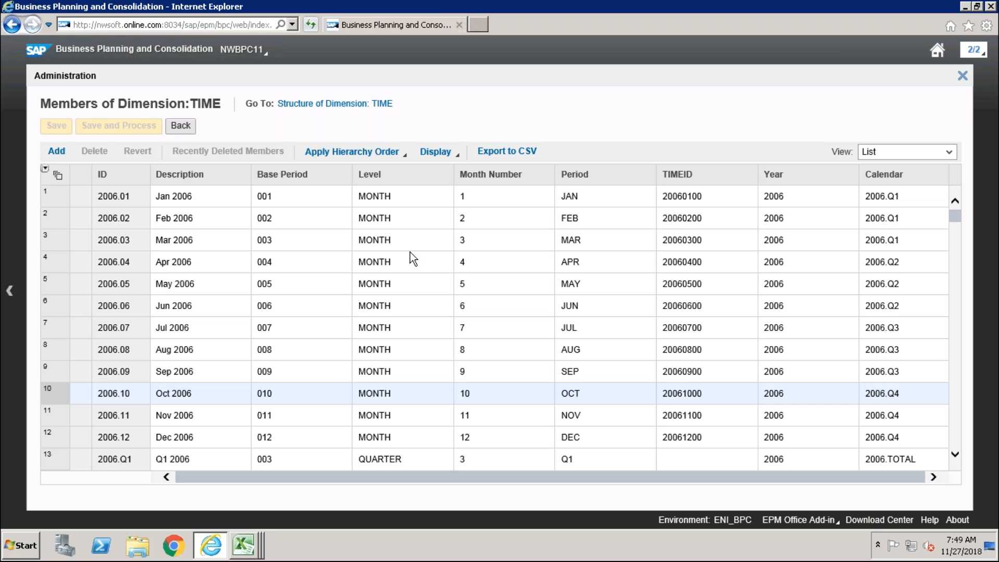
click(435, 152)
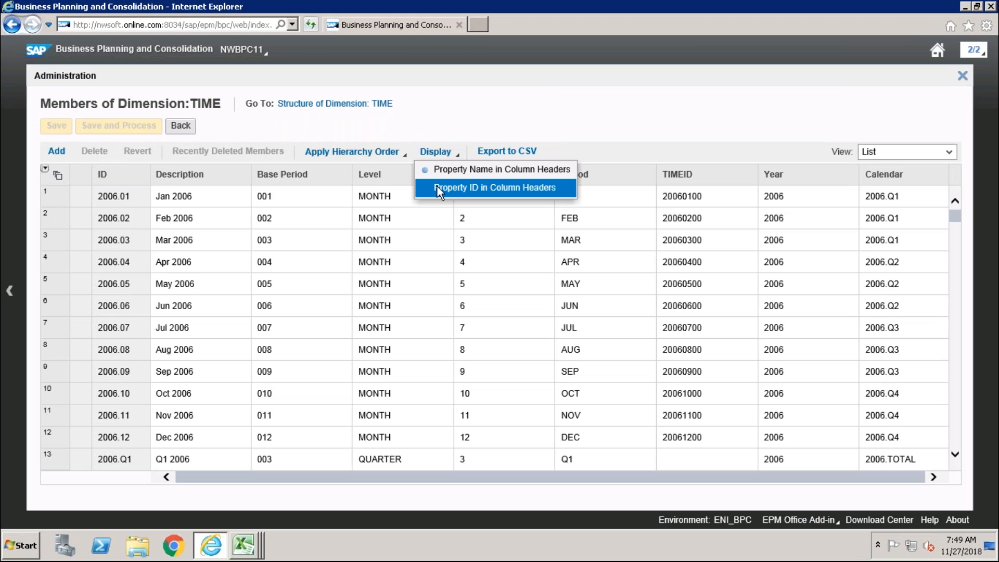
click(437, 187)
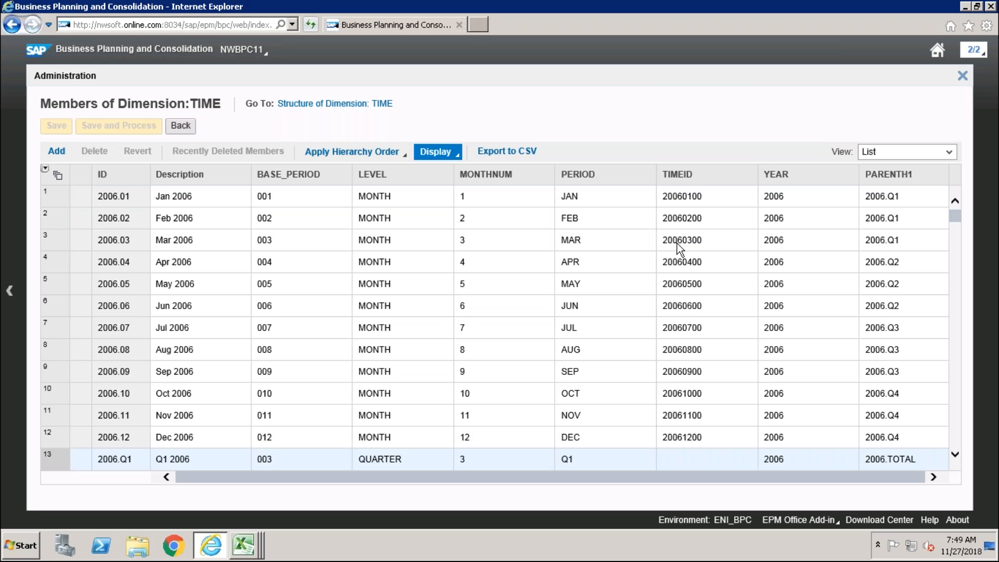
click(955, 455)
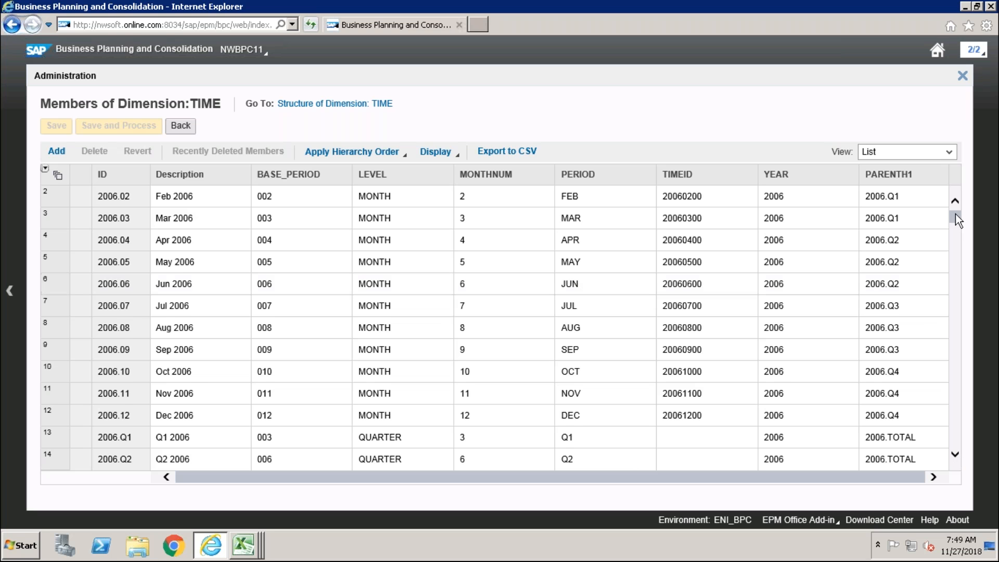
click(955, 199)
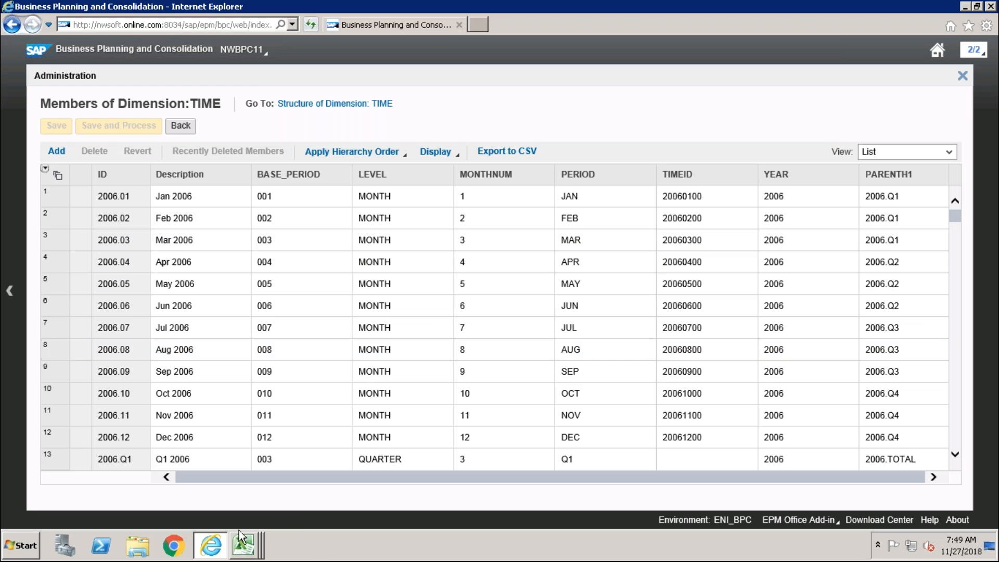
Step: Switch to REPORT1 in Excel, display the member properties of 2006.Q2 in F14 and examine its Calc member flag and ID
mouse_move(243, 541)
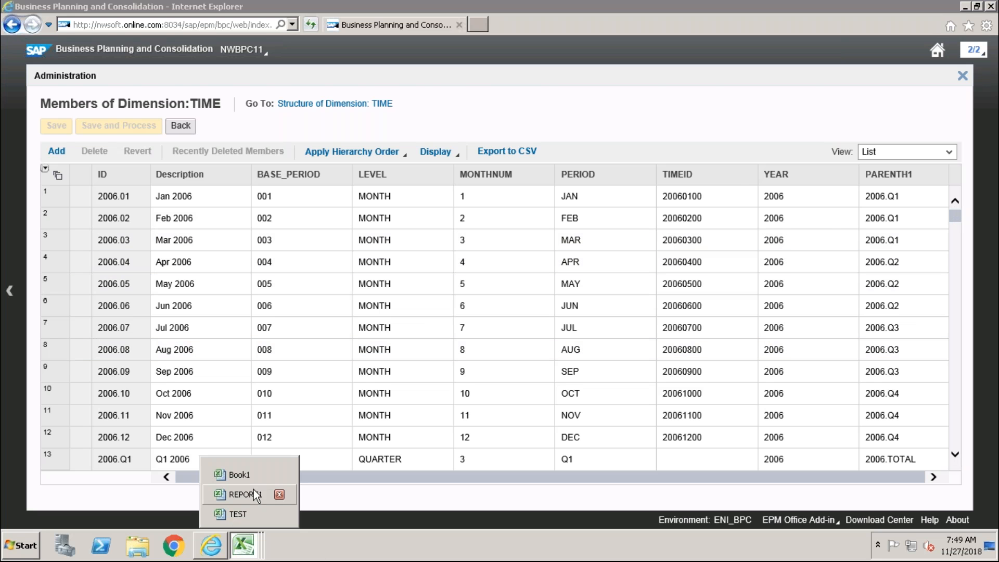
click(260, 494)
click(257, 388)
right_click(260, 389)
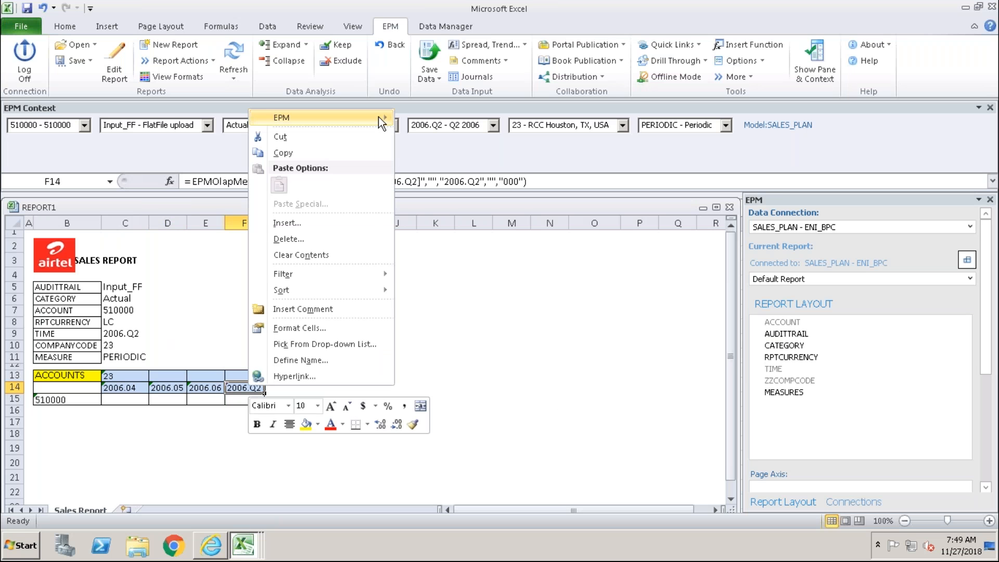
mouse_move(379, 116)
click(432, 119)
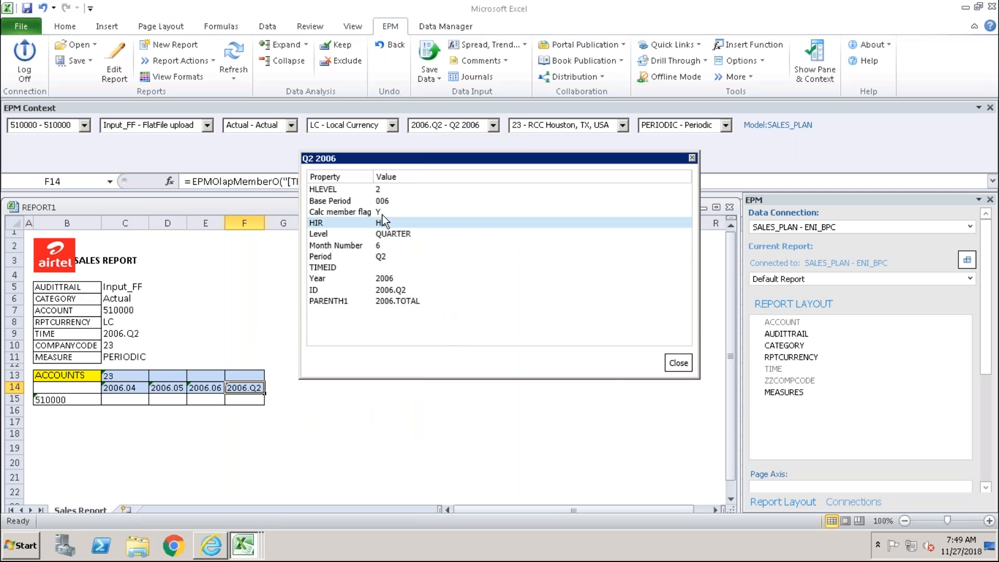
click(382, 214)
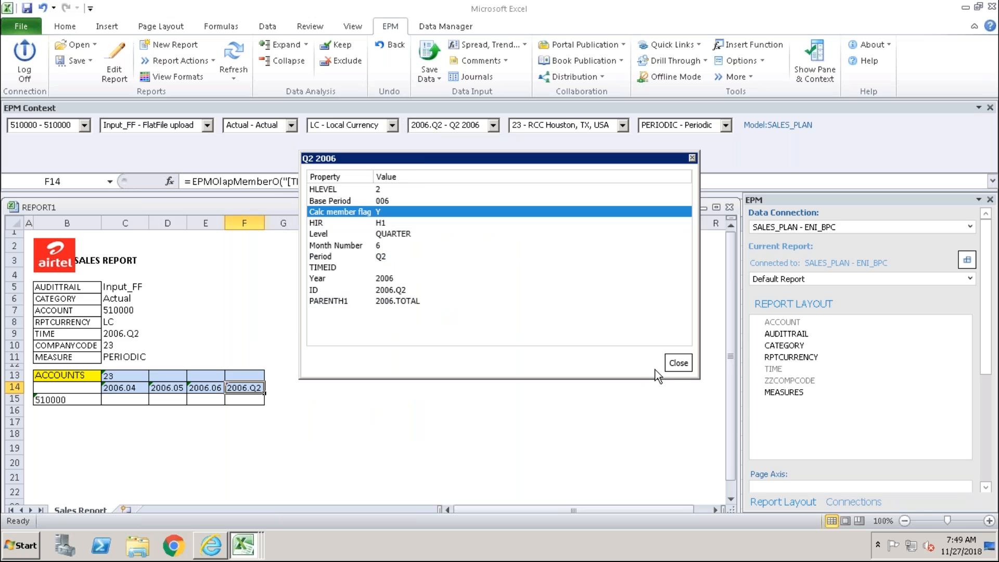
click(317, 291)
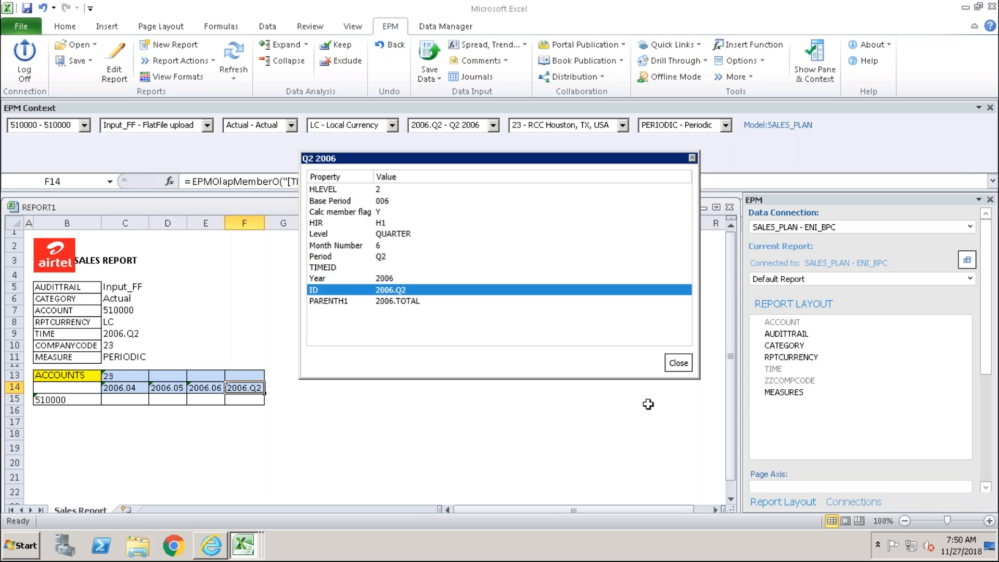
Step: Close the member properties of 2006.Q2 and return to the REPORT1 worksheet
click(677, 362)
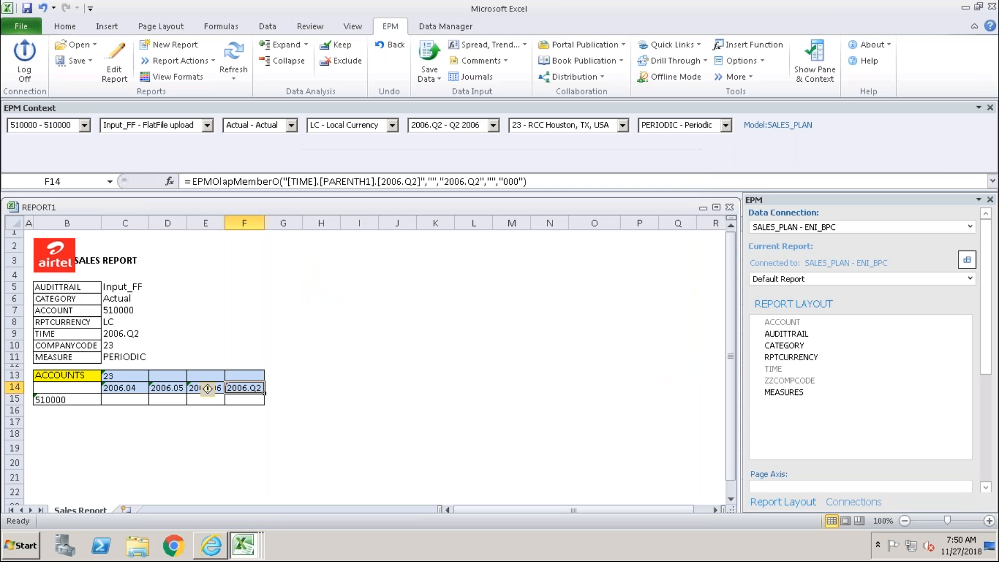
click(217, 443)
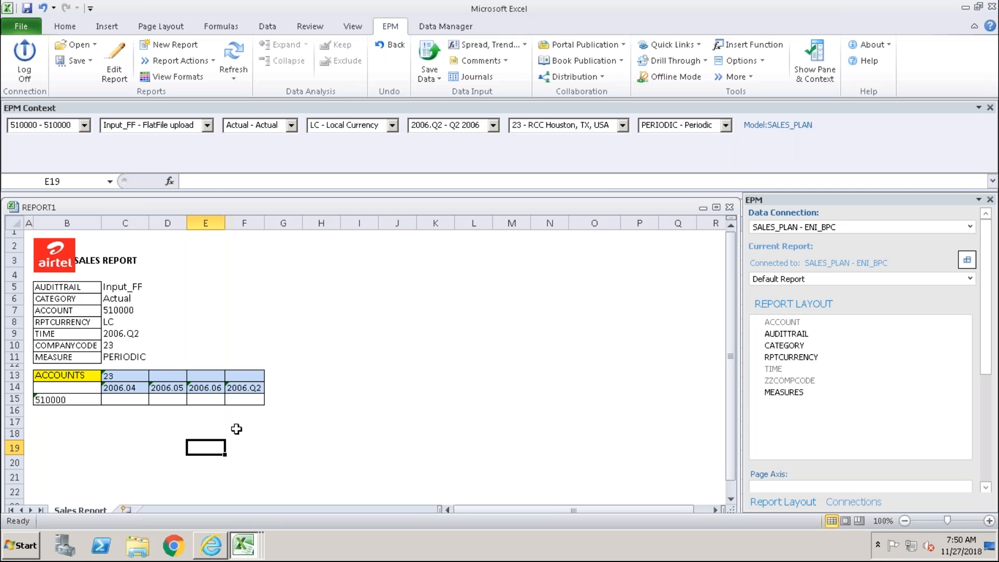
mouse_move(245, 549)
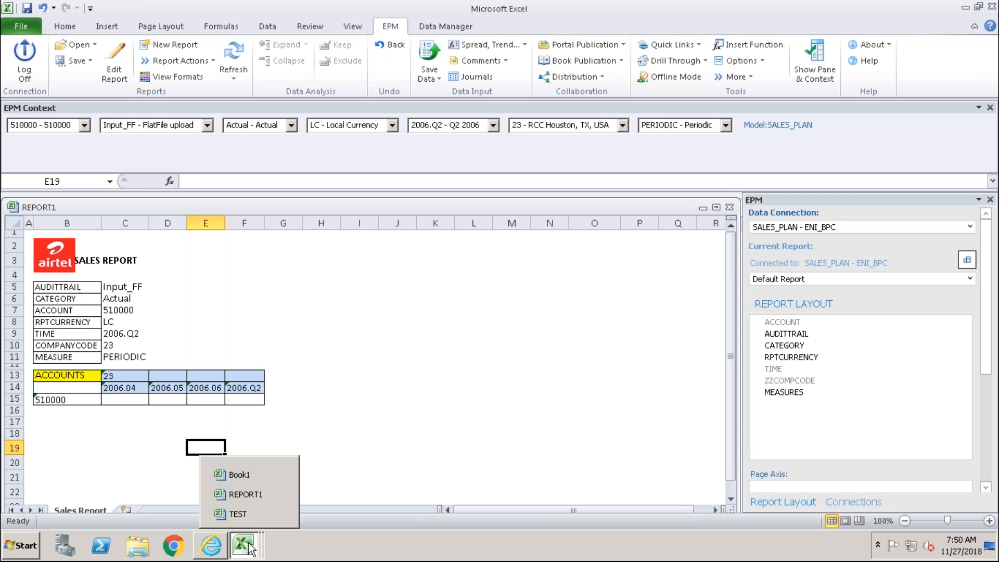
click(247, 494)
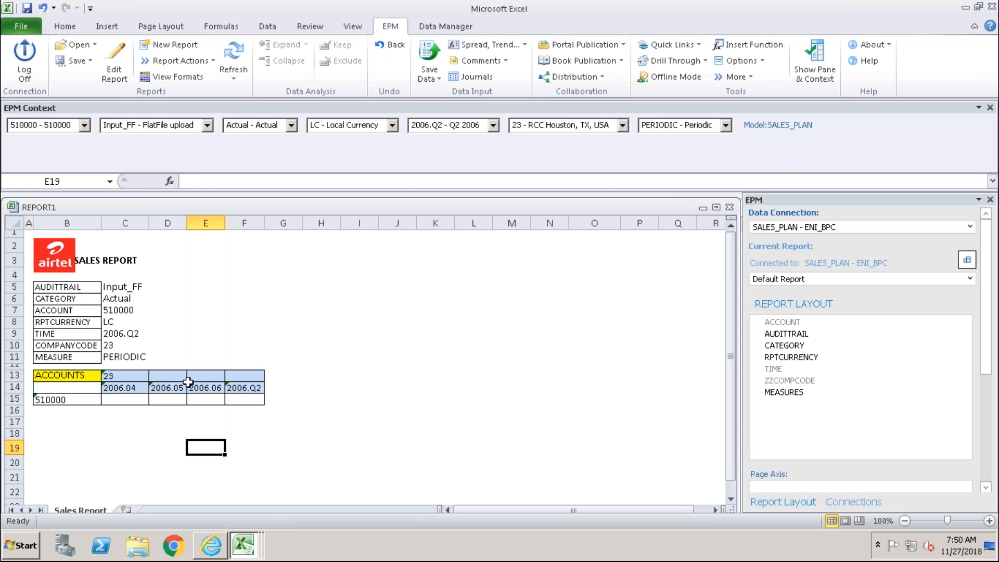
Step: Display the member properties of 2006.05 in D14, examine its Calc member flag with a wider Property column and close them
click(164, 386)
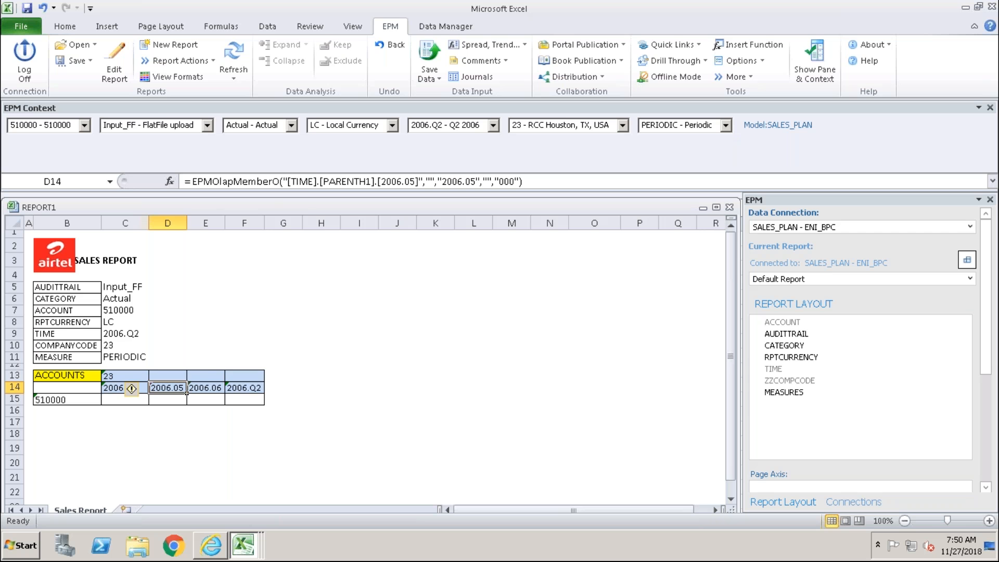
right_click(165, 389)
mouse_move(284, 118)
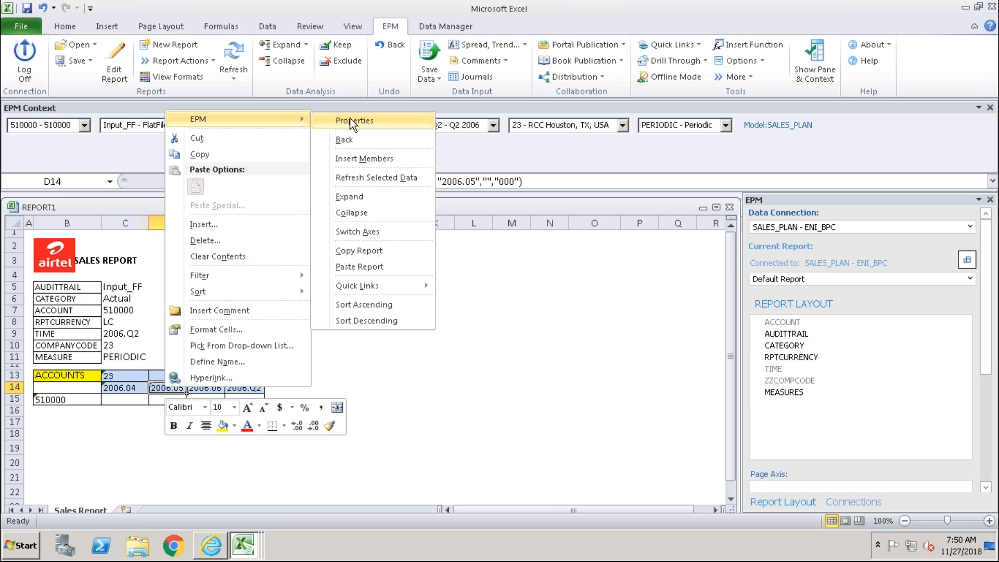
click(350, 117)
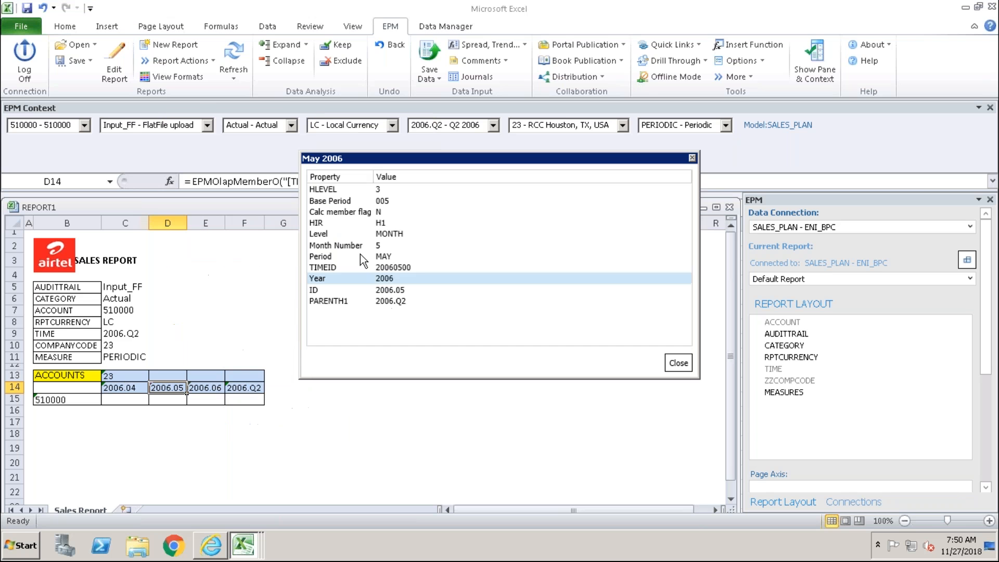
click(328, 212)
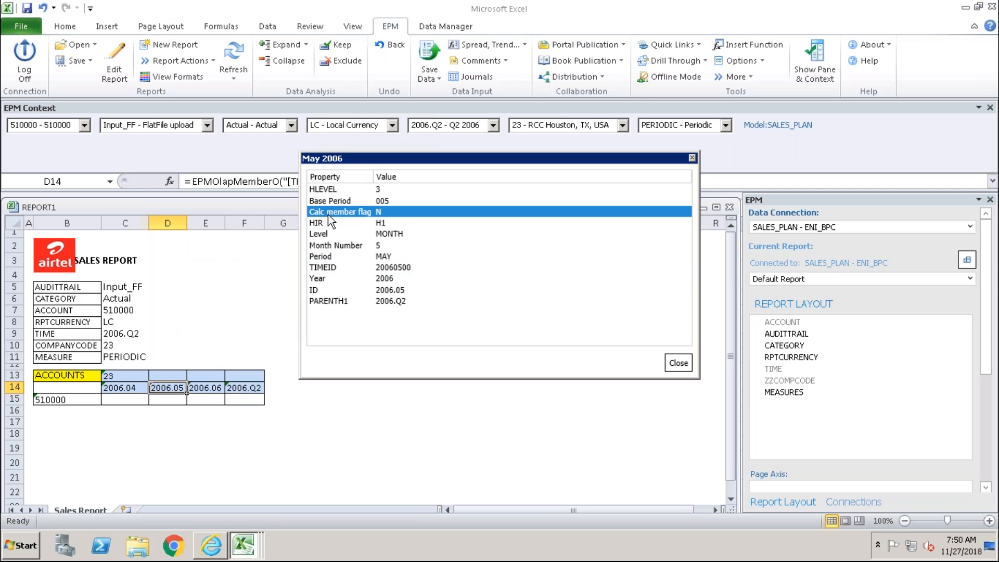
drag(373, 176, 386, 176)
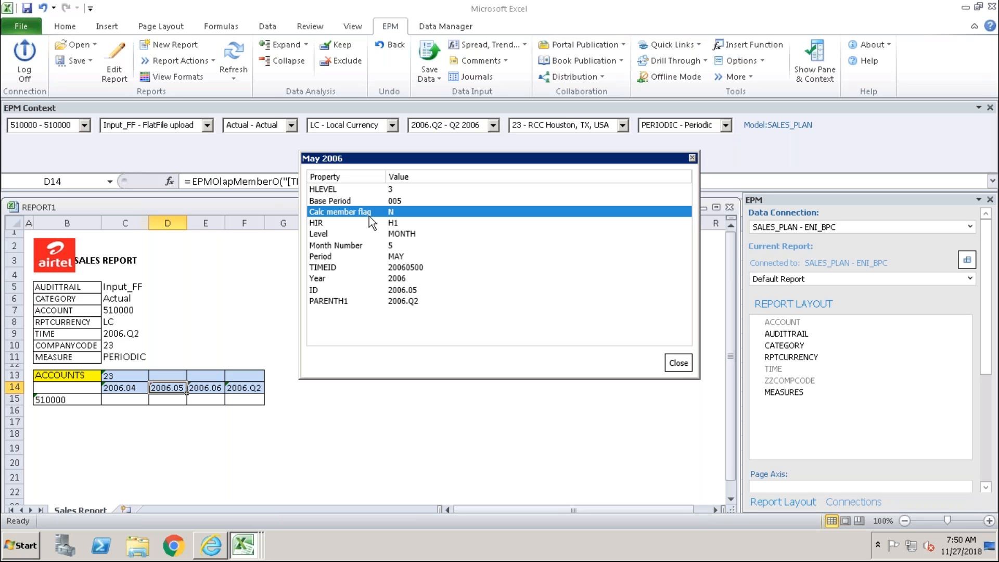
click(678, 362)
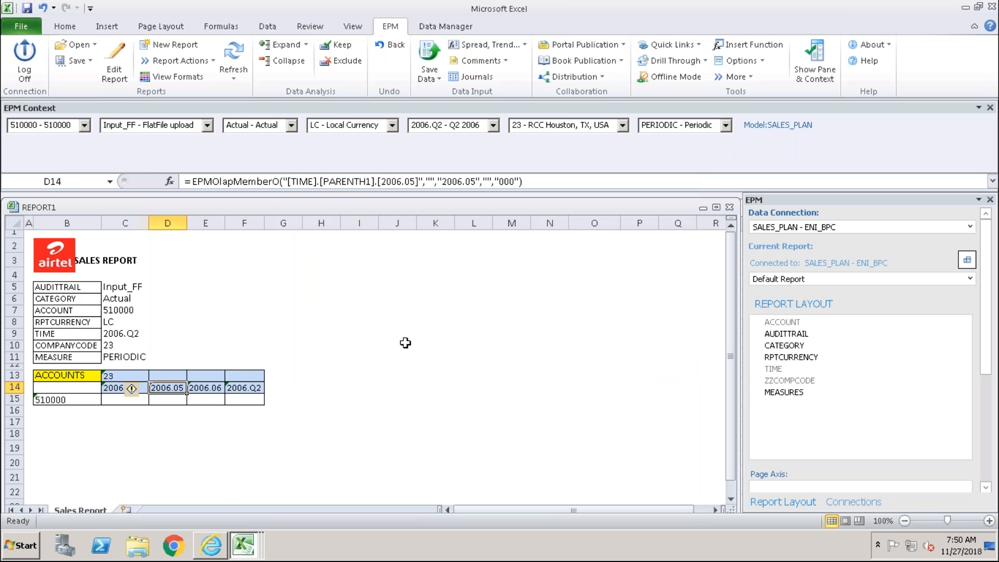
Step: Reopen the member properties of 2006.05 and examine the Calc member flag and HIR entries
right_click(167, 386)
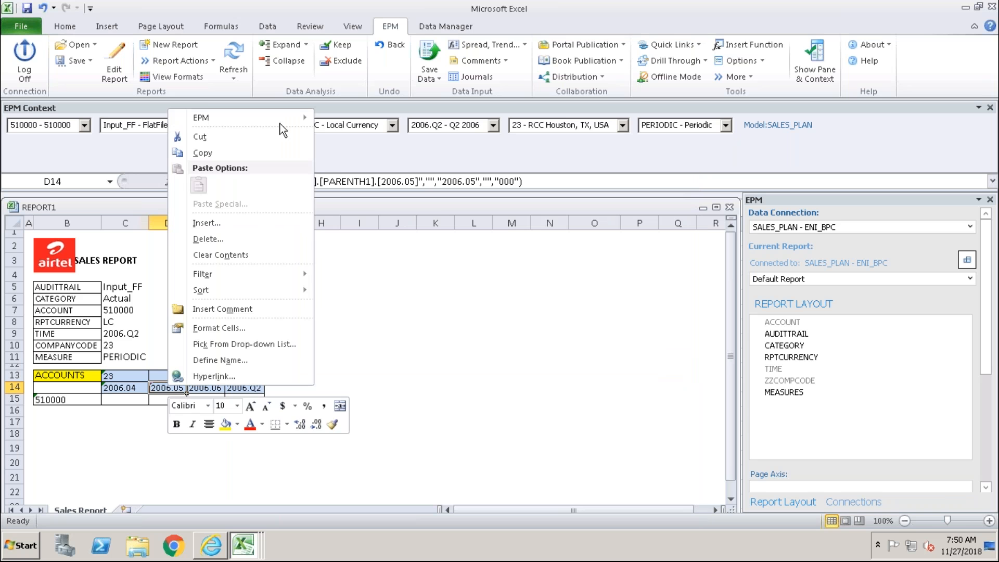
mouse_move(281, 115)
click(354, 117)
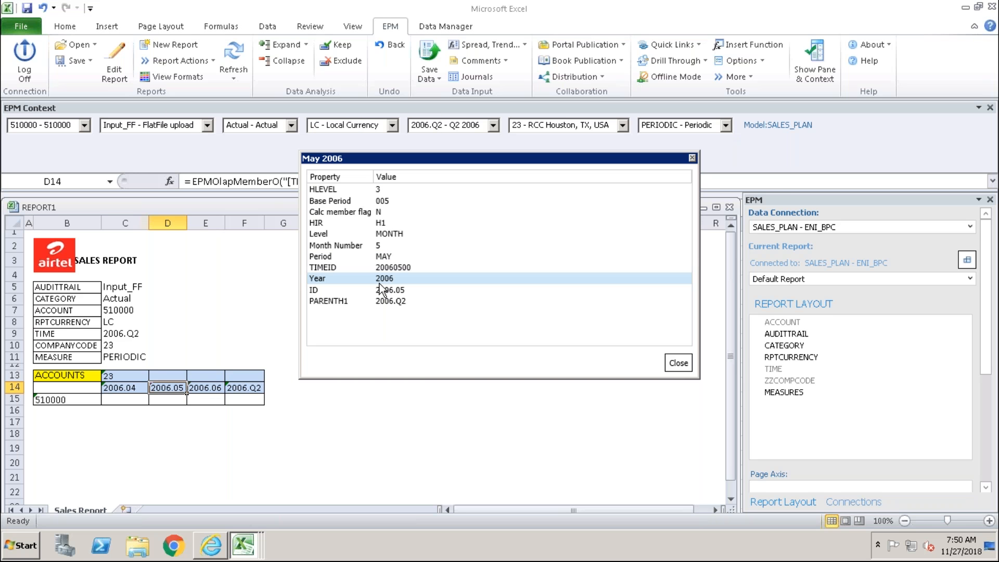
click(328, 211)
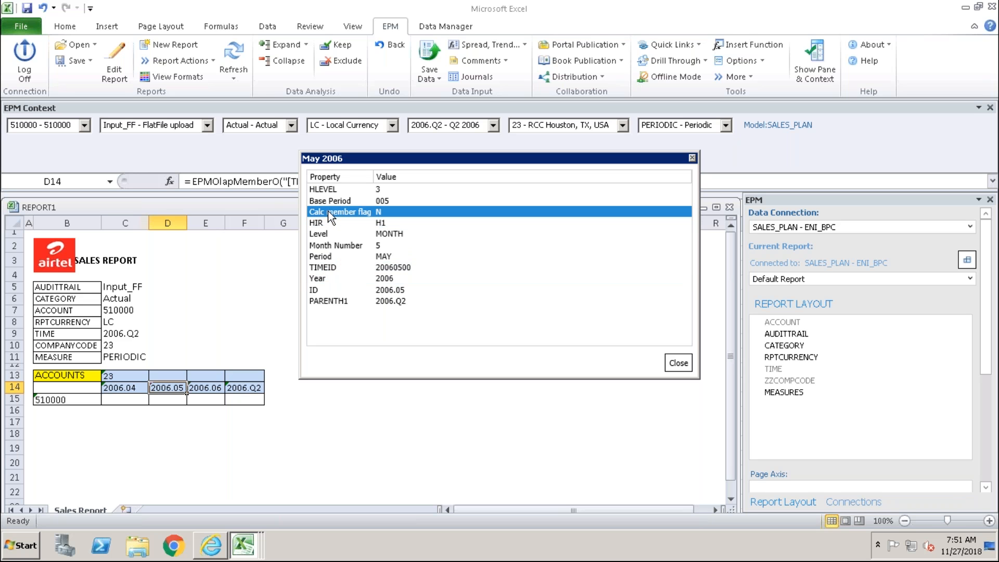
click(328, 222)
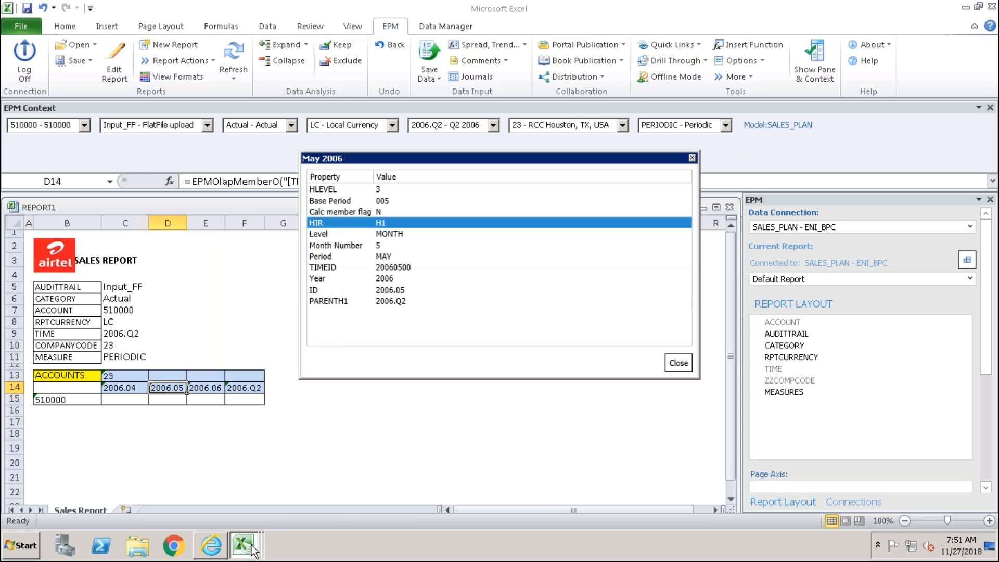
Step: Switch to Business Planning and Consolidation in Internet Explorer and open the structure of the TIME dimension
mouse_move(222, 551)
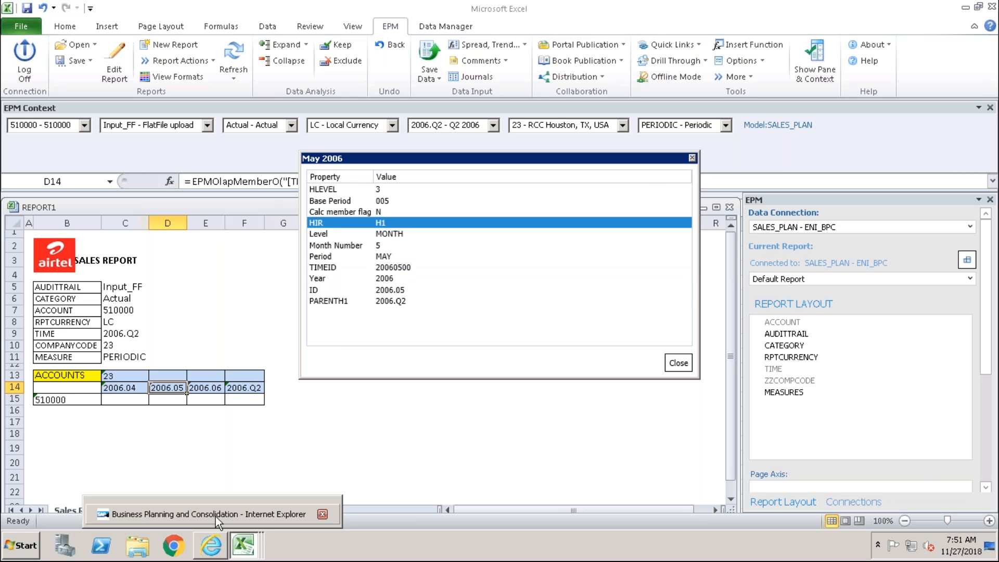
click(215, 516)
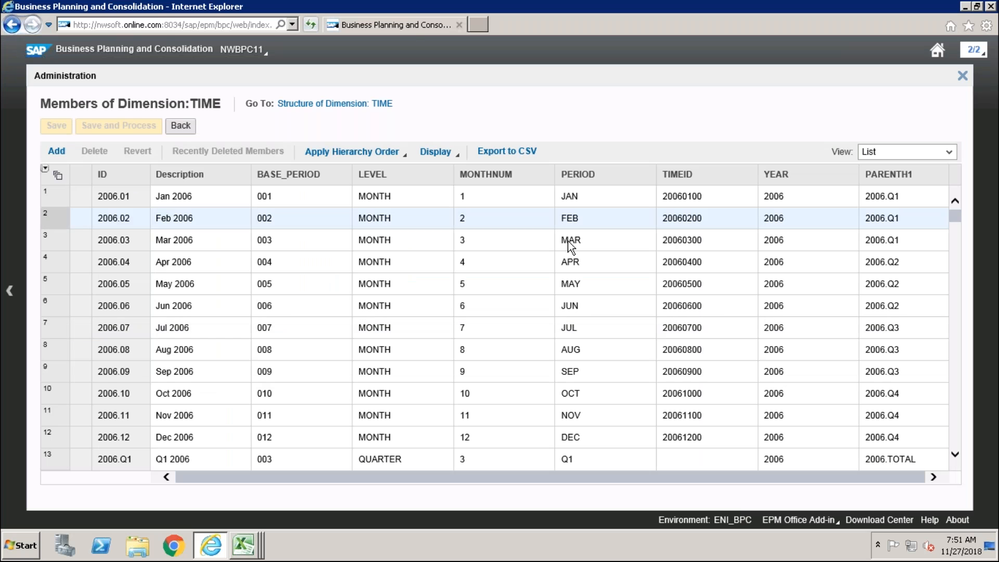
click(319, 106)
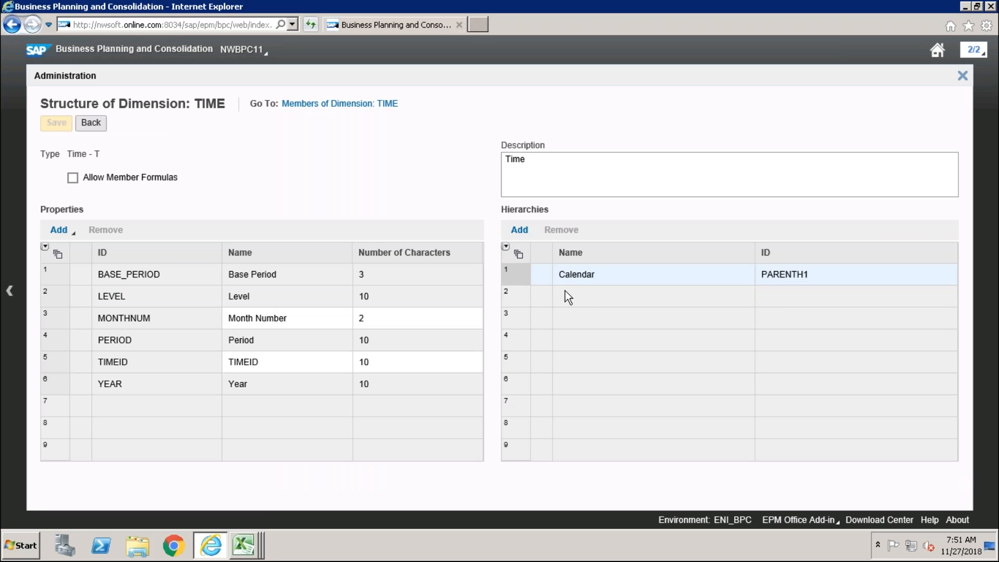
Step: Switch back to REPORT1 in Excel and display the member properties of 2006.05 in D14 for comparison with the dimension structure
click(243, 546)
click(244, 495)
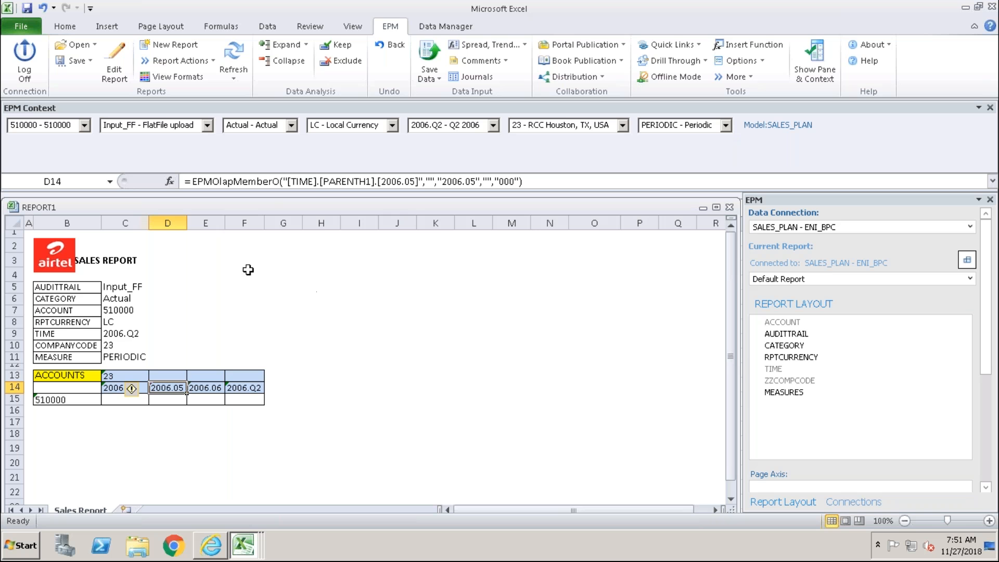
right_click(170, 387)
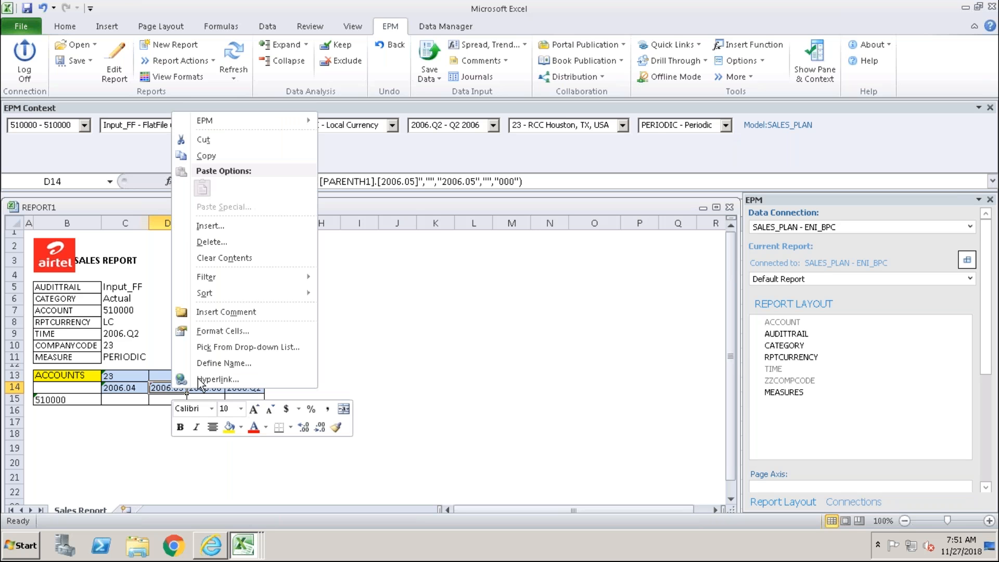
mouse_move(288, 123)
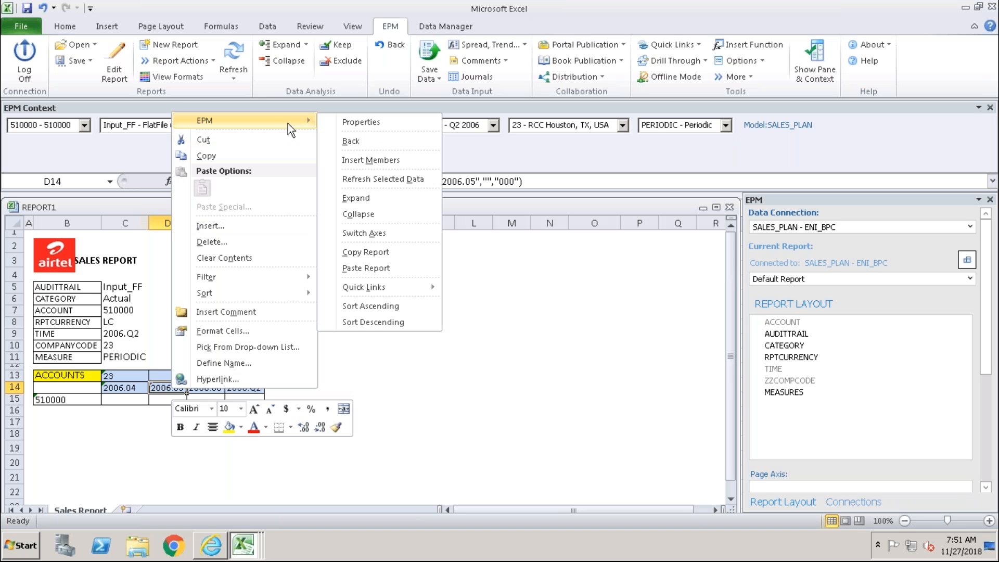
click(351, 123)
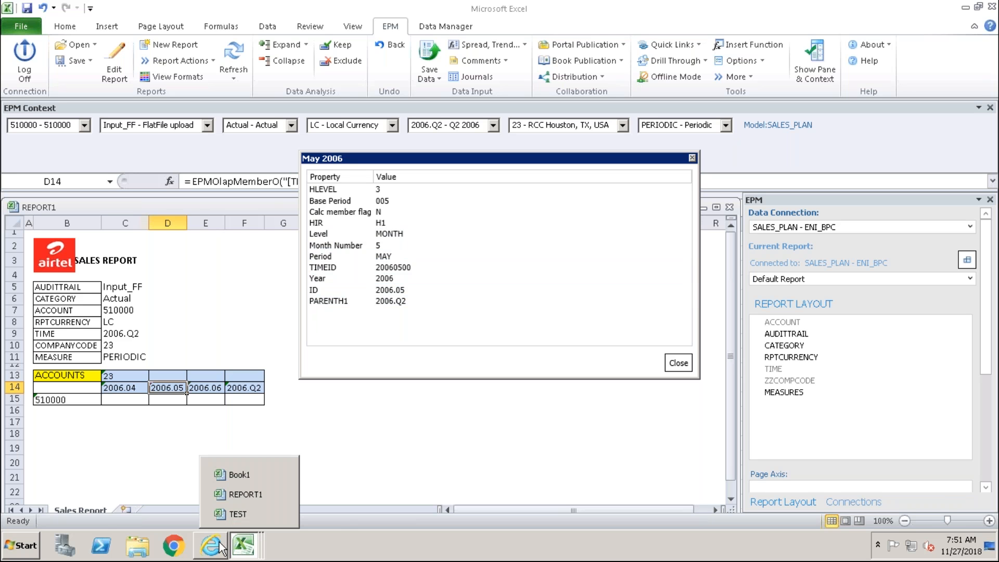
Step: Switch to Internet Explorer, examine the TIME dimension's BASE_PERIOD, LEVEL and TIMEID properties and return to the Dimensions list
mouse_move(218, 543)
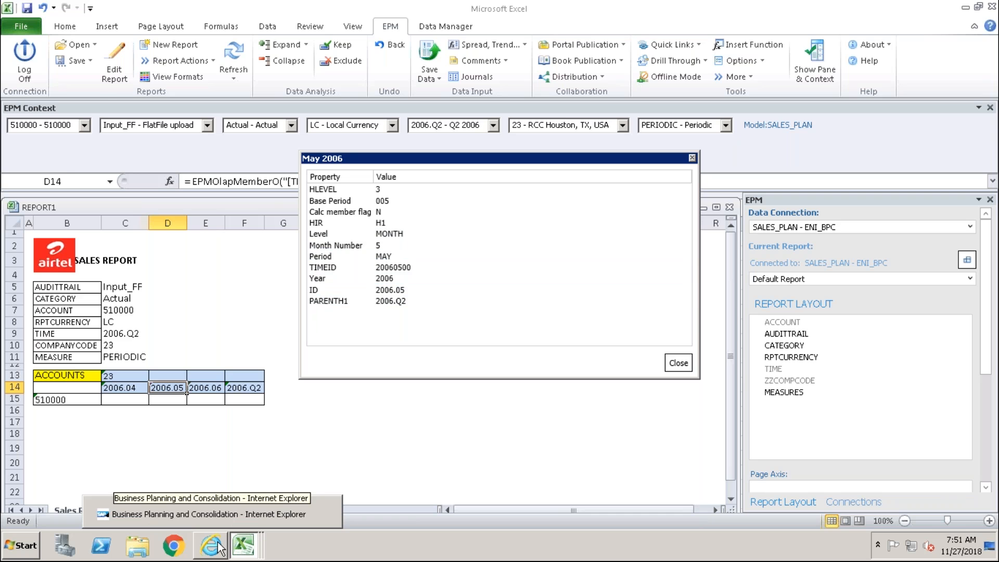
click(218, 543)
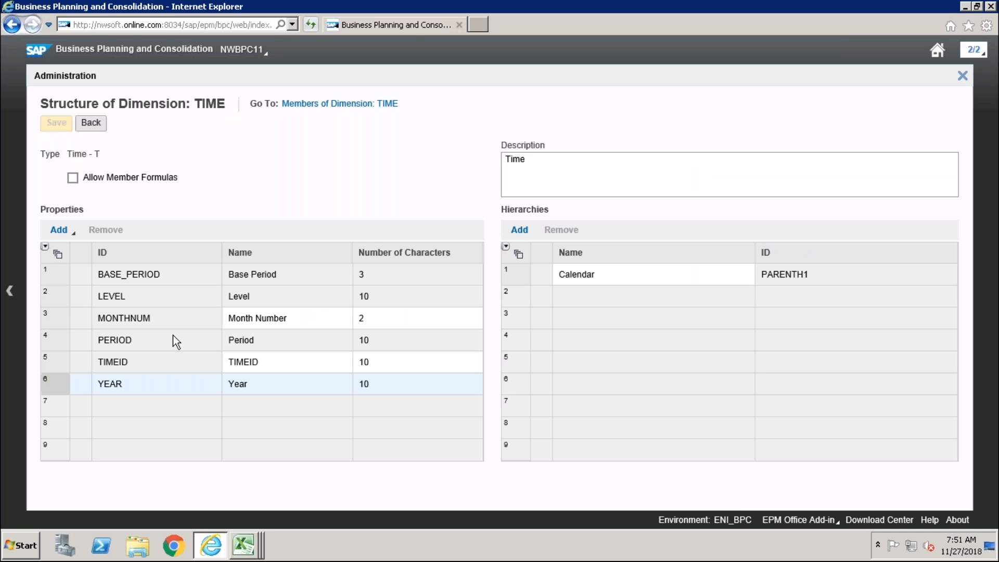
click(119, 370)
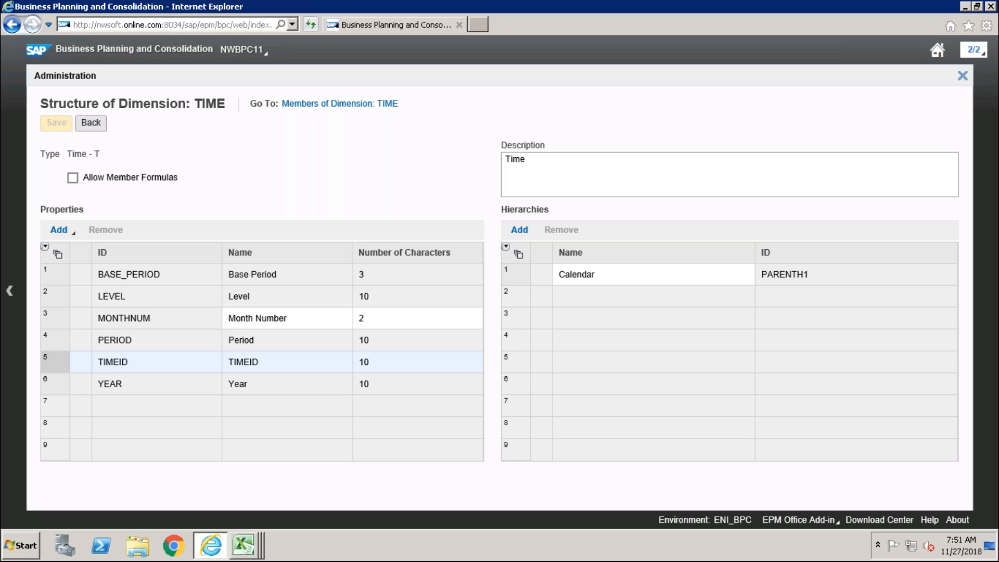
click(126, 273)
click(117, 296)
click(118, 363)
click(104, 124)
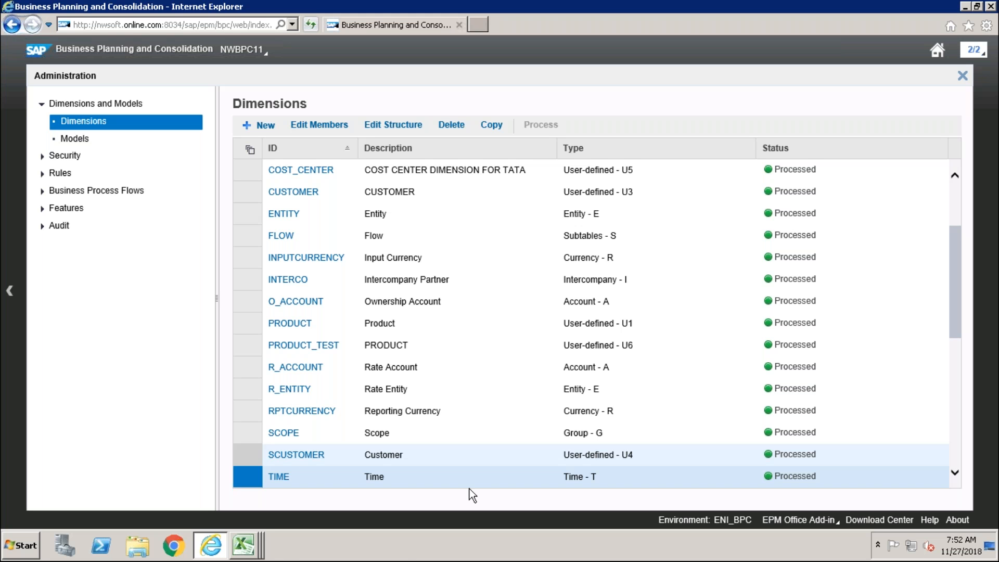
Step: Switch to REPORT1 in Excel, examine the filtered TIME members offered for context cell C9 and close the selector without changes
mouse_move(251, 552)
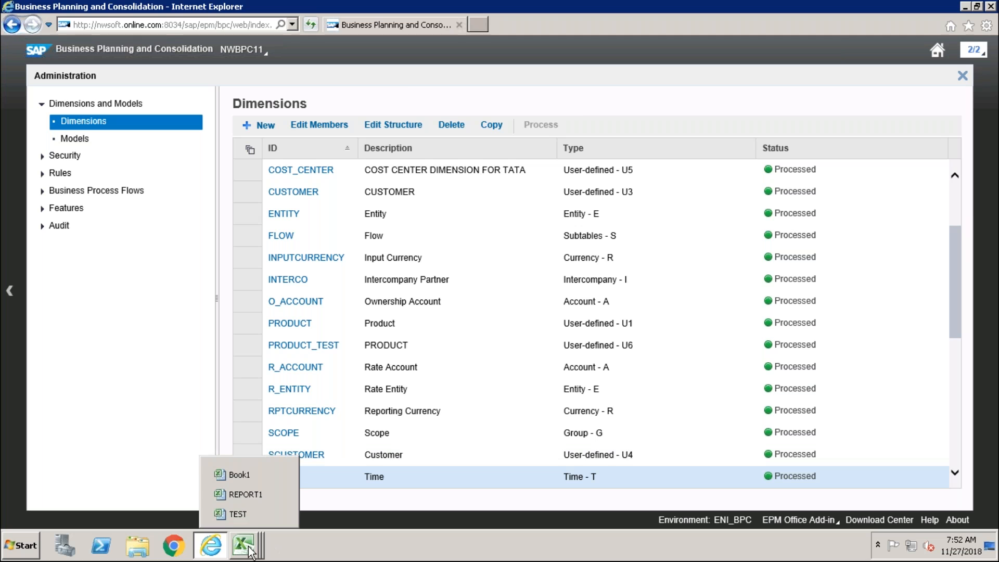
click(245, 494)
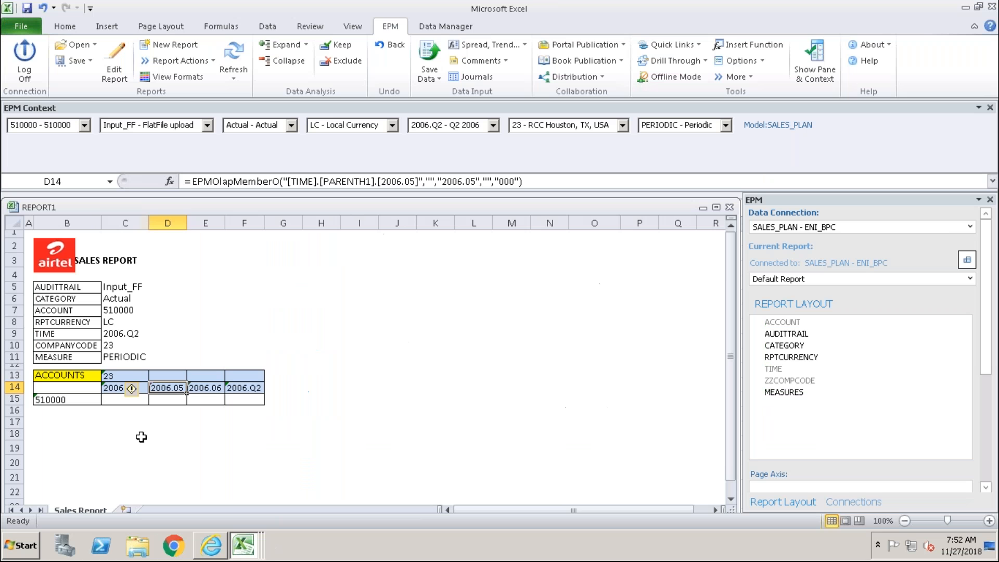
click(125, 334)
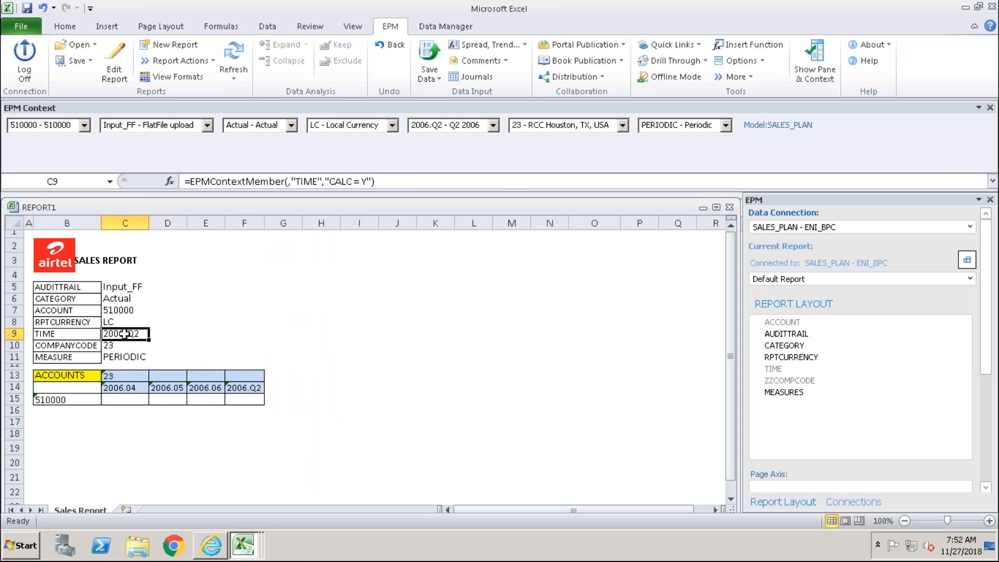
double_click(125, 333)
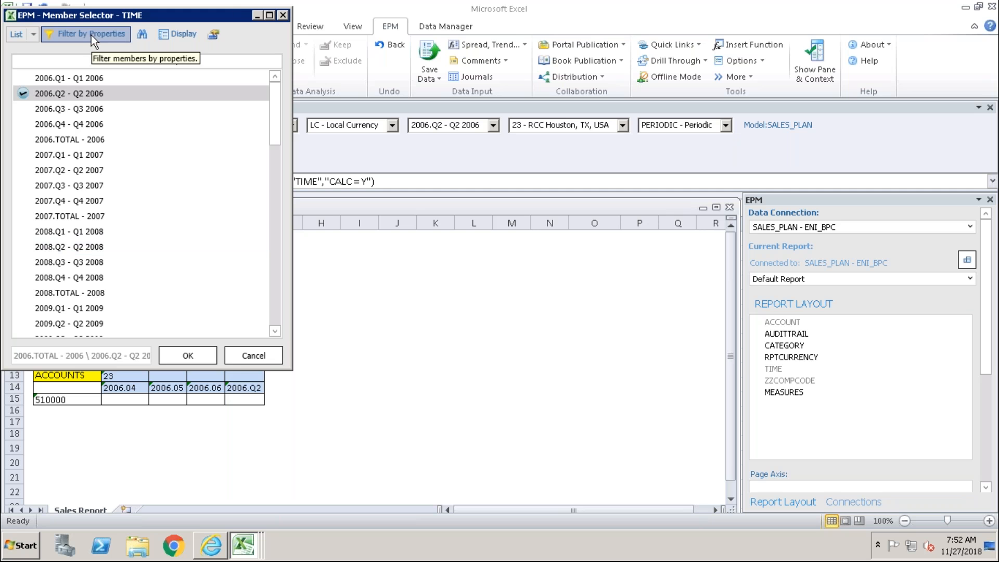
click(283, 16)
click(83, 449)
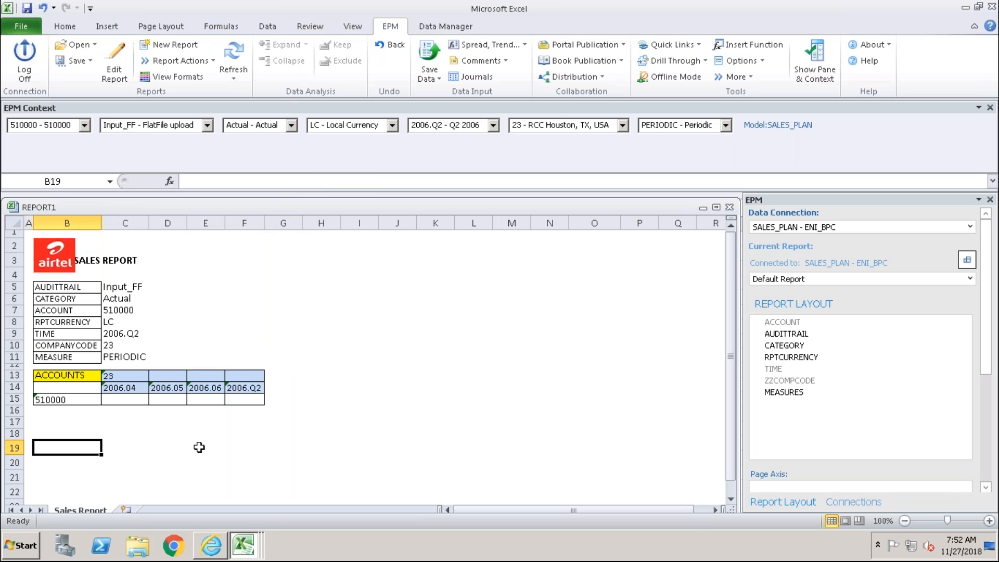
Step: Open the member selector of the TIME column dimension from the report layout and examine the available selection relationships
click(116, 61)
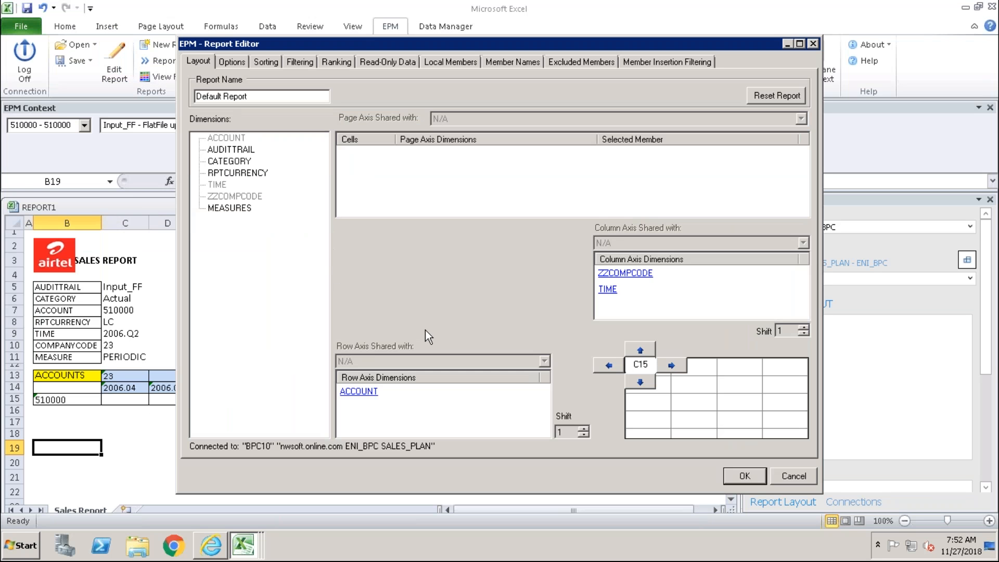
click(612, 290)
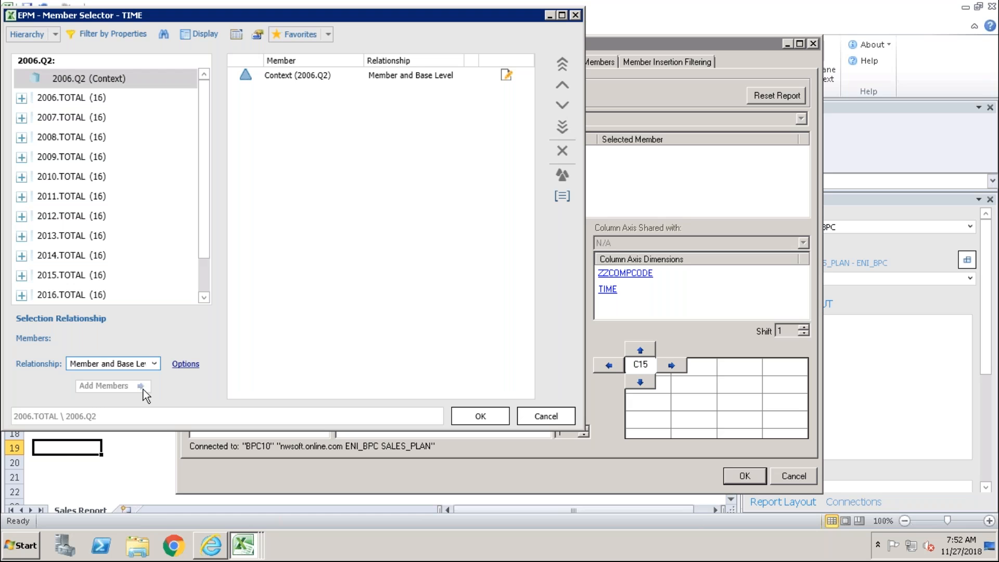
click(151, 364)
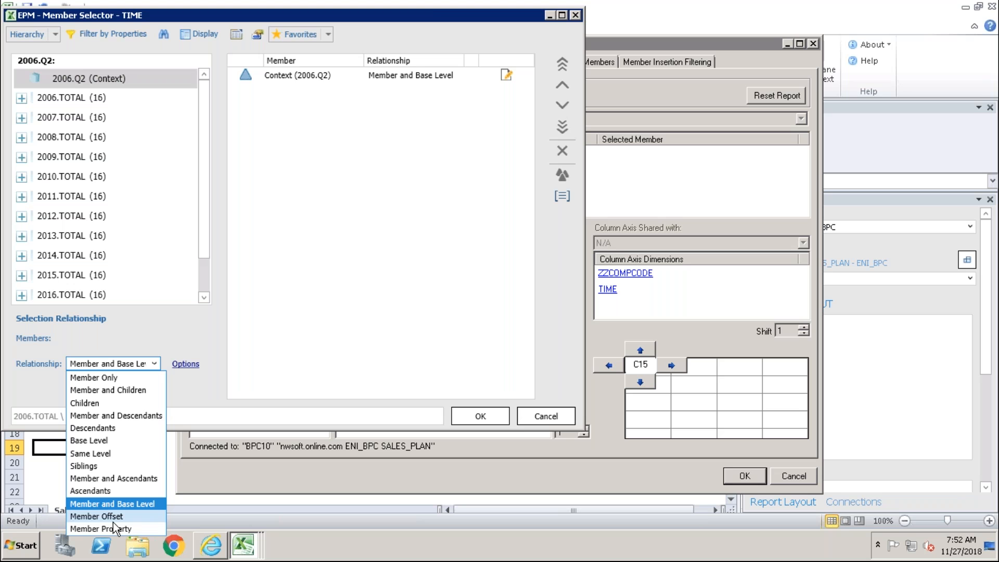
click(430, 19)
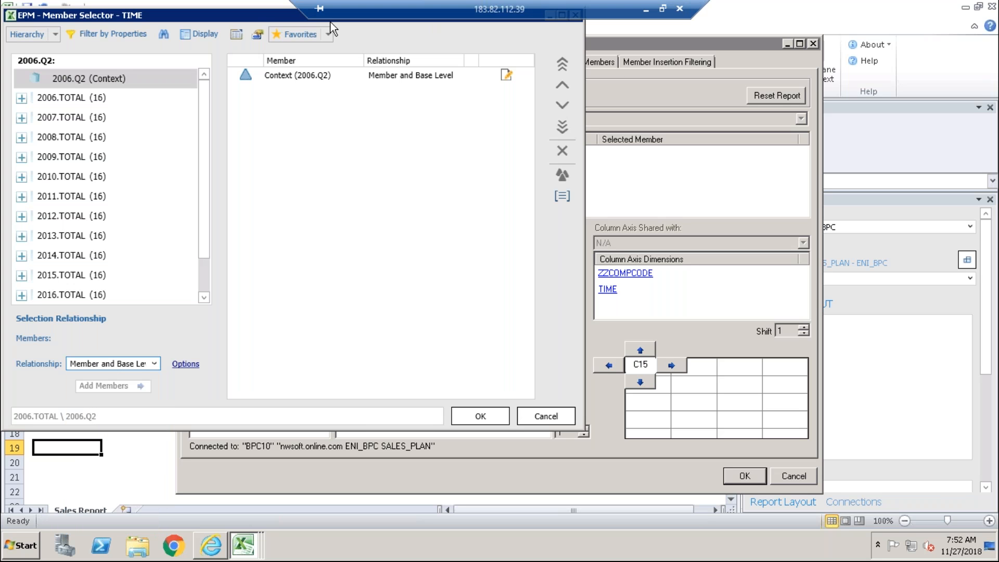
drag(257, 18, 252, 1)
click(276, 464)
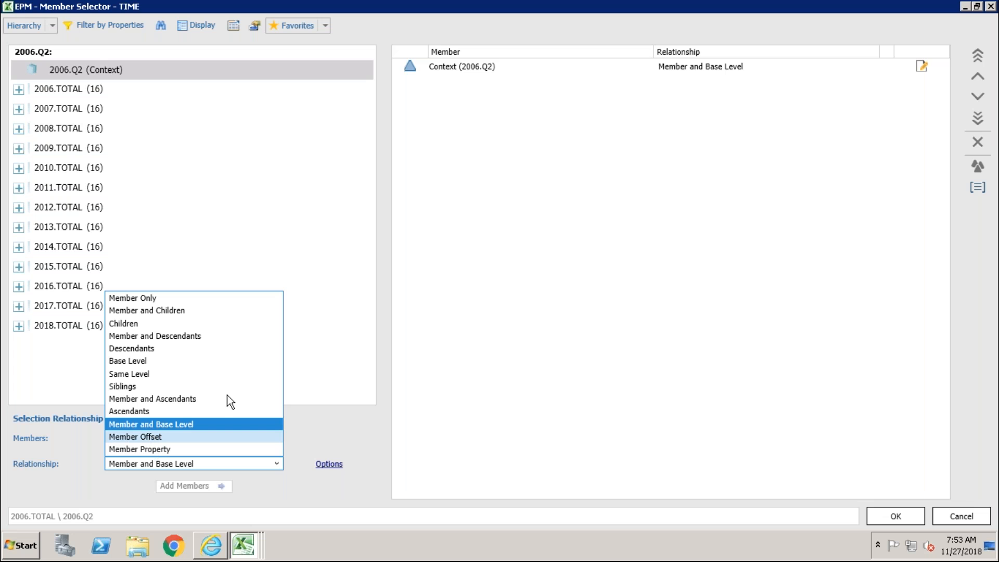
click(326, 261)
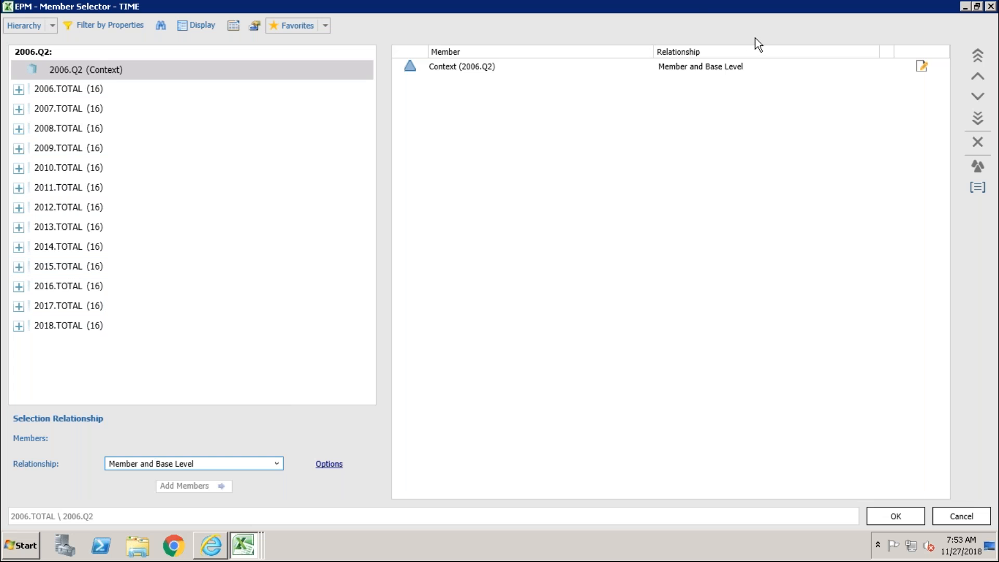
click(977, 7)
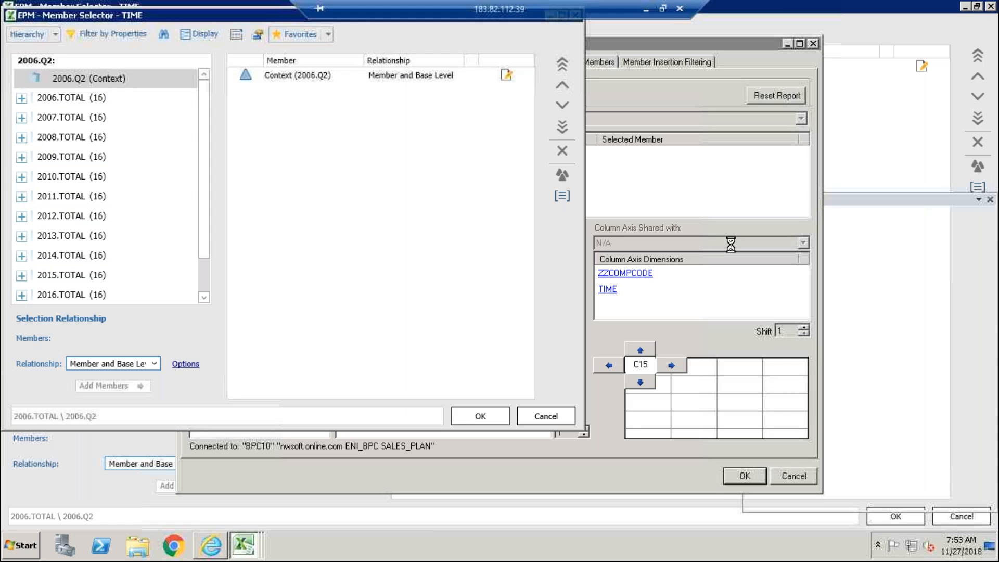
click(153, 364)
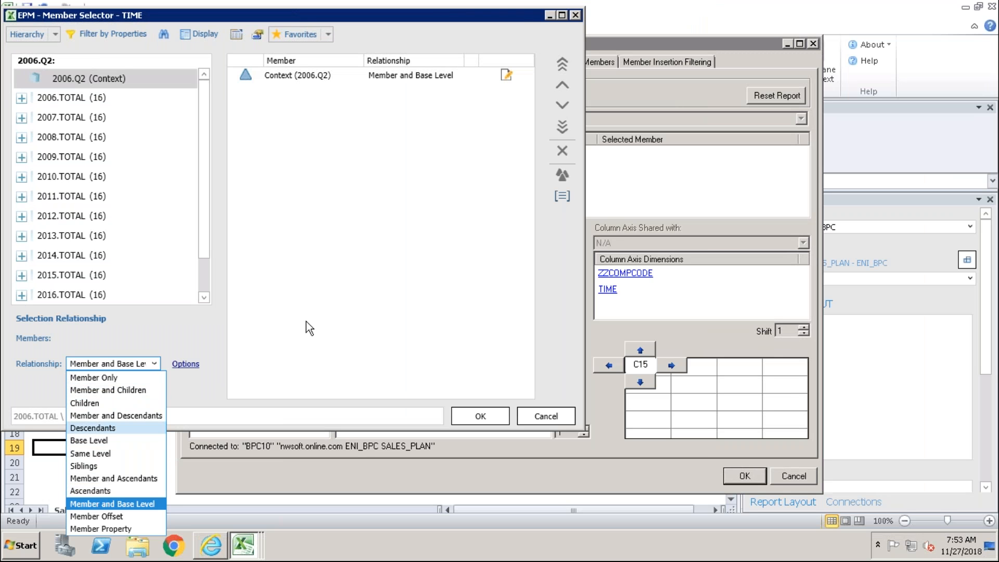
click(248, 351)
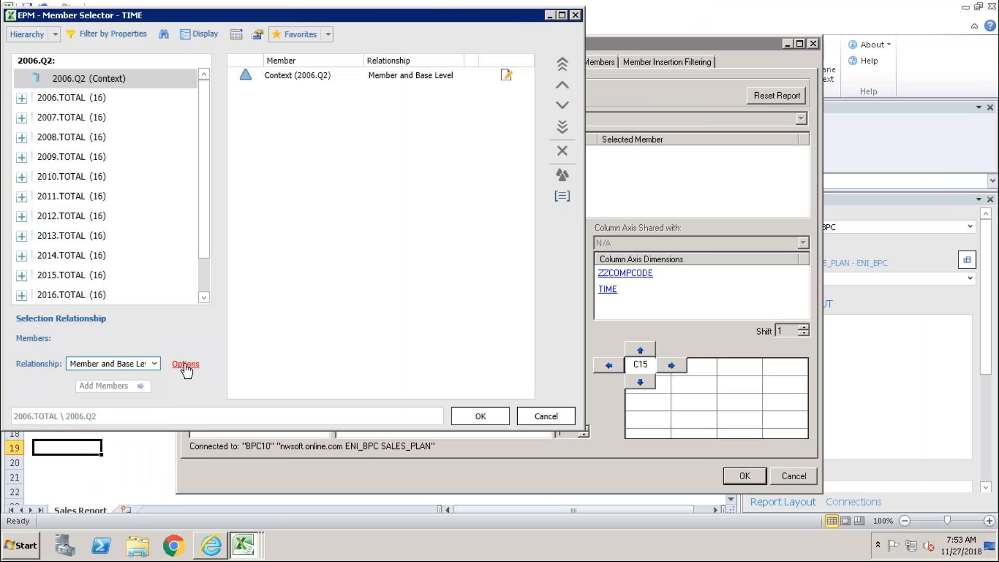
Step: Examine the level and selection options of the TIME relationship, cancel the member selection and accept the report layout
click(185, 364)
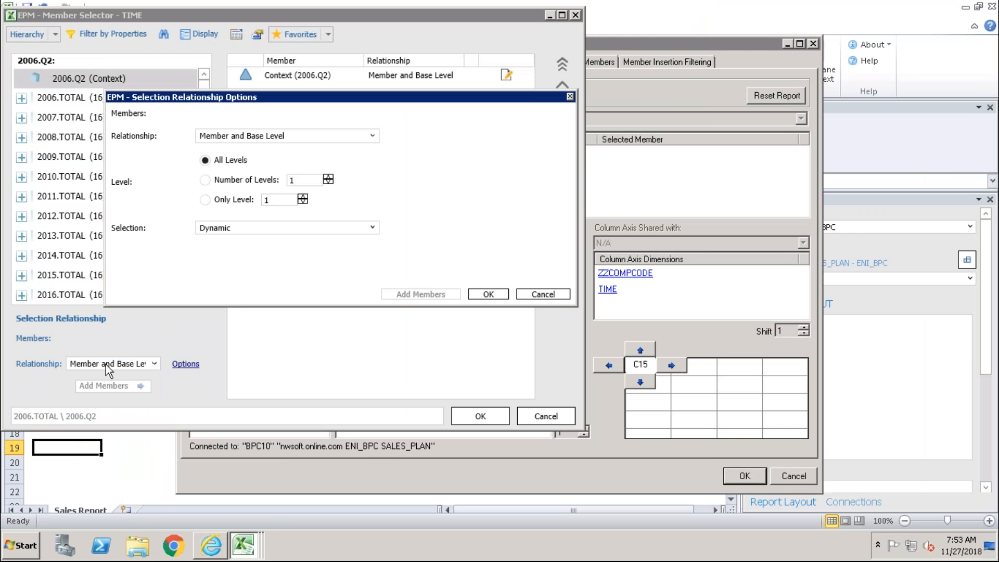
click(569, 96)
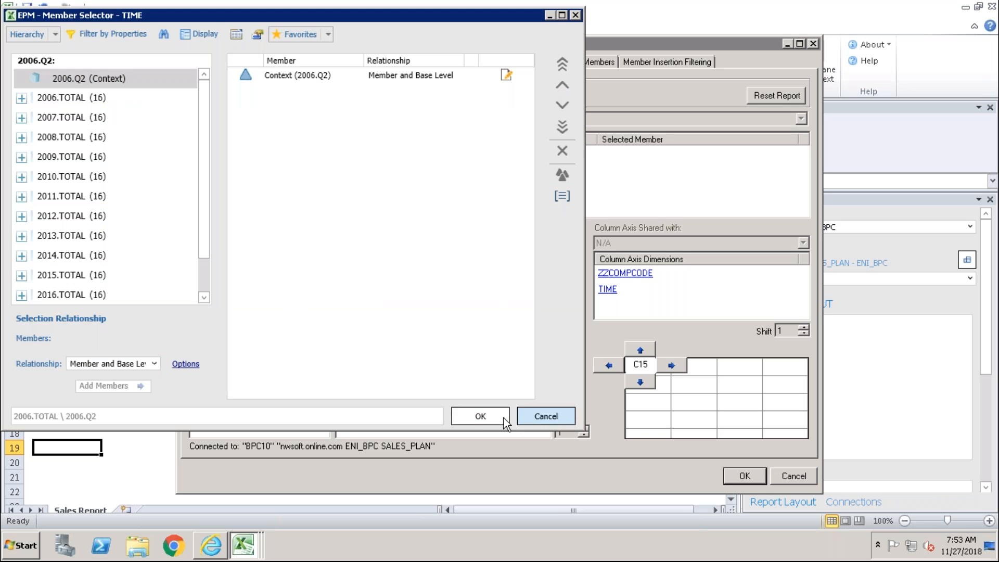
click(533, 418)
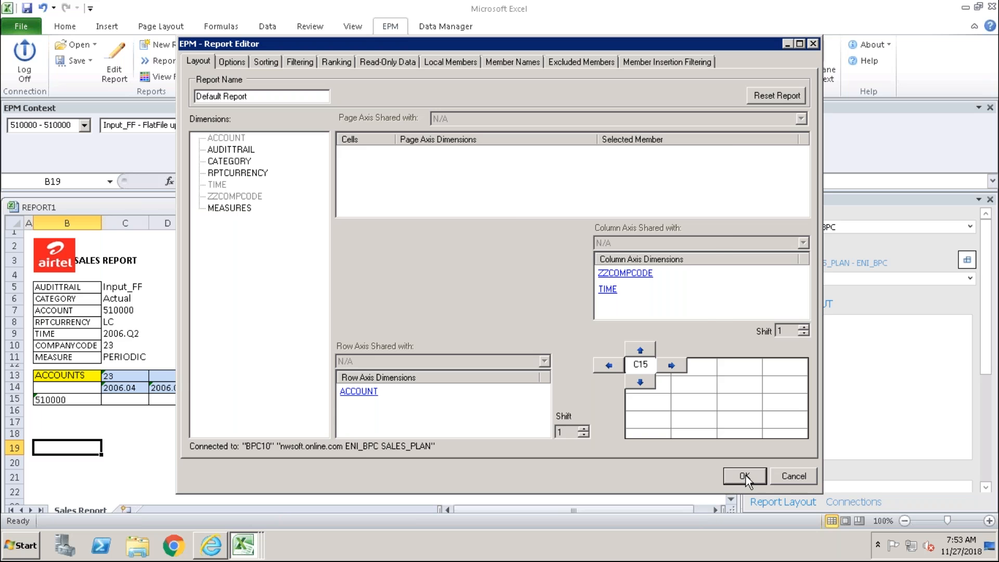
click(745, 476)
click(657, 366)
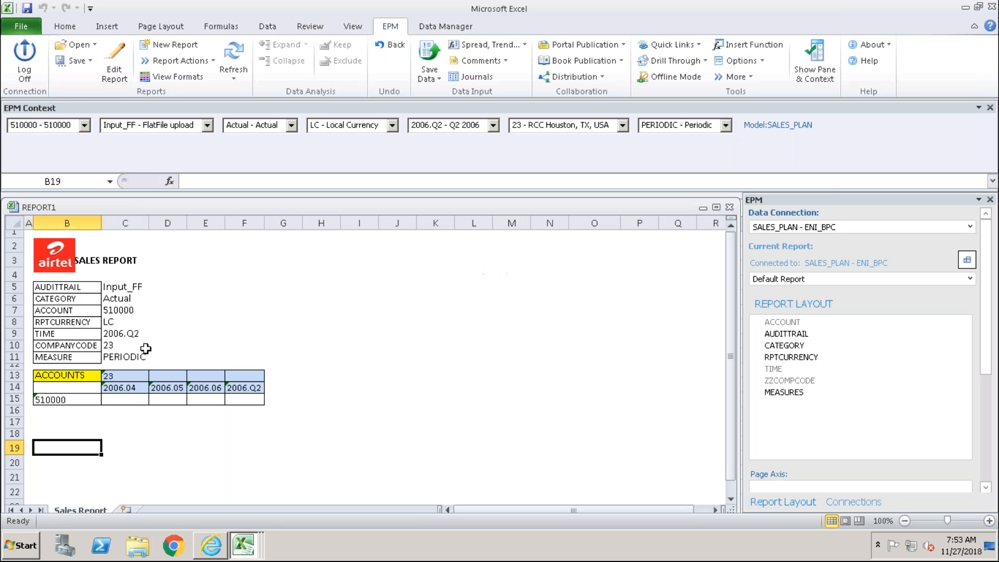
Step: Review the context members in C5:C11 and change the CATEGORY context member in C6 to Plan
click(123, 286)
drag(123, 315, 125, 357)
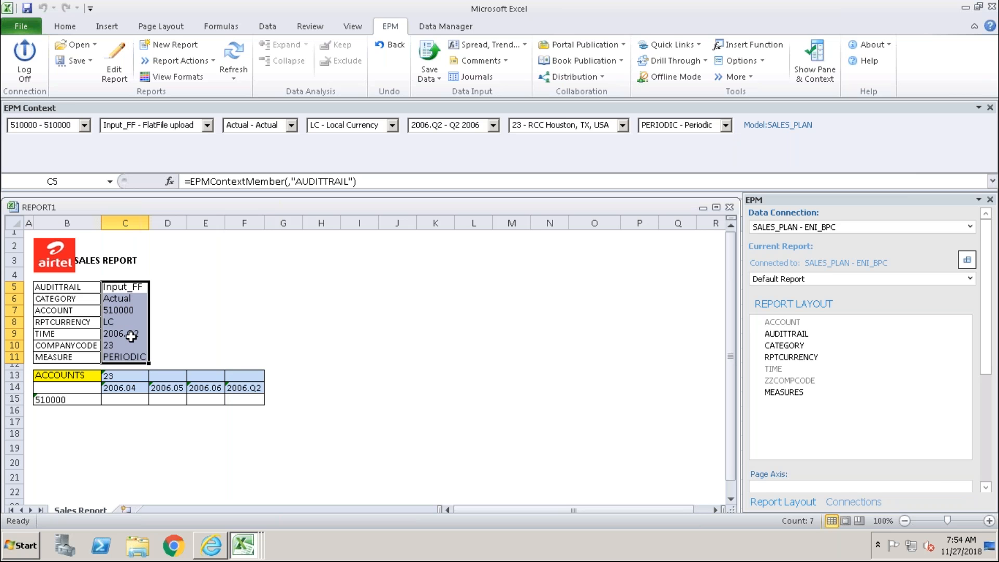
click(124, 299)
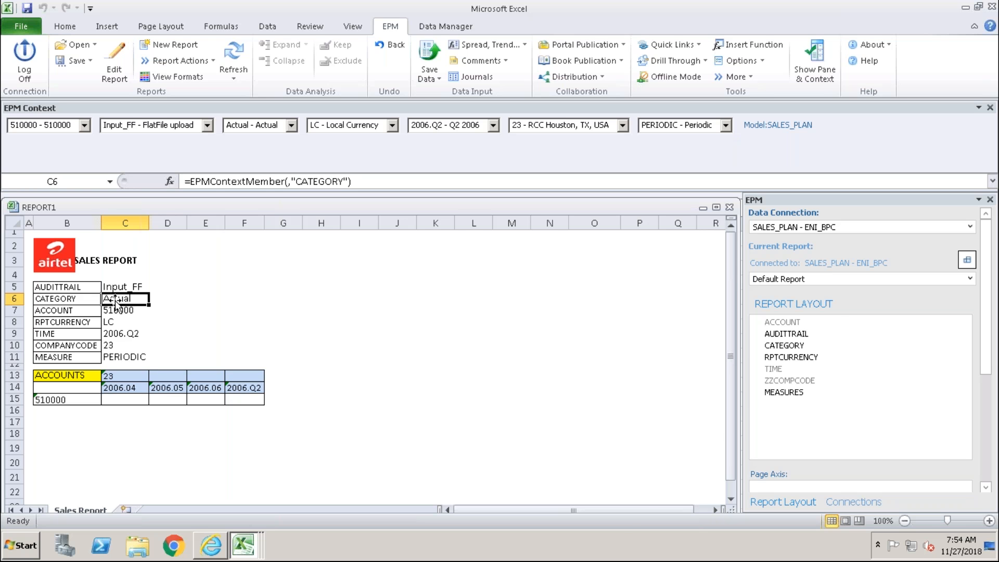
double_click(115, 301)
click(39, 172)
click(196, 361)
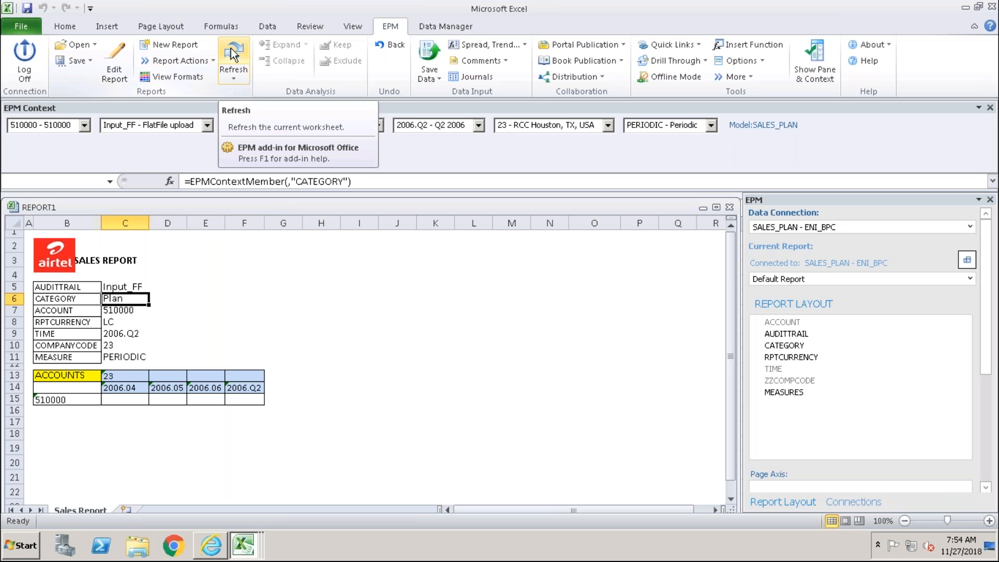
click(210, 333)
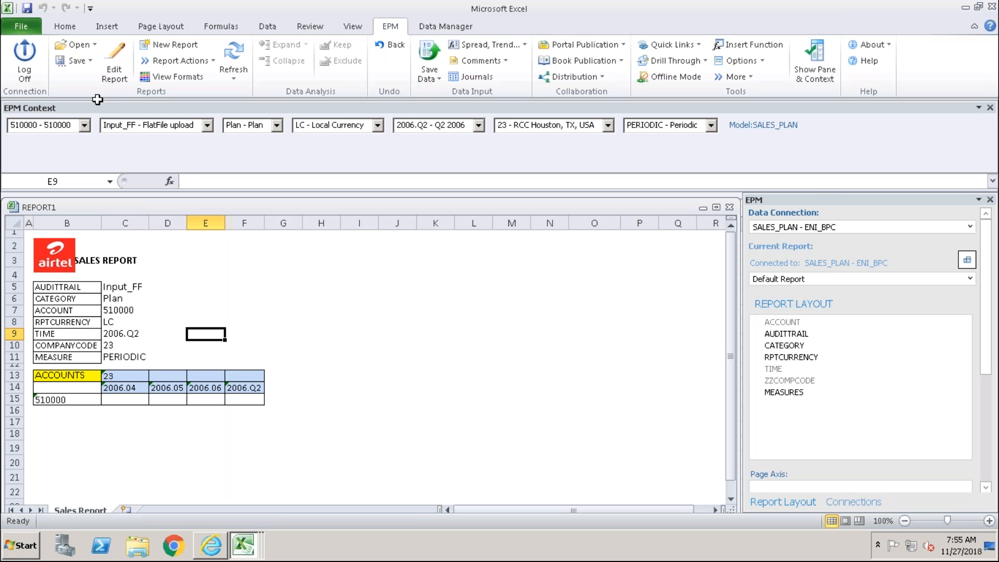
Step: Reopen the TIME member selection from the report layout to check its relationship and cancel both dialogs without changes
click(114, 61)
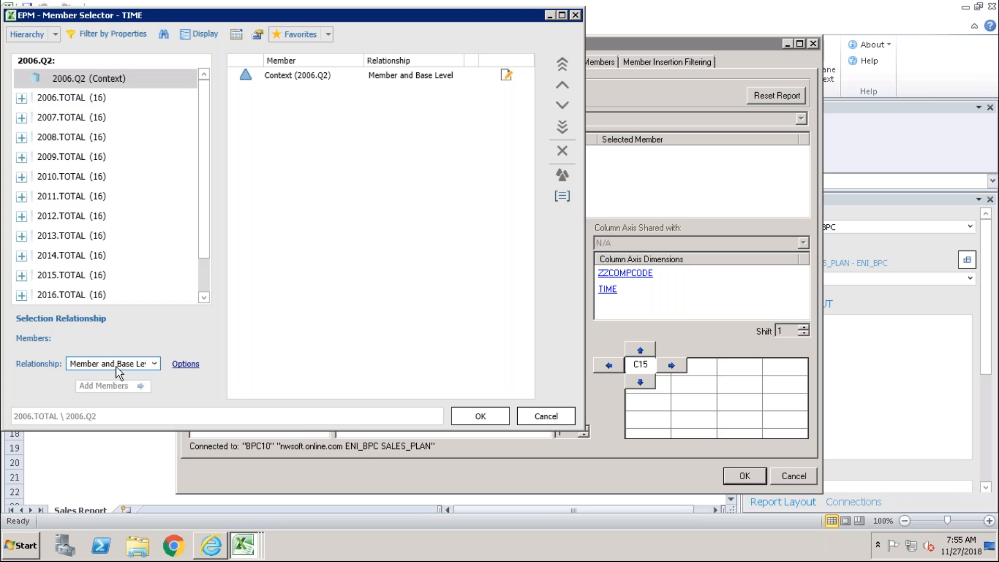
click(537, 419)
click(795, 479)
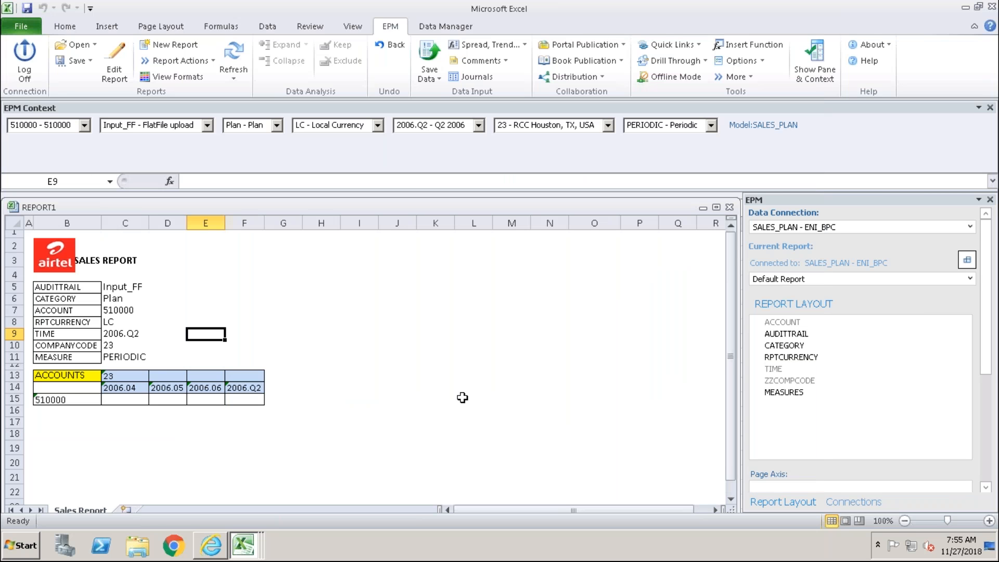
Step: Insert a new worksheet column before column A
right_click(28, 219)
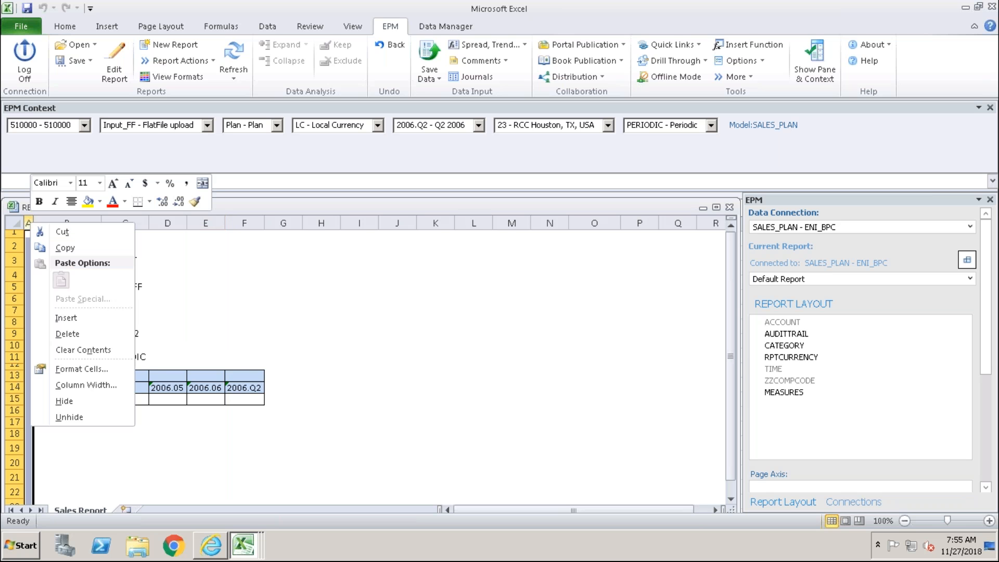
click(89, 322)
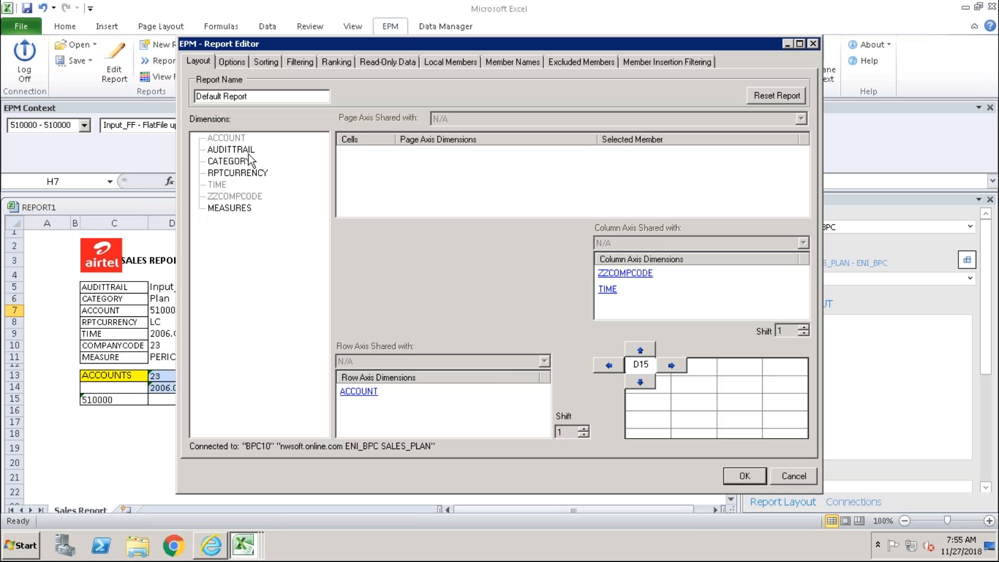
Step: Add the AUDITTRAIL, CATEGORY, RPTCURRENCY and MEASURES dimensions to the page axis in the Report Editor and apply the layout
click(234, 153)
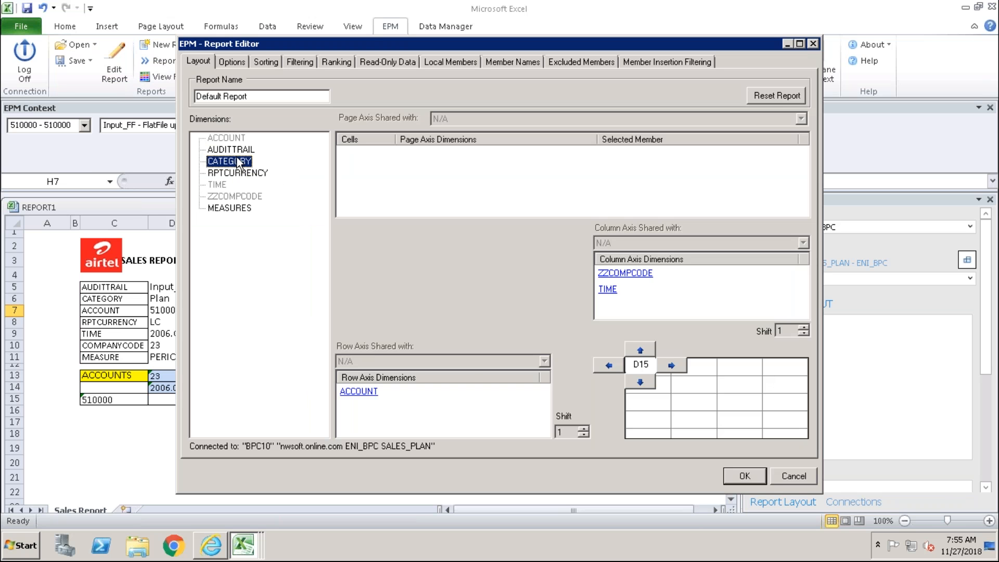
double_click(250, 152)
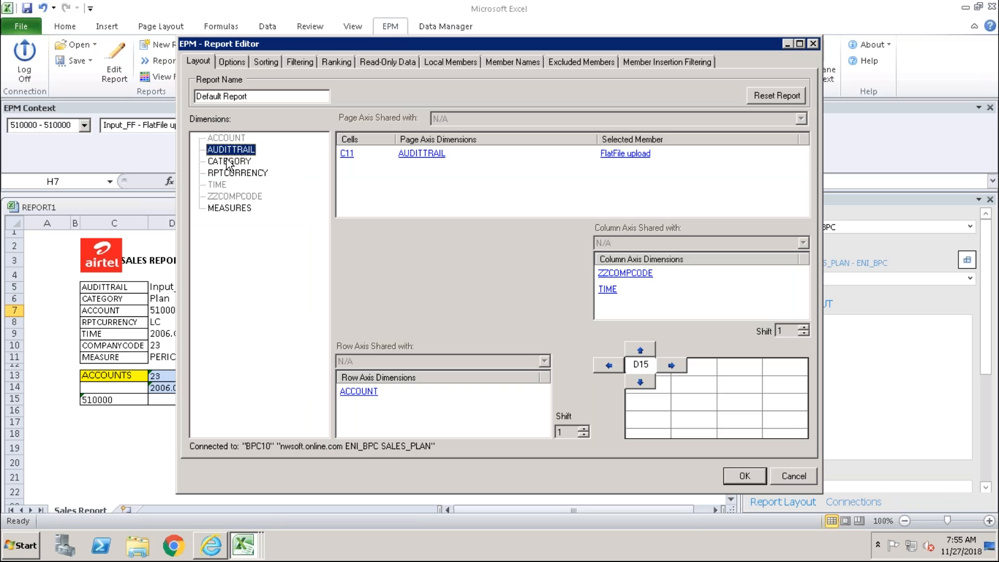
drag(244, 163, 435, 182)
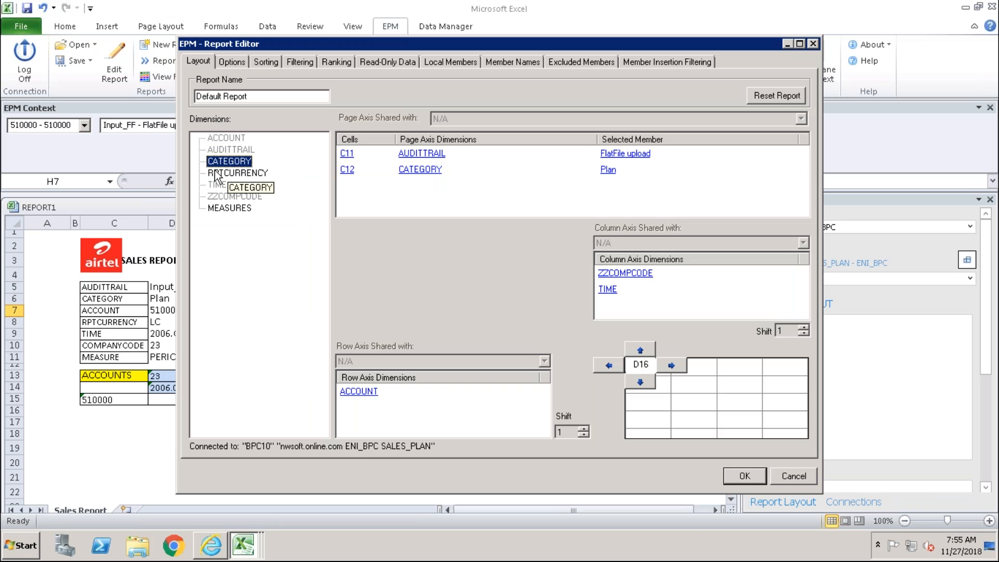
click(231, 174)
drag(242, 174, 754, 198)
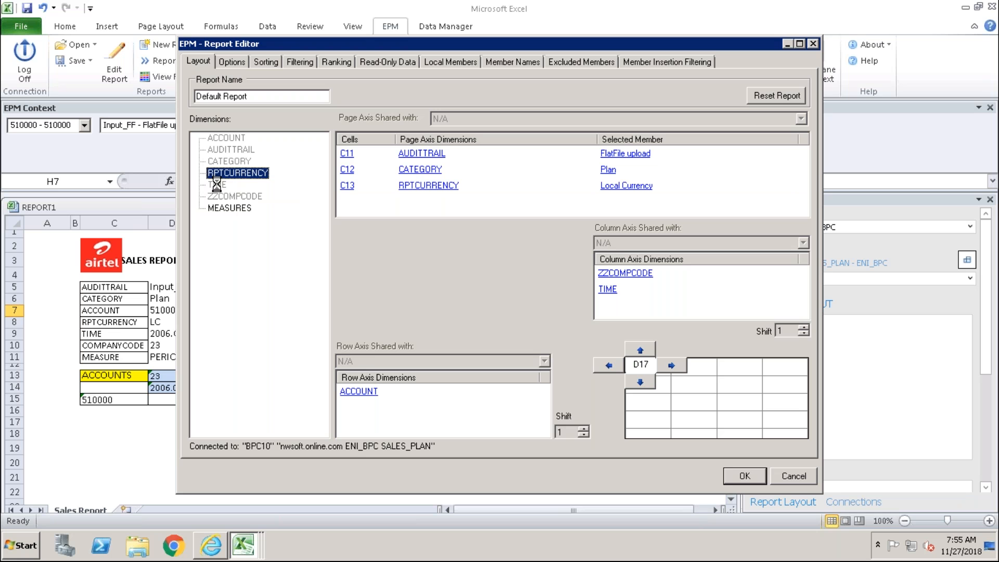
drag(231, 196, 338, 213)
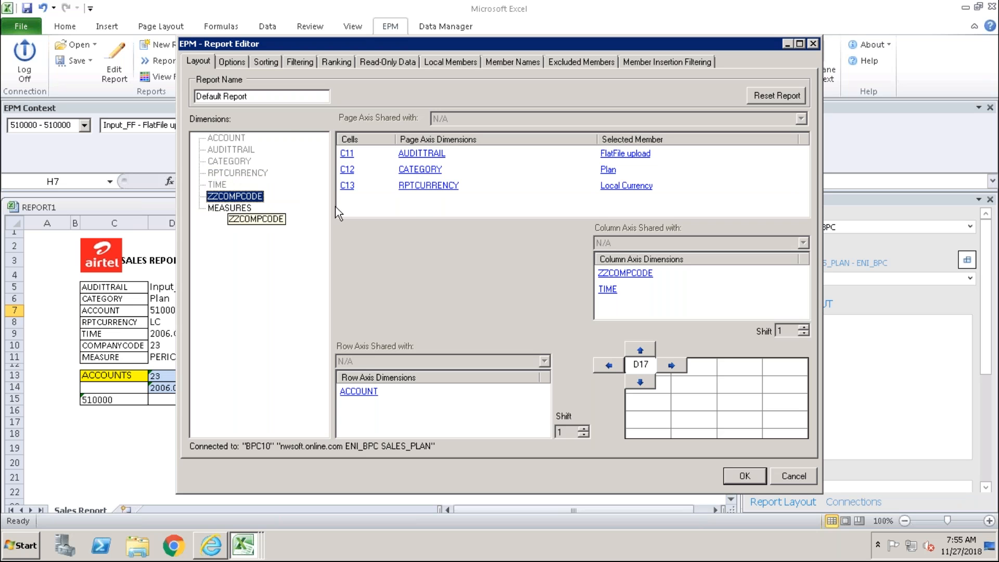
click(212, 208)
drag(213, 211, 408, 214)
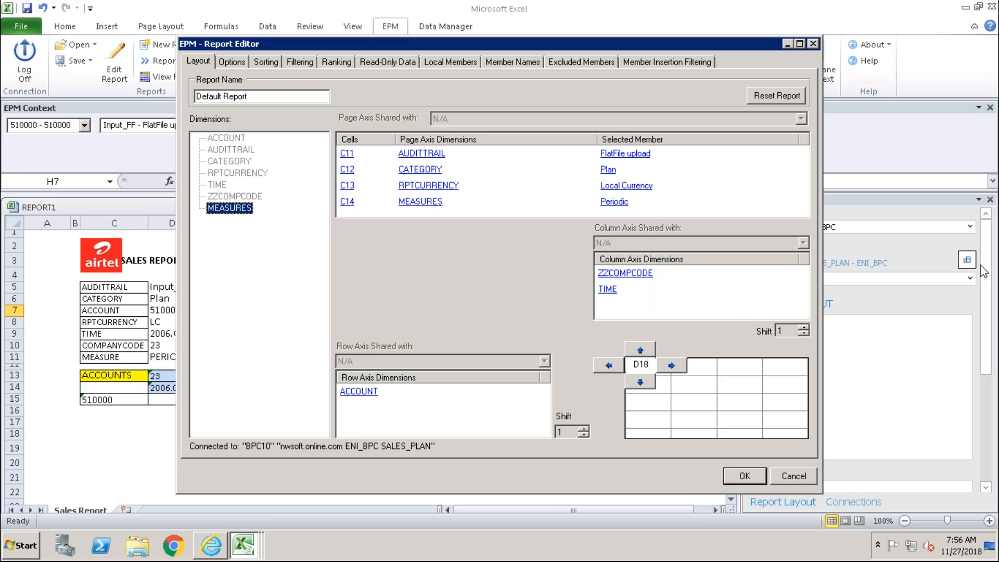
click(744, 475)
click(656, 366)
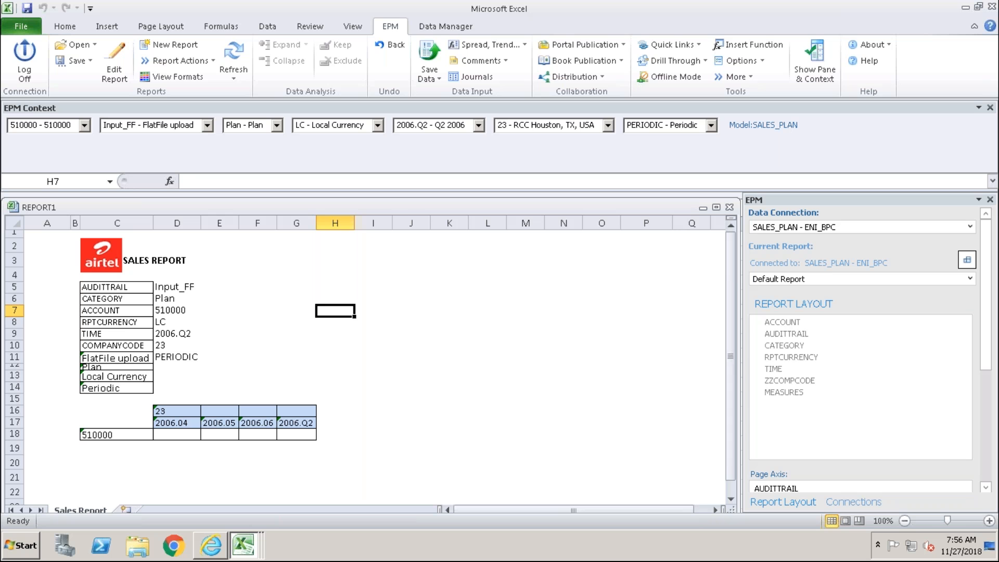
Step: Move the four page axis member cells from C11:C14 to the range starting at A5
click(134, 357)
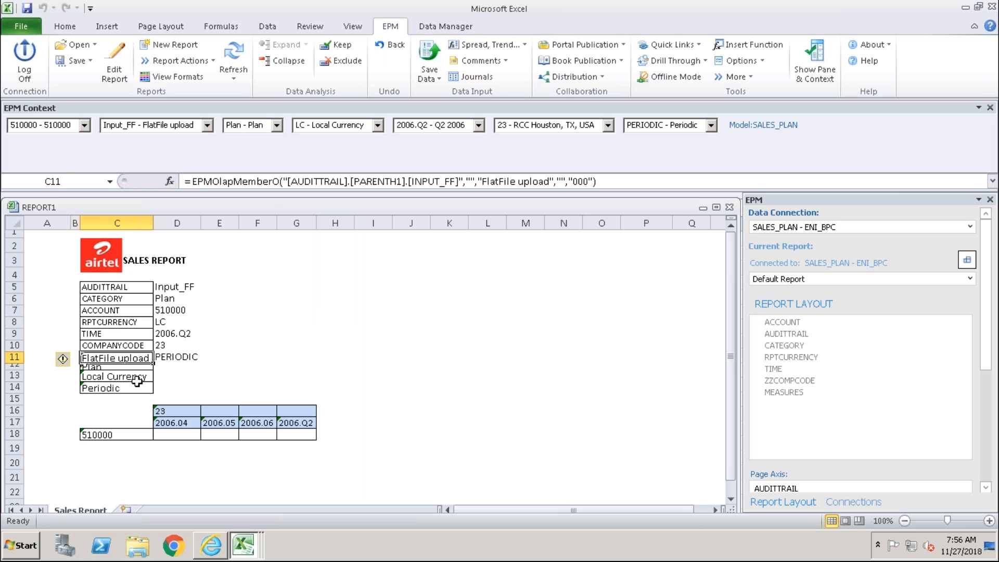
drag(125, 358, 125, 389)
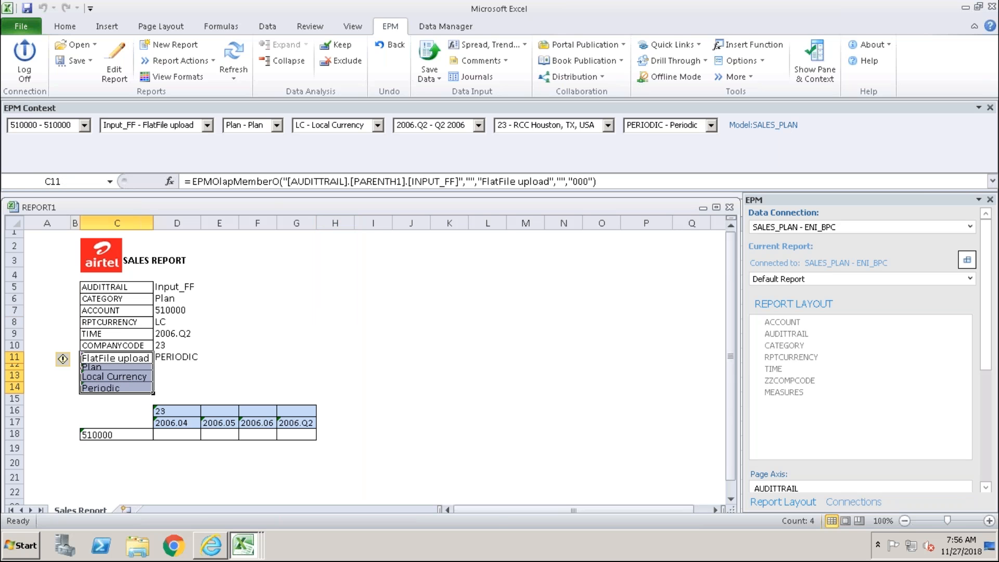
key(ctrl+c)
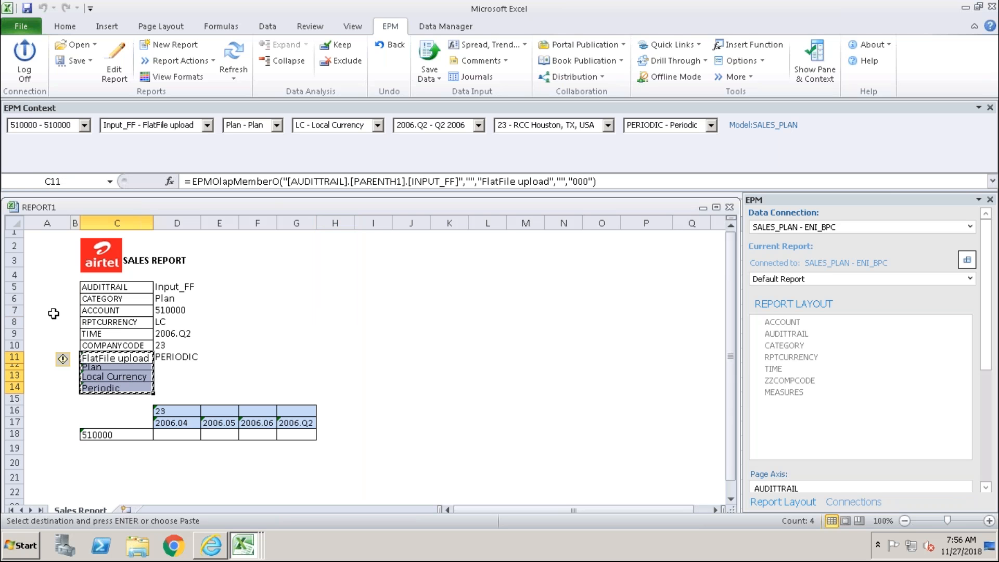
click(38, 285)
key(ctrl+v)
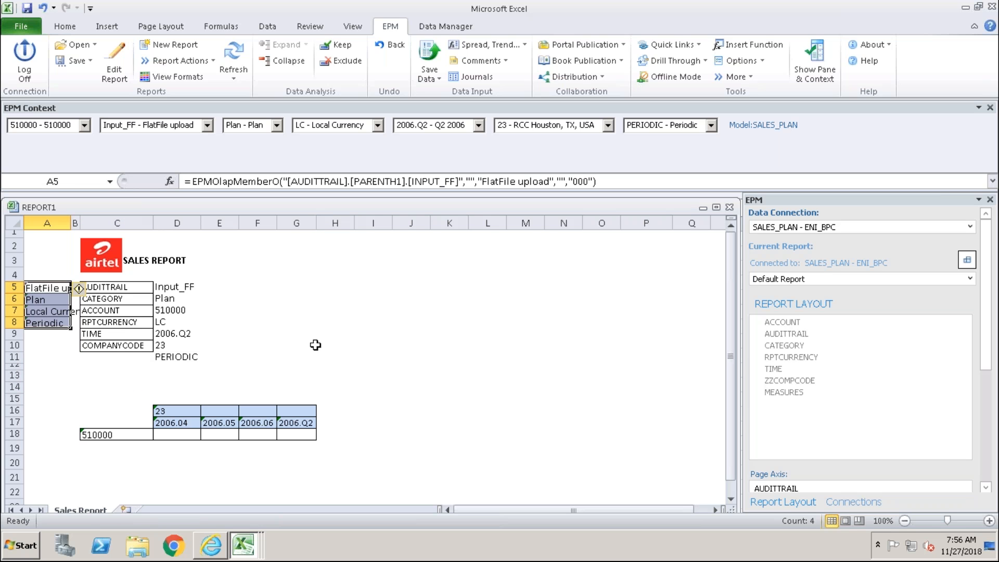
click(319, 345)
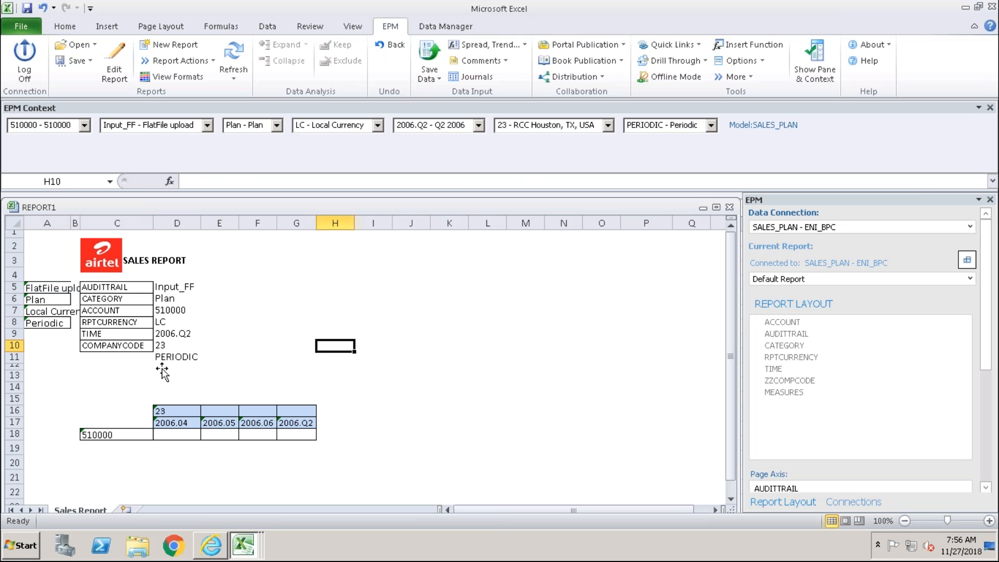
Step: Label cell C11 as MEASURES beneath the COMPANYCODE label
click(108, 356)
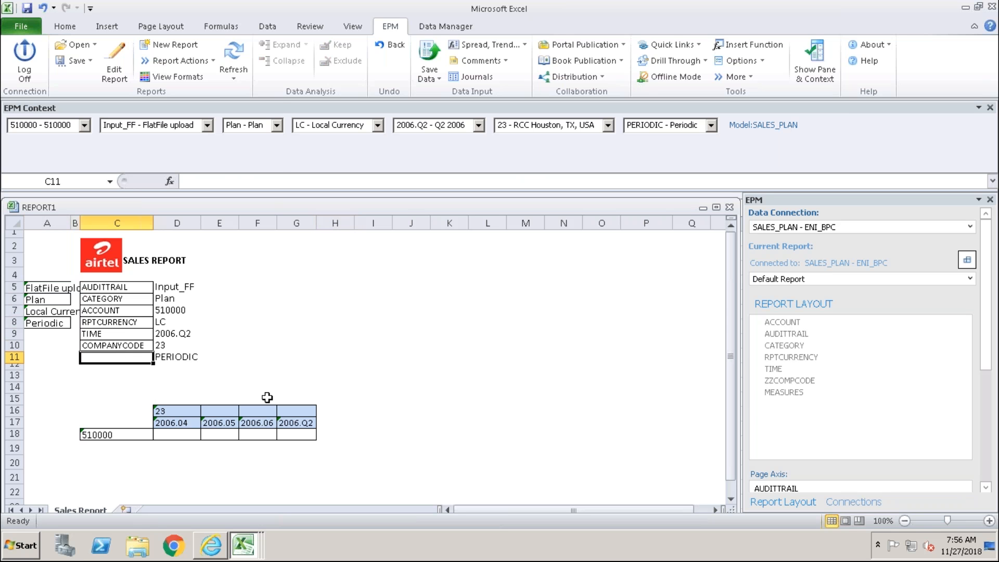
text(MEASURE)
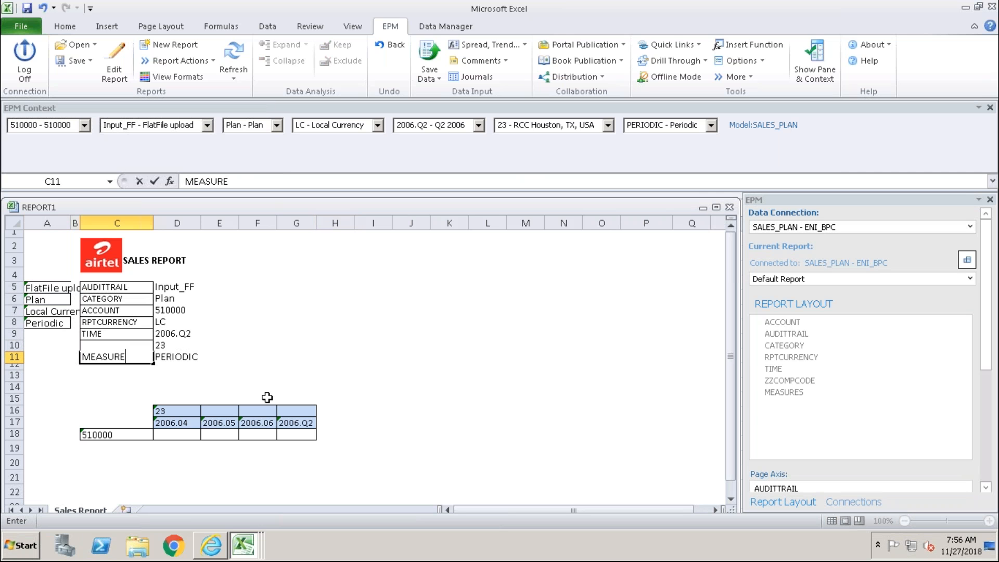
click(406, 361)
click(117, 357)
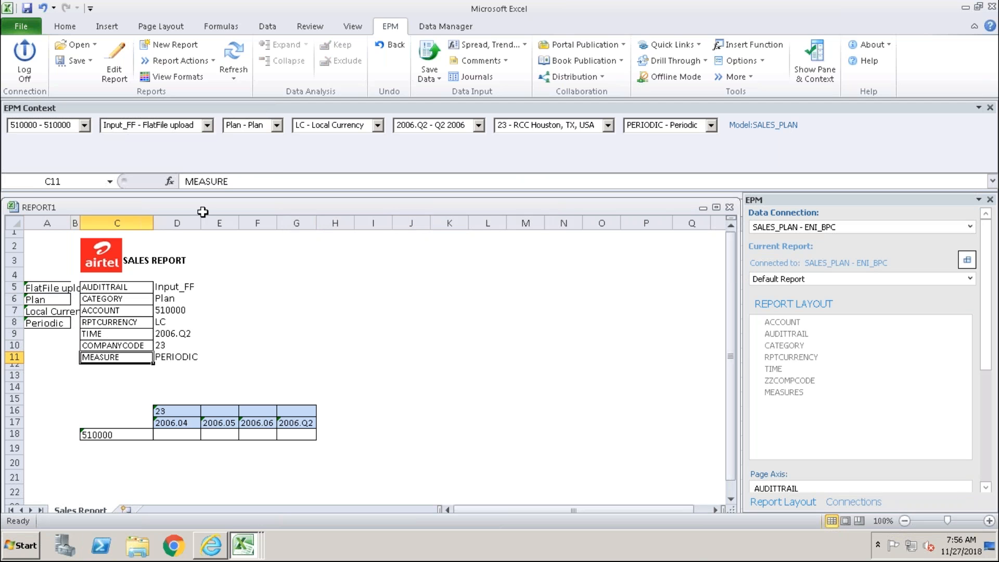
click(233, 182)
text(S)
click(301, 357)
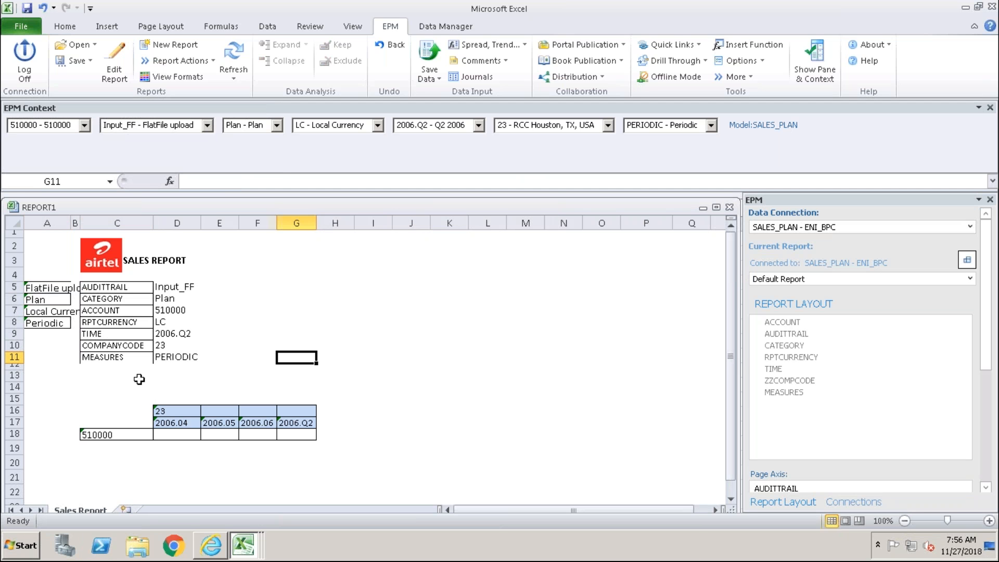
Step: Apply all borders to the MEASURES label cell C11
click(119, 360)
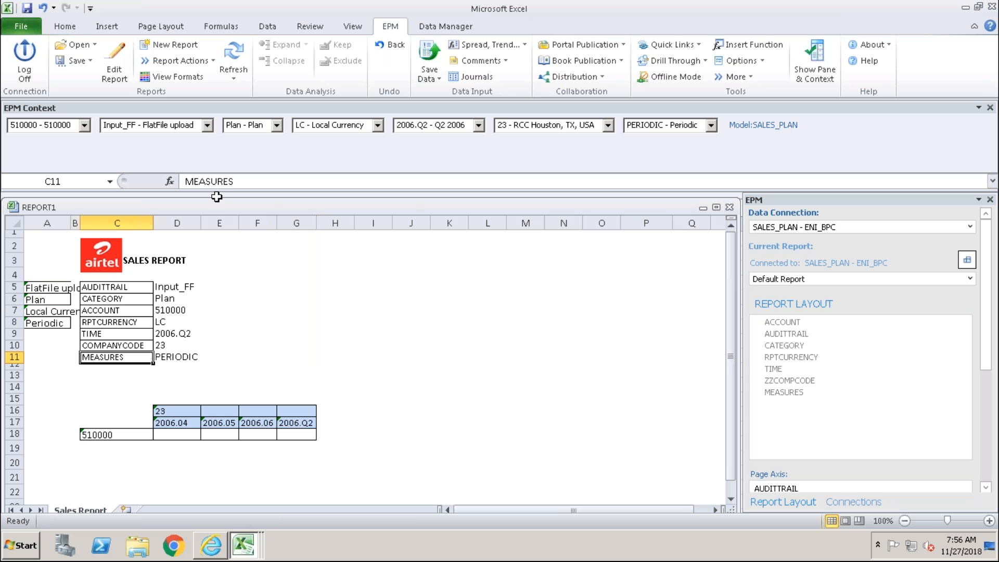
click(65, 26)
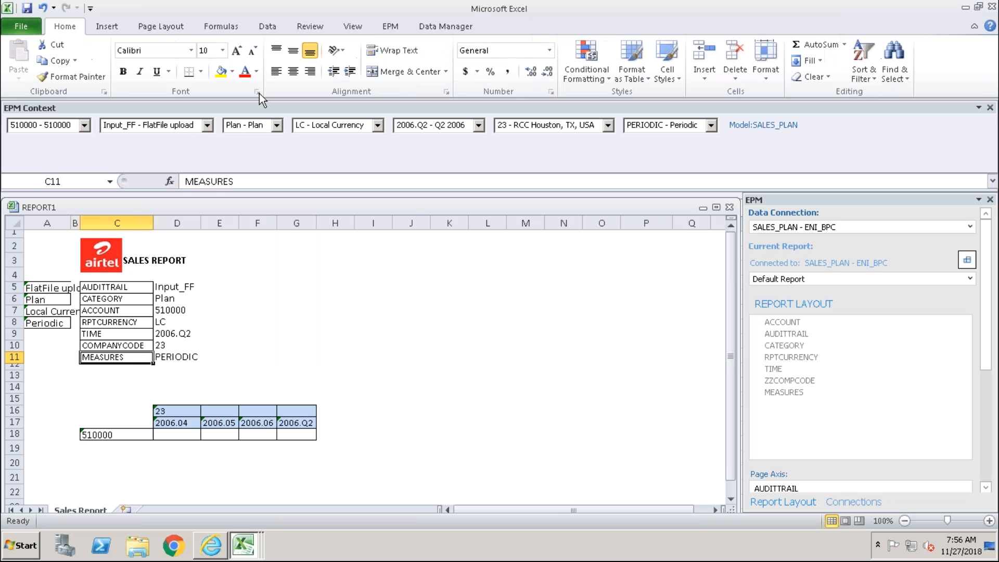
click(201, 71)
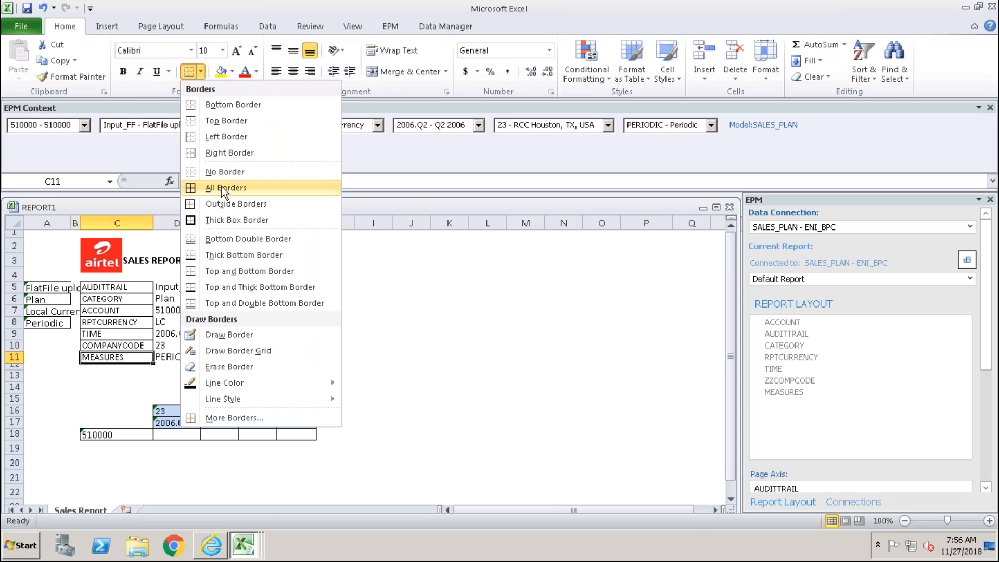
click(221, 186)
click(470, 319)
Step: Widen column A so the page axis member names fit
click(48, 379)
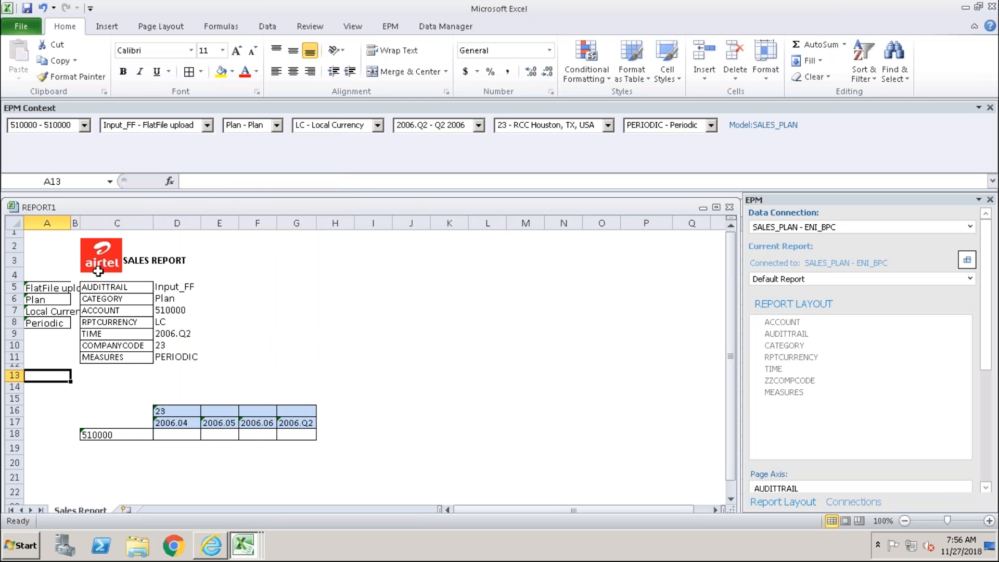
drag(70, 225, 97, 224)
click(65, 356)
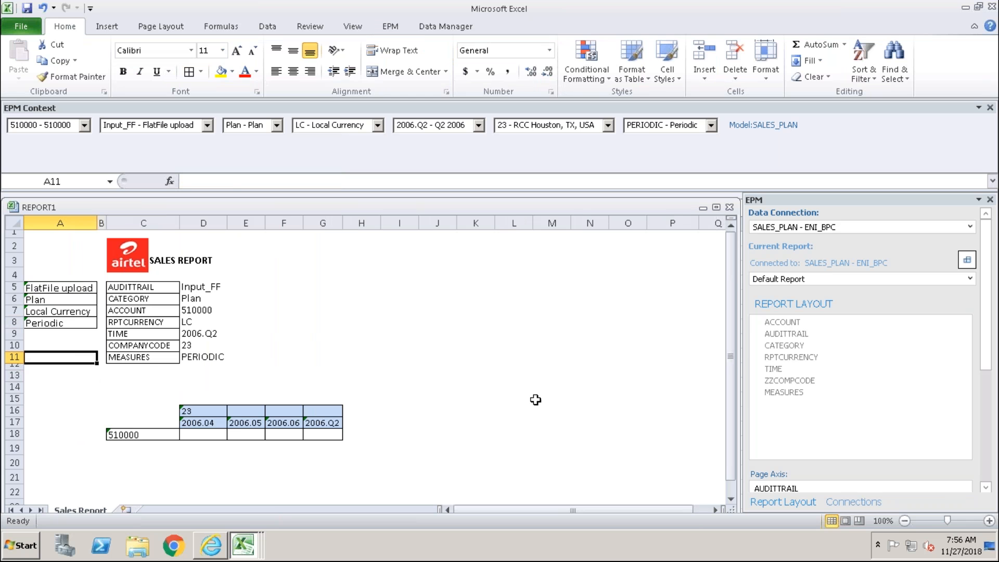
Step: Inspect the EPM member formulas in the page axis cells A5 to A8
click(48, 288)
click(52, 300)
click(54, 311)
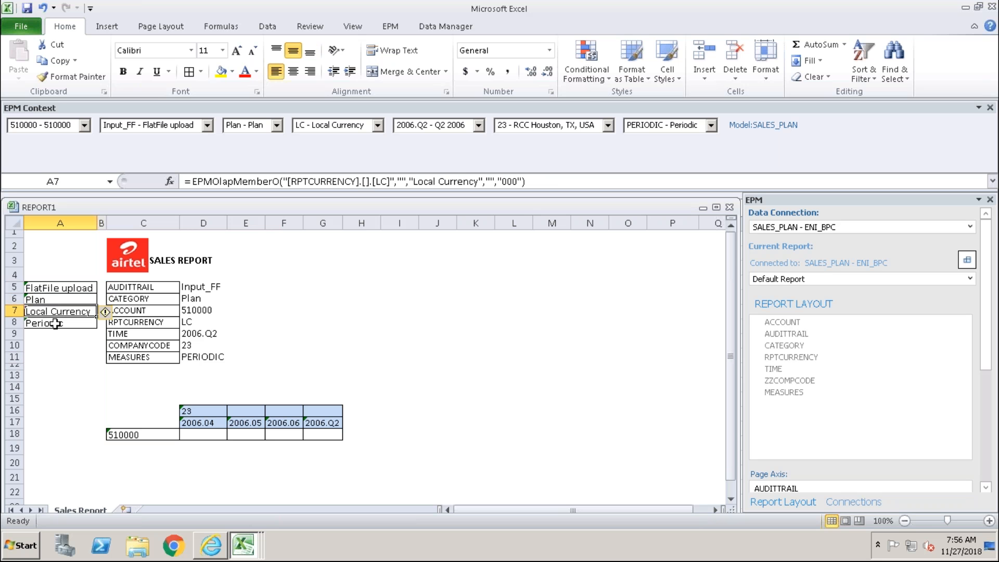
click(55, 322)
click(58, 288)
click(57, 299)
click(60, 312)
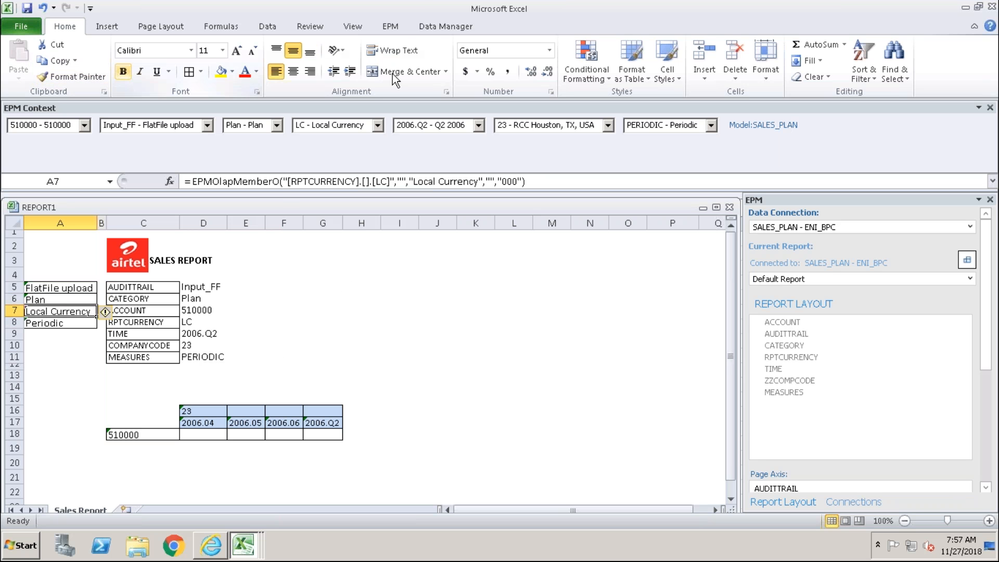
Step: Save the report to the server's REPORTS\SALES REPORTS folder as REPORT2_selectmember.xlsm
click(390, 26)
click(88, 61)
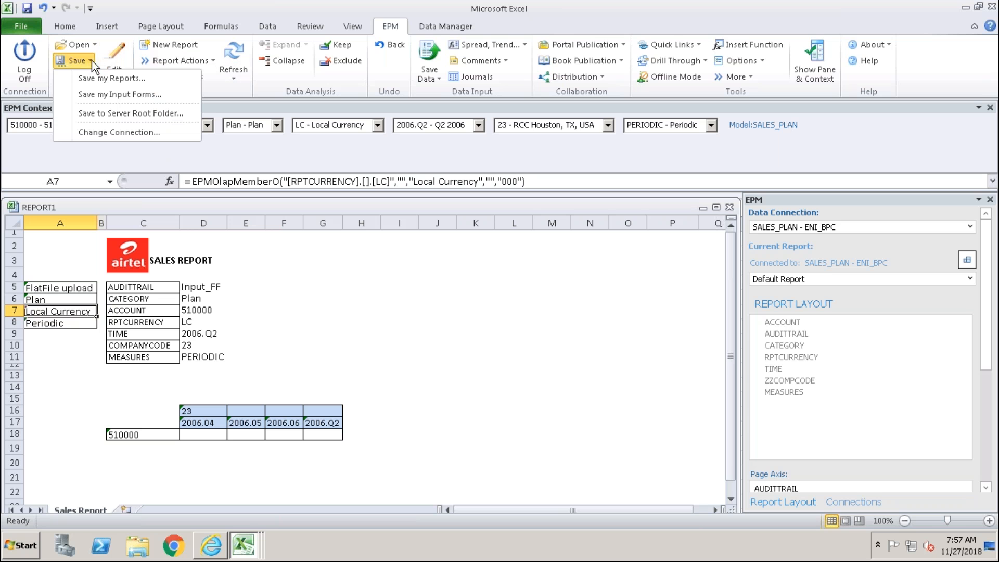
click(111, 114)
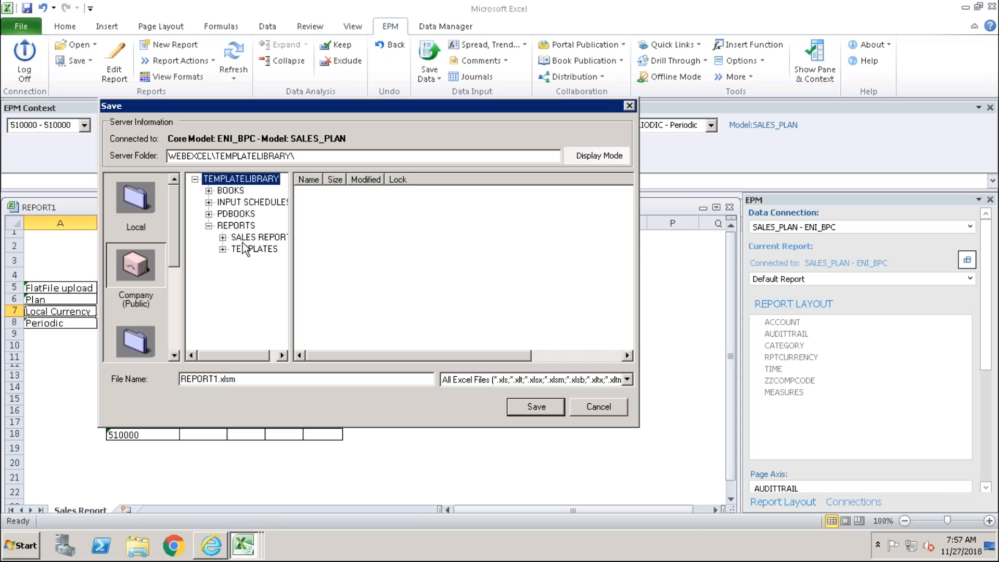
click(248, 238)
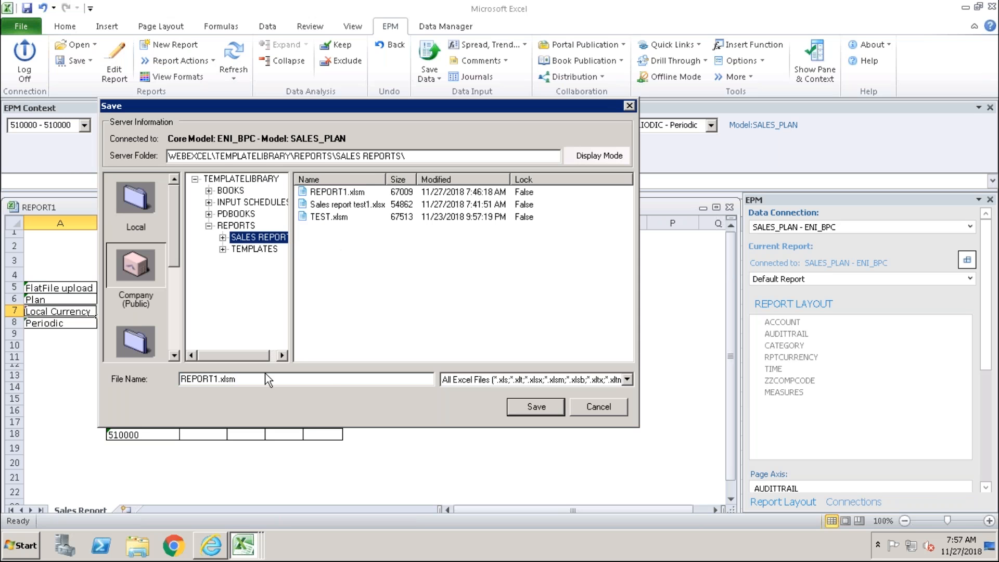
click(218, 377)
key(BackSpace)
text(2)
text(_)
text(selectm)
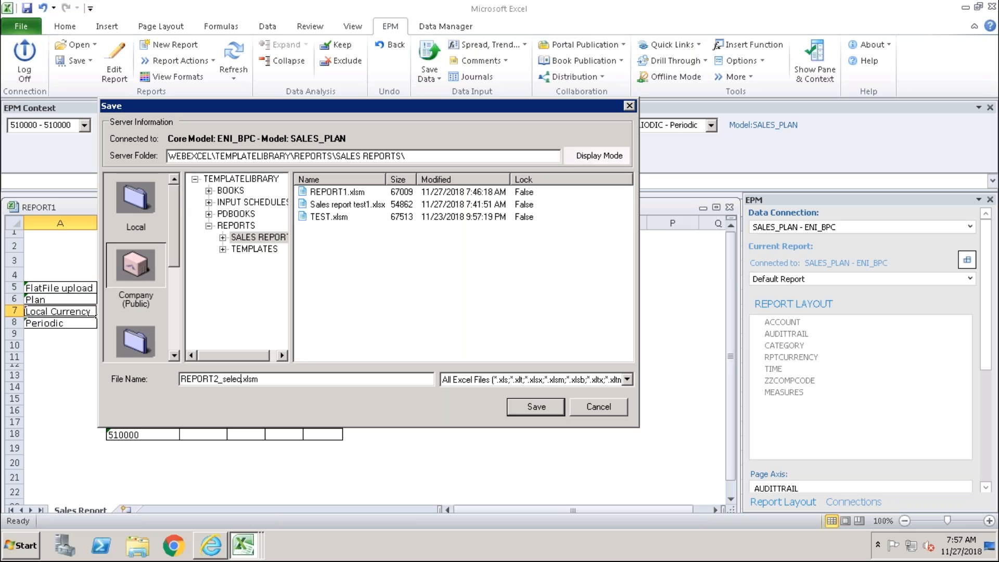
text(ember)
click(537, 411)
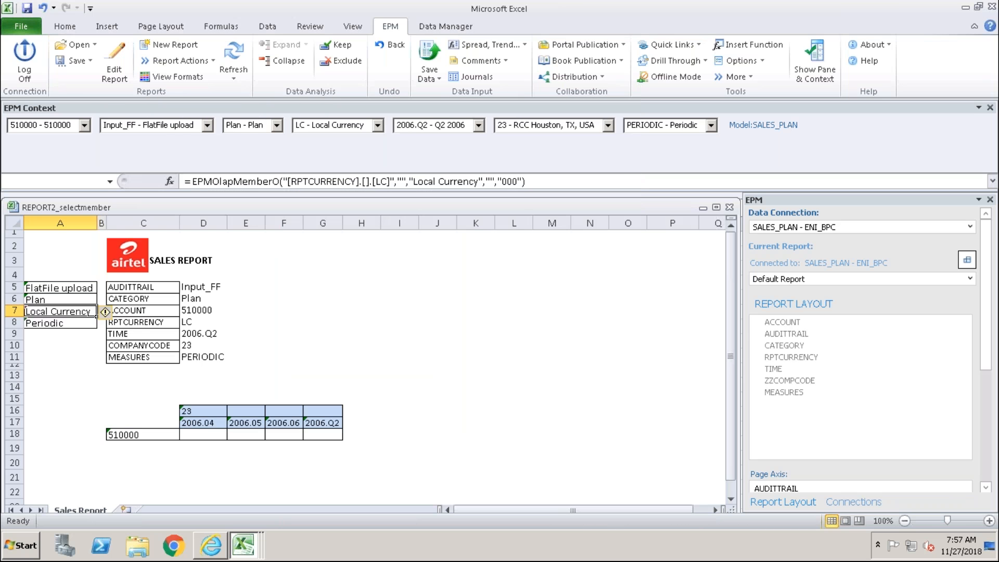
Step: Hide the EPM Context pane and close the open report workbooks
click(270, 355)
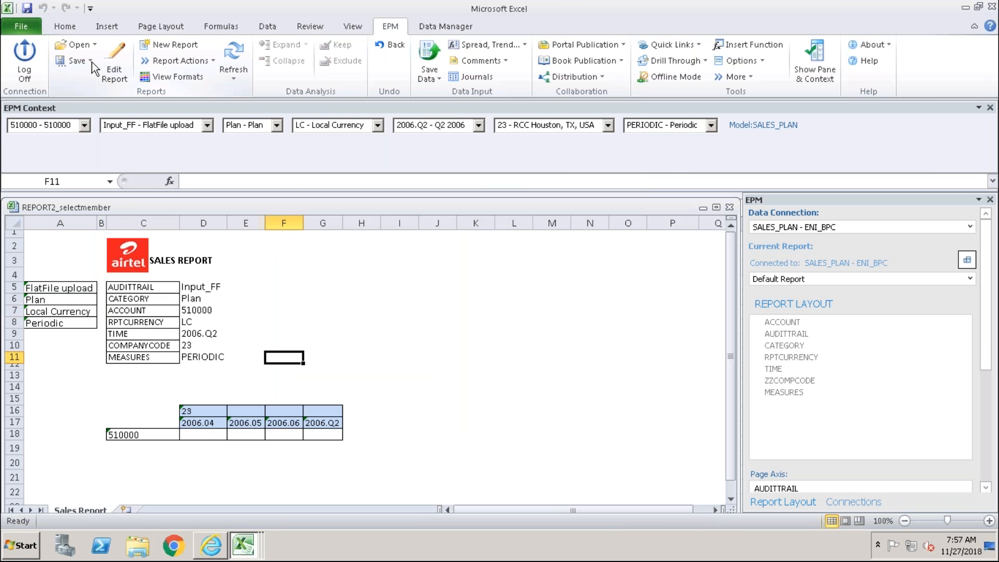
click(990, 108)
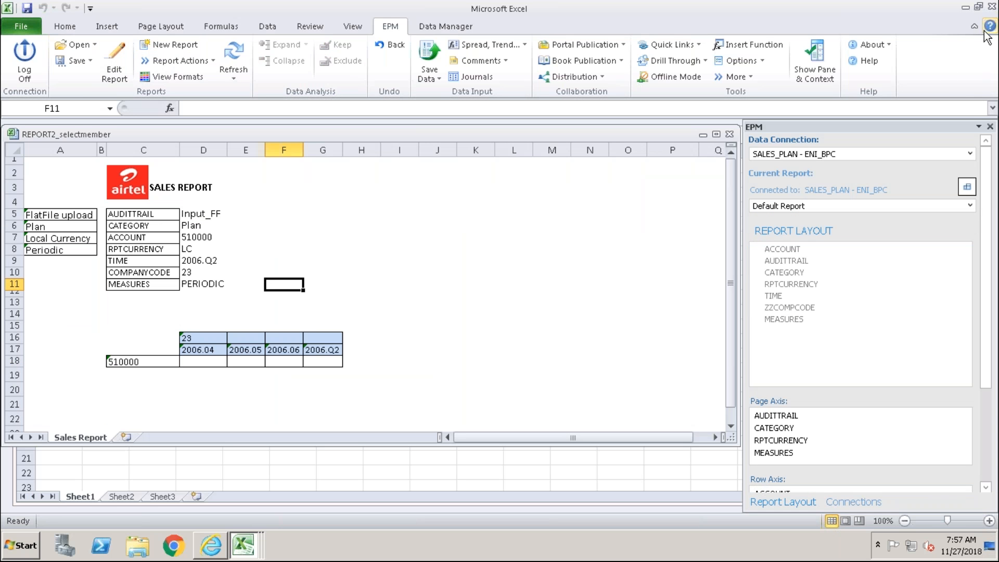
click(994, 10)
click(994, 9)
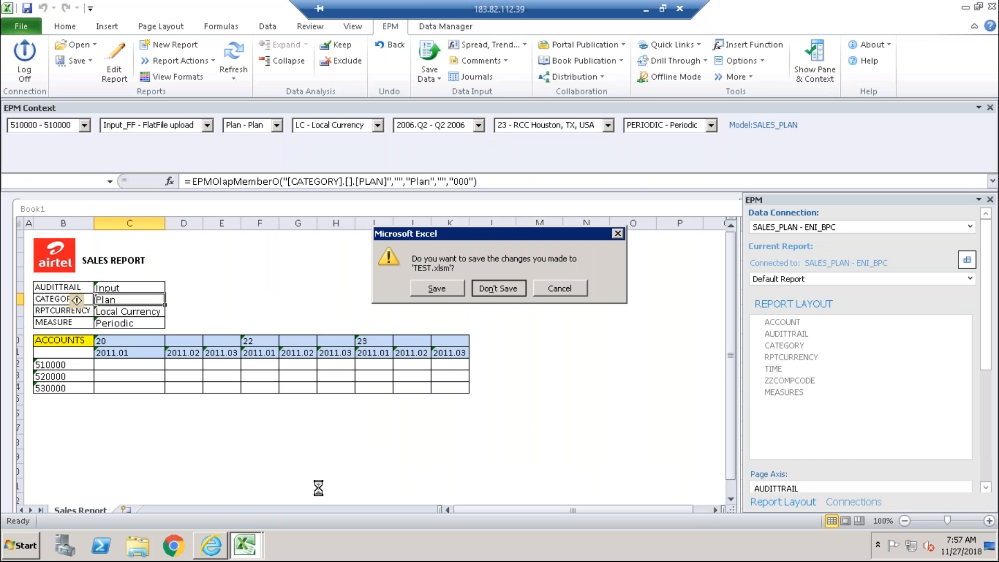
Step: Rename REPORT1.xlsm in the server's REPORTS\SALES REPORTS folder as REPORT1_Contextmember.xlsm
click(75, 44)
click(114, 133)
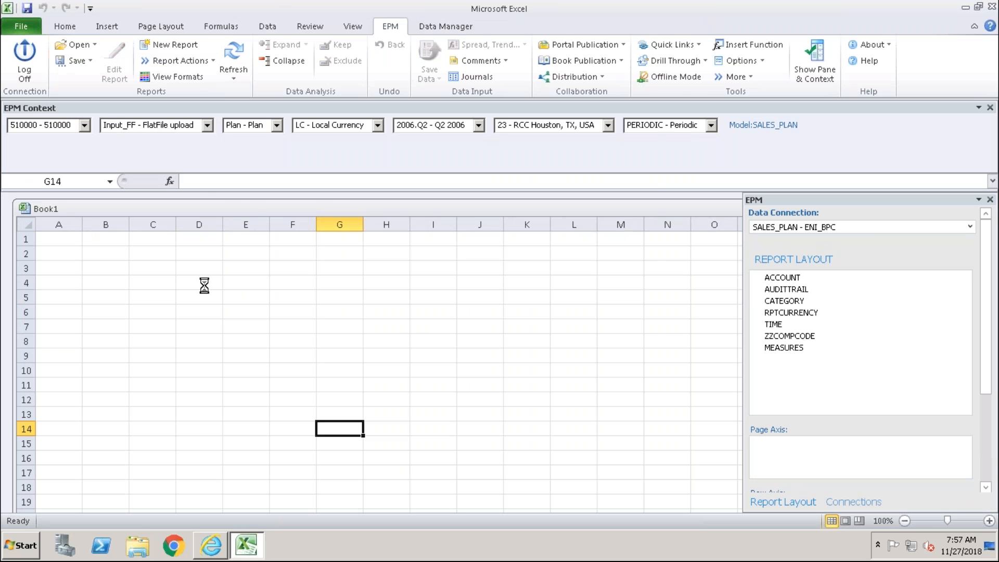
click(224, 241)
click(266, 253)
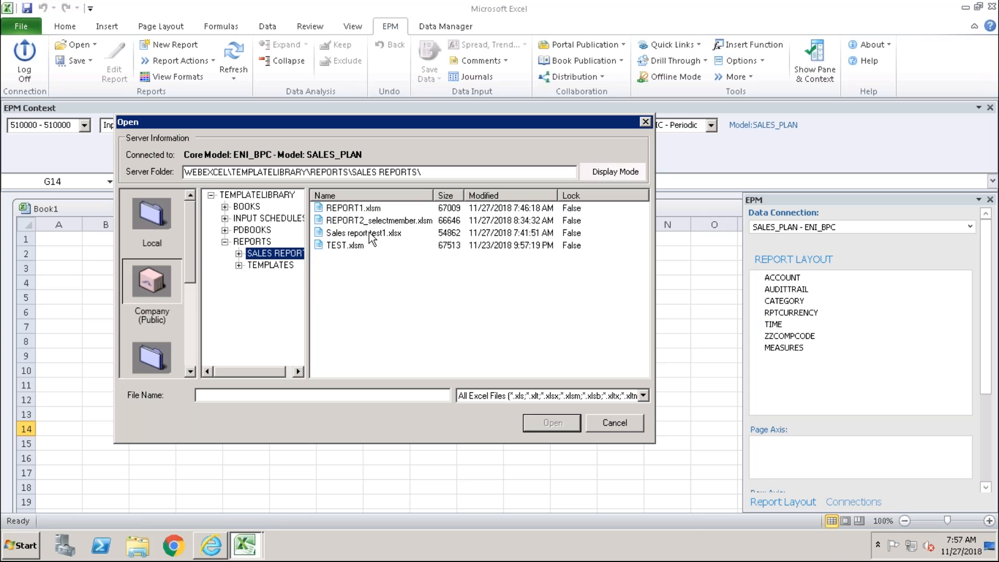
right_click(358, 208)
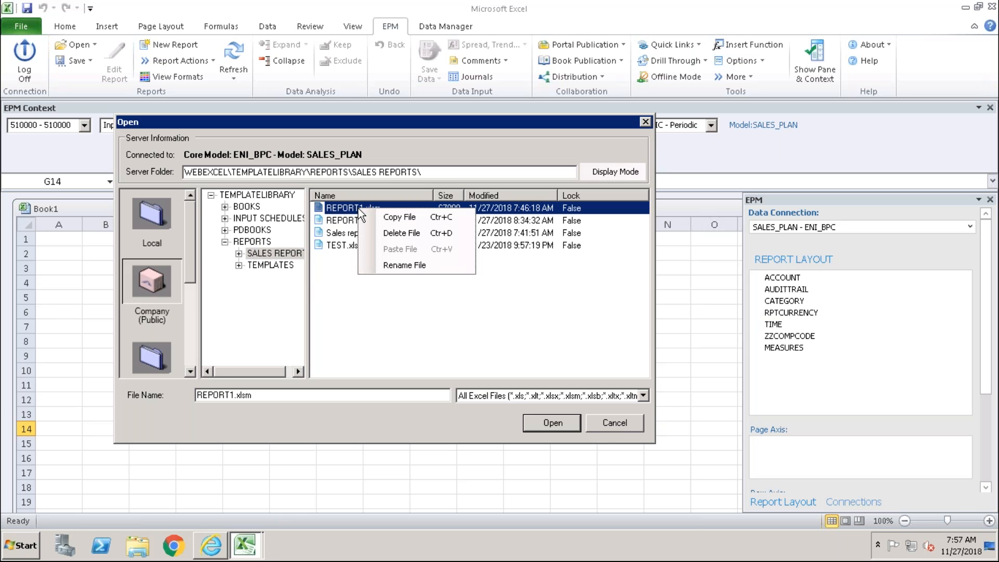
click(401, 264)
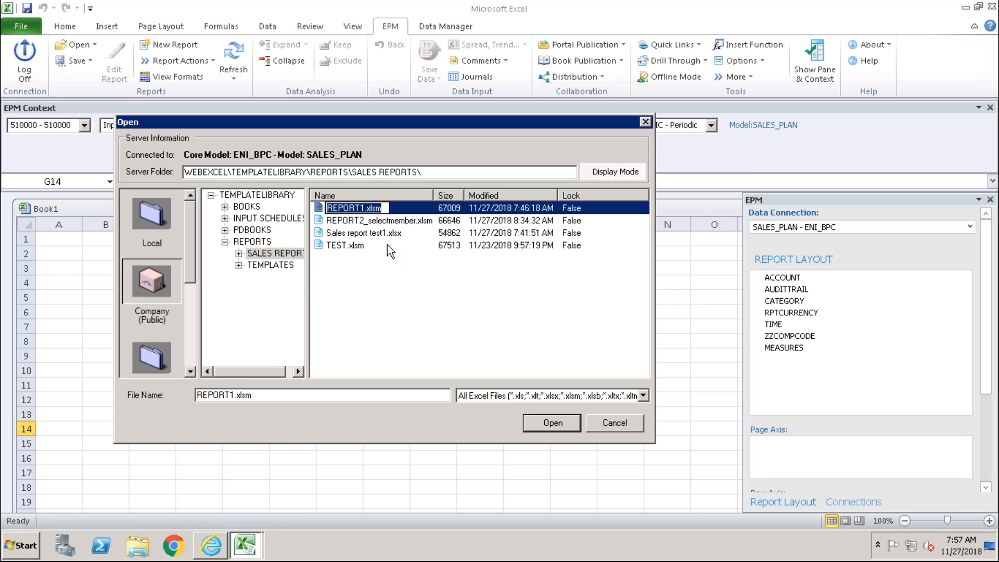
click(364, 208)
text(_Co)
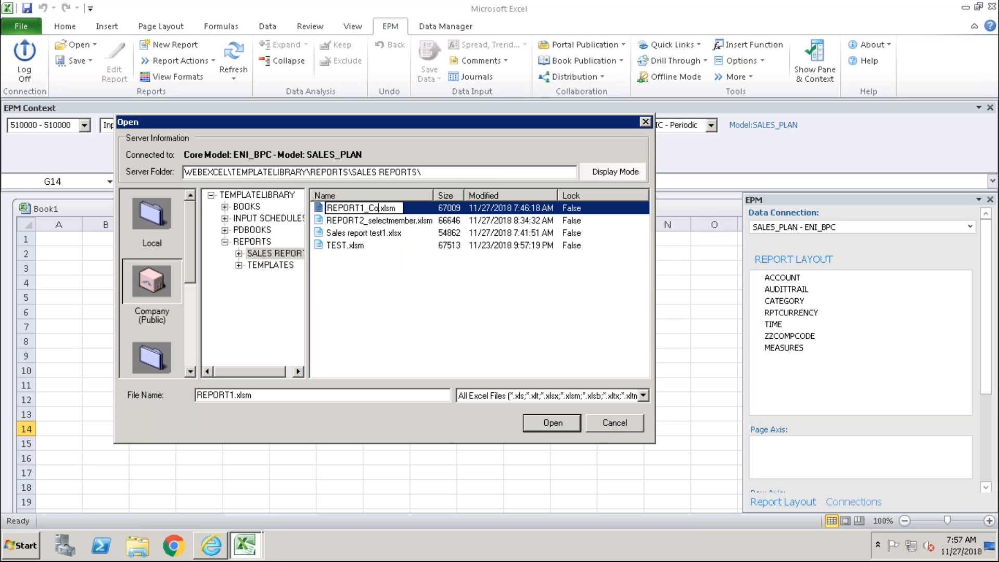
text(ntextmember)
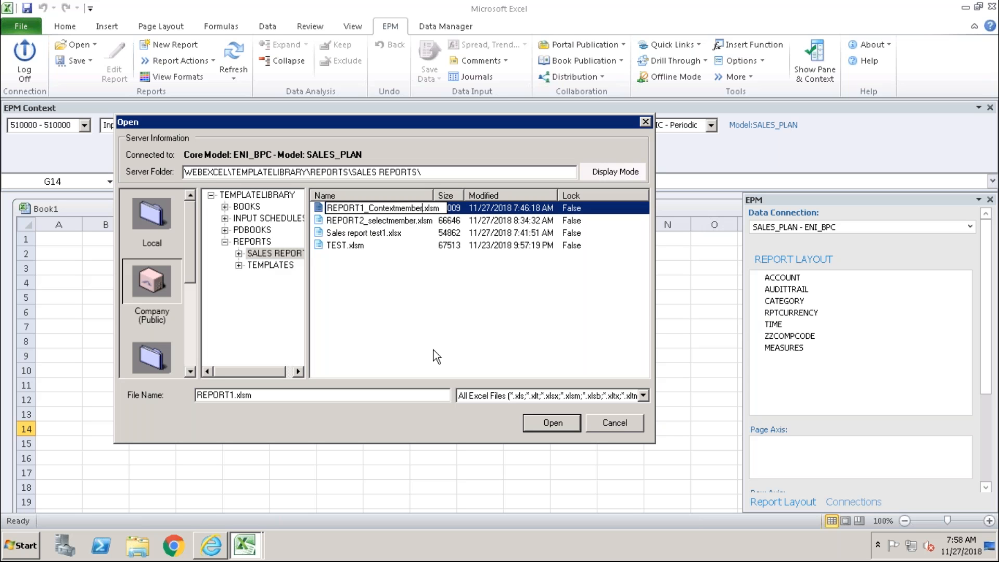
click(359, 234)
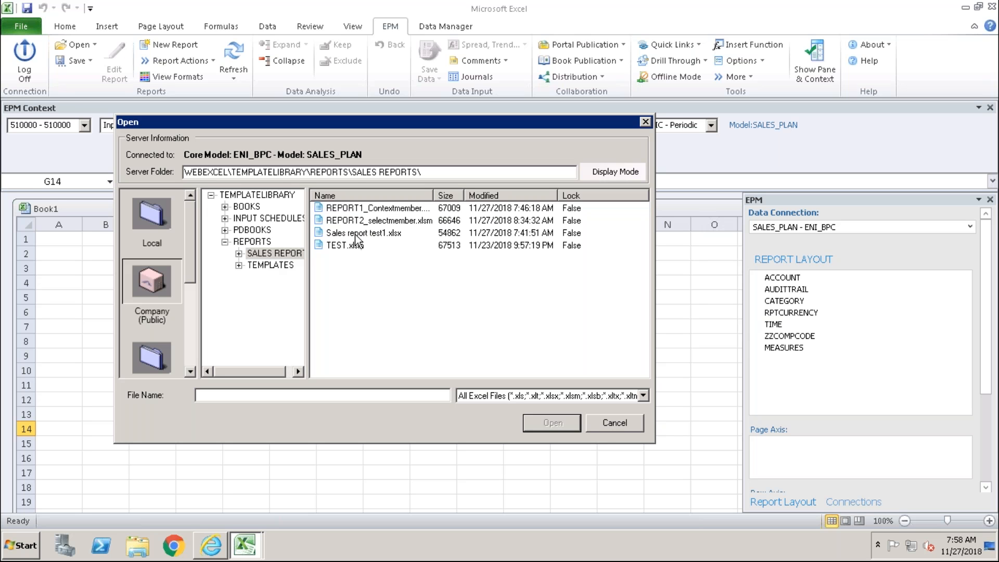
Step: Open REPORT2_selectmember.xlsm from the server's SALES REPORTS folder
click(379, 220)
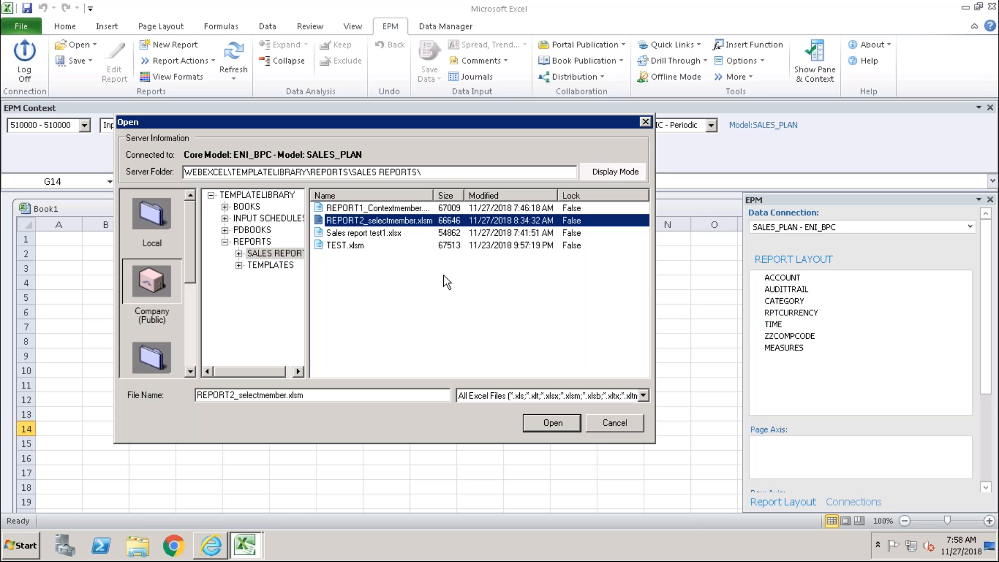
click(553, 424)
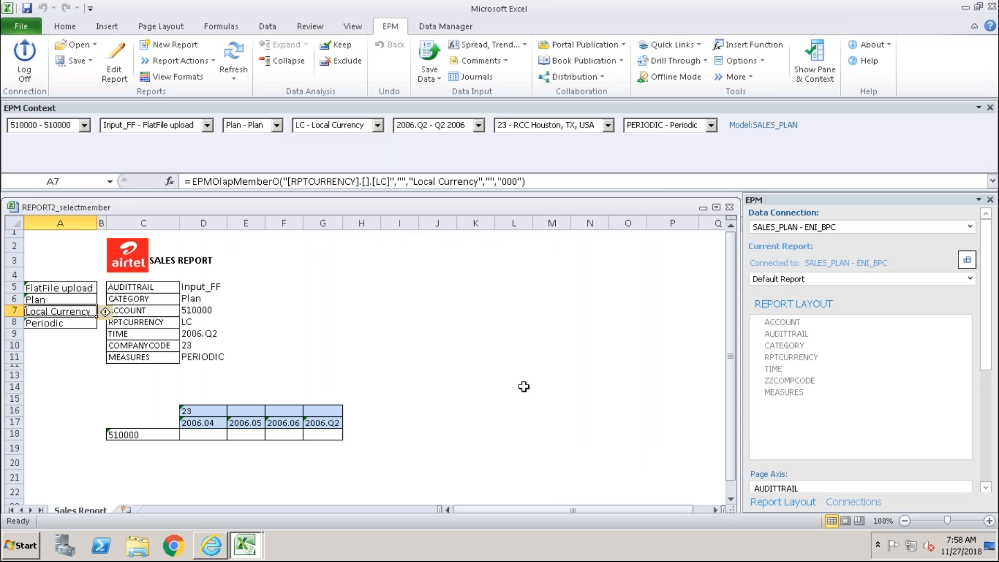
click(27, 375)
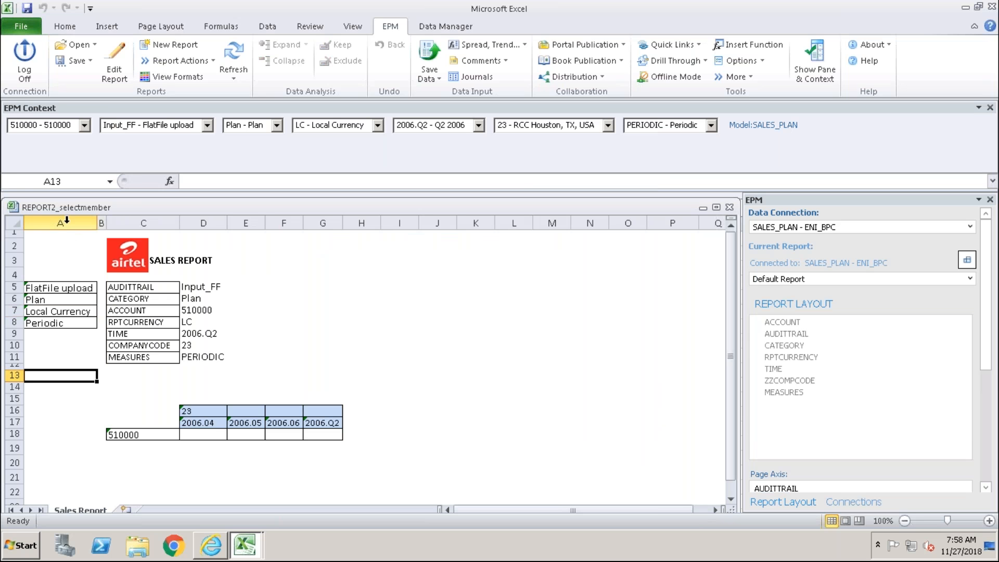
click(66, 220)
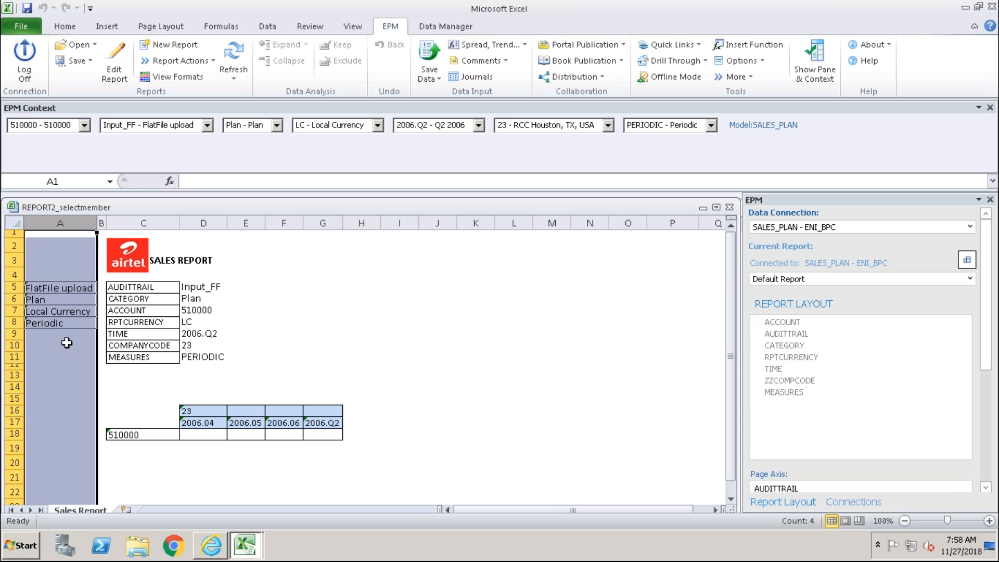
click(392, 358)
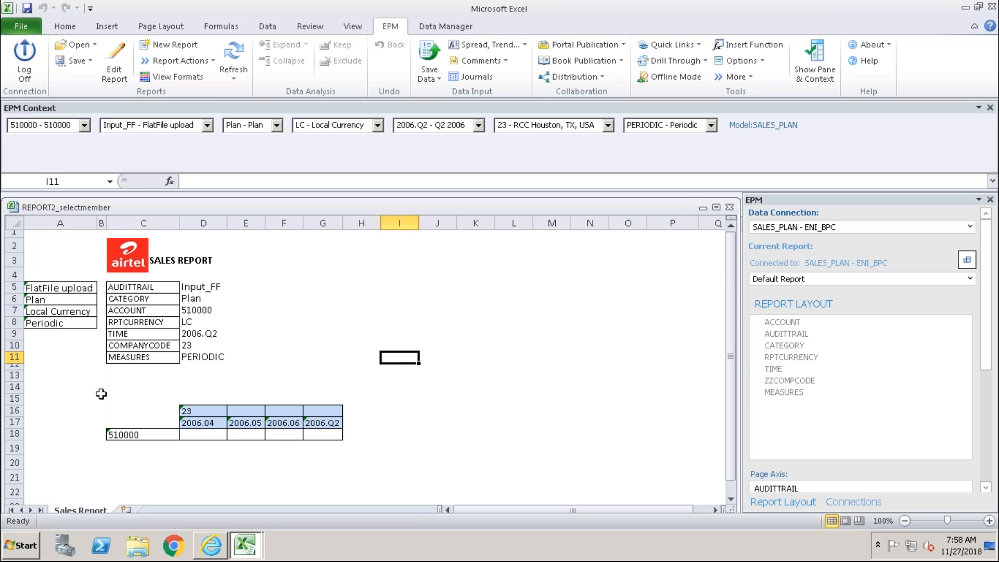
Step: Clear the context member formulas beside the dimension labels in cells D5 to D11
click(203, 287)
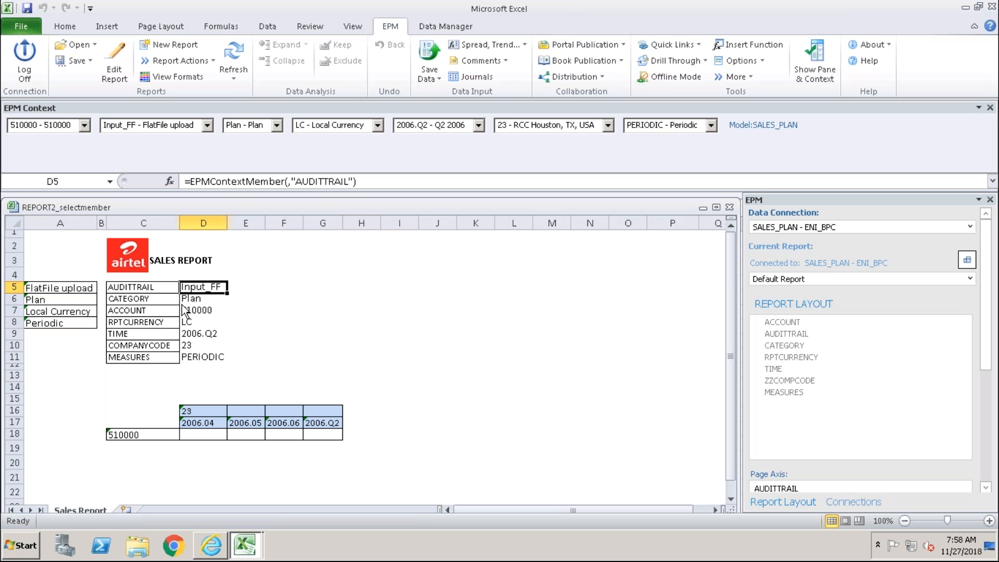
key(shift+Down)
key(shift+Down)
key(shift+Down)
key(shift+Down)
key(shift+Down)
key(shift+Down)
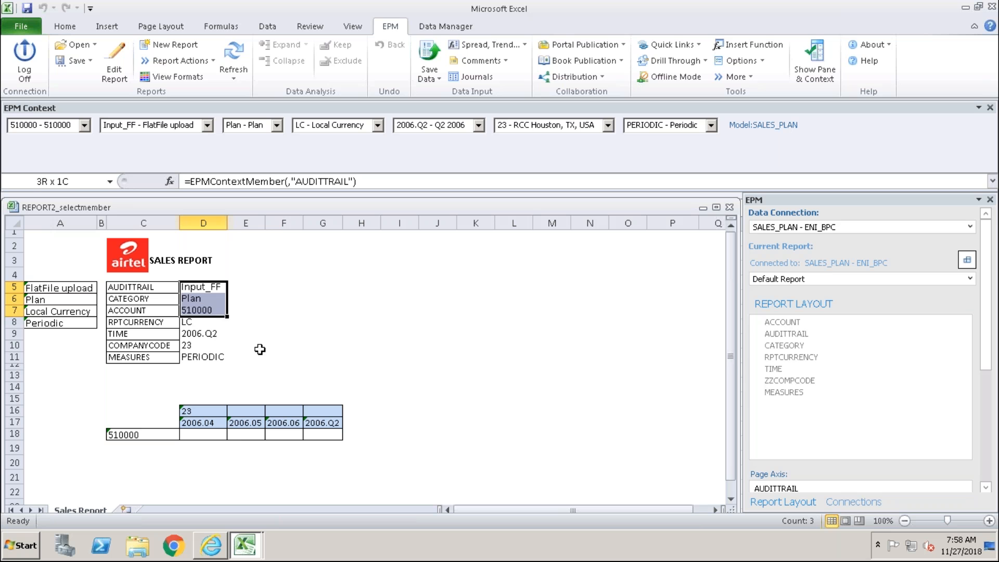
key(Delete)
click(337, 347)
Step: Enter an EPMSelectMember formula in D5 beside the AUDITTRAIL label, with A5 as the member and AUDITTRAIL as the dimension
click(195, 285)
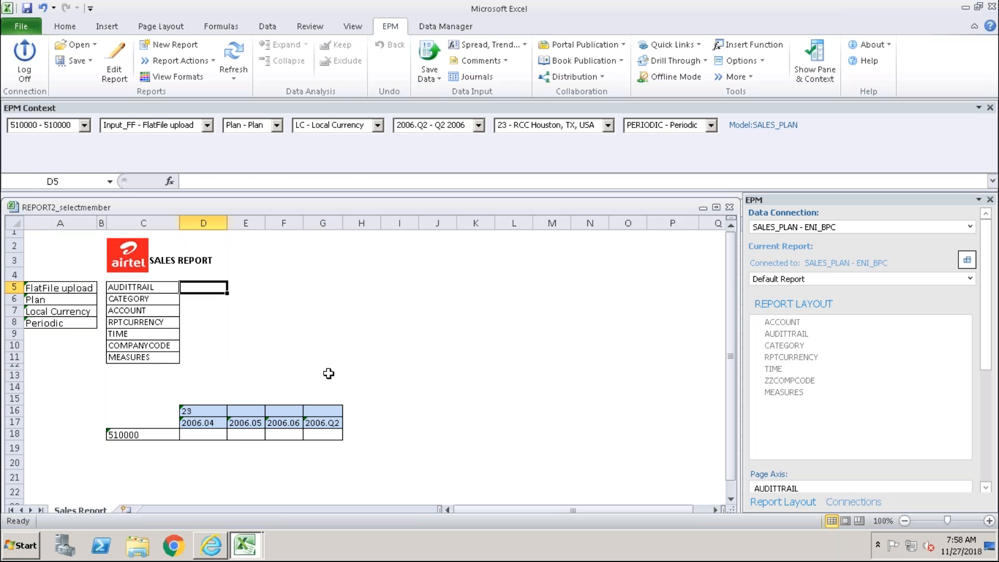
text(=)
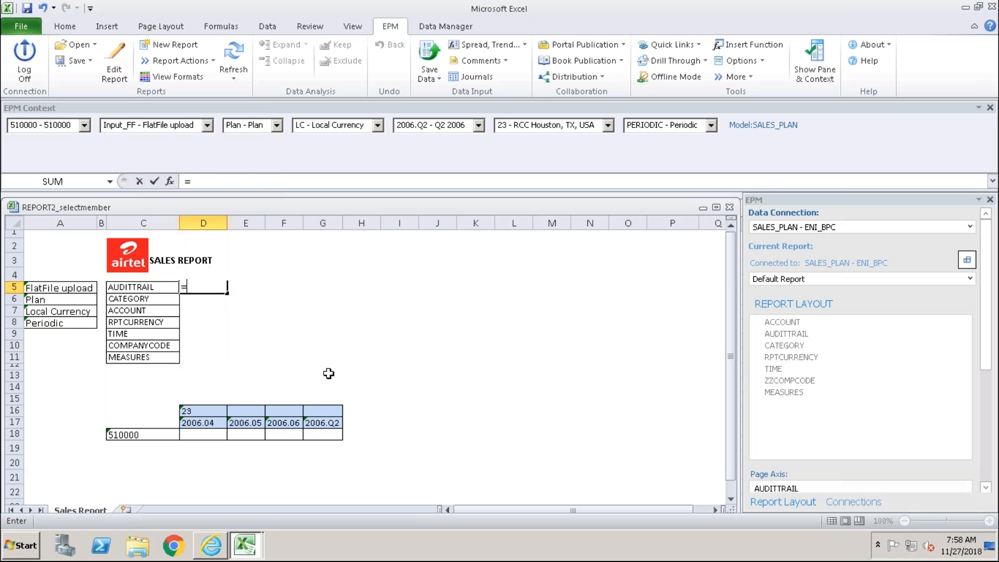
text(epms)
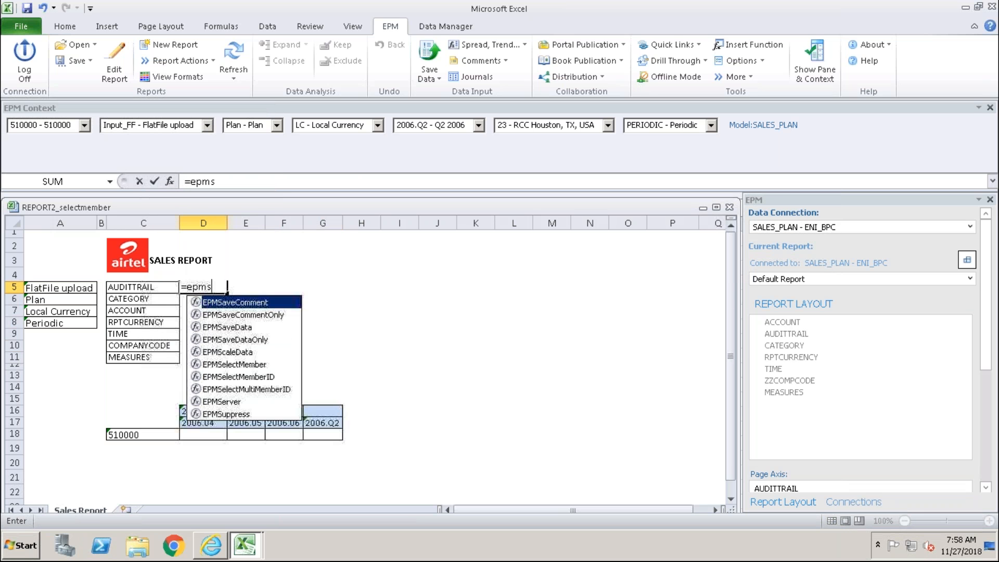
text(elect)
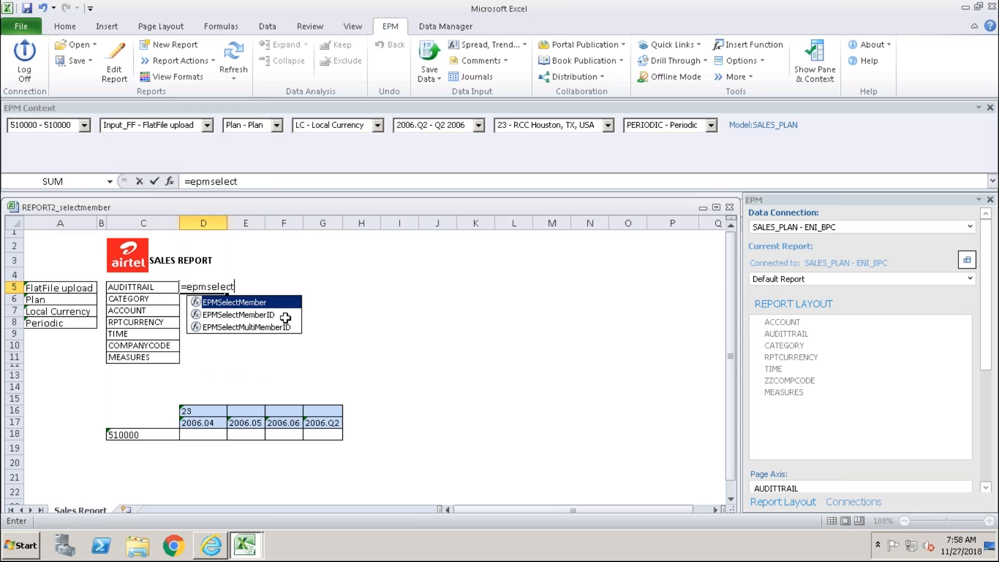
key(Tab)
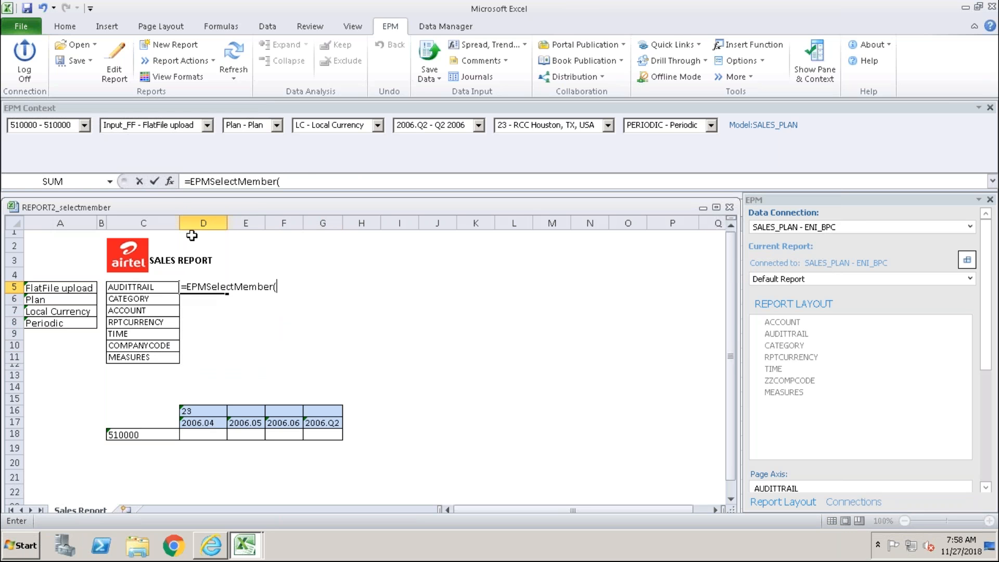
click(167, 182)
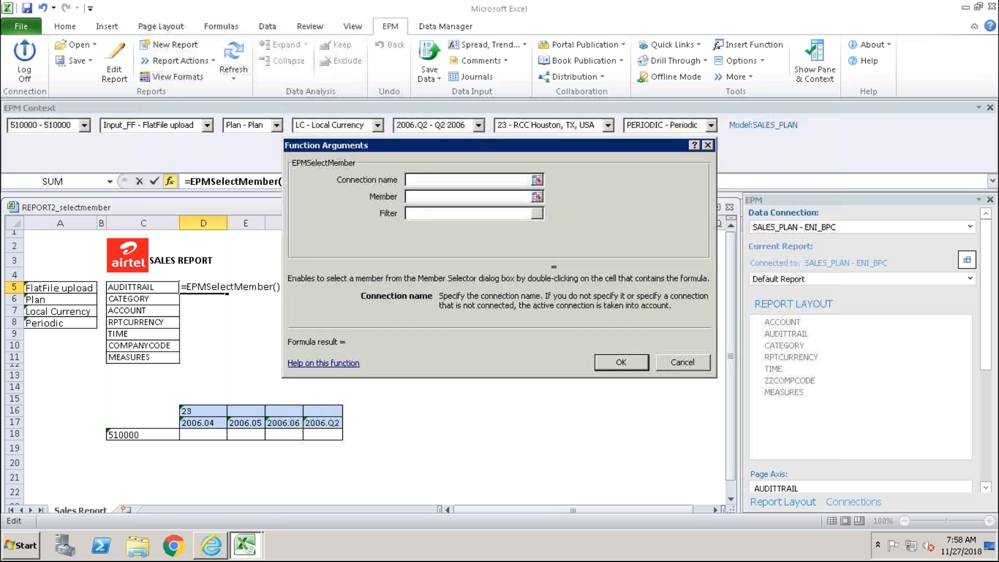
click(415, 197)
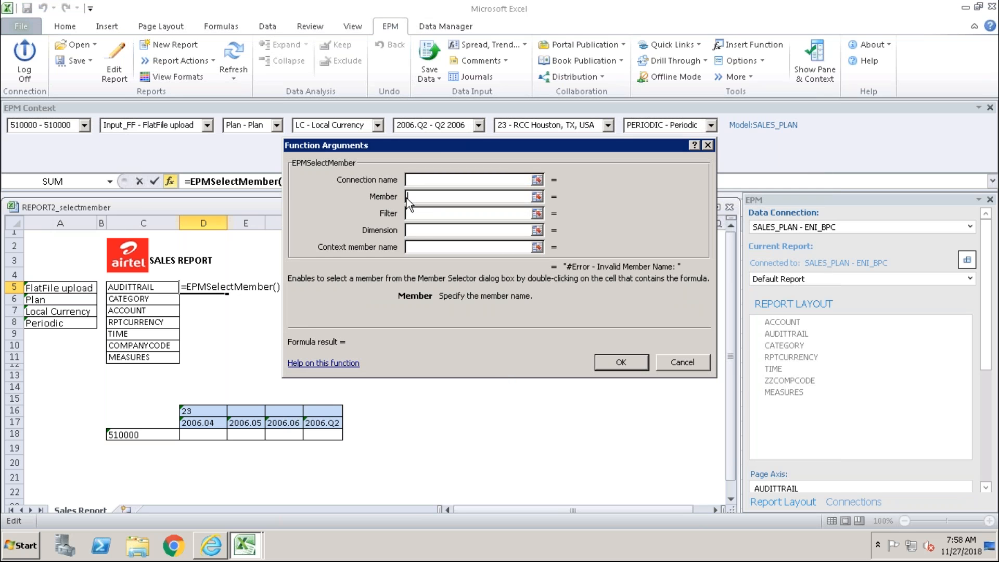
click(63, 288)
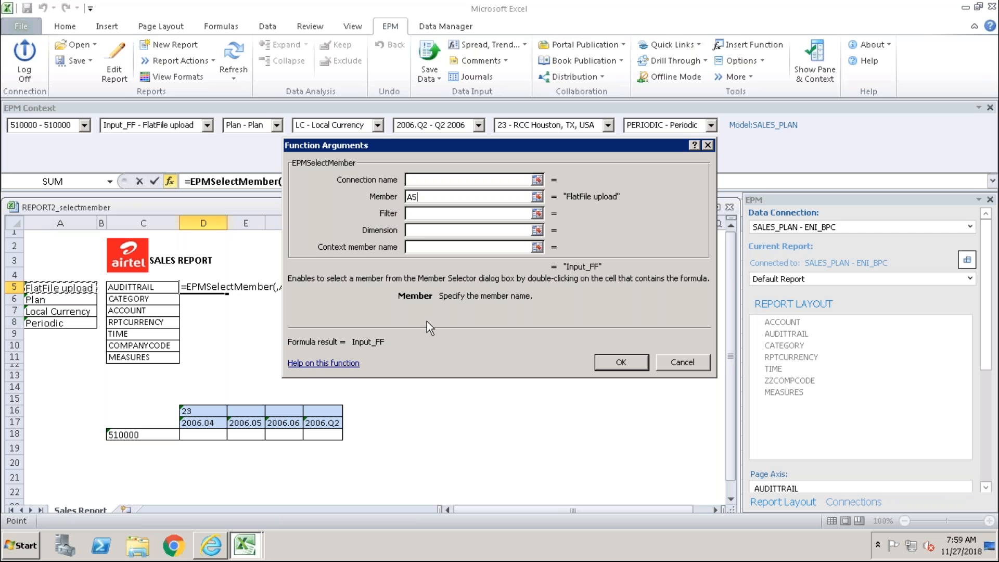
click(417, 213)
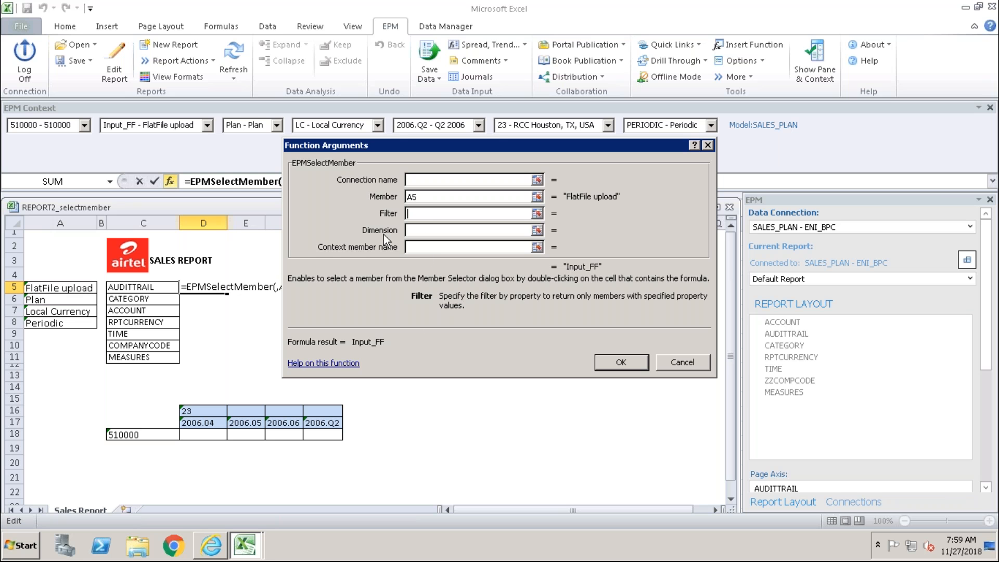
click(416, 231)
text(A)
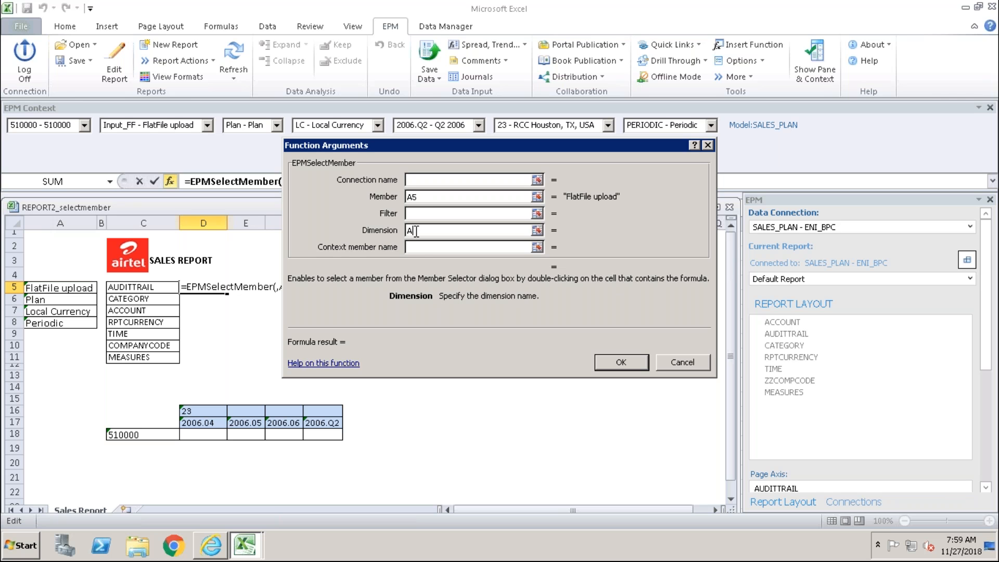
text(UDITTRAIL)
key(Tab)
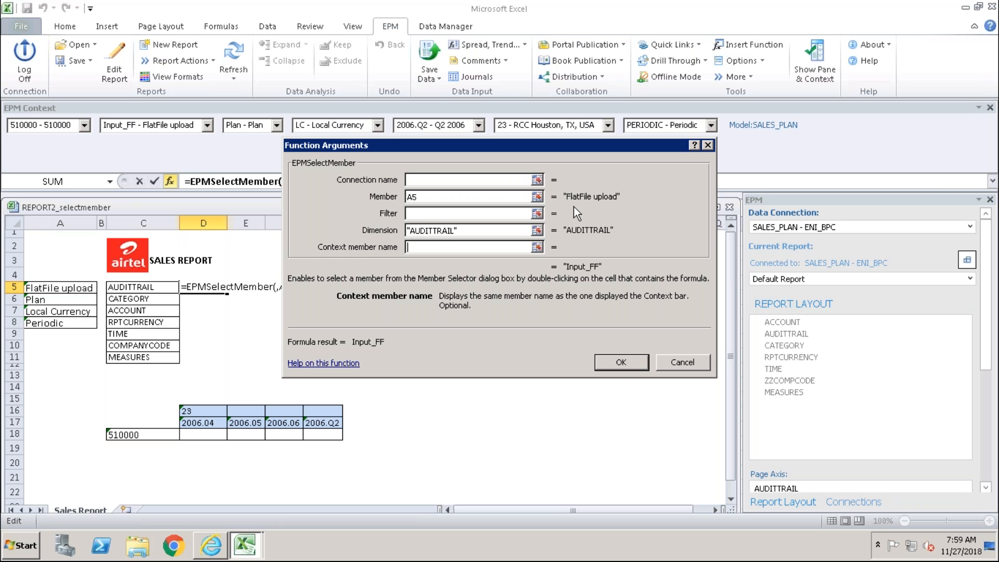
click(619, 363)
click(382, 337)
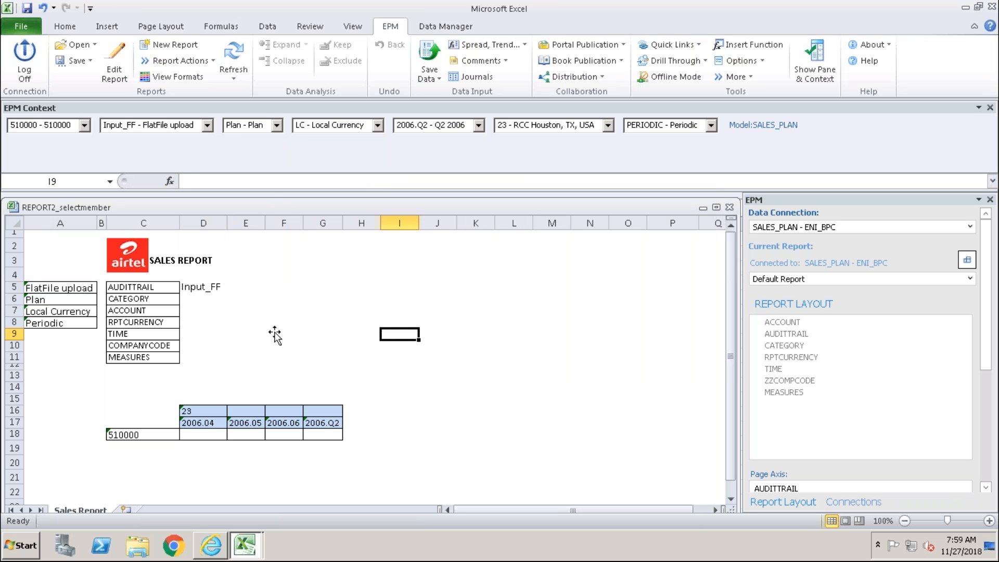
Step: Choose the ECC member for the AUDITTRAIL formula in D5 through its Member Selector, and refresh the report
click(203, 290)
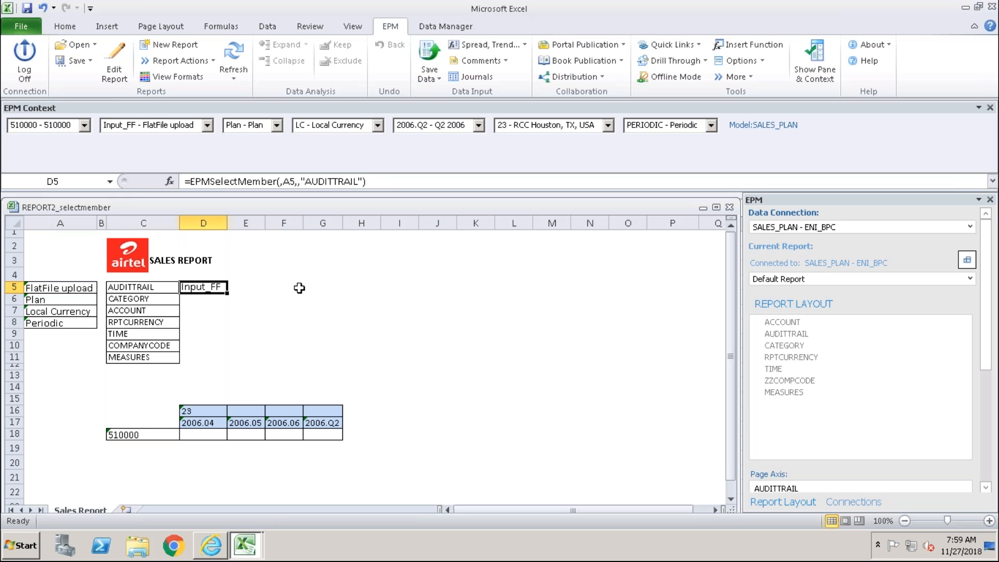
click(333, 356)
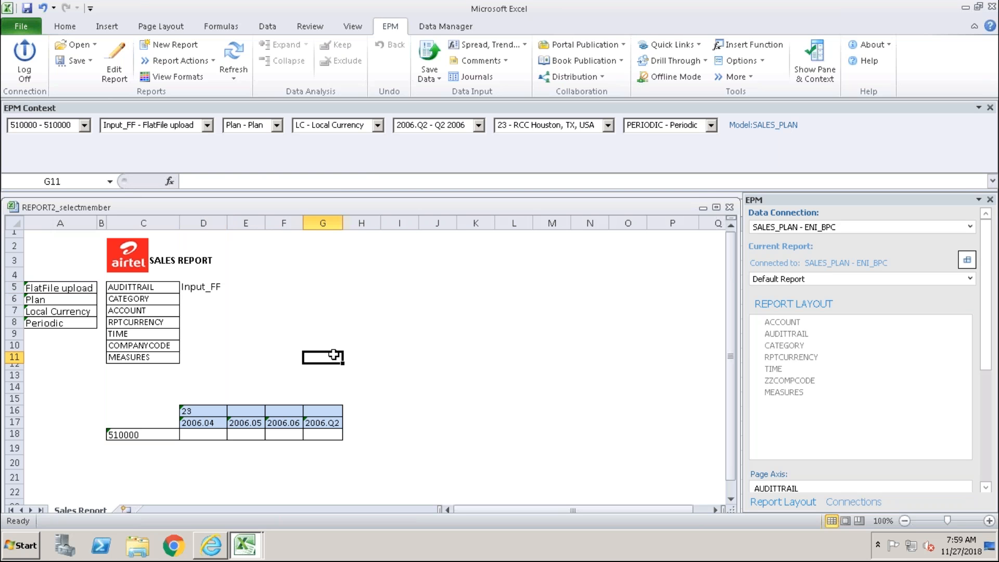
click(206, 287)
double_click(206, 287)
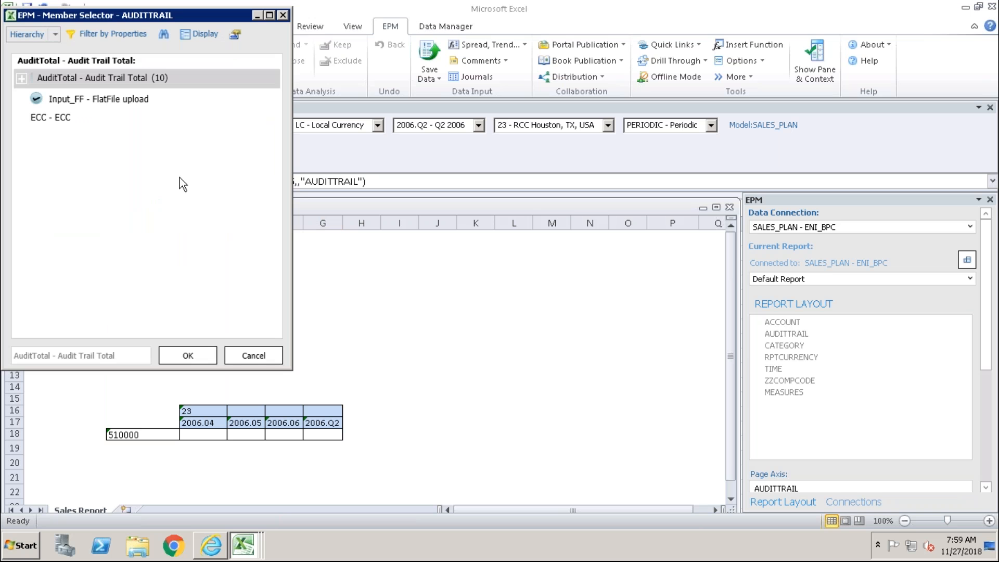
drag(183, 21, 489, 105)
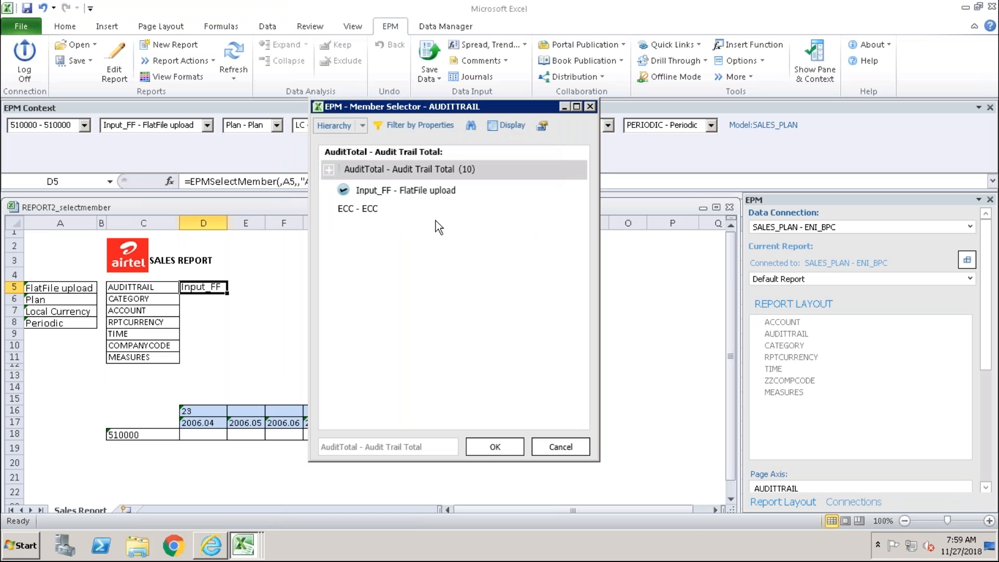
click(345, 207)
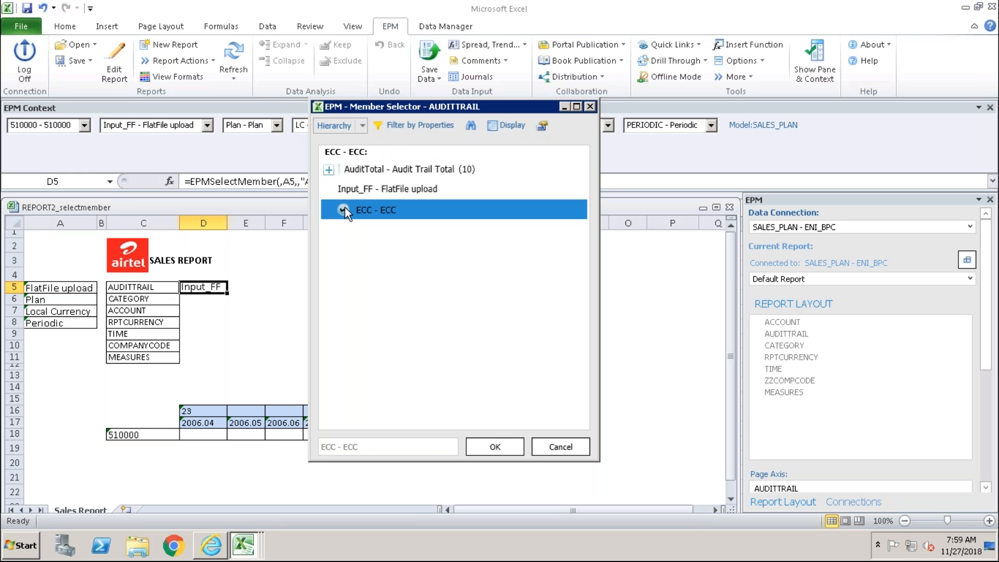
click(494, 446)
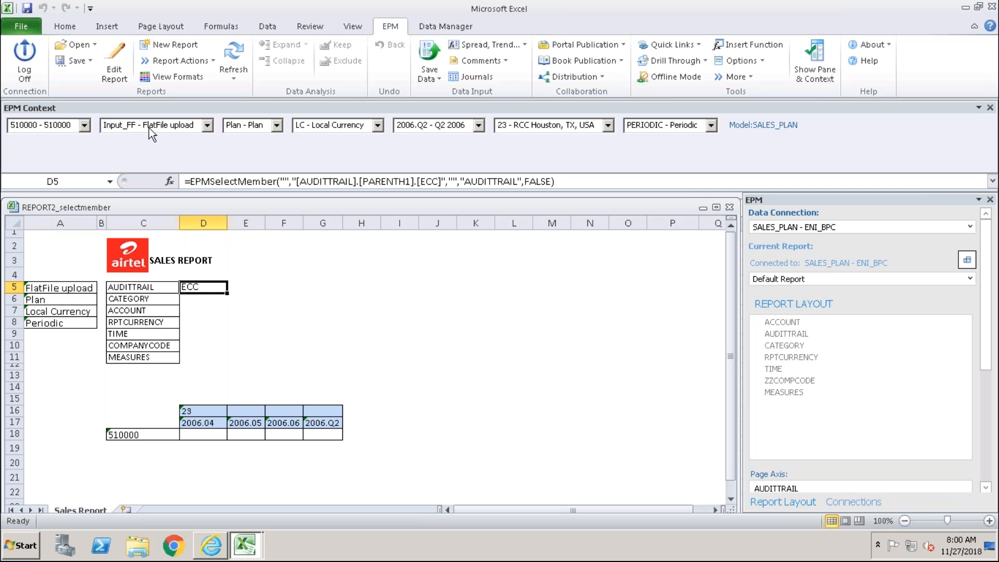
click(214, 310)
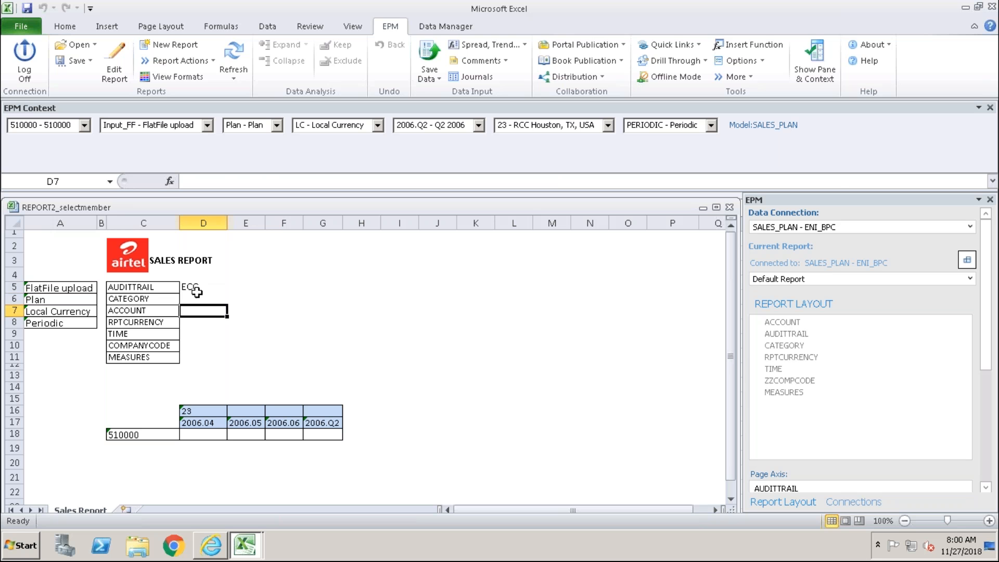
click(234, 57)
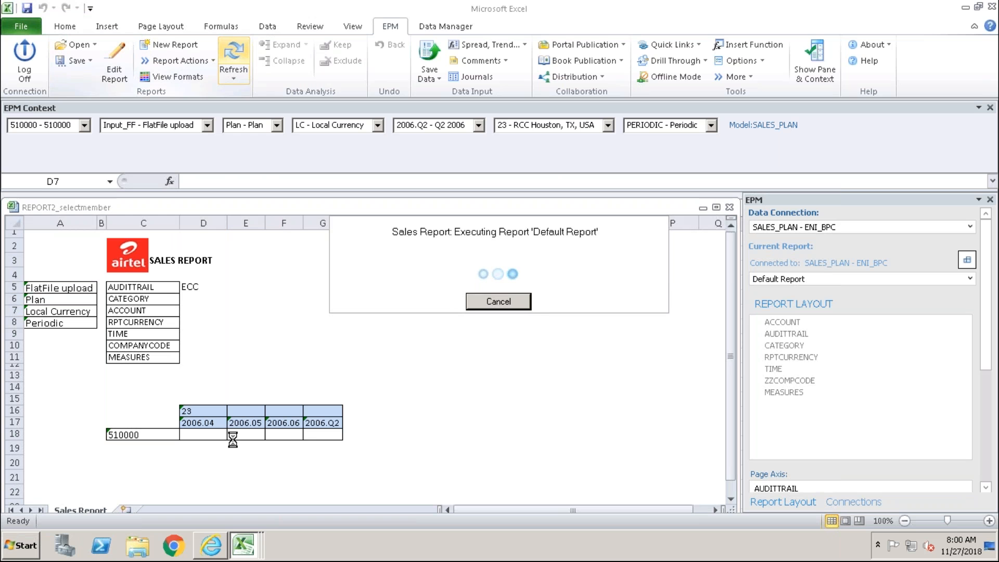
Step: Enter the heading ACCOUNT in cell C17 above the account row and fill the cell yellow
click(134, 421)
text(ACCOU)
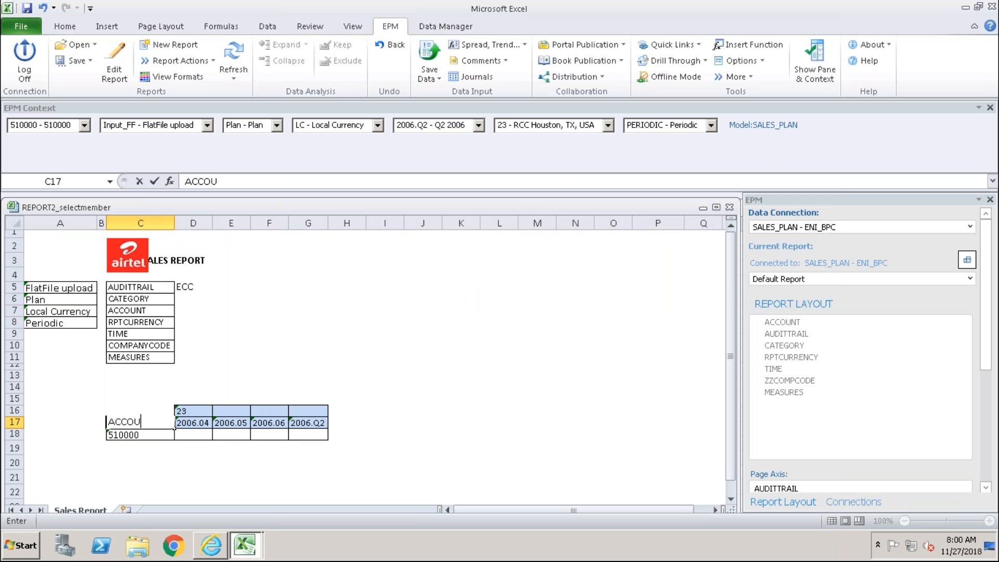
text(NT)
click(155, 462)
click(146, 420)
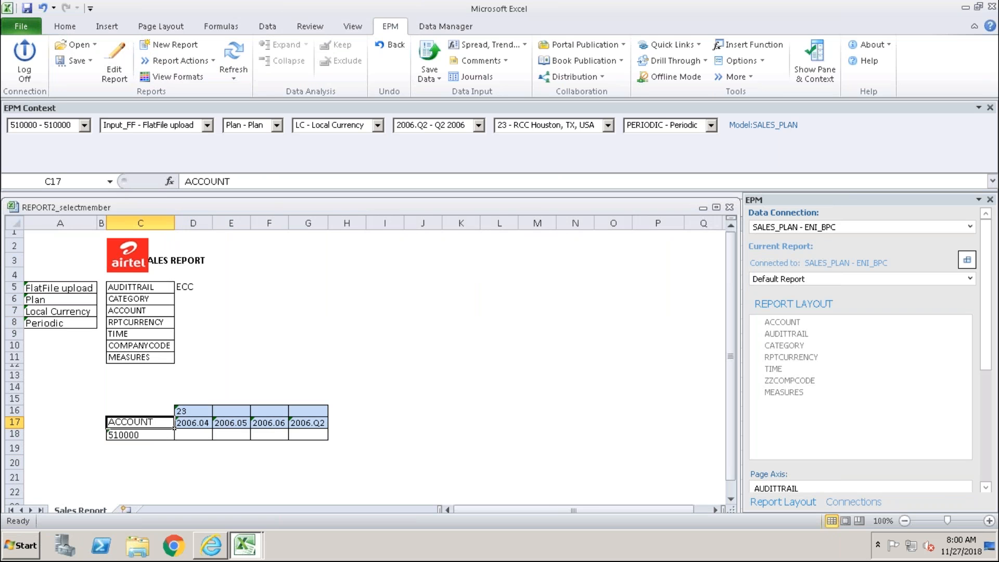
click(61, 26)
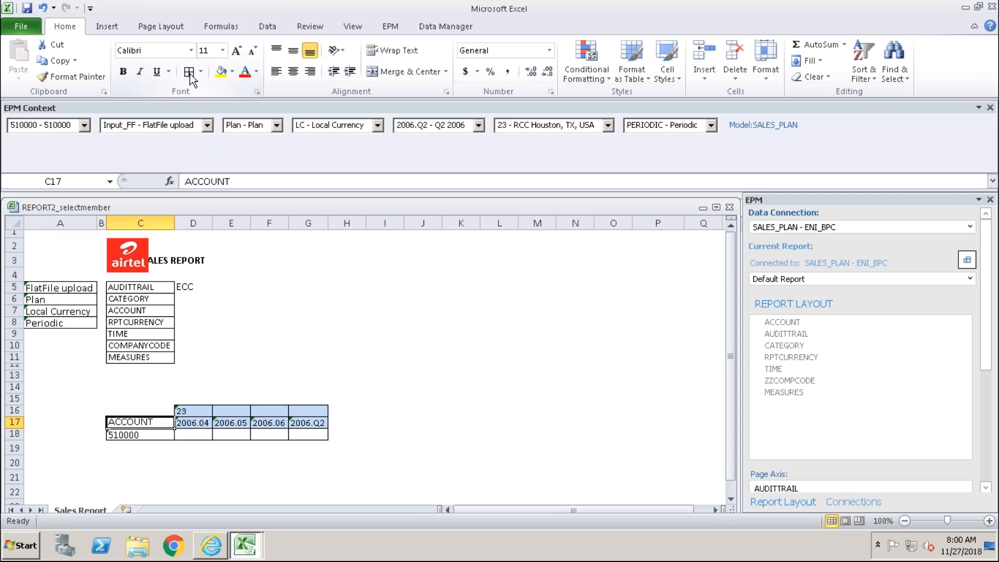
click(221, 71)
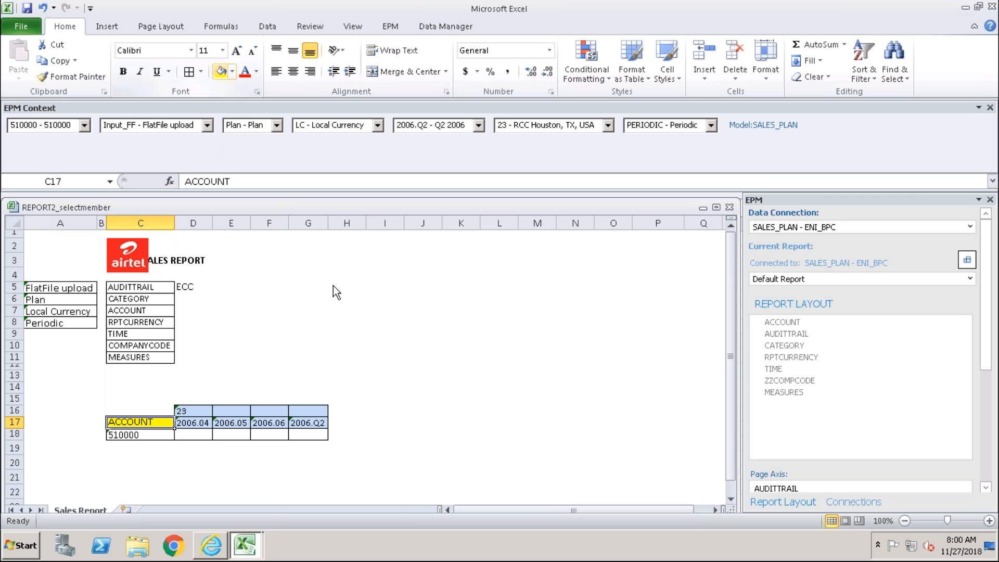
click(461, 376)
click(168, 448)
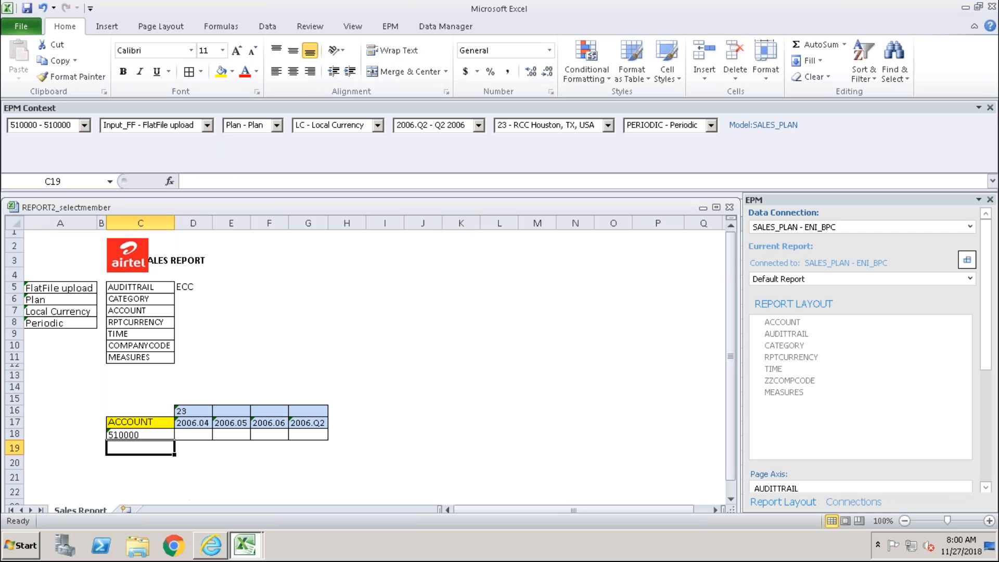
Step: Check the page axis members in the Report Editor, leave it without changes, and refresh the report
click(187, 286)
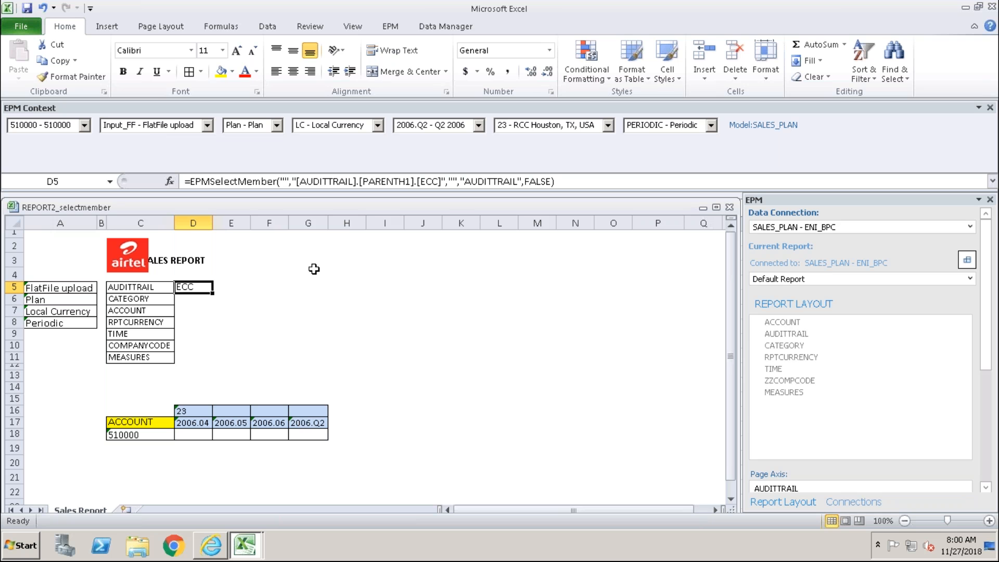
click(391, 26)
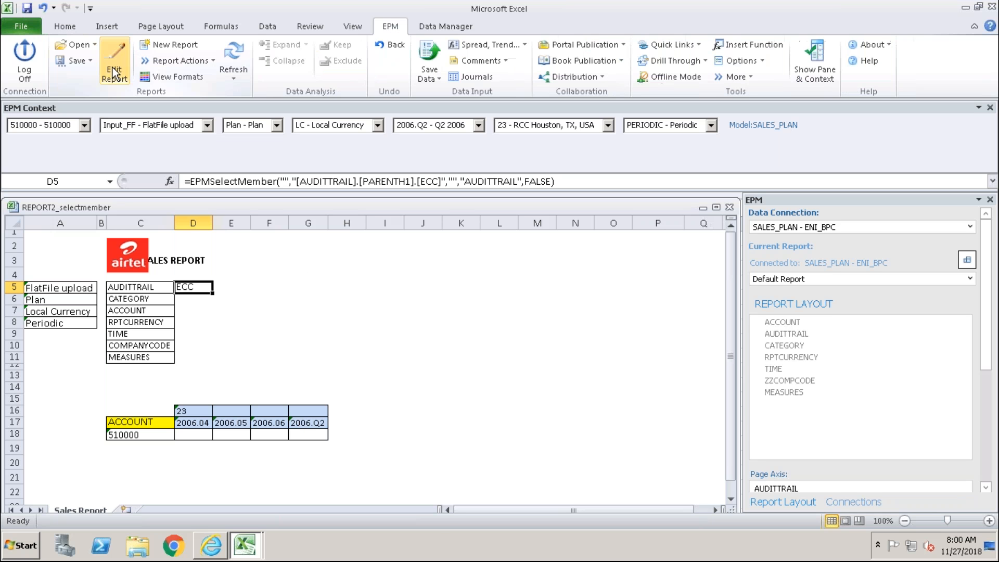
click(113, 74)
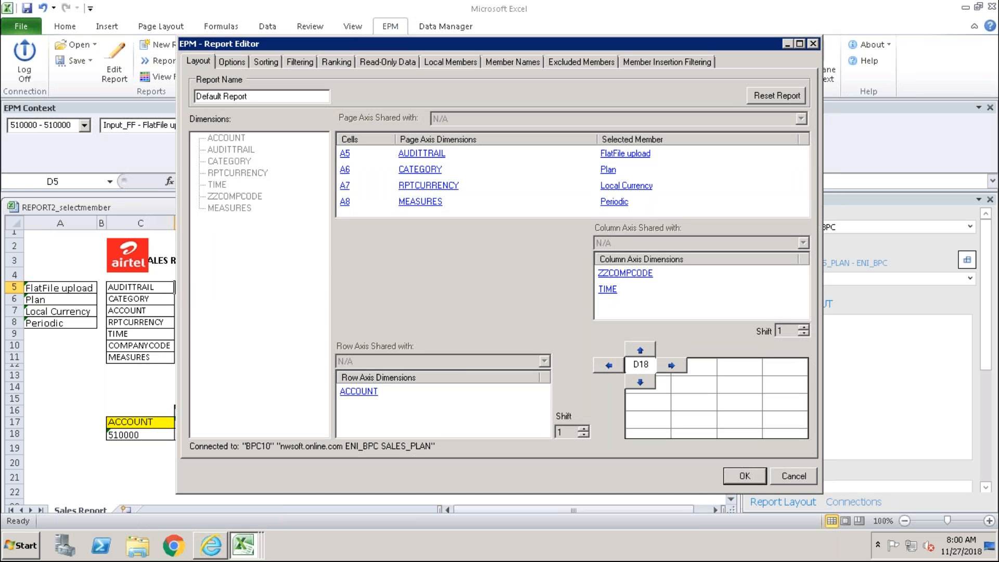
click(792, 475)
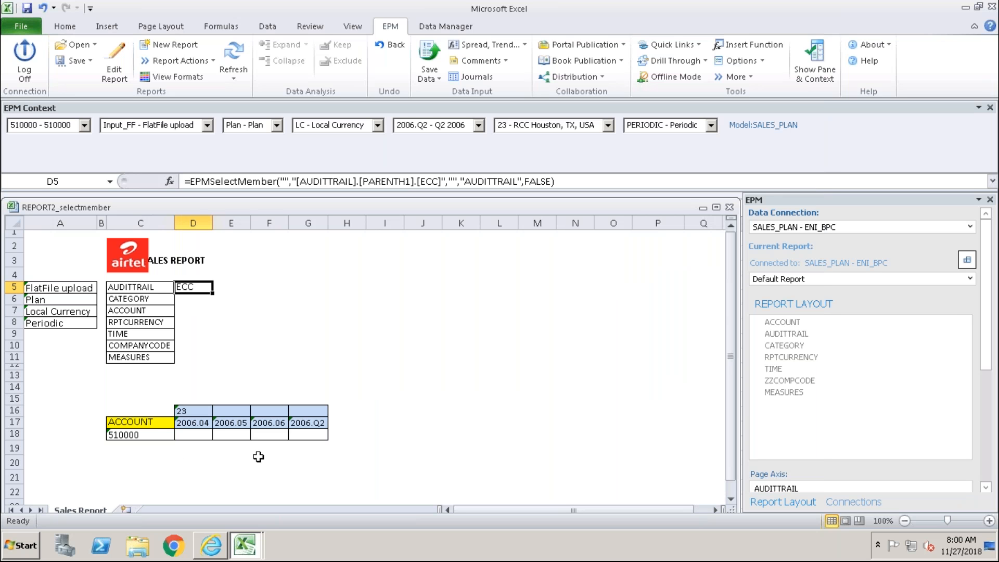
click(207, 308)
click(198, 290)
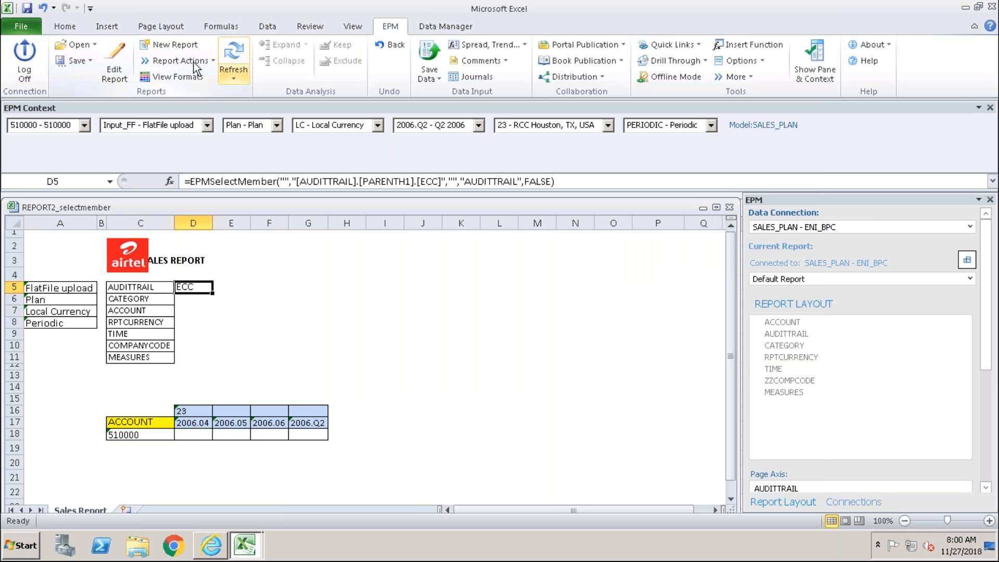
click(233, 58)
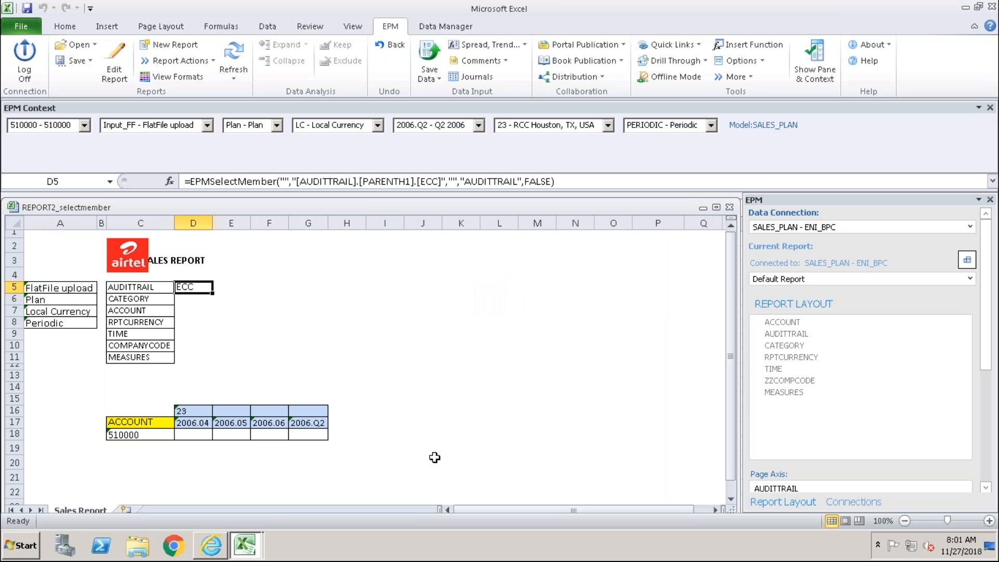
click(435, 376)
click(161, 468)
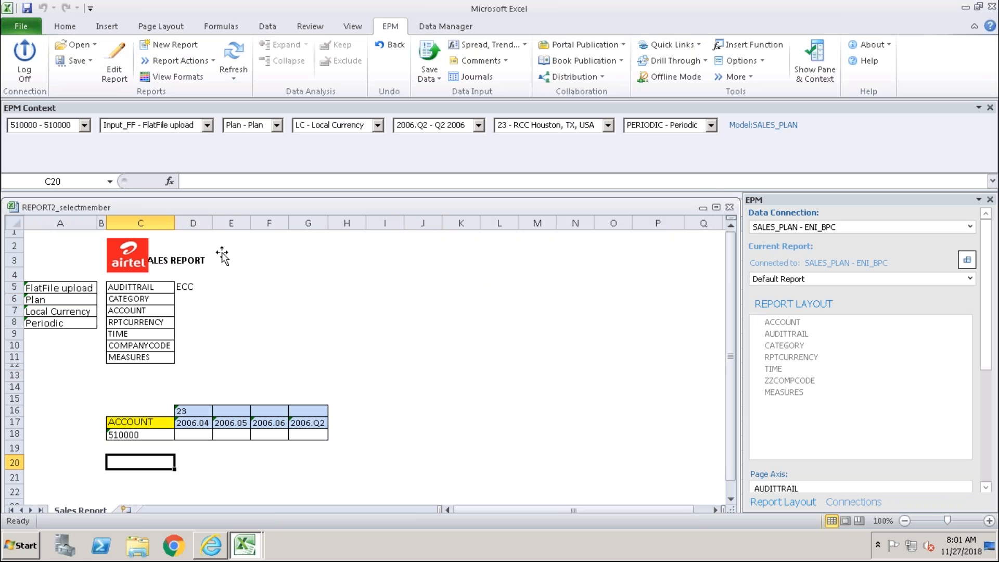
Step: Enter an EPMSelectMember formula in D6 beside the CATEGORY label, with A6 as the member and CATEGORY as the dimension
click(195, 301)
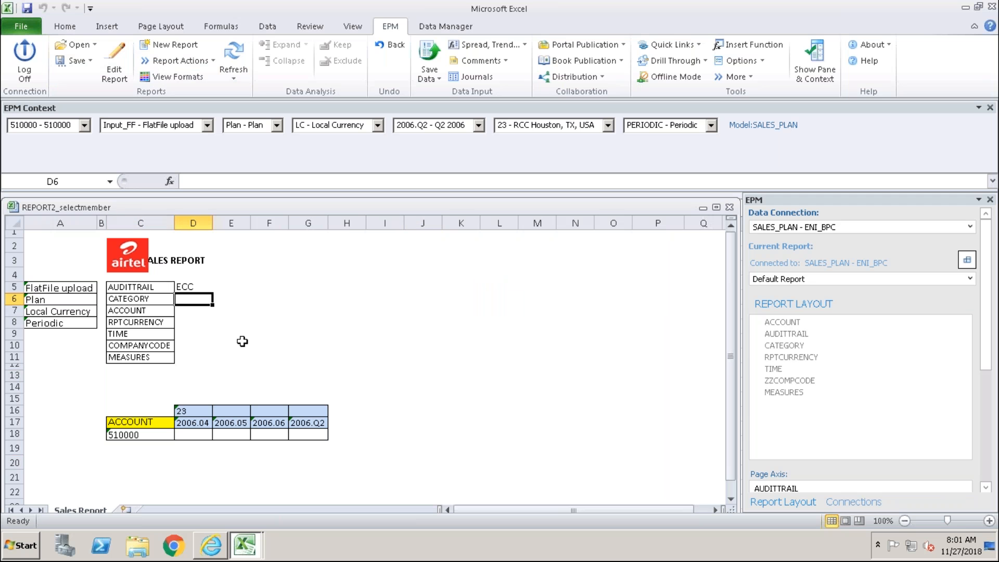
text(=)
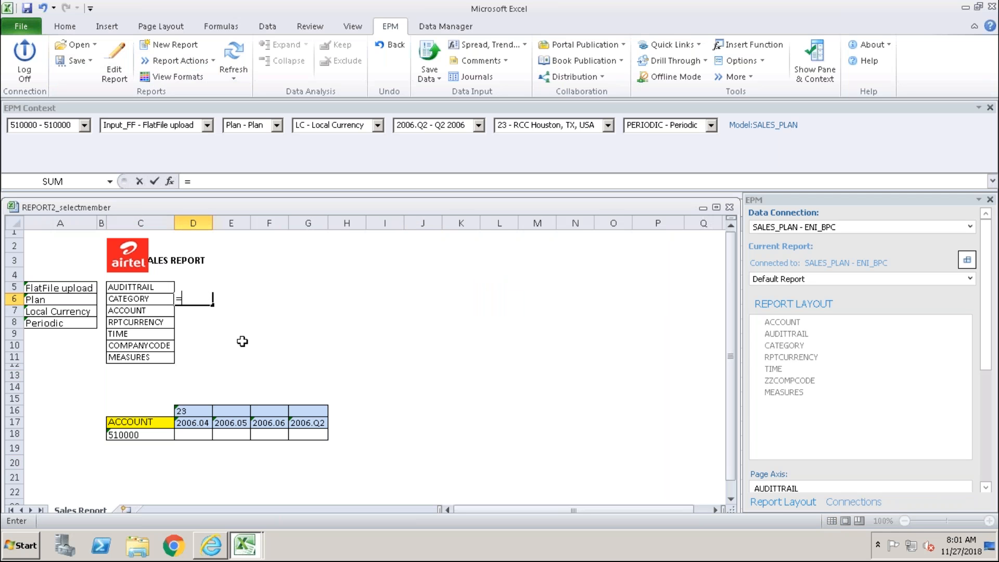
text(epmselect)
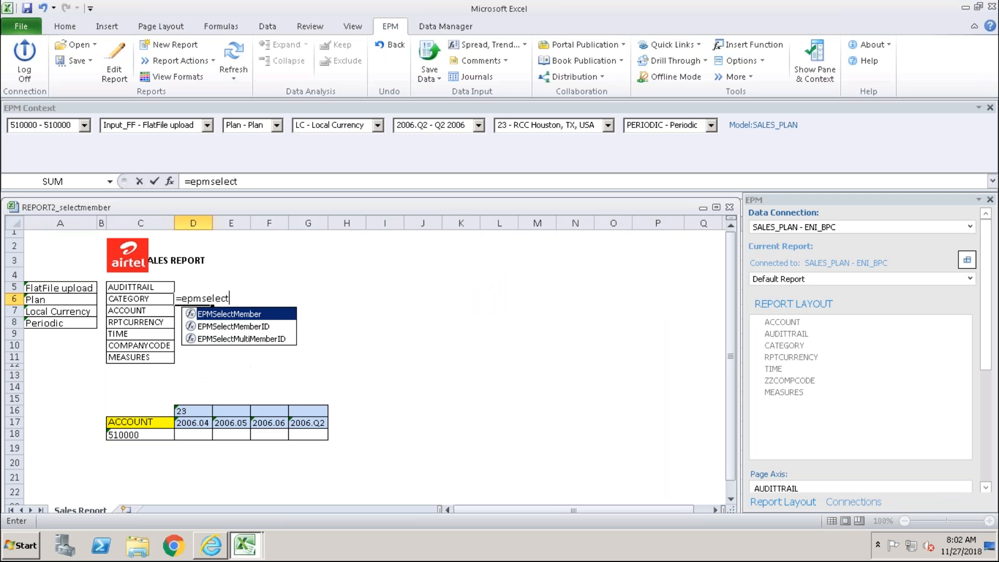
text(m)
double_click(242, 314)
key(ctrl+a)
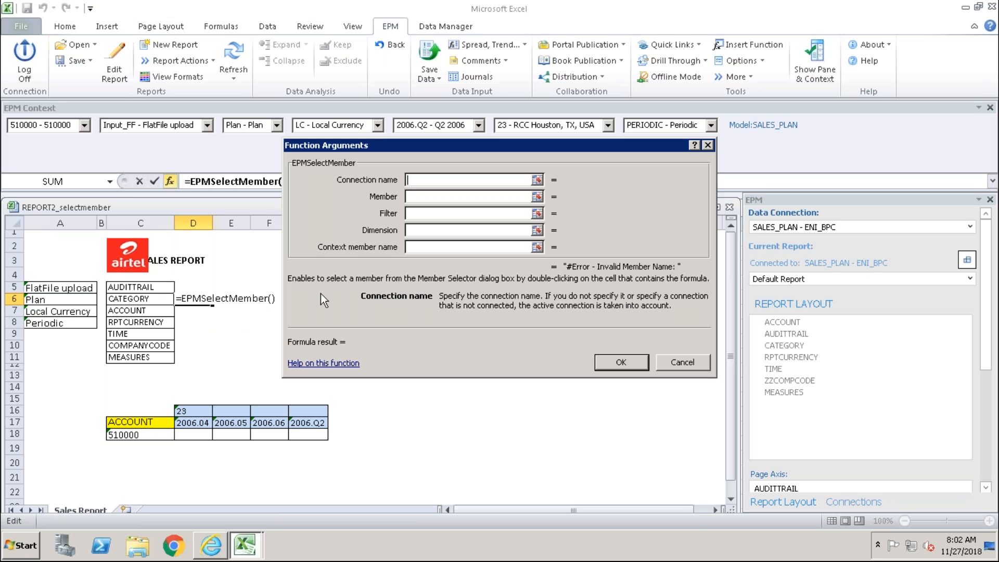
click(414, 196)
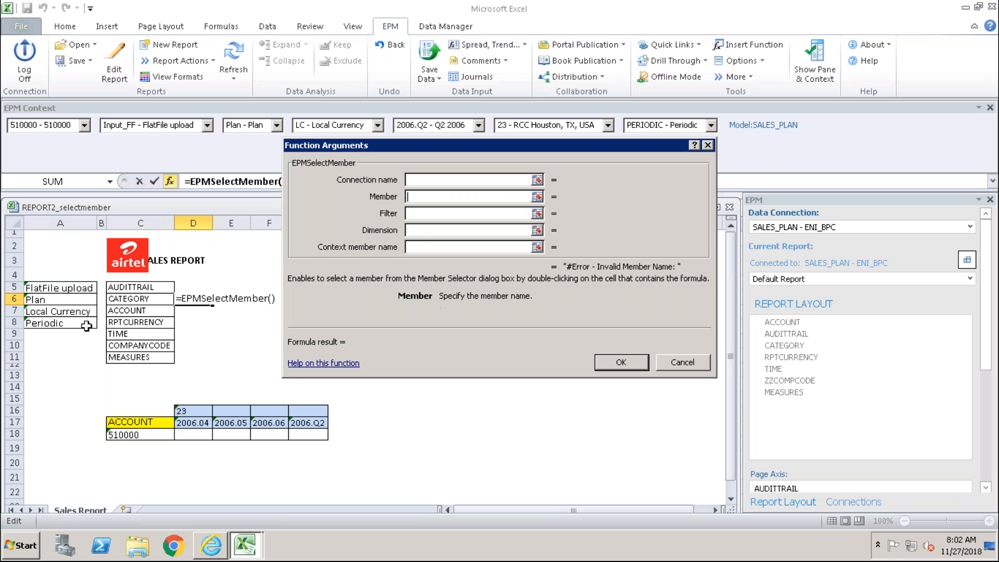
click(52, 300)
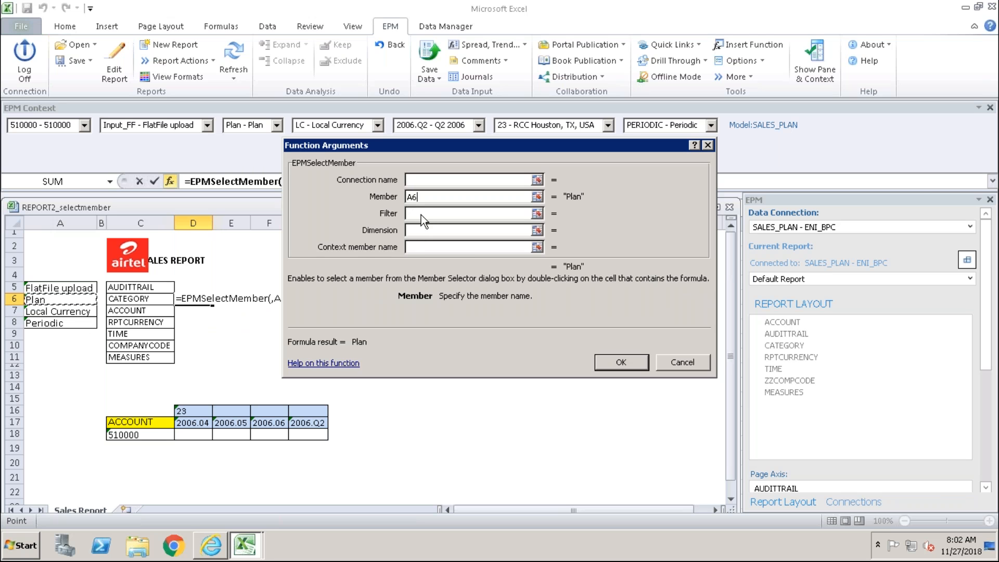
click(417, 230)
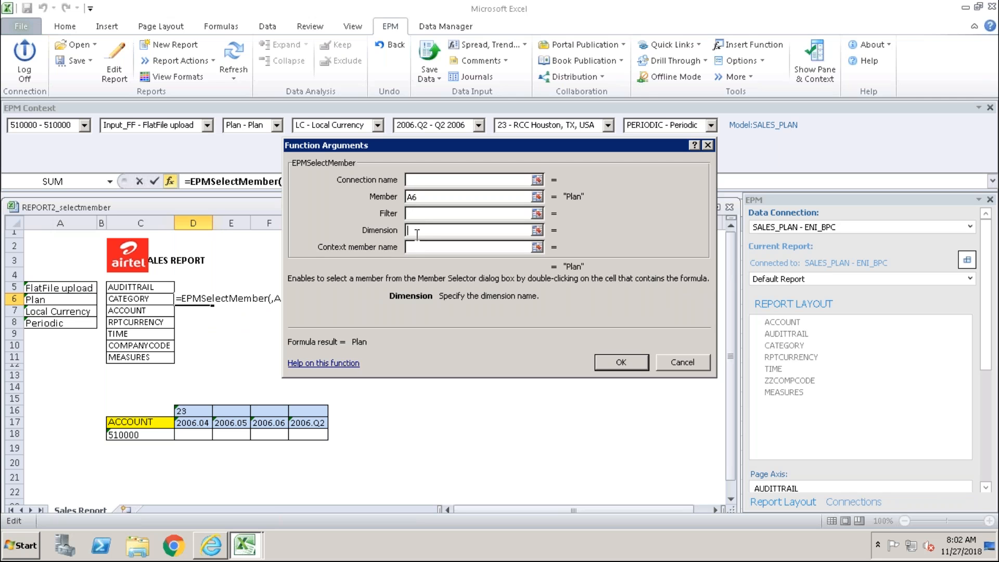
text(CATEGORY)
click(448, 249)
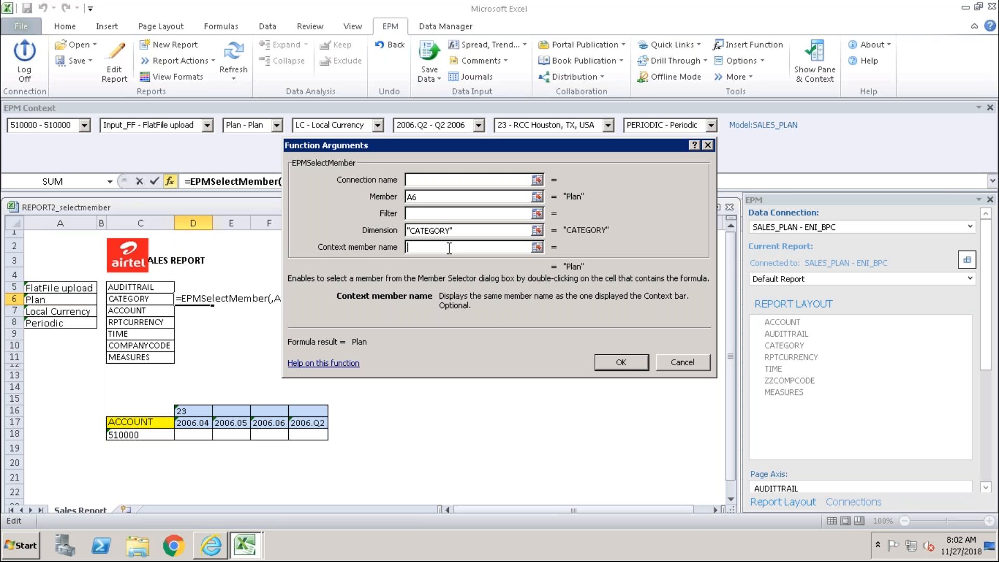
click(625, 366)
click(234, 361)
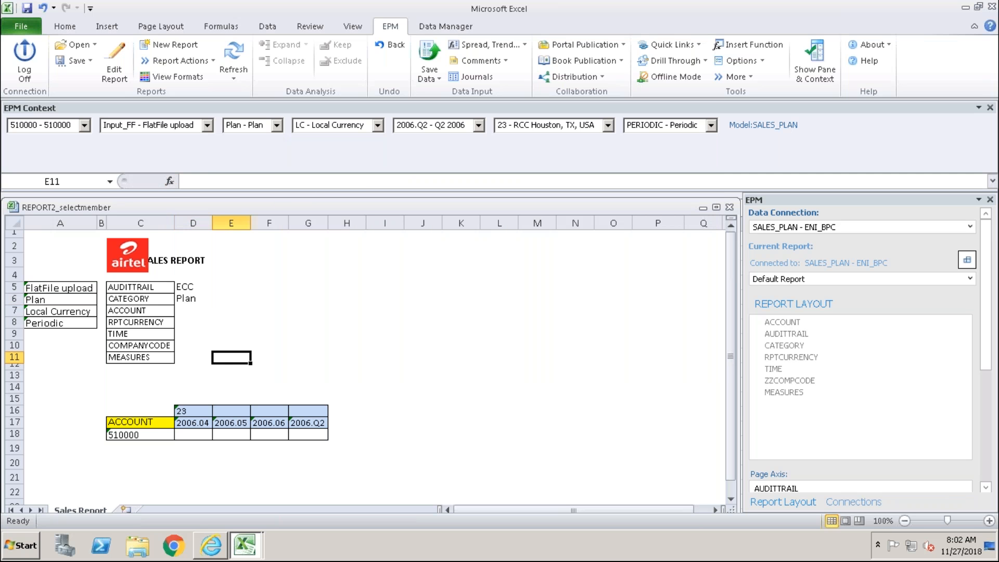
Step: Choose the Actual member for the CATEGORY formula in D6 through its Member Selector, and refresh the report
click(190, 298)
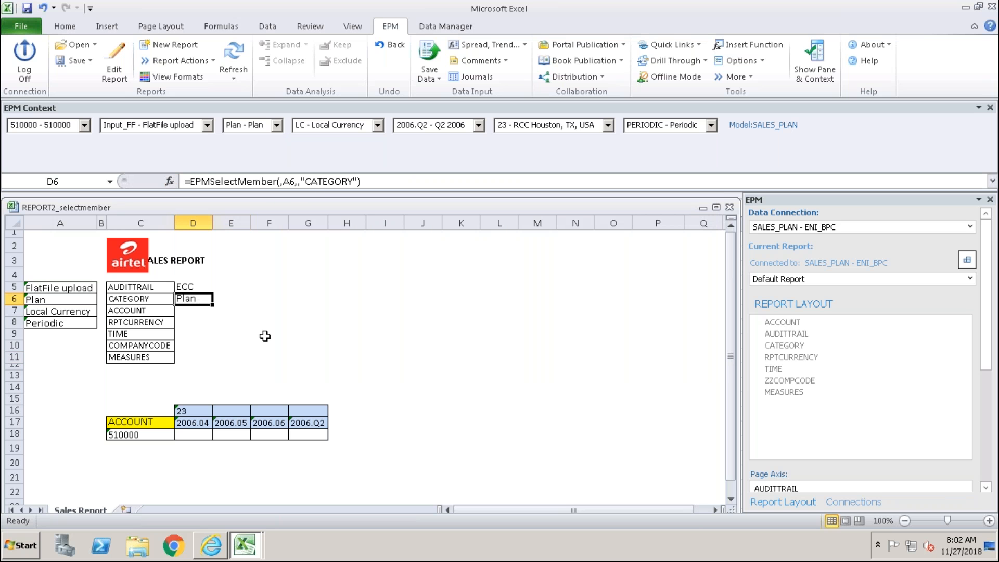
click(48, 79)
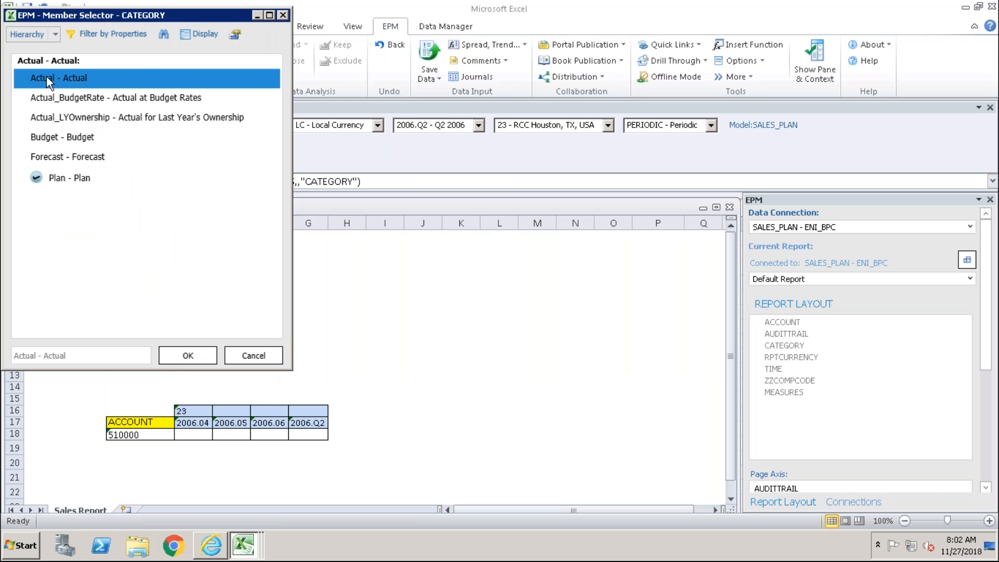
click(185, 357)
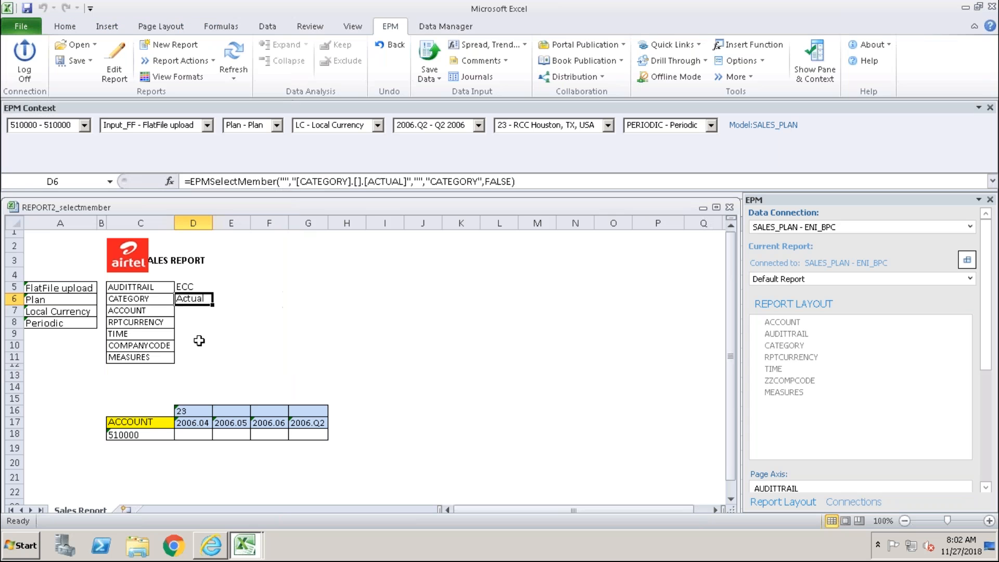
click(237, 359)
click(244, 68)
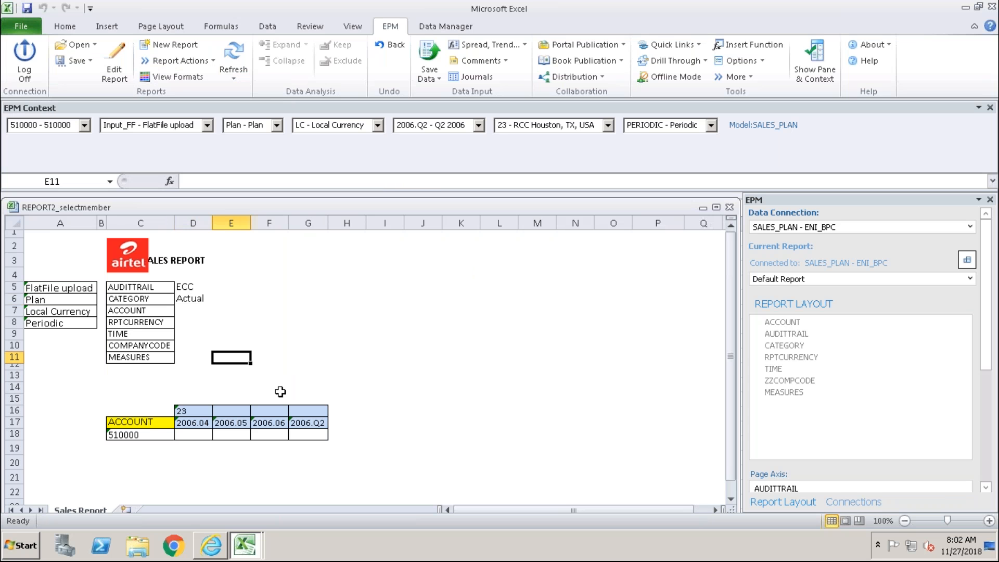
Step: Try 0 and 1 as the Context member name of the CATEGORY formula in D6, and leave that argument empty
click(195, 298)
click(170, 182)
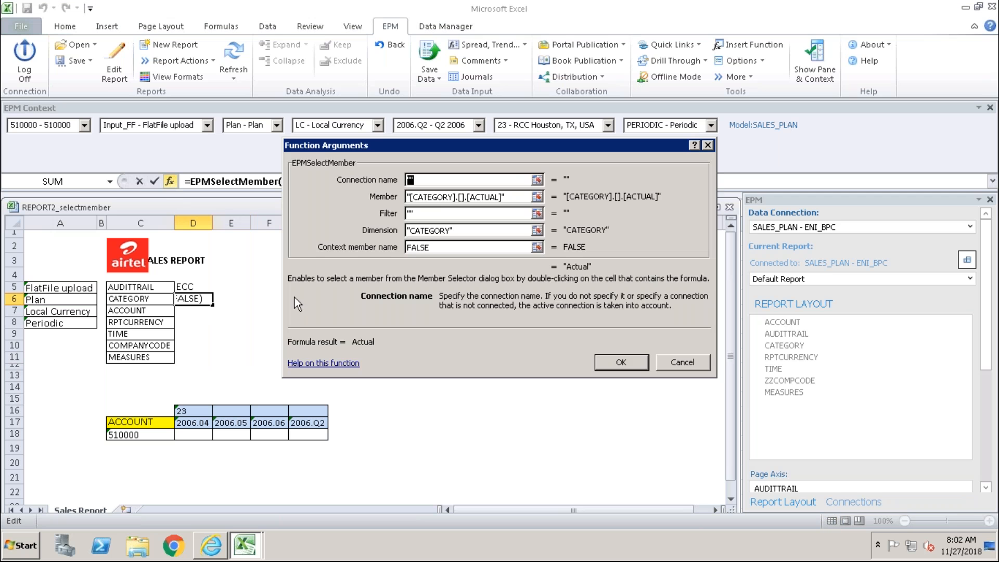
click(426, 248)
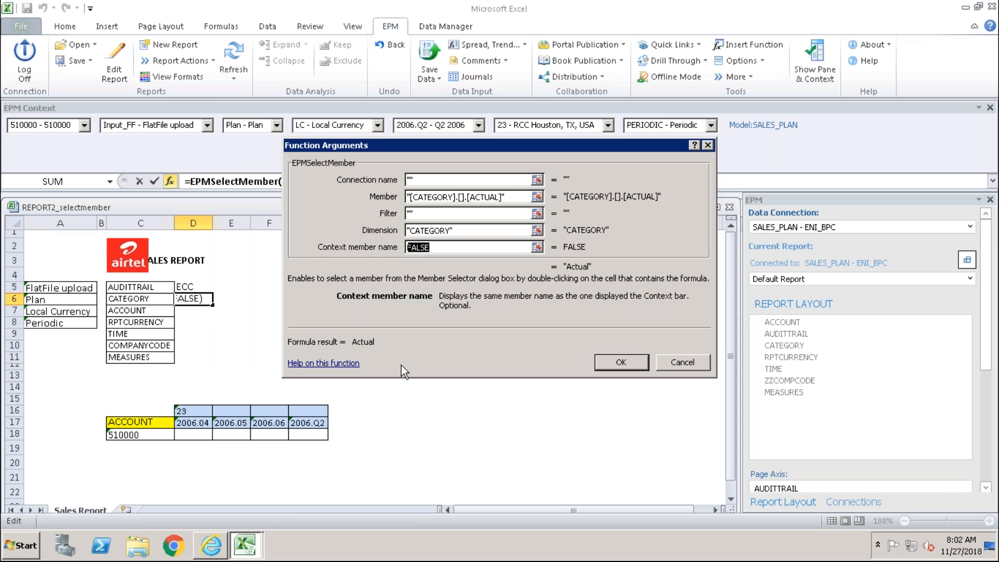
text(0)
key(BackSpace)
text(1)
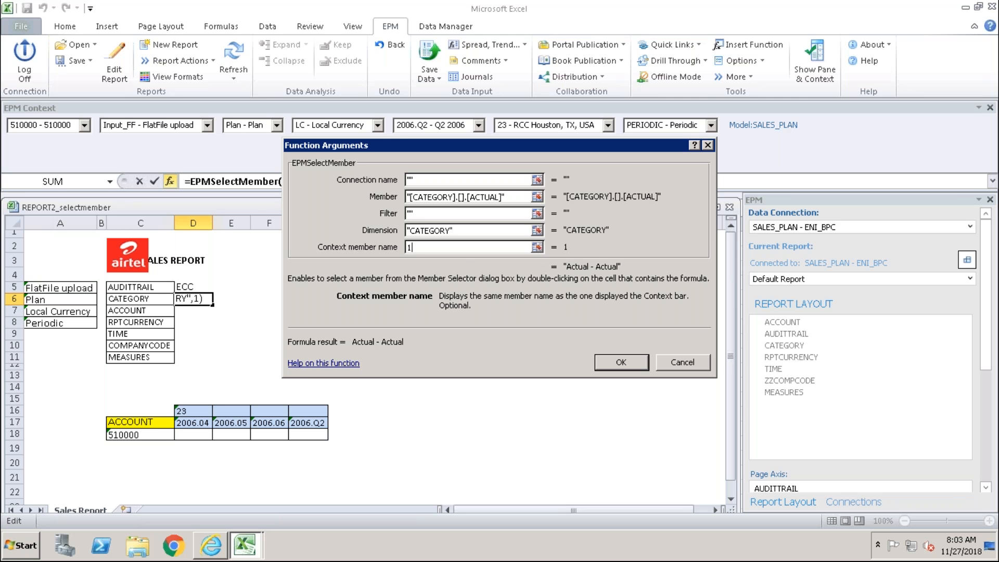
key(BackSpace)
Step: Set the filter of the CATEGORY formula in D6 to CALC = N, and check the filtered members in its Member Selector without changing the selection
click(418, 212)
key(BackSpace)
key(BackSpace)
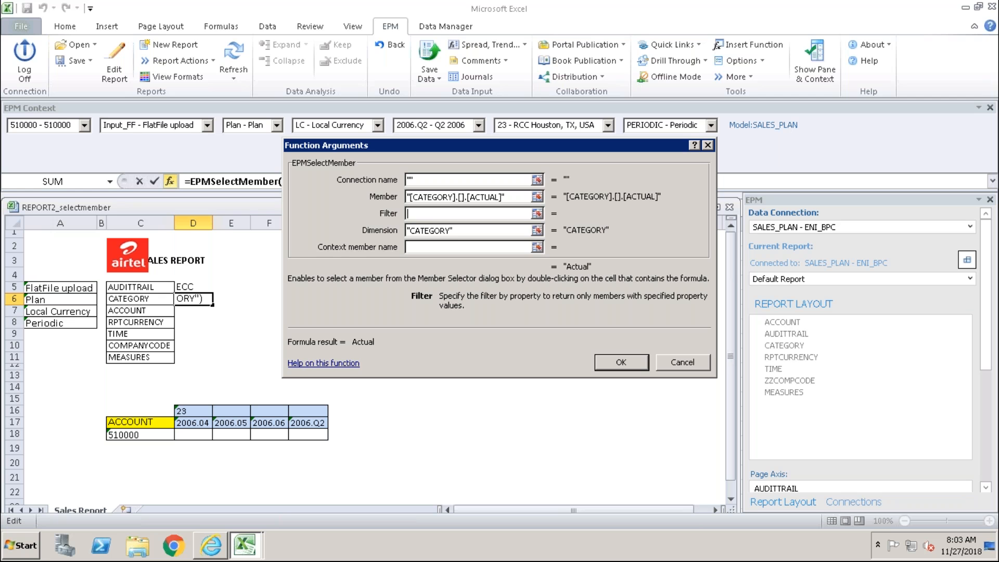
text(CALC = N)
click(470, 229)
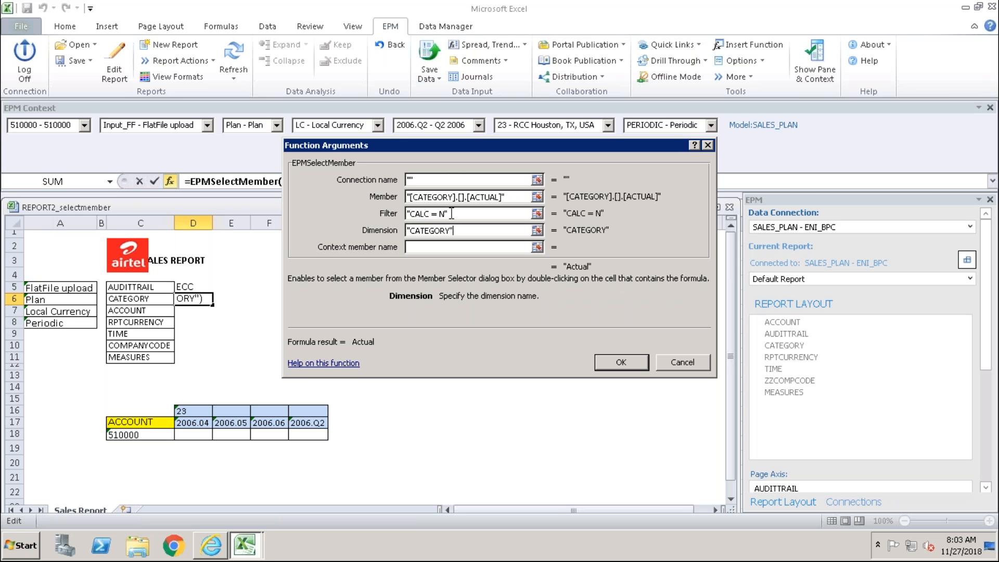
drag(452, 213, 409, 220)
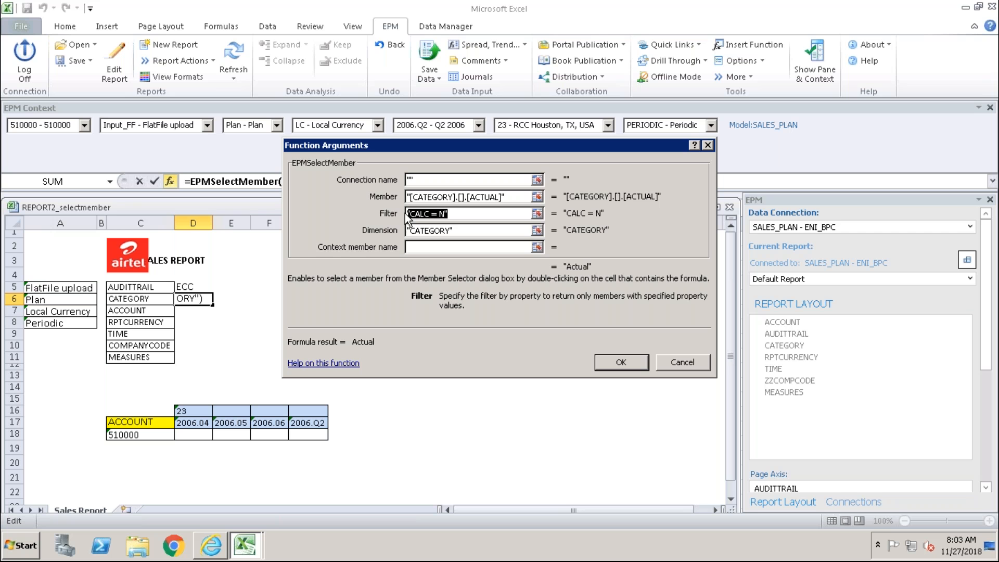
click(456, 250)
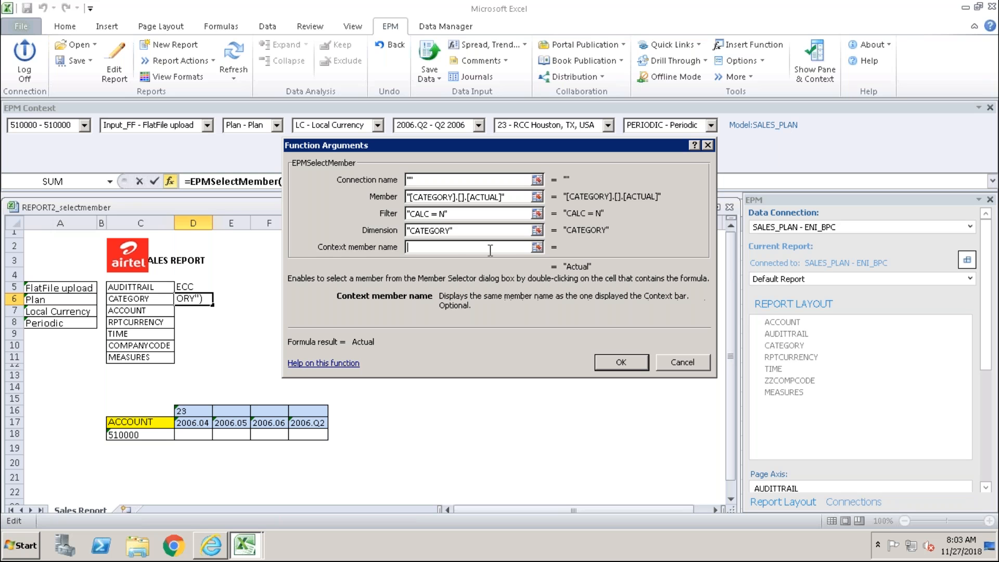
click(618, 360)
click(204, 327)
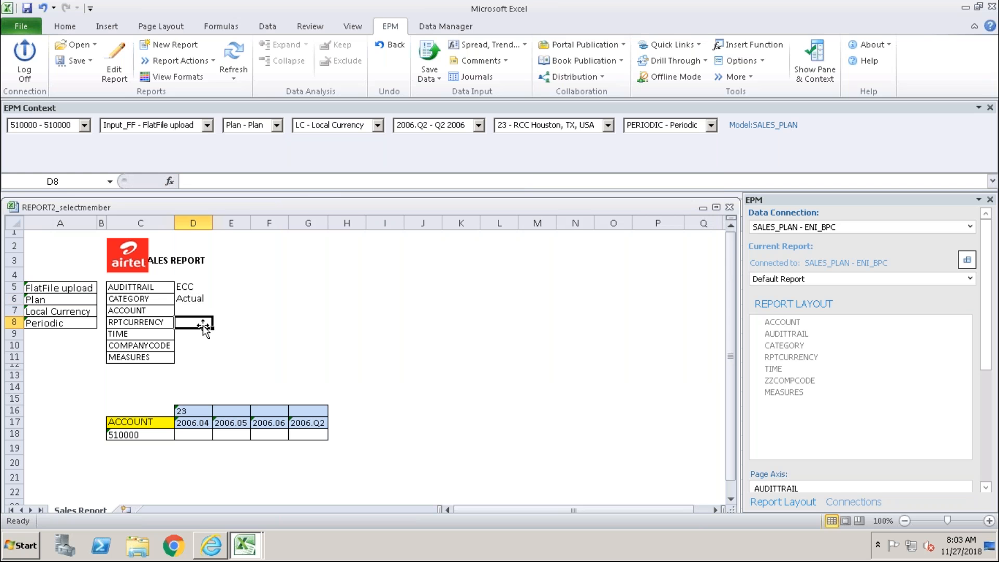
double_click(195, 298)
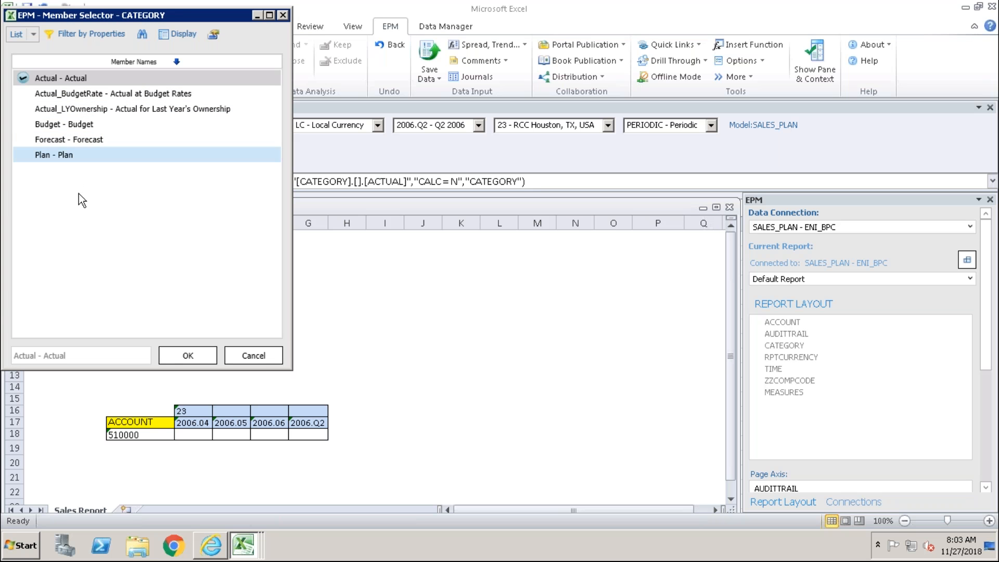
click(252, 357)
Step: Enter an EPMSelectMember formula in D9 beside the TIME label, with D17 as the member and TIME as the dimension
click(150, 334)
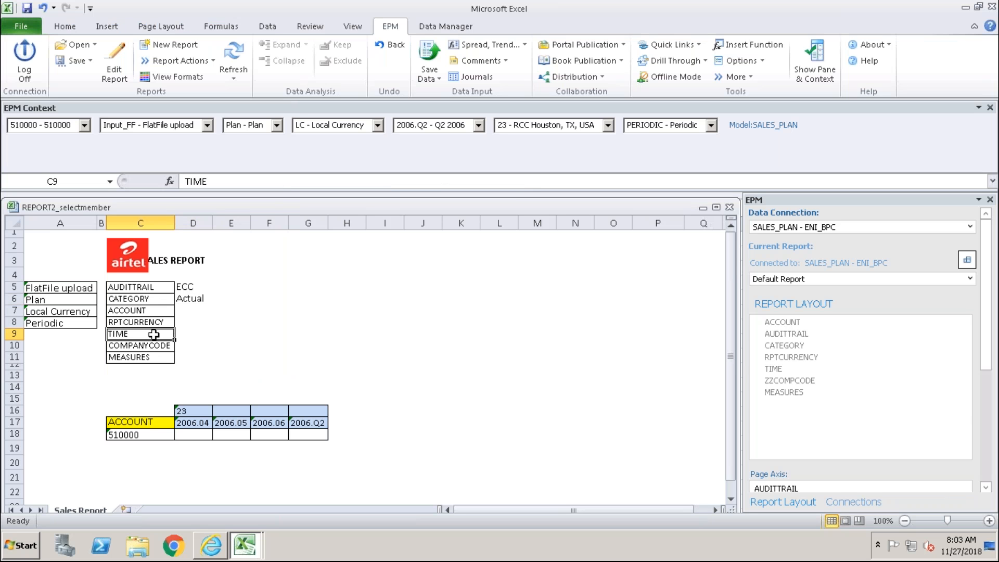
click(182, 334)
text(=epm)
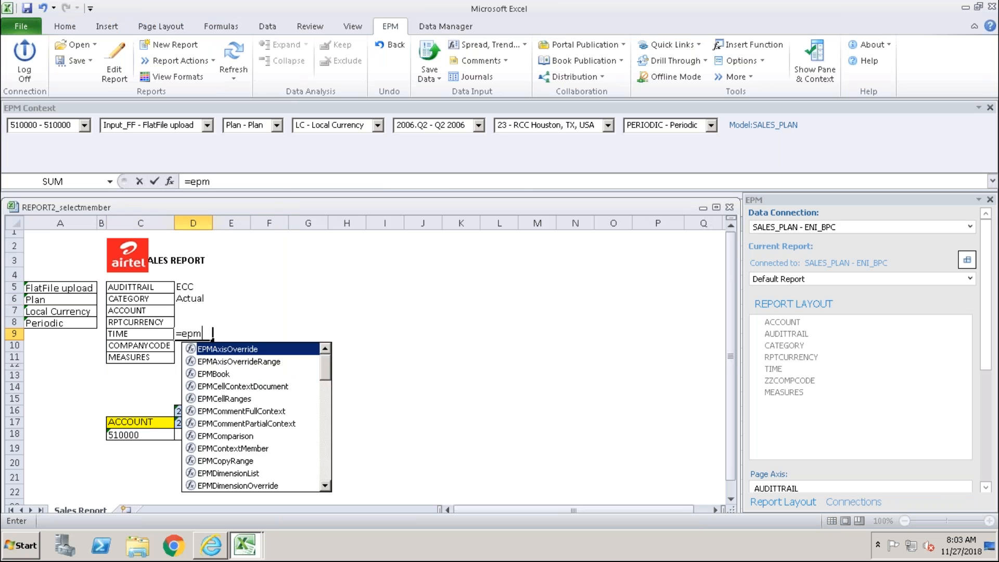
text(select)
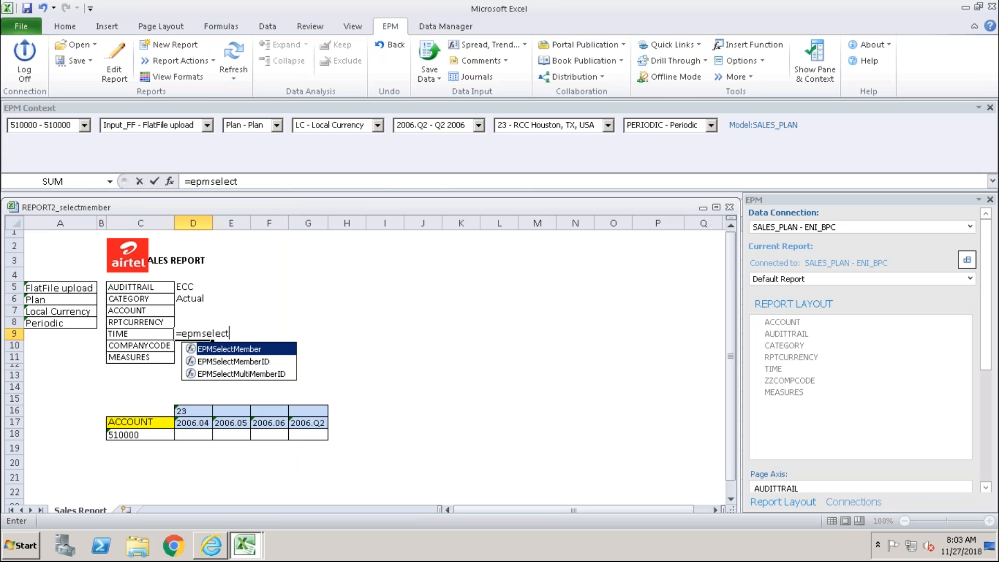
double_click(202, 349)
click(170, 182)
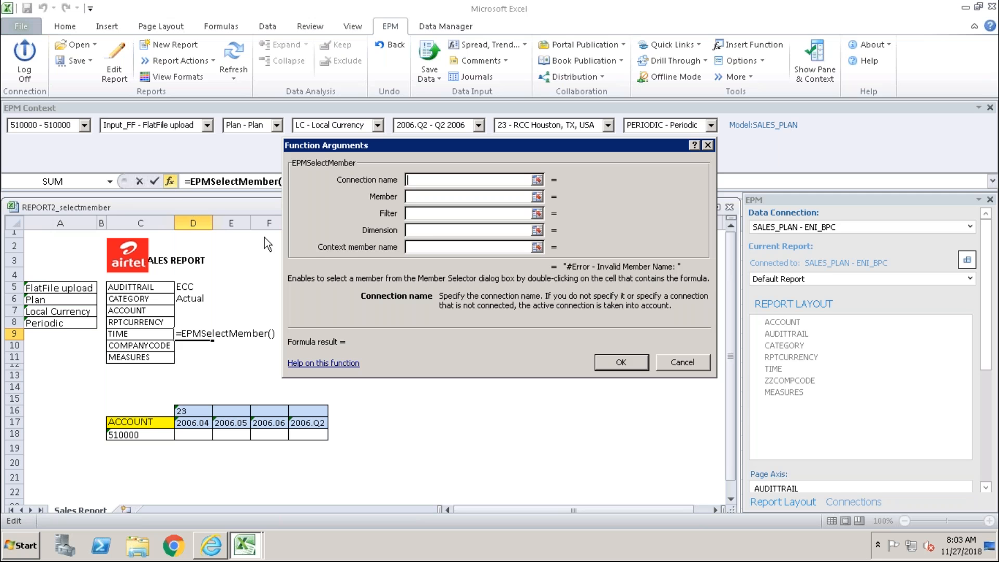
key(Tab)
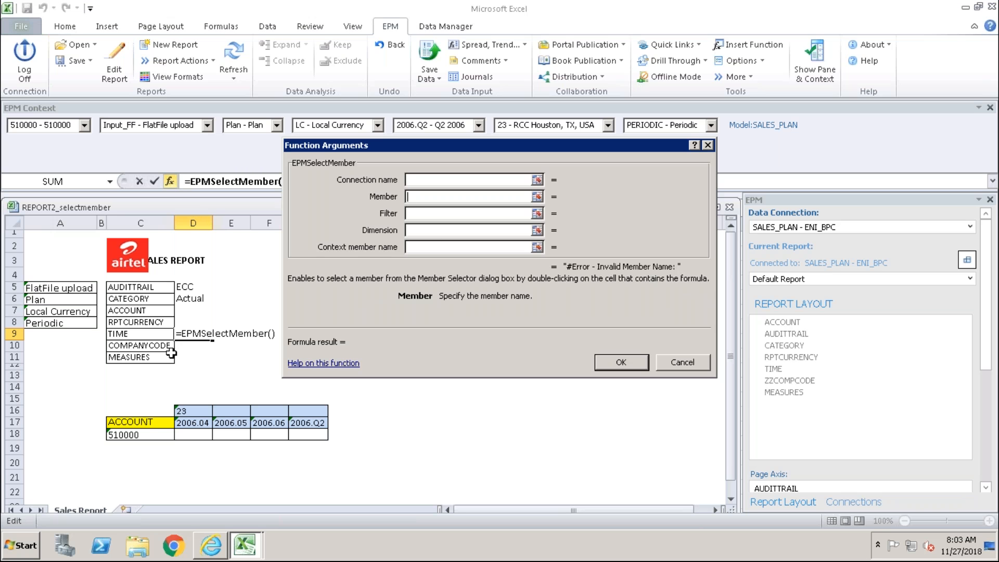
click(193, 423)
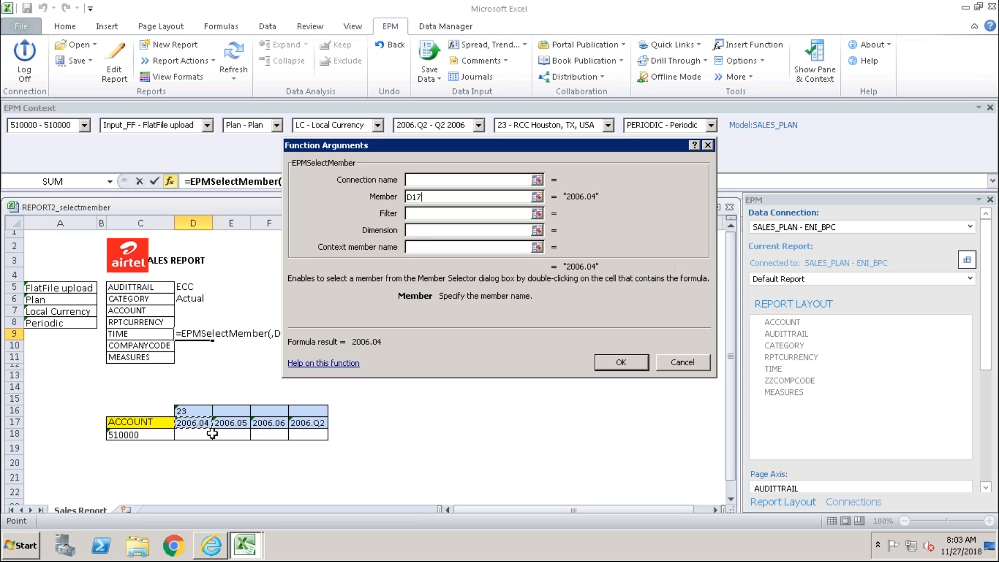
click(419, 230)
text(TIME)
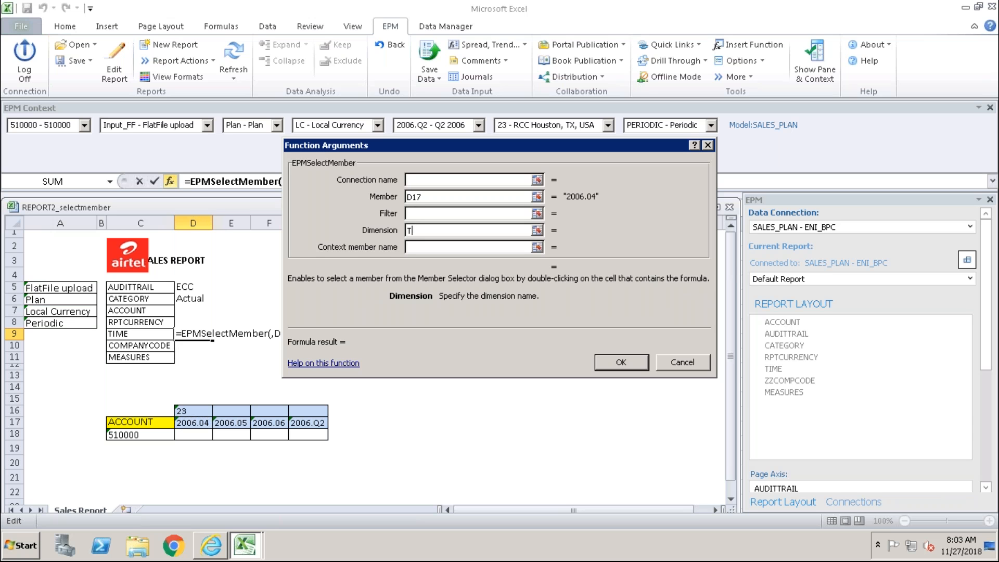
click(443, 248)
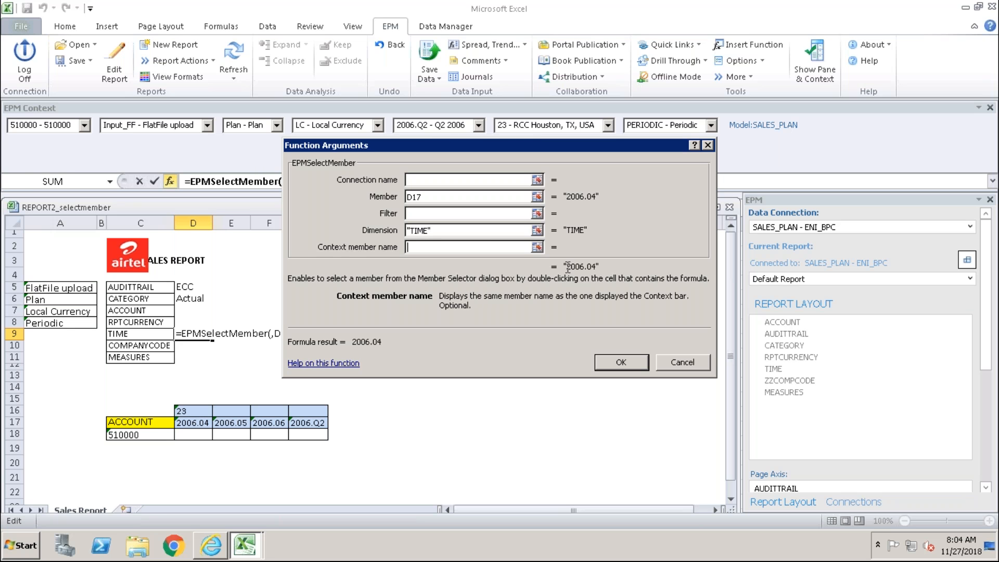
click(619, 360)
Step: Check the members offered by the Member Selector of the TIME formula in D9, and close it without choosing one
click(231, 491)
click(201, 336)
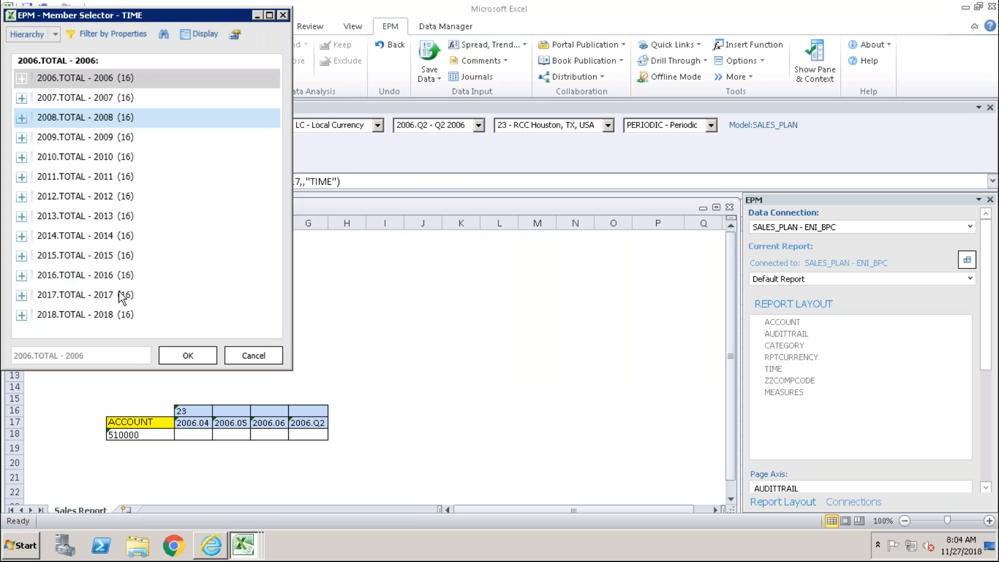
click(255, 358)
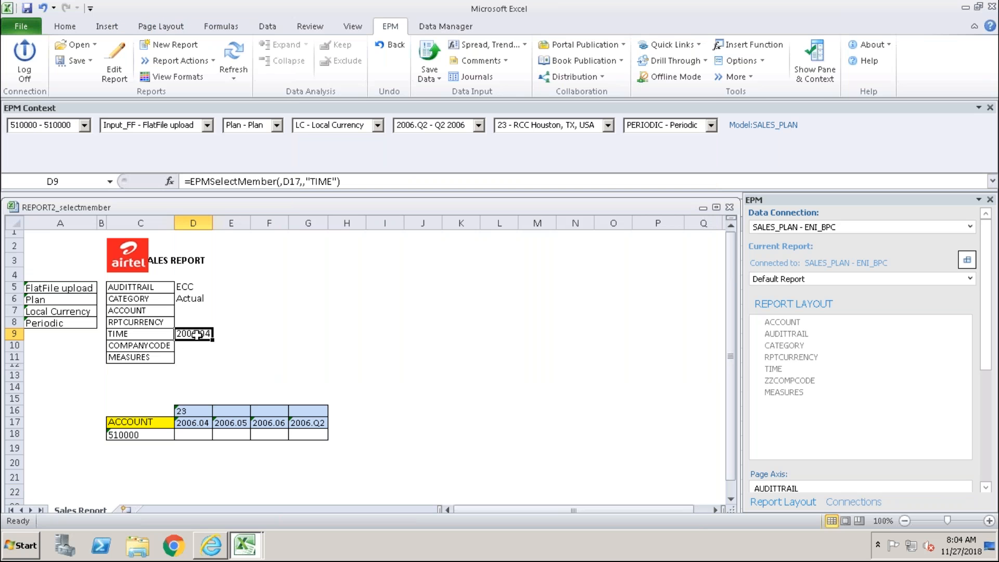
Step: Set the filter argument of the TIME EPMSelectMember formula in D9 to HLEVEL = 3
click(170, 180)
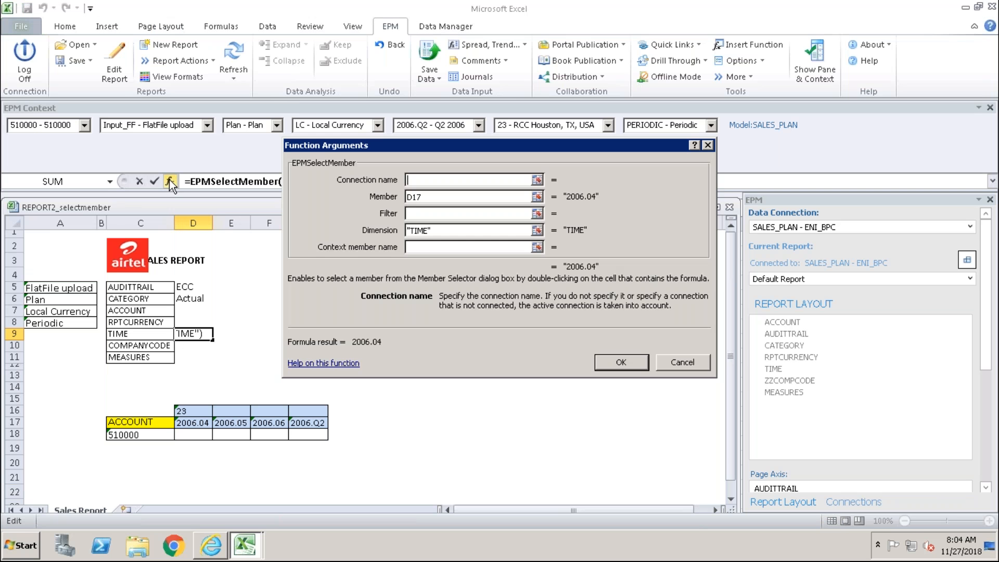
click(417, 214)
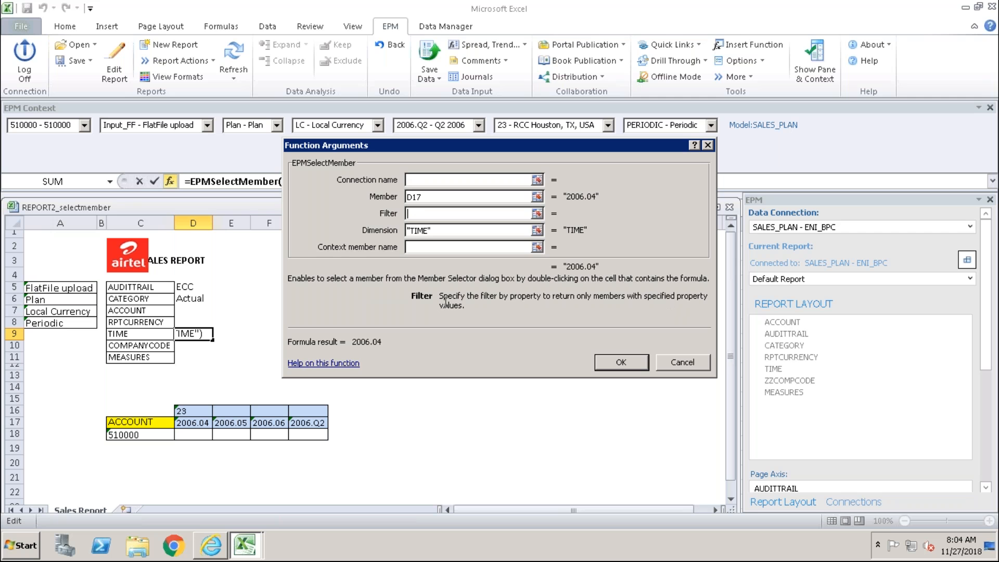
text(HLEVEL = 3)
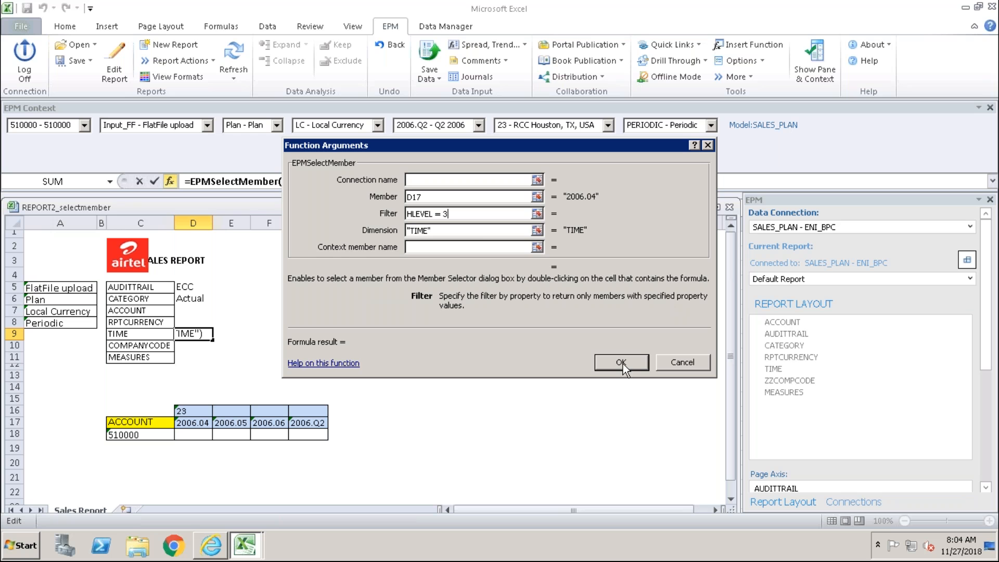
click(479, 244)
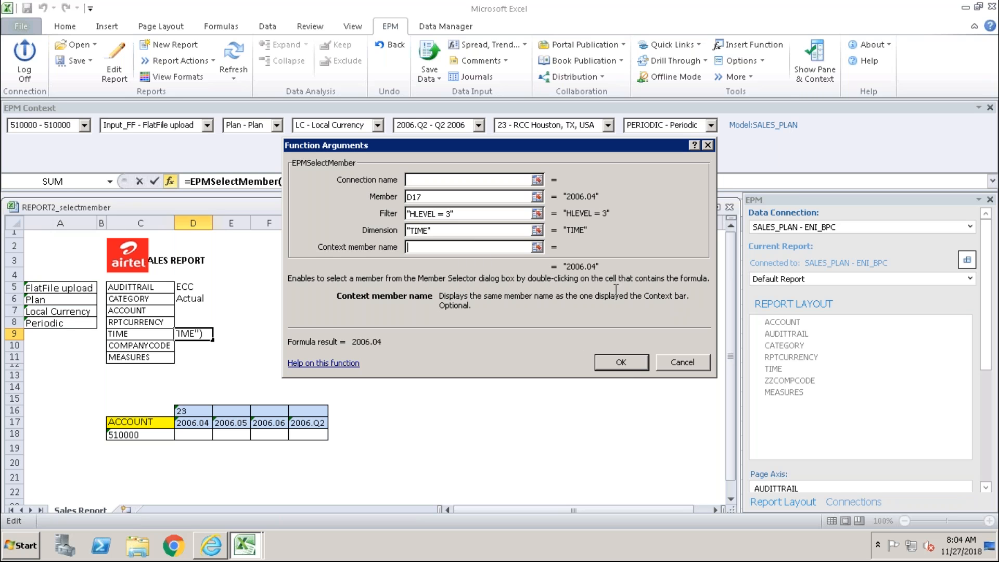
click(619, 362)
click(229, 374)
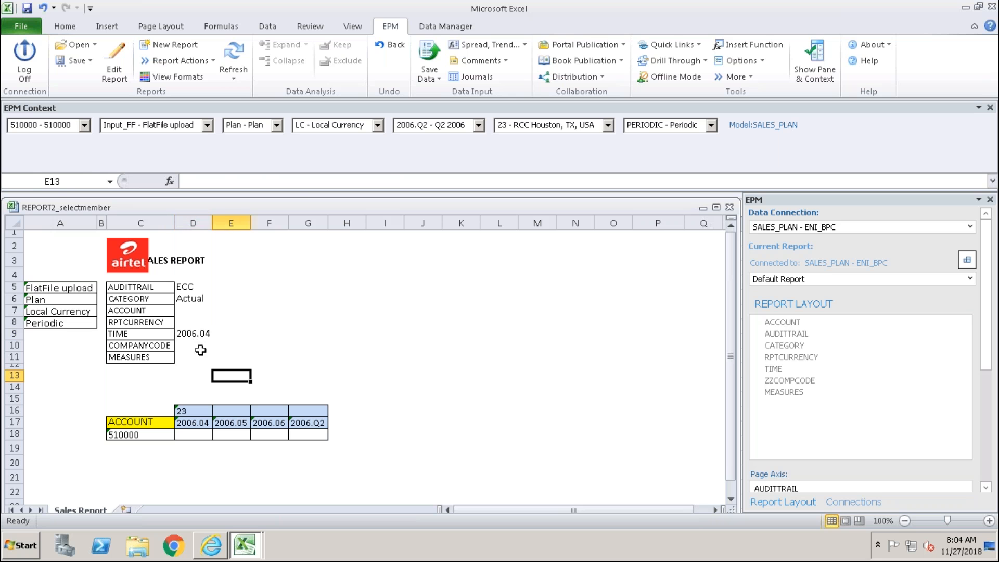
Step: Check which TIME members the Member Selector of D9 offers with the level 3 filter, and close it without changing the selection
click(194, 336)
double_click(194, 336)
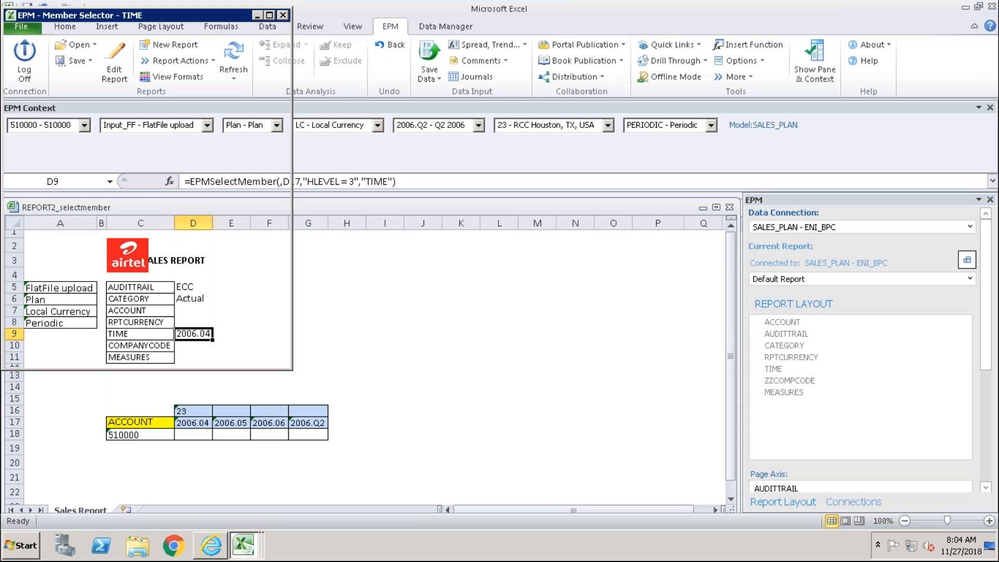
click(66, 108)
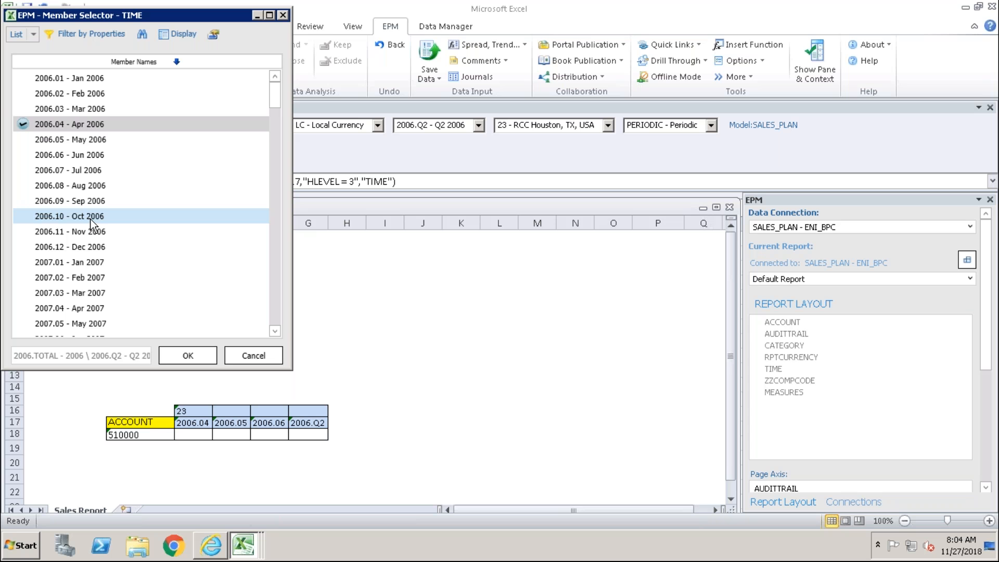
click(257, 355)
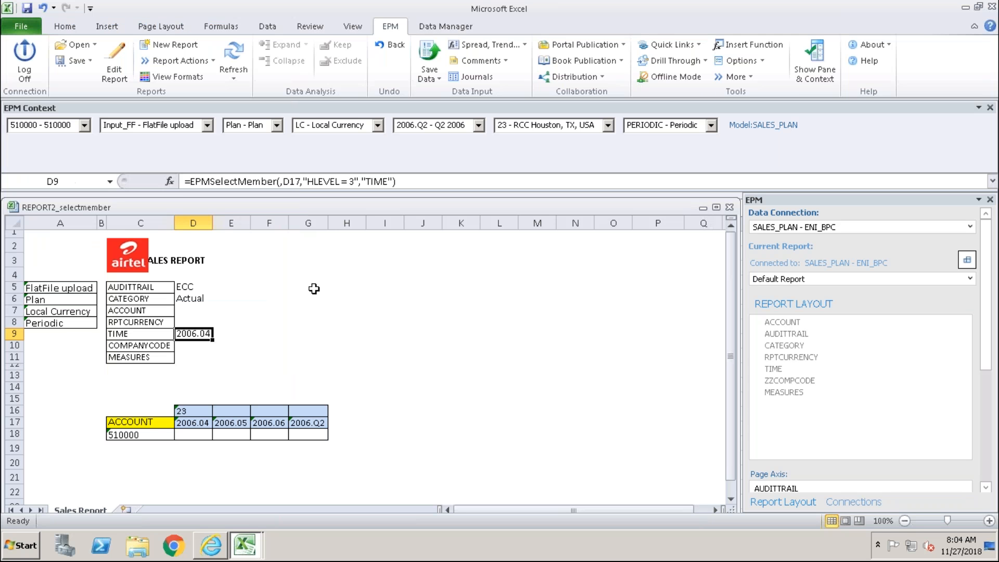
Step: Change the filter of the TIME formula in D9 to HLEVEL = 2
click(169, 181)
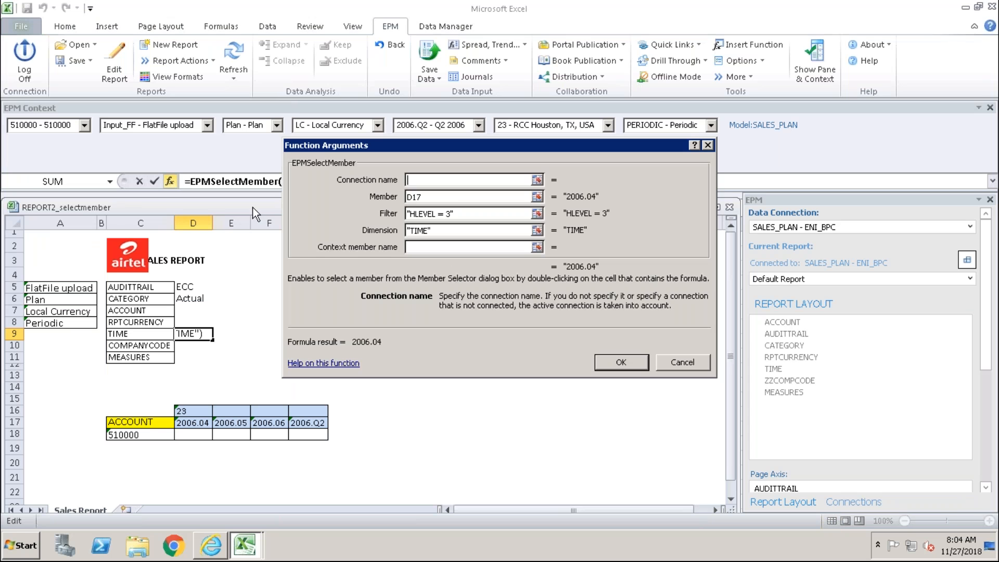
click(447, 213)
key(Delete)
text(2)
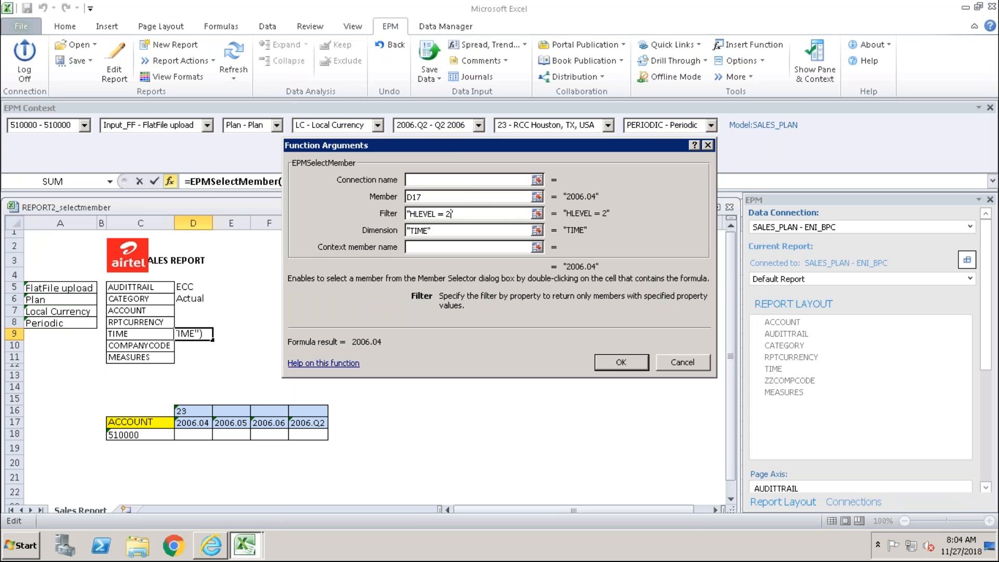
click(618, 362)
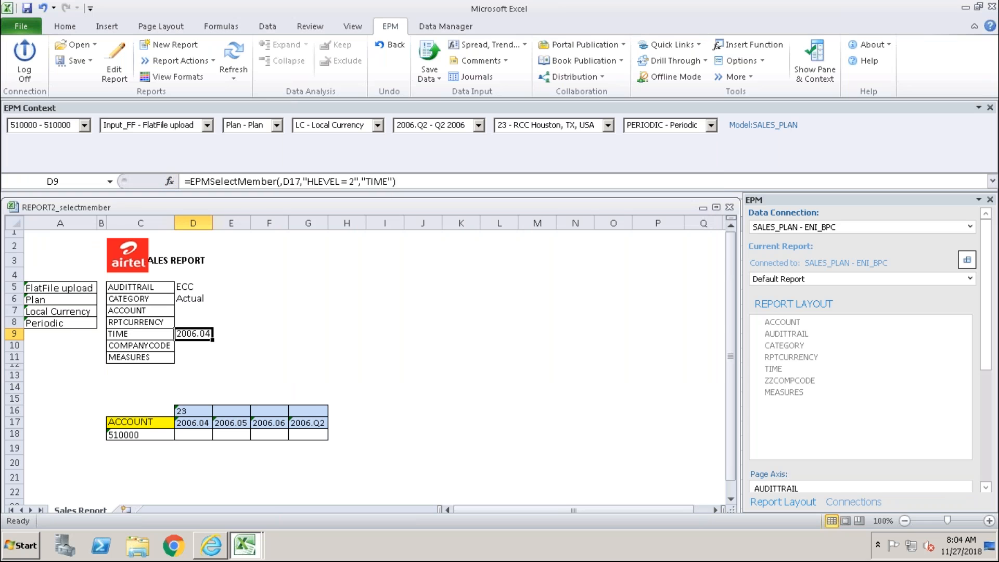
click(268, 359)
Step: Look through the whole member list that D9 offers with the level 2 filter, and cancel the Member Selector
click(202, 334)
double_click(197, 334)
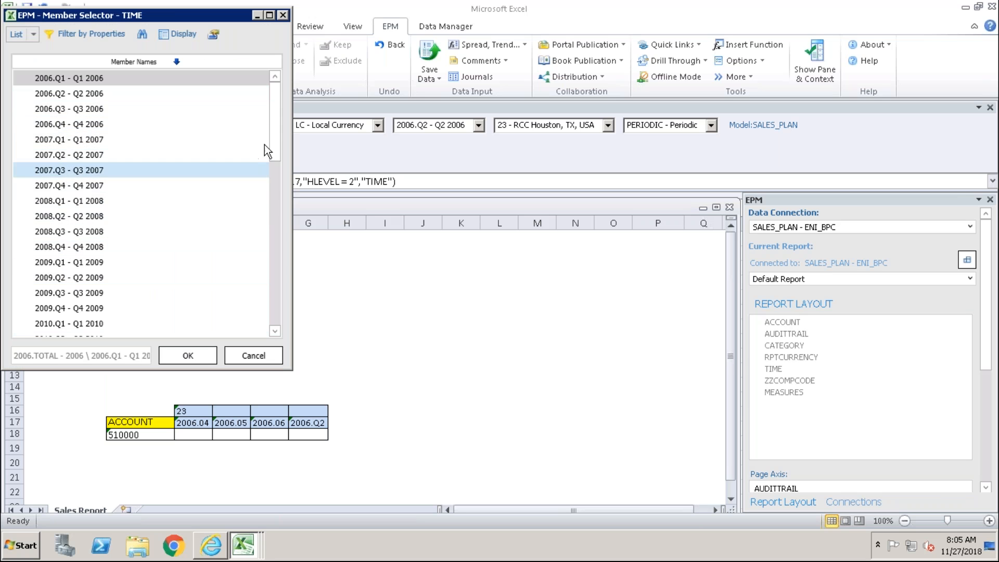
drag(273, 126, 269, 326)
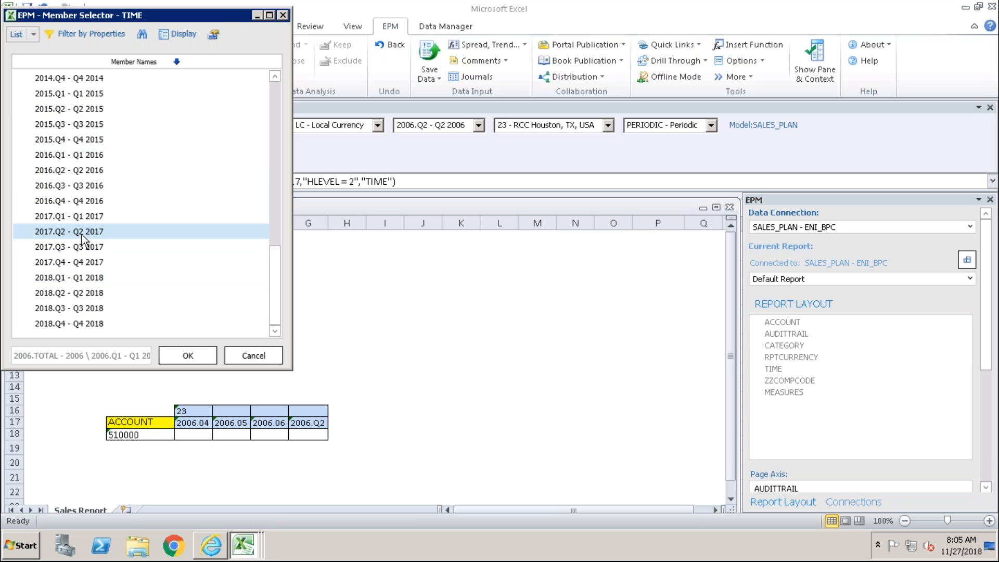
click(262, 354)
click(228, 366)
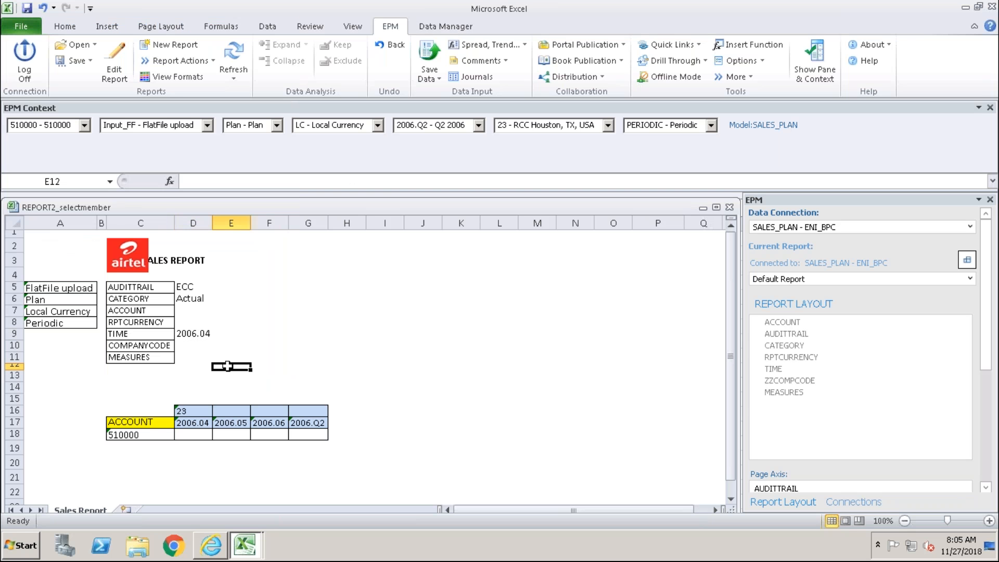
Step: Review the TIME formula in D9 and refresh the sales report
click(188, 335)
click(146, 336)
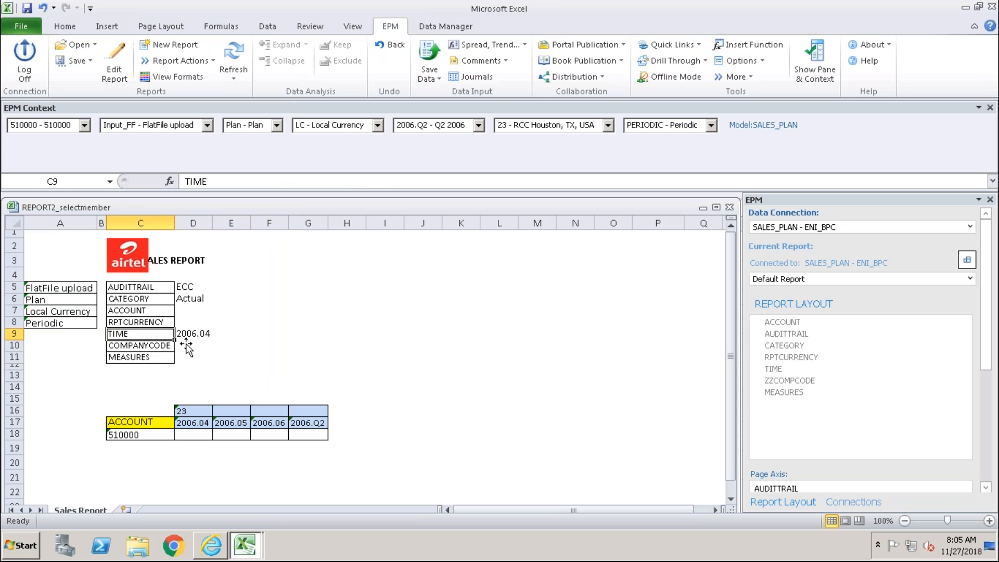
click(193, 344)
click(190, 333)
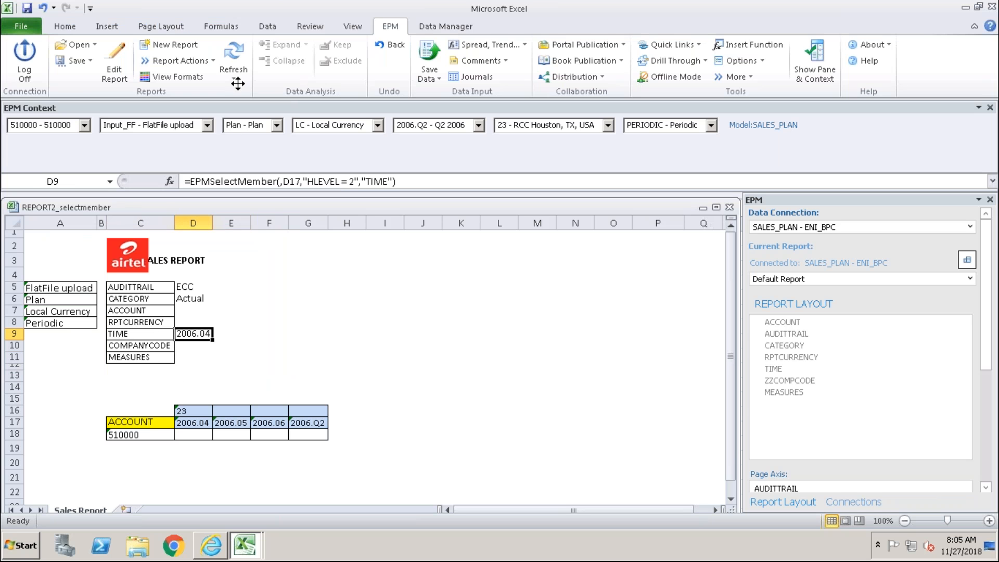
click(233, 55)
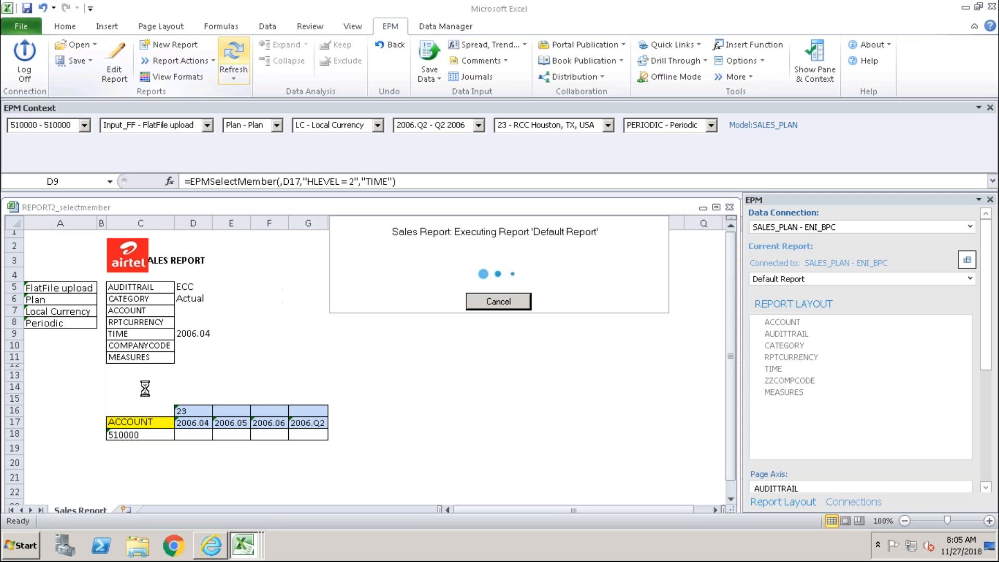